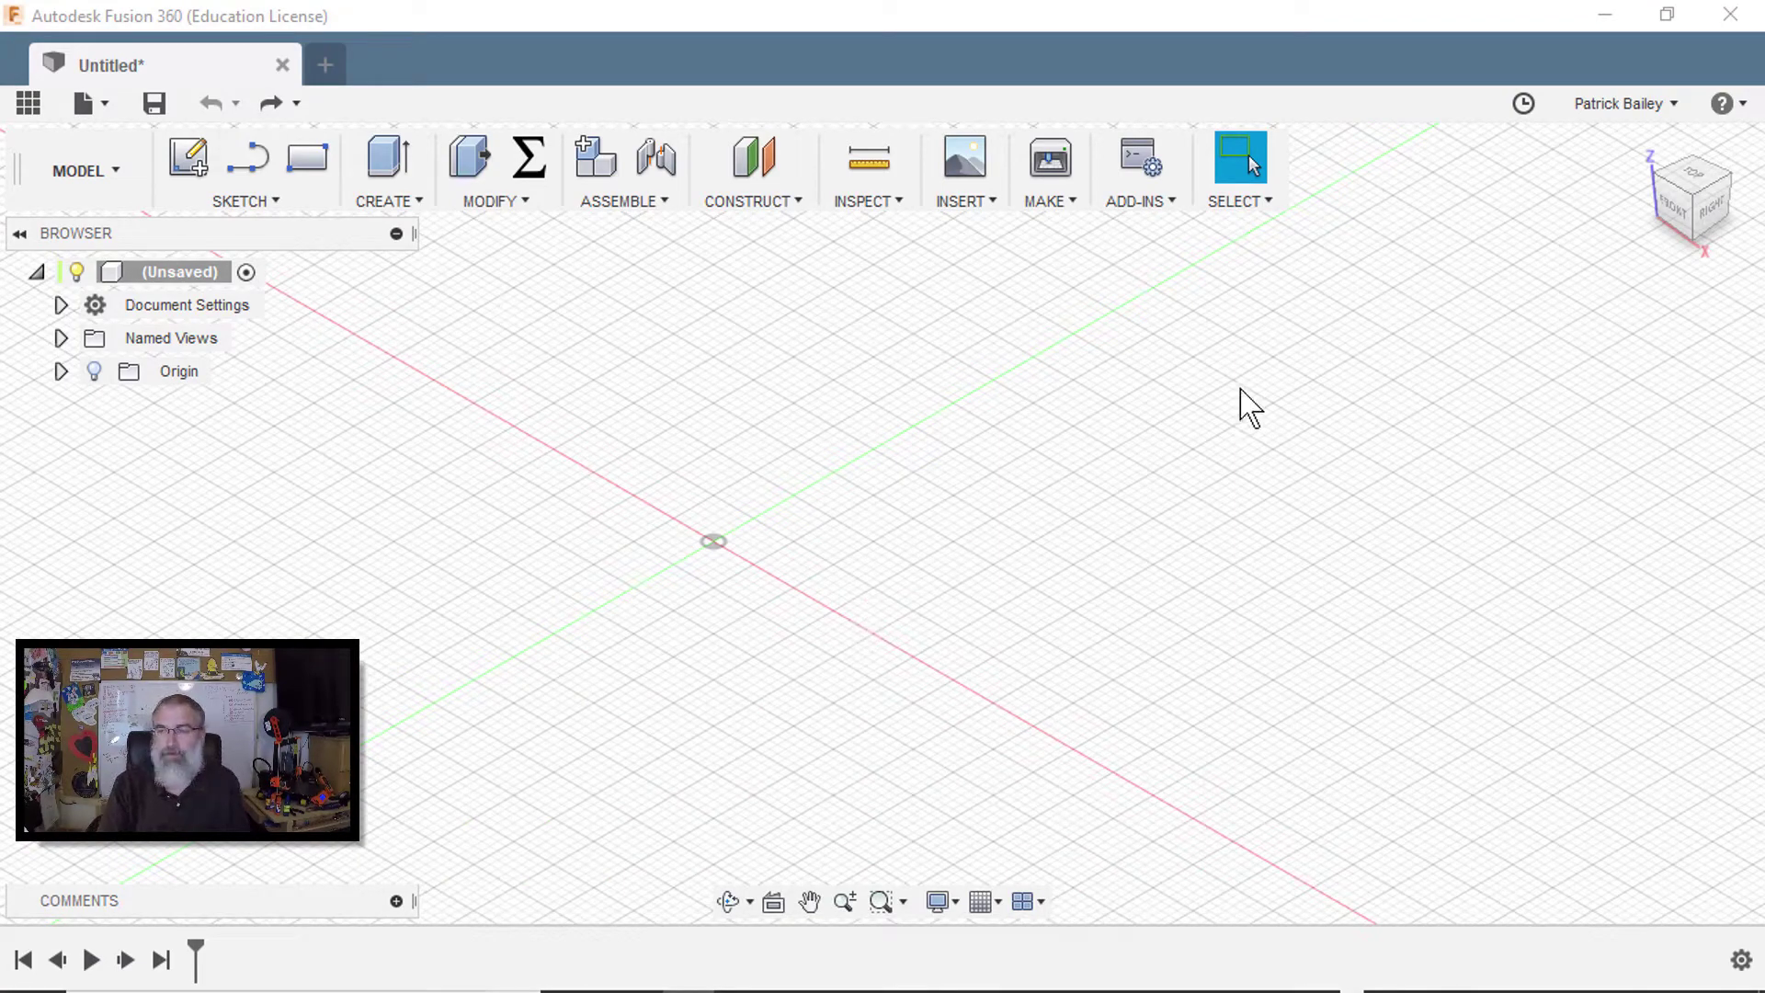
# Step: Open the program preferences from the account menu, then close them
pyautogui.moveTo(1682, 241)
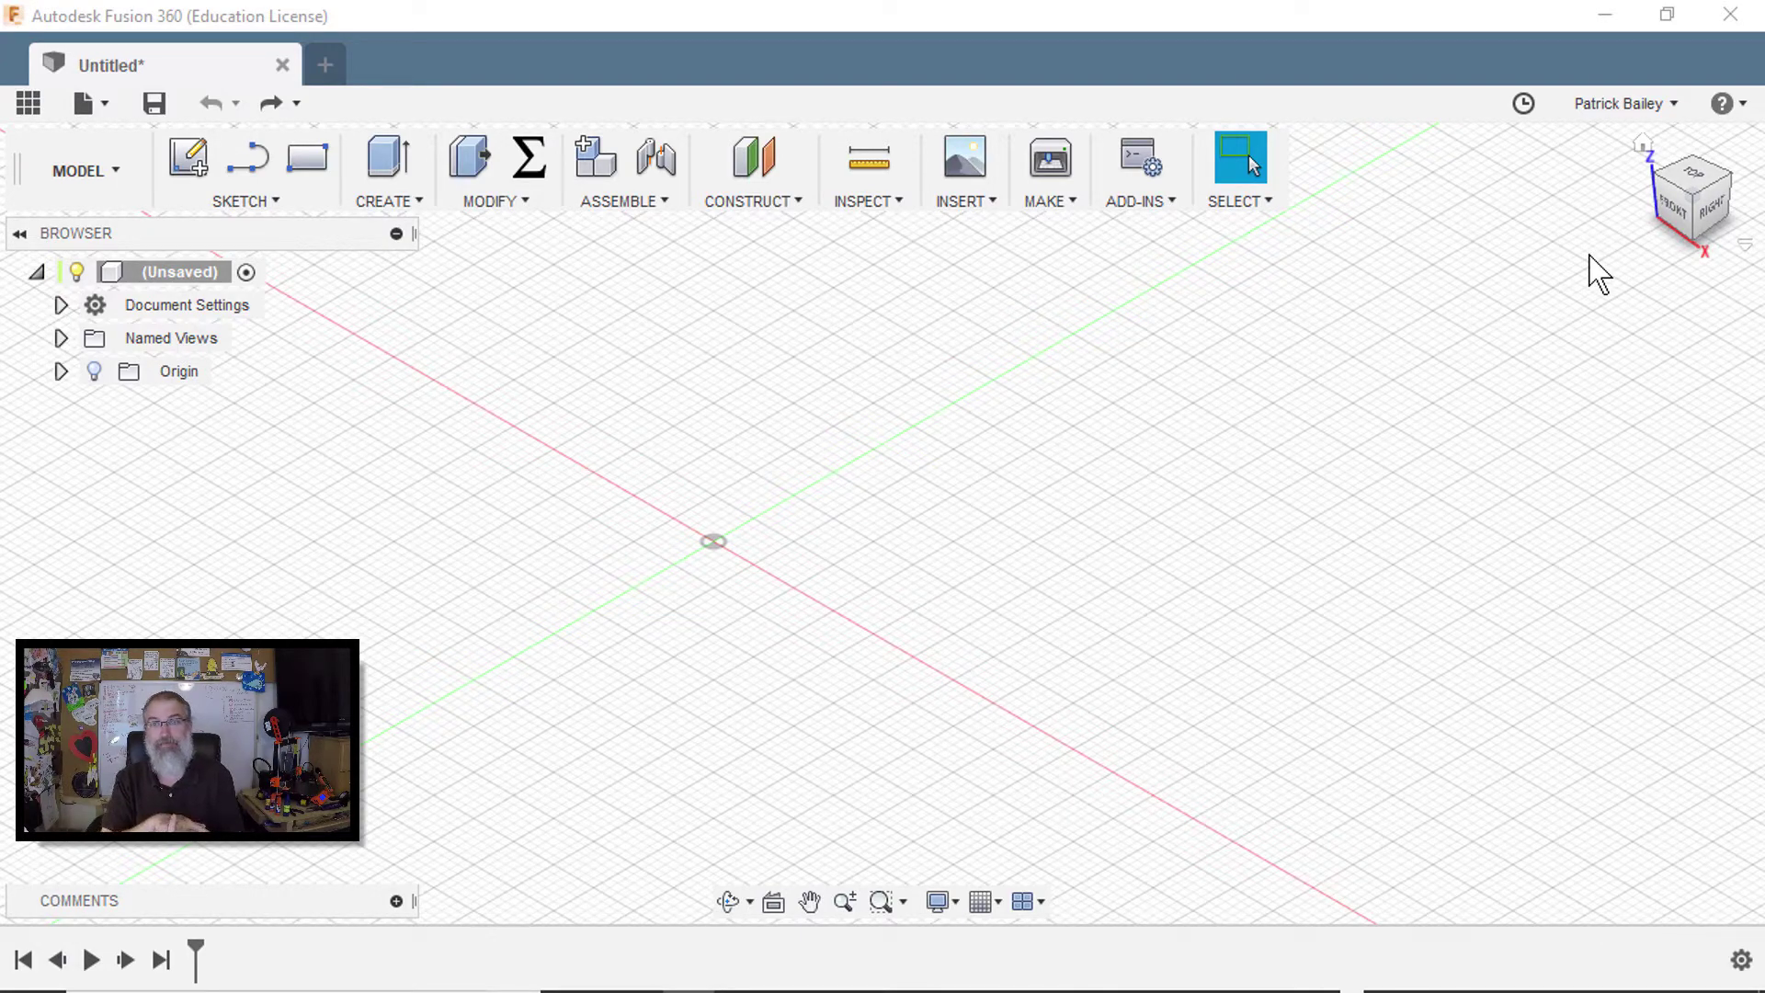
pyautogui.click(1675, 105)
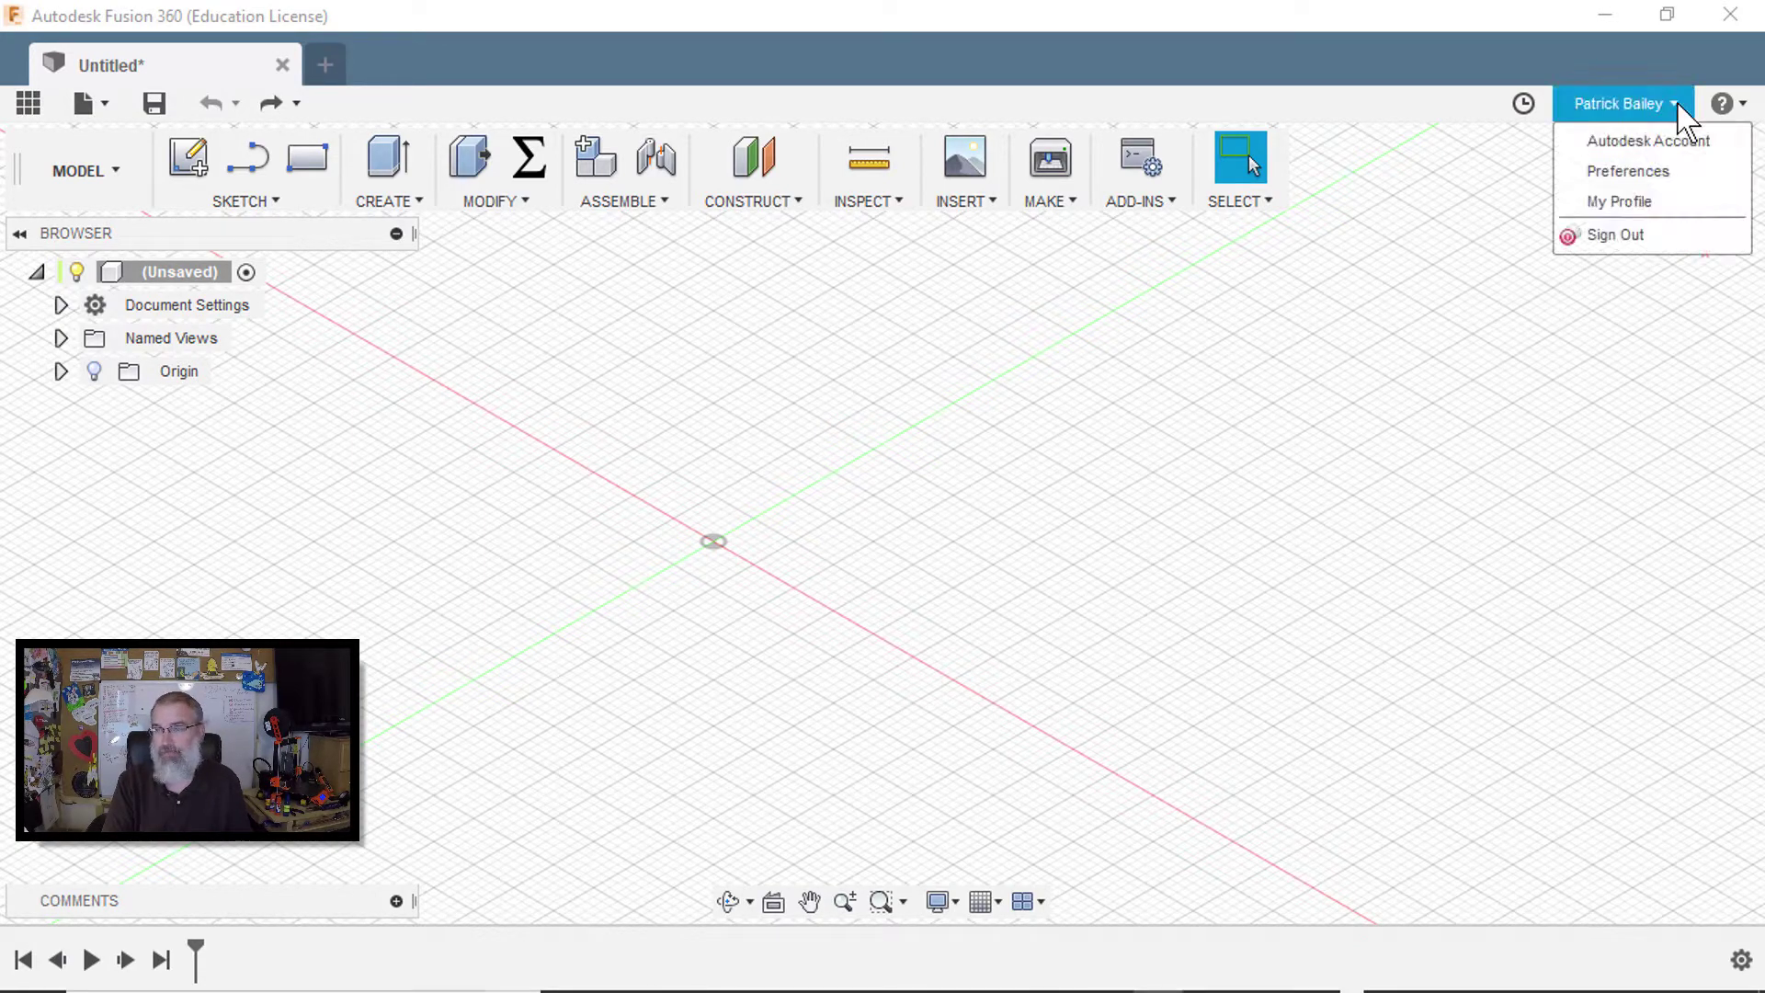
pyautogui.click(1662, 176)
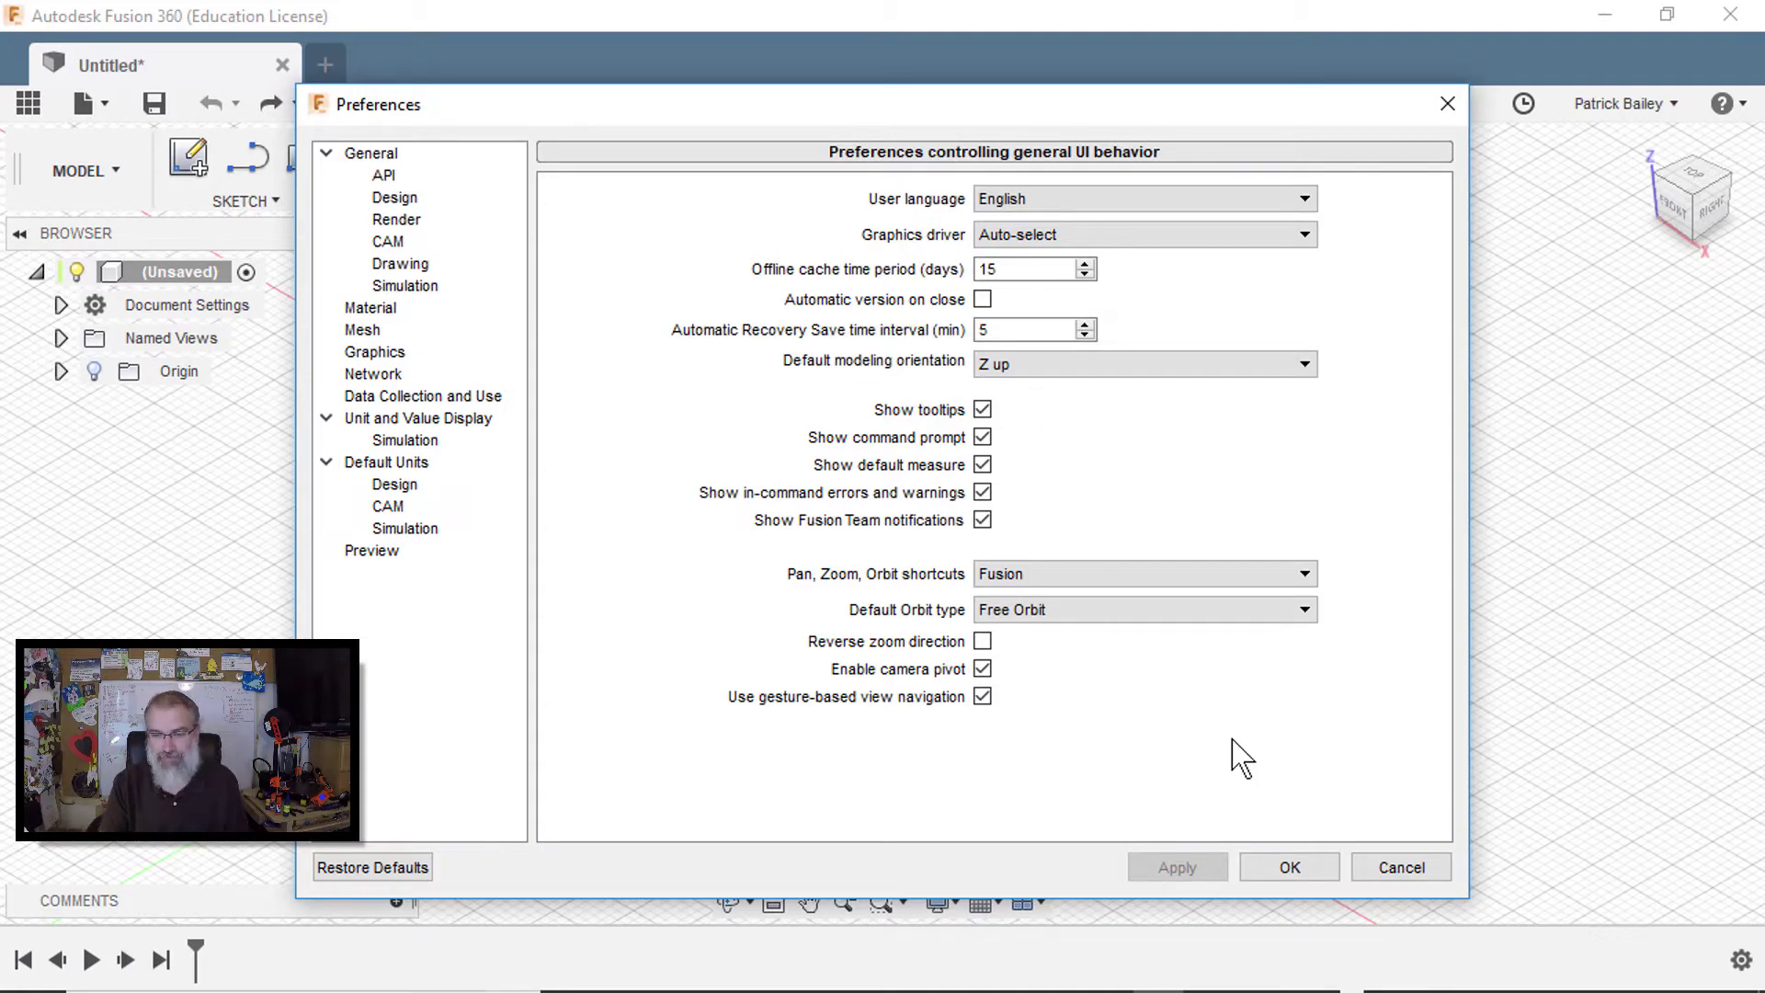
pyautogui.click(1297, 875)
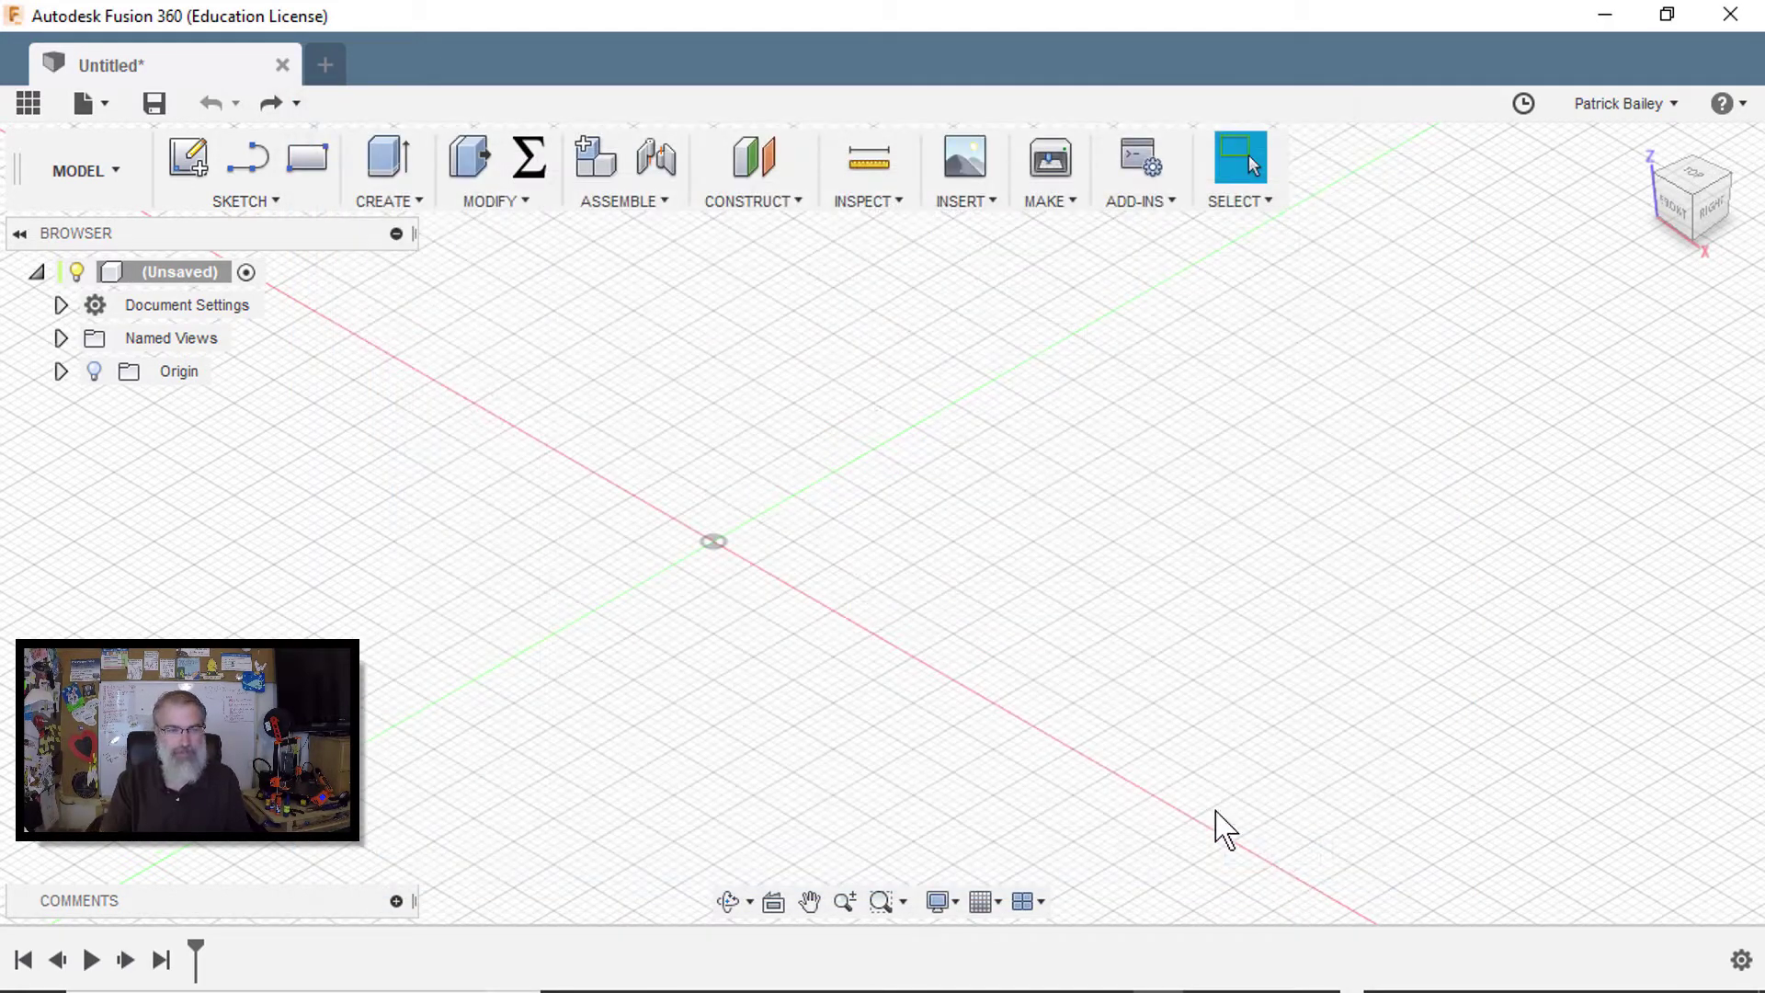
# Step: Add a new component to the design root and rename it 'M6 Bolt'
pyautogui.rightClick(152, 276)
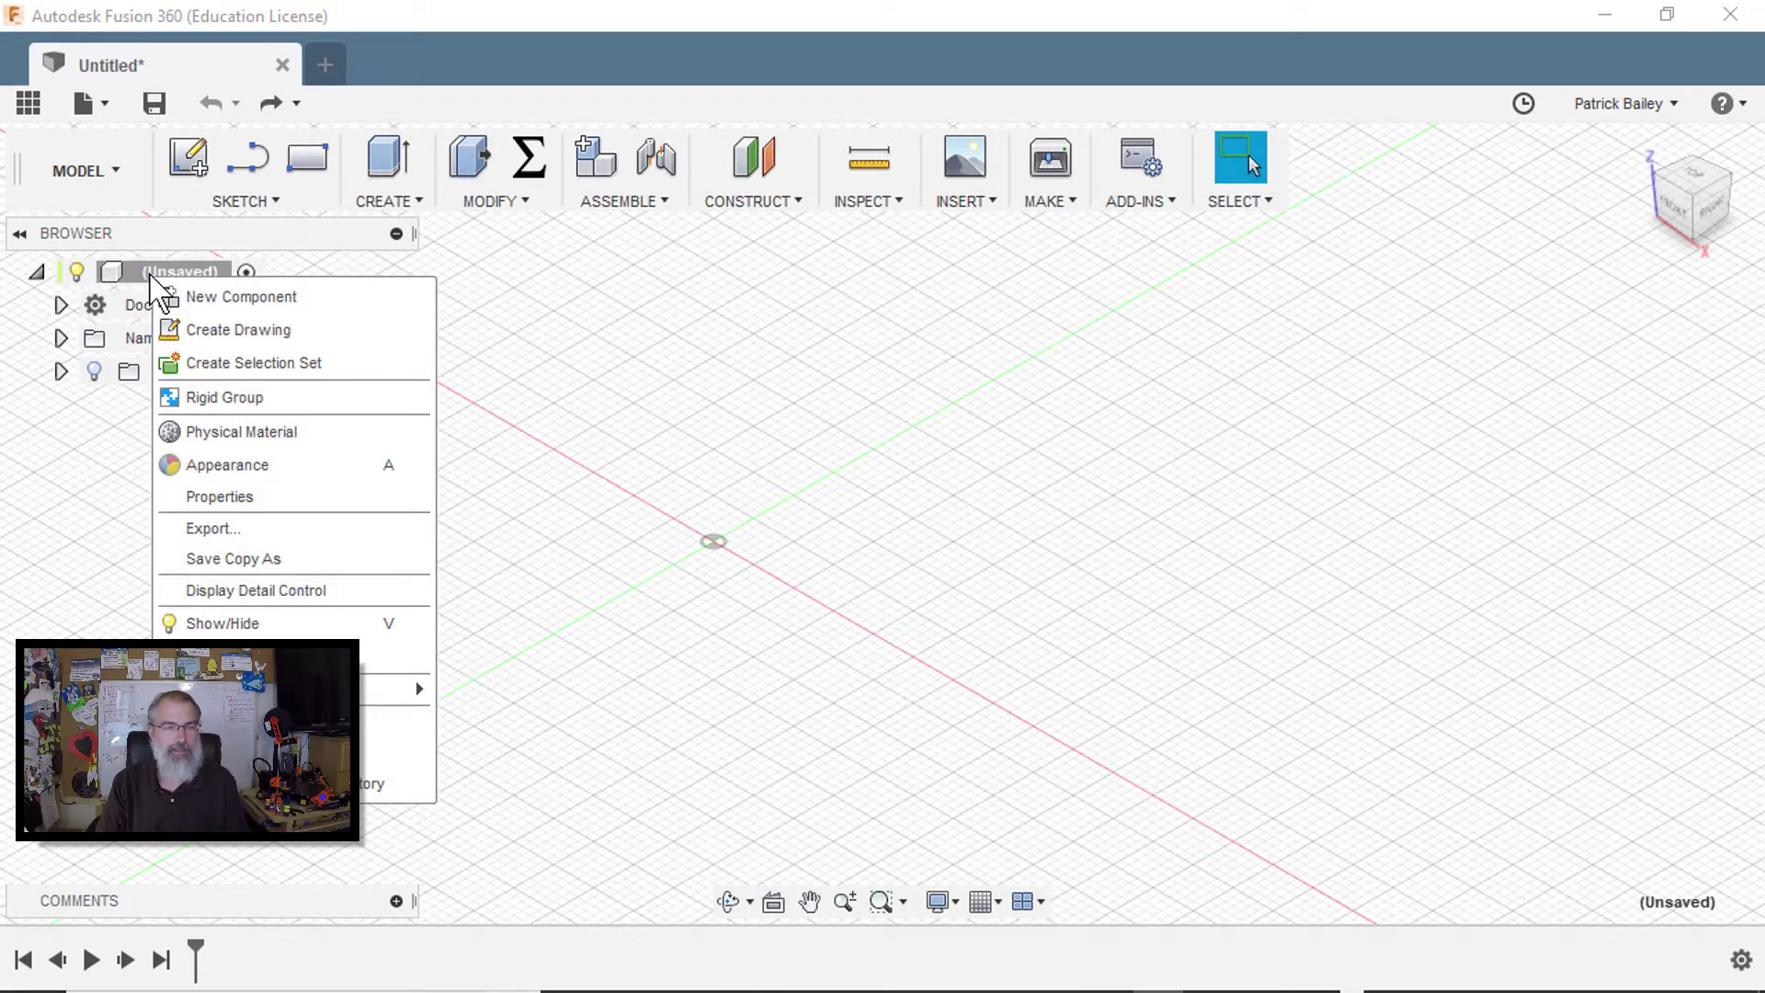
pyautogui.click(173, 295)
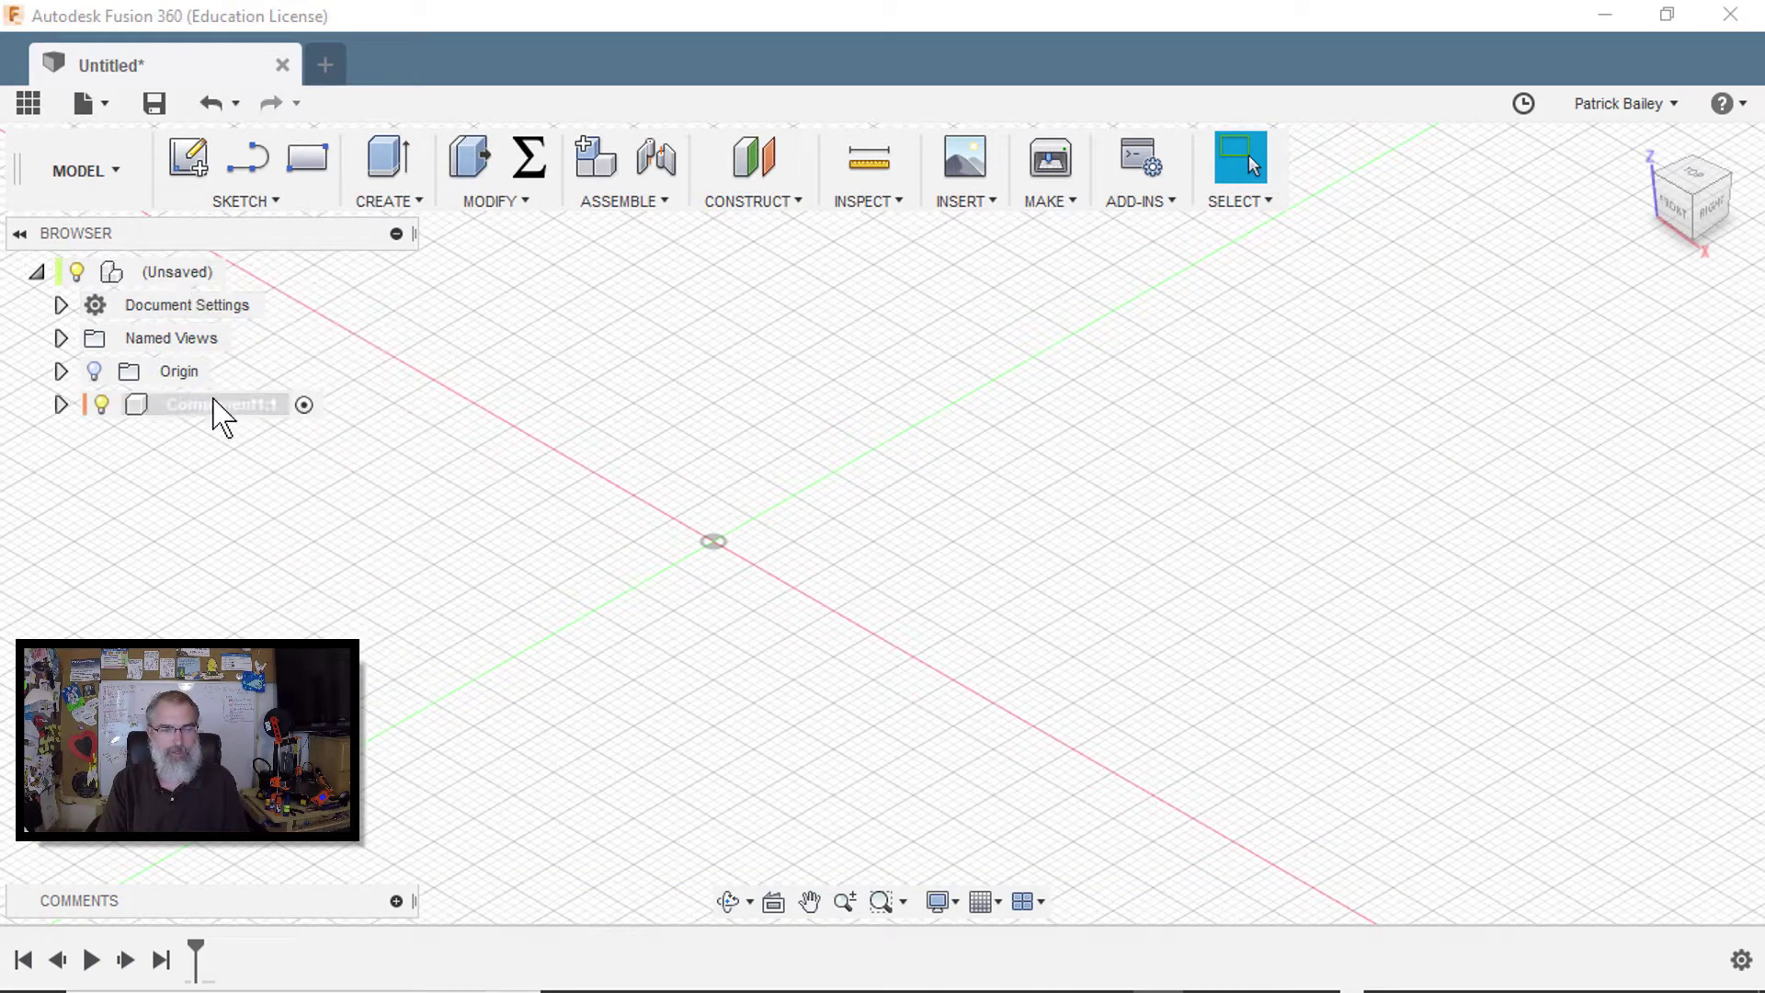
pyautogui.click(216, 406)
pyautogui.click(215, 406)
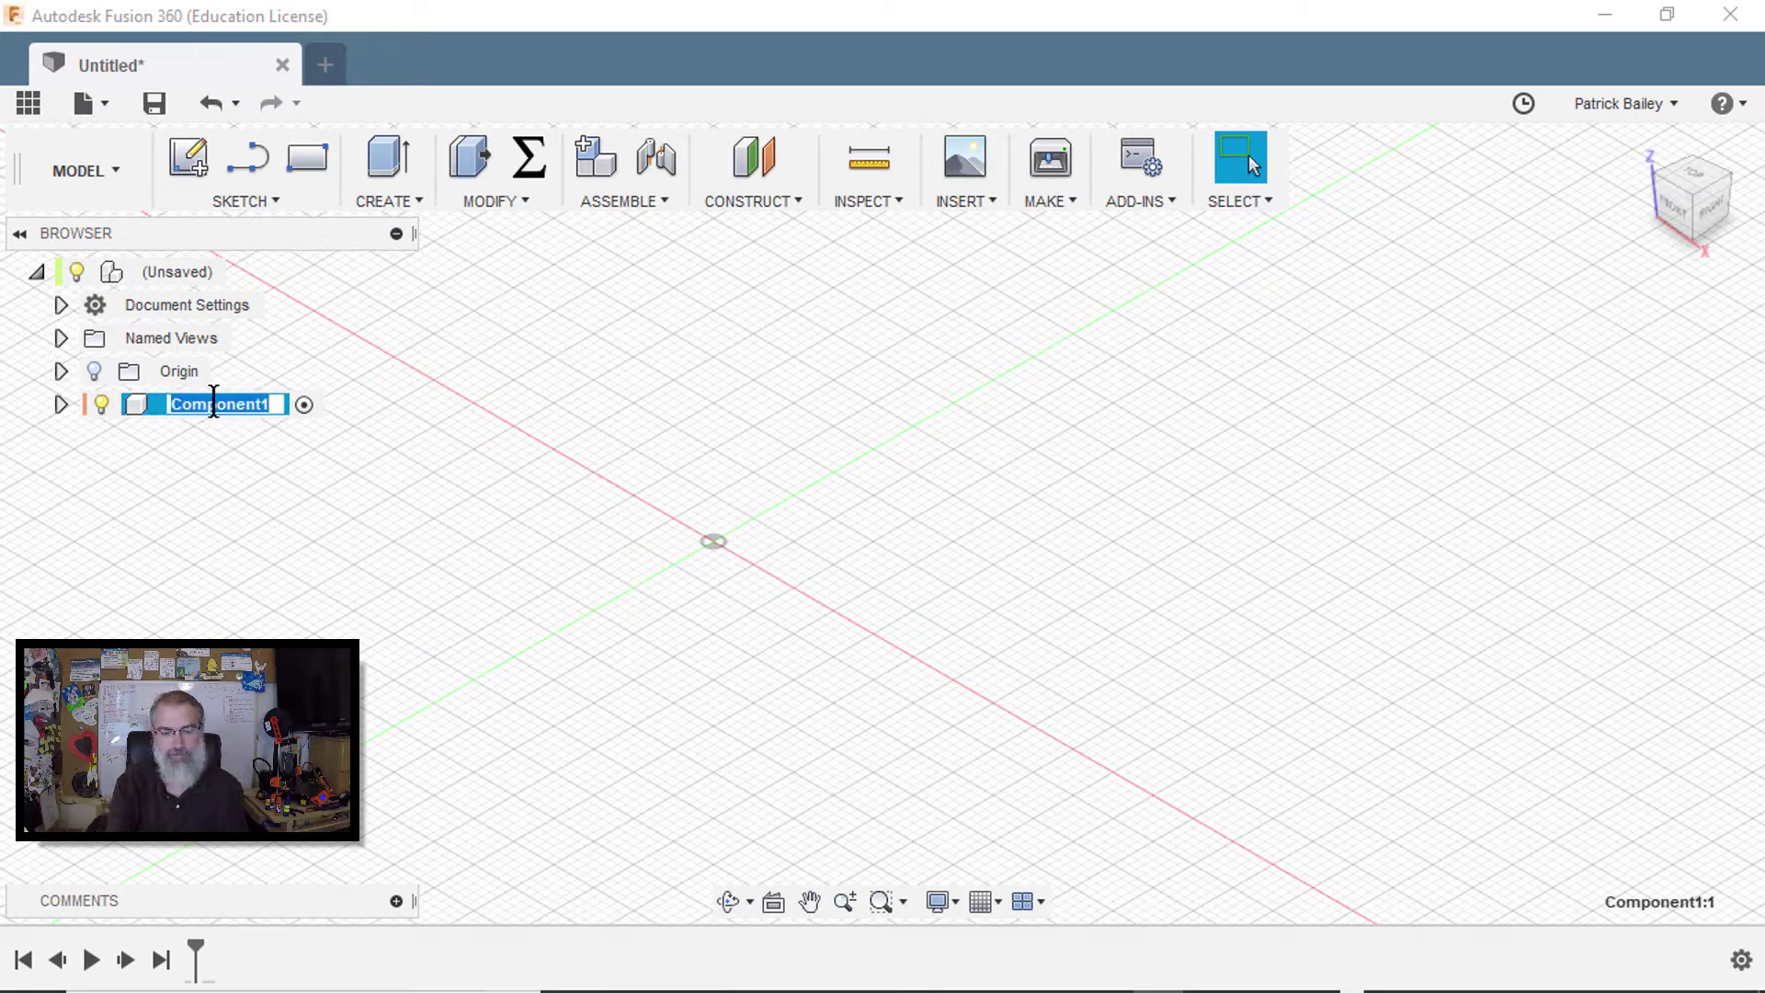
pyautogui.write('M6 Bol')
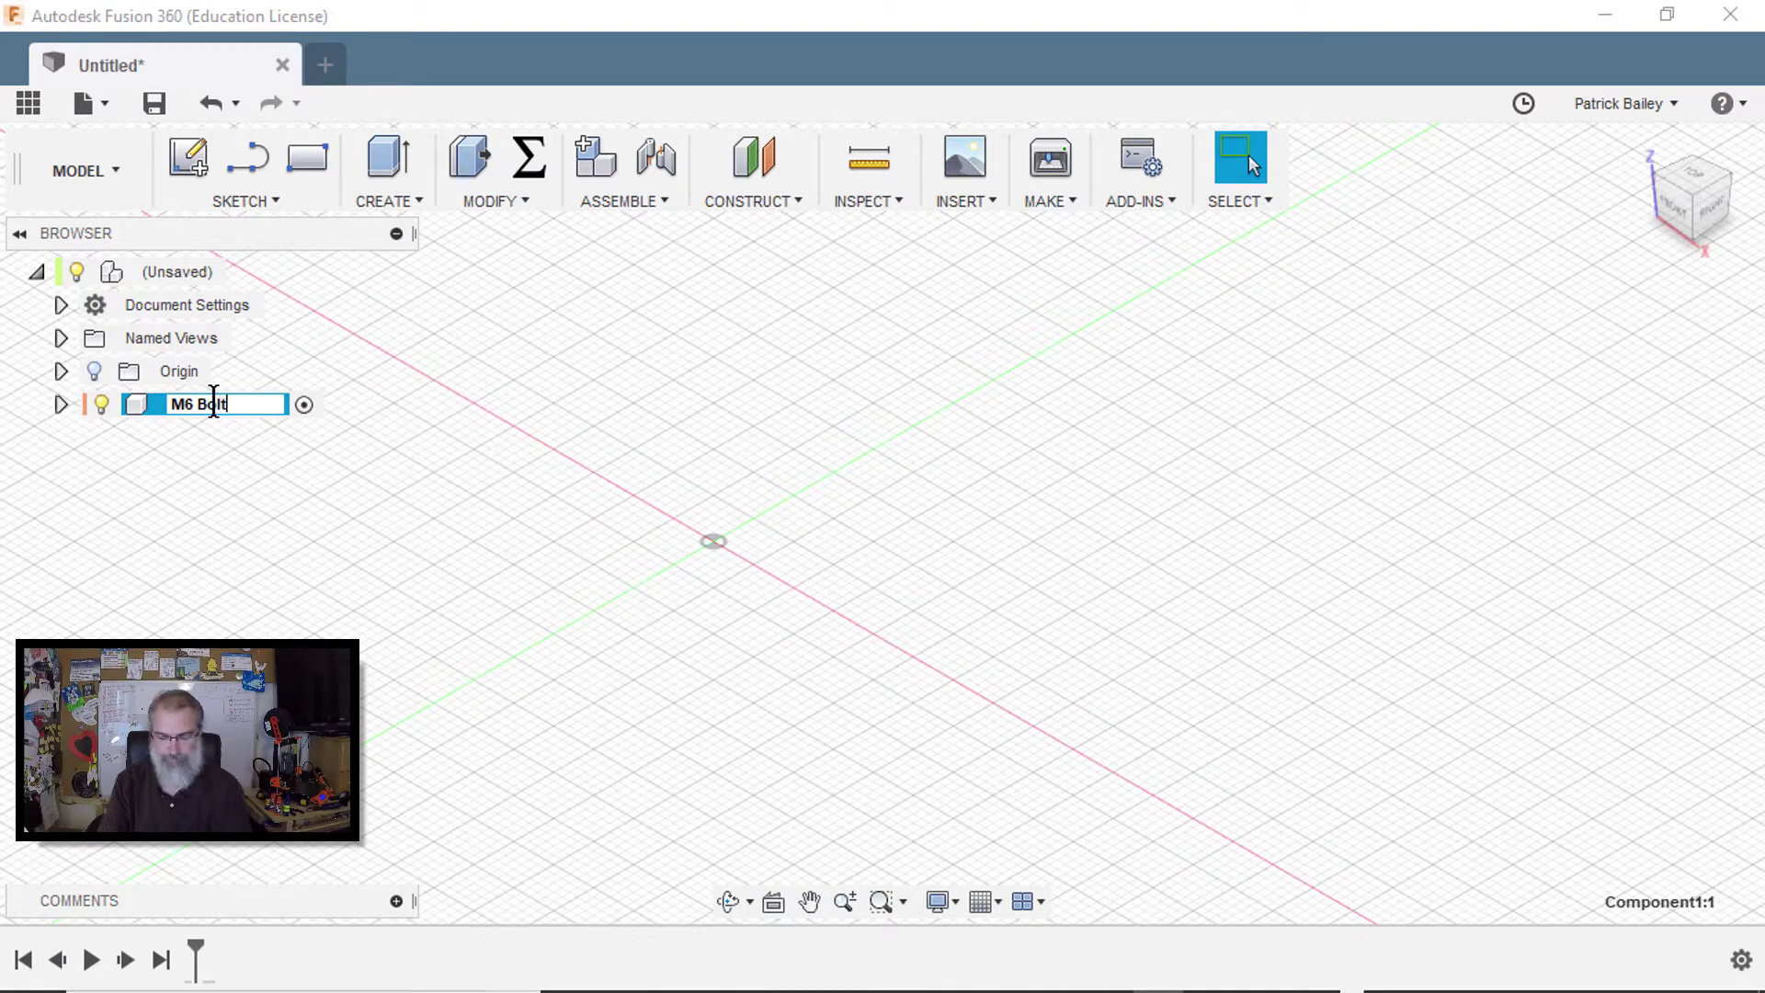
pyautogui.write('t')
pyautogui.press('Return')
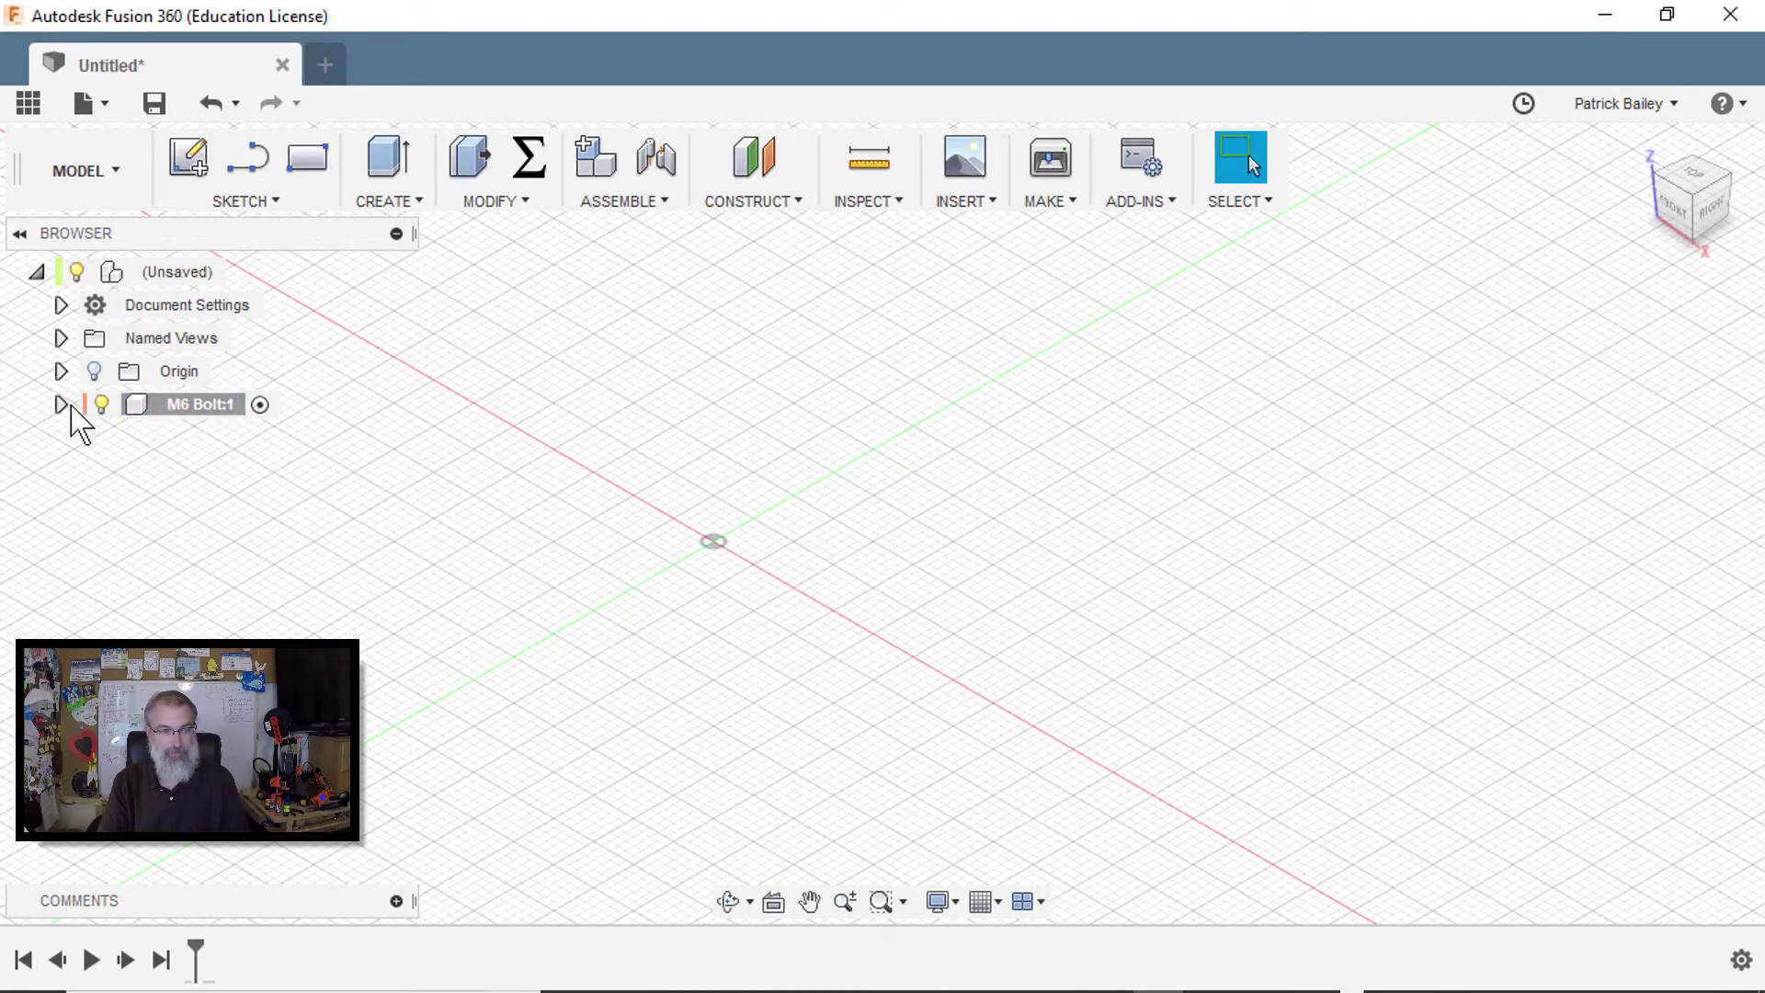
# Step: Show the M6 Bolt component's origin and start a sketch on its XY plane
pyautogui.click(61, 405)
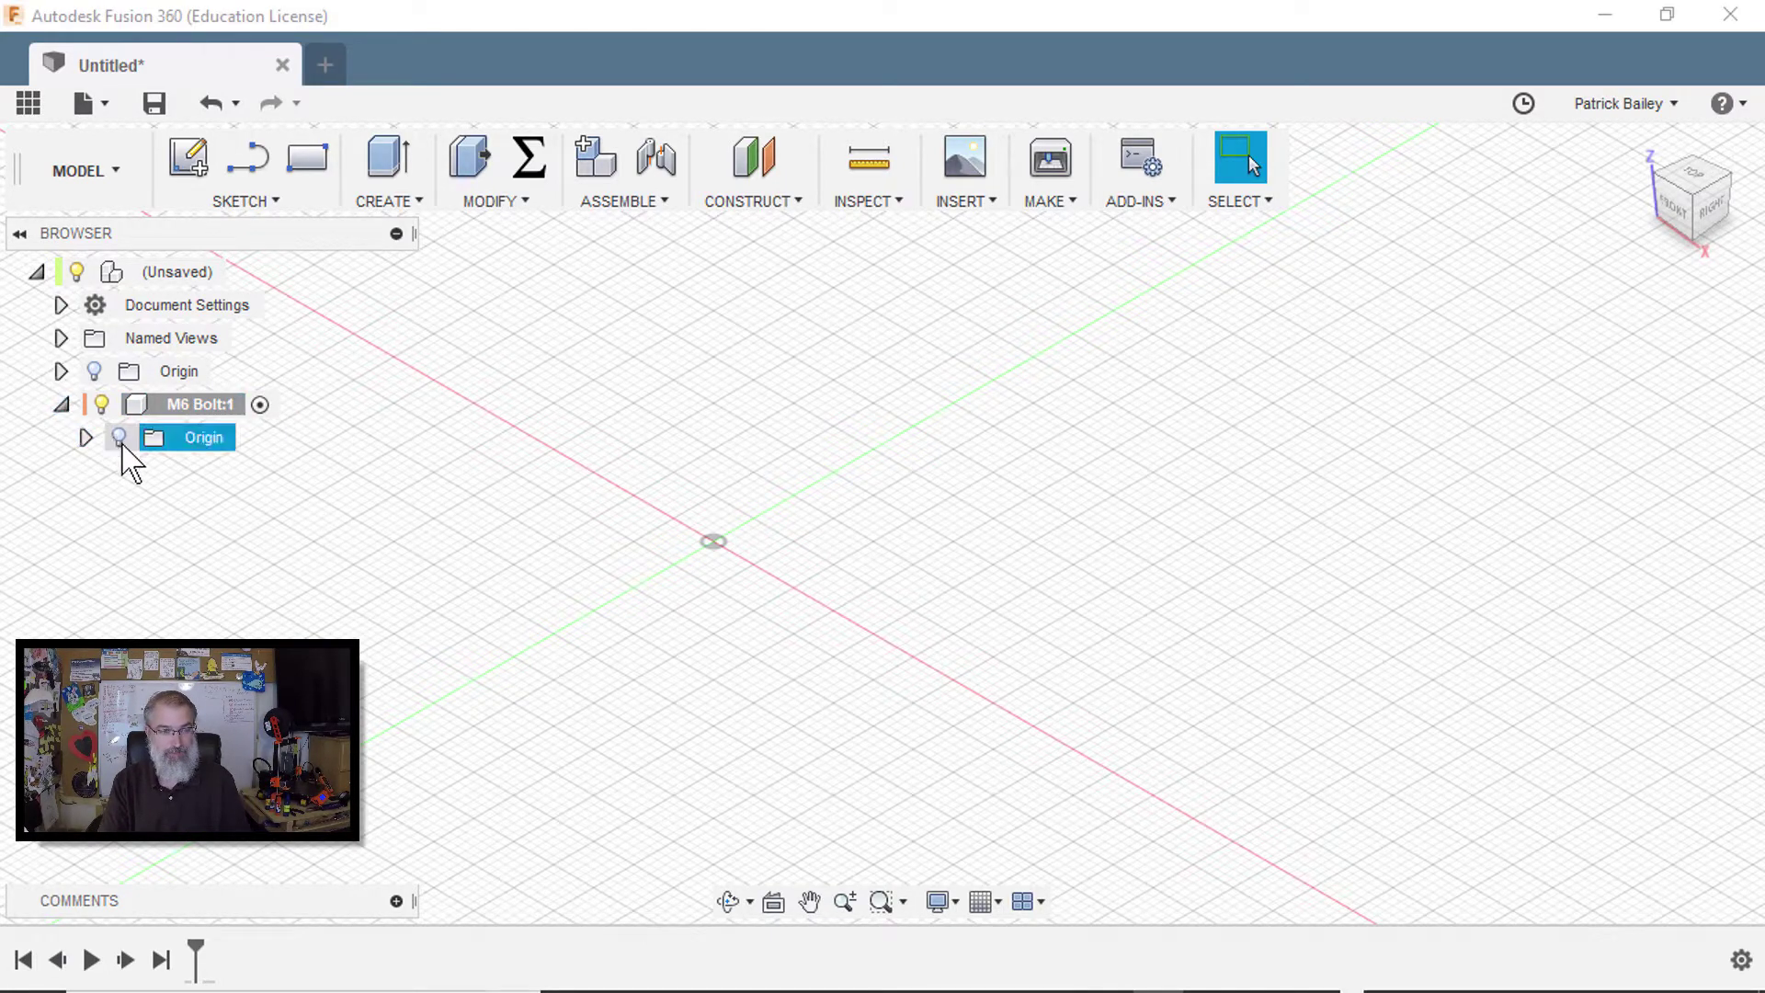
pyautogui.click(120, 440)
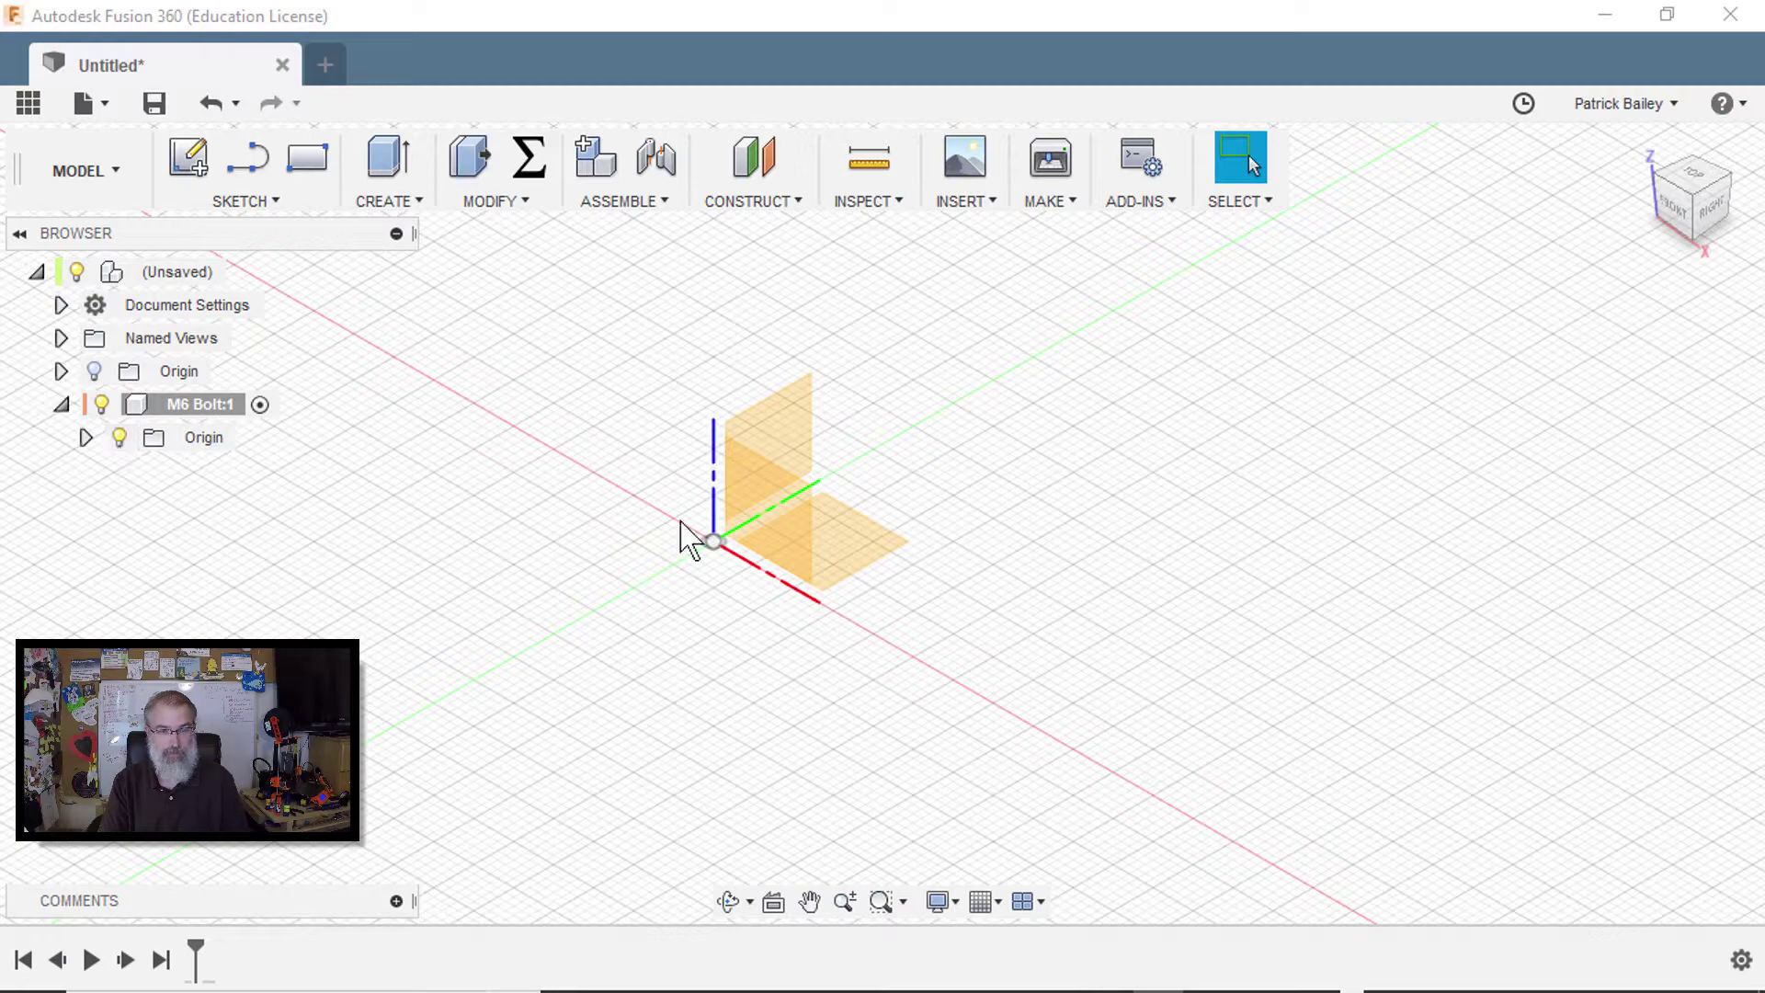
pyautogui.rightClick(850, 552)
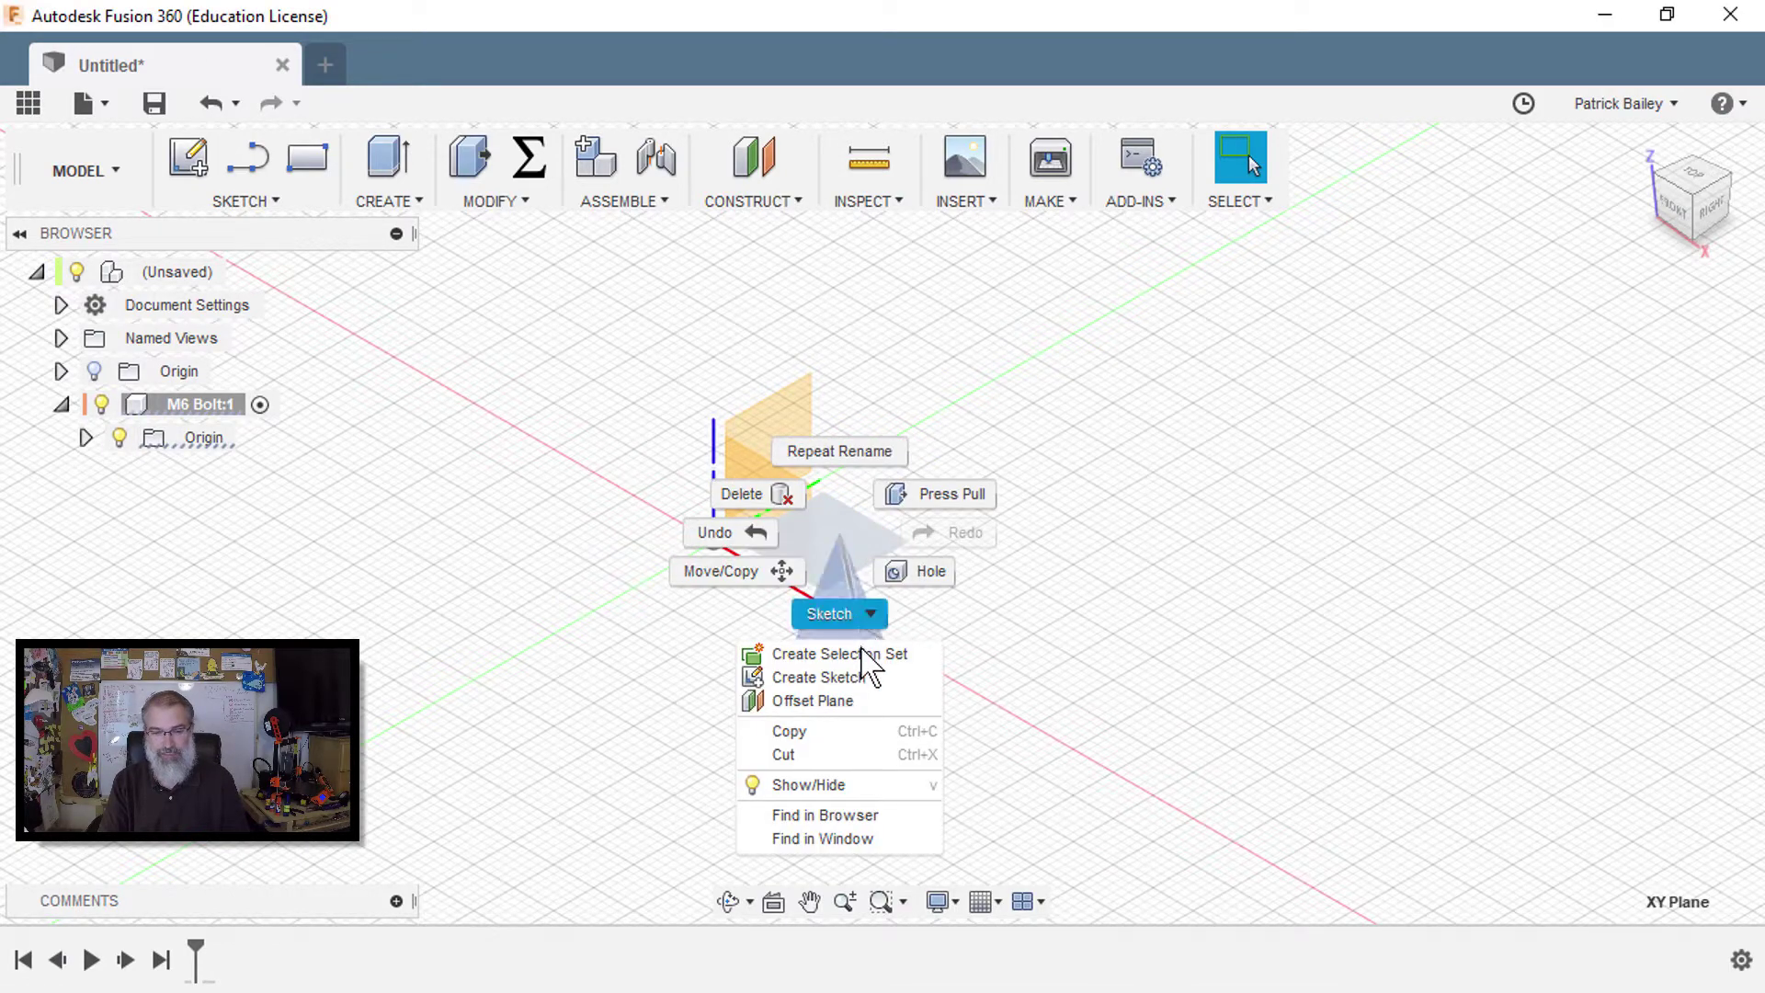
pyautogui.click(851, 679)
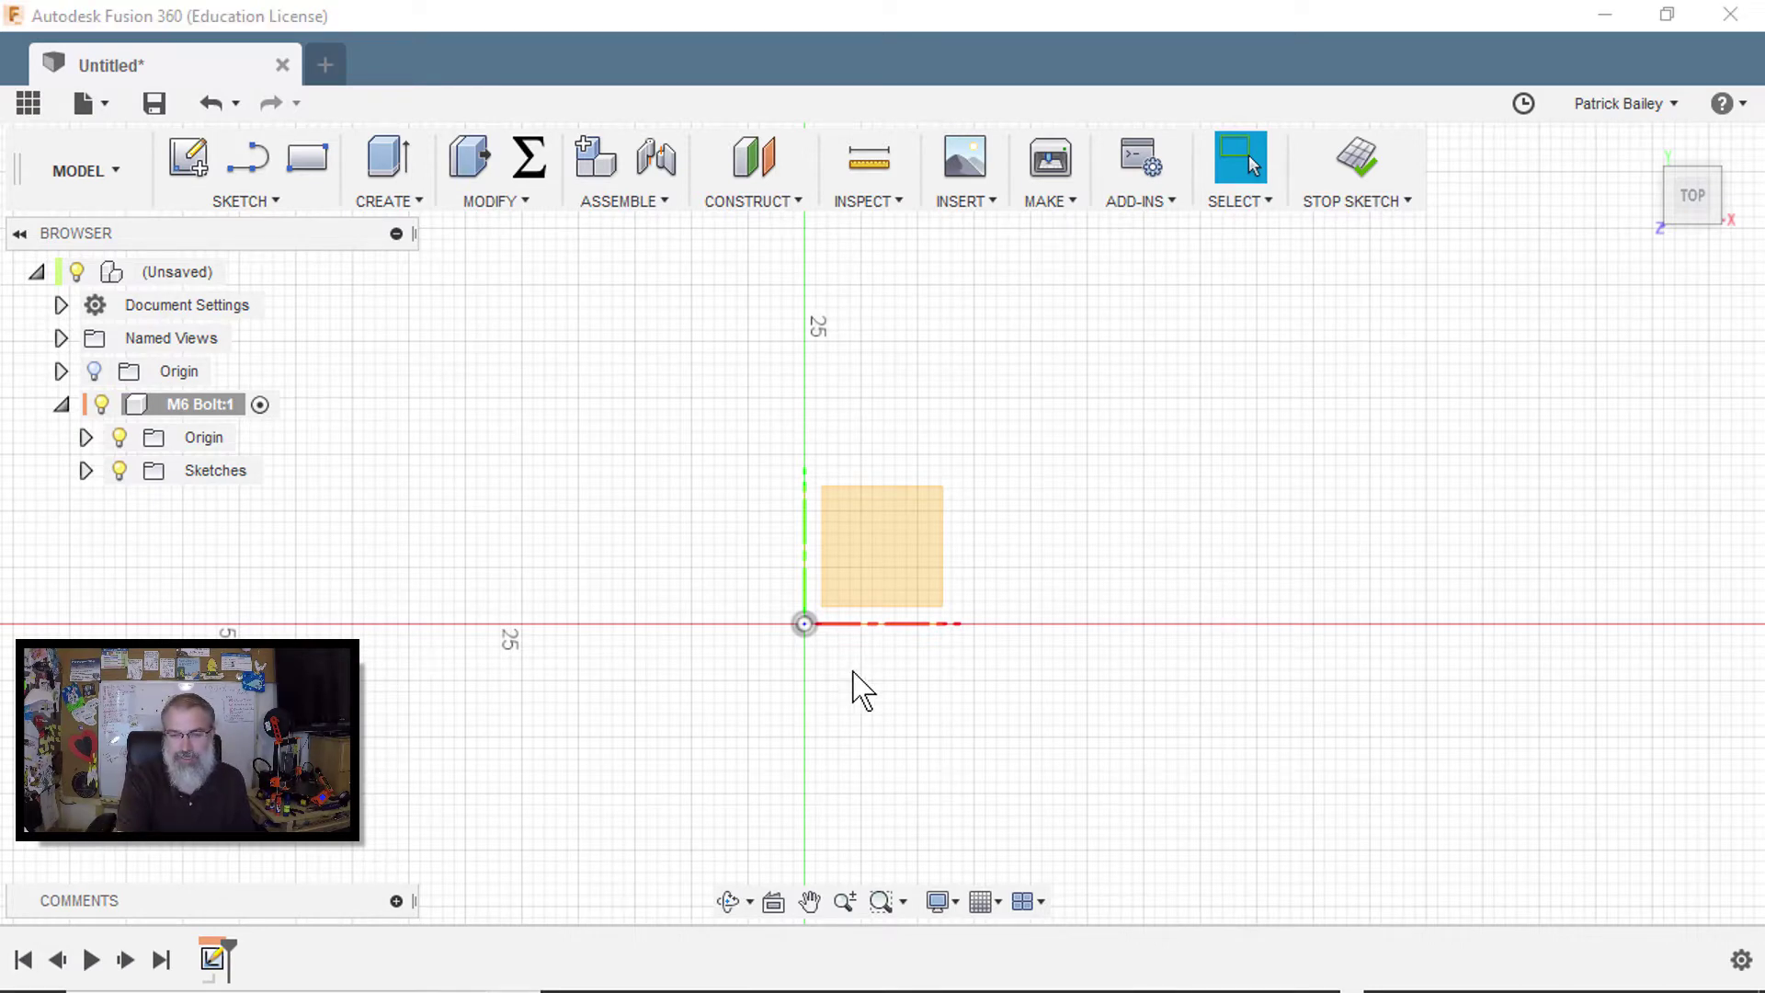
# Step: Draw a Center Diameter Circle of 6 mm at the sketch origin
pyautogui.press('s')
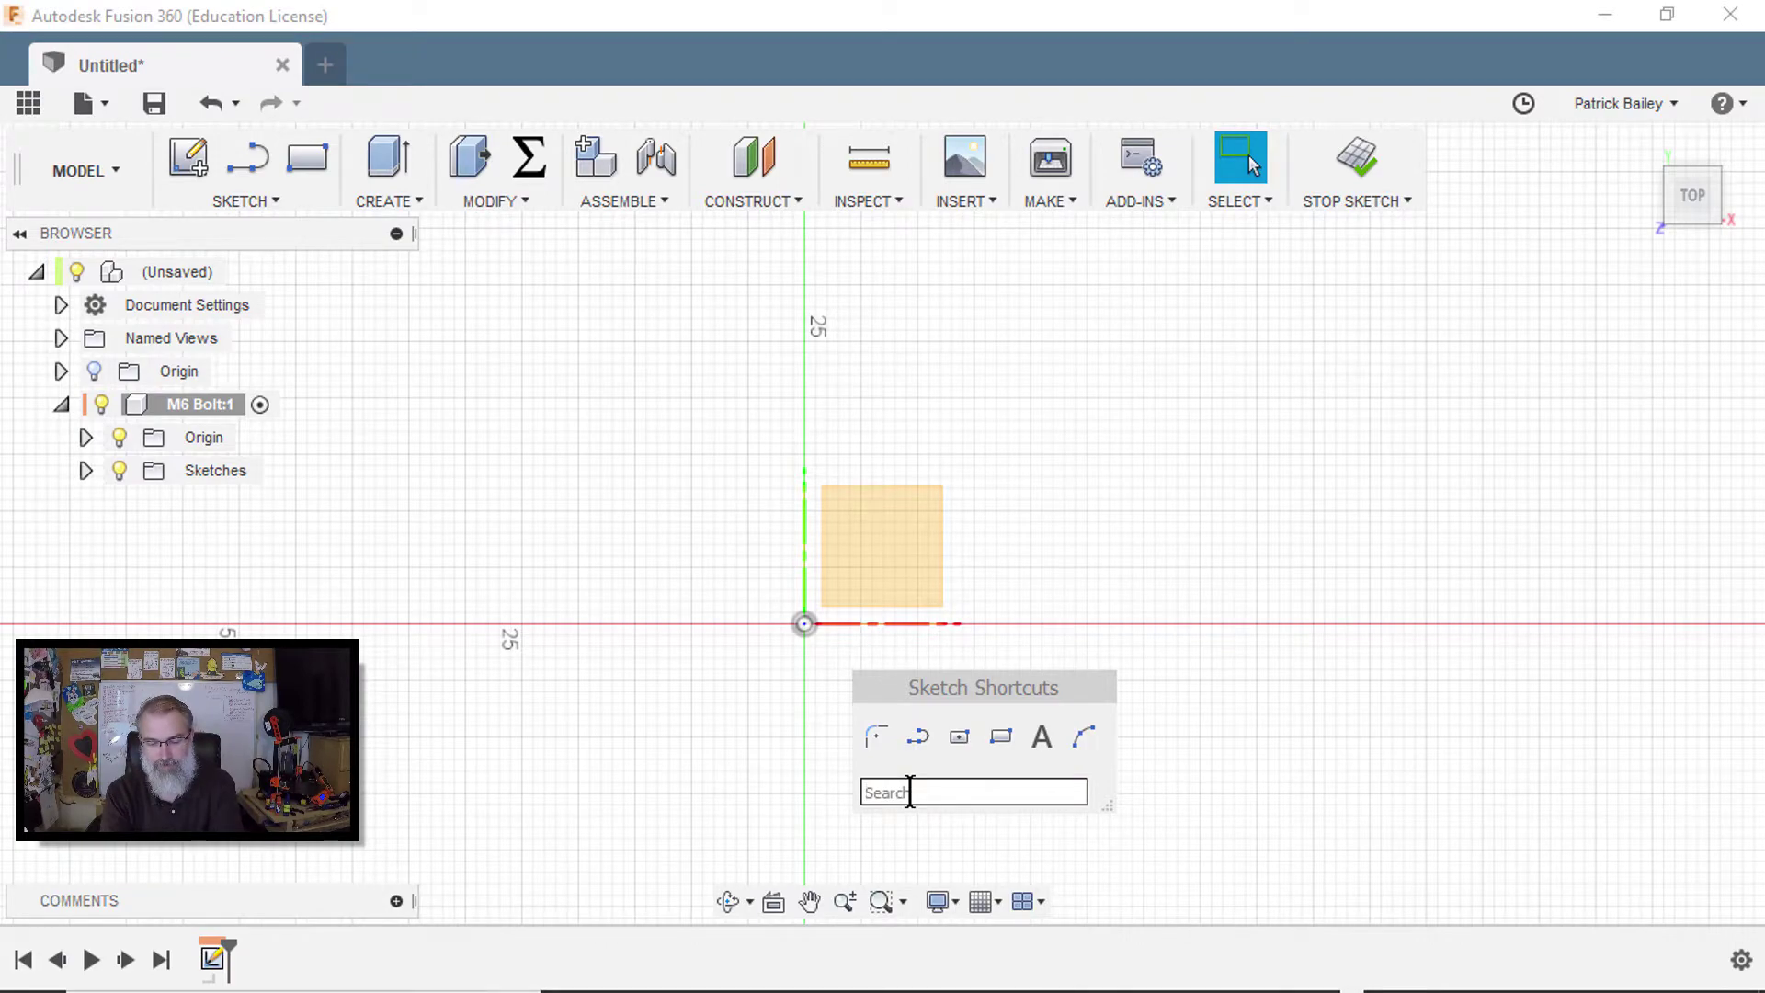
pyautogui.write('ar')
pyautogui.press('BackSpace')
pyautogui.press('BackSpace')
pyautogui.write('c')
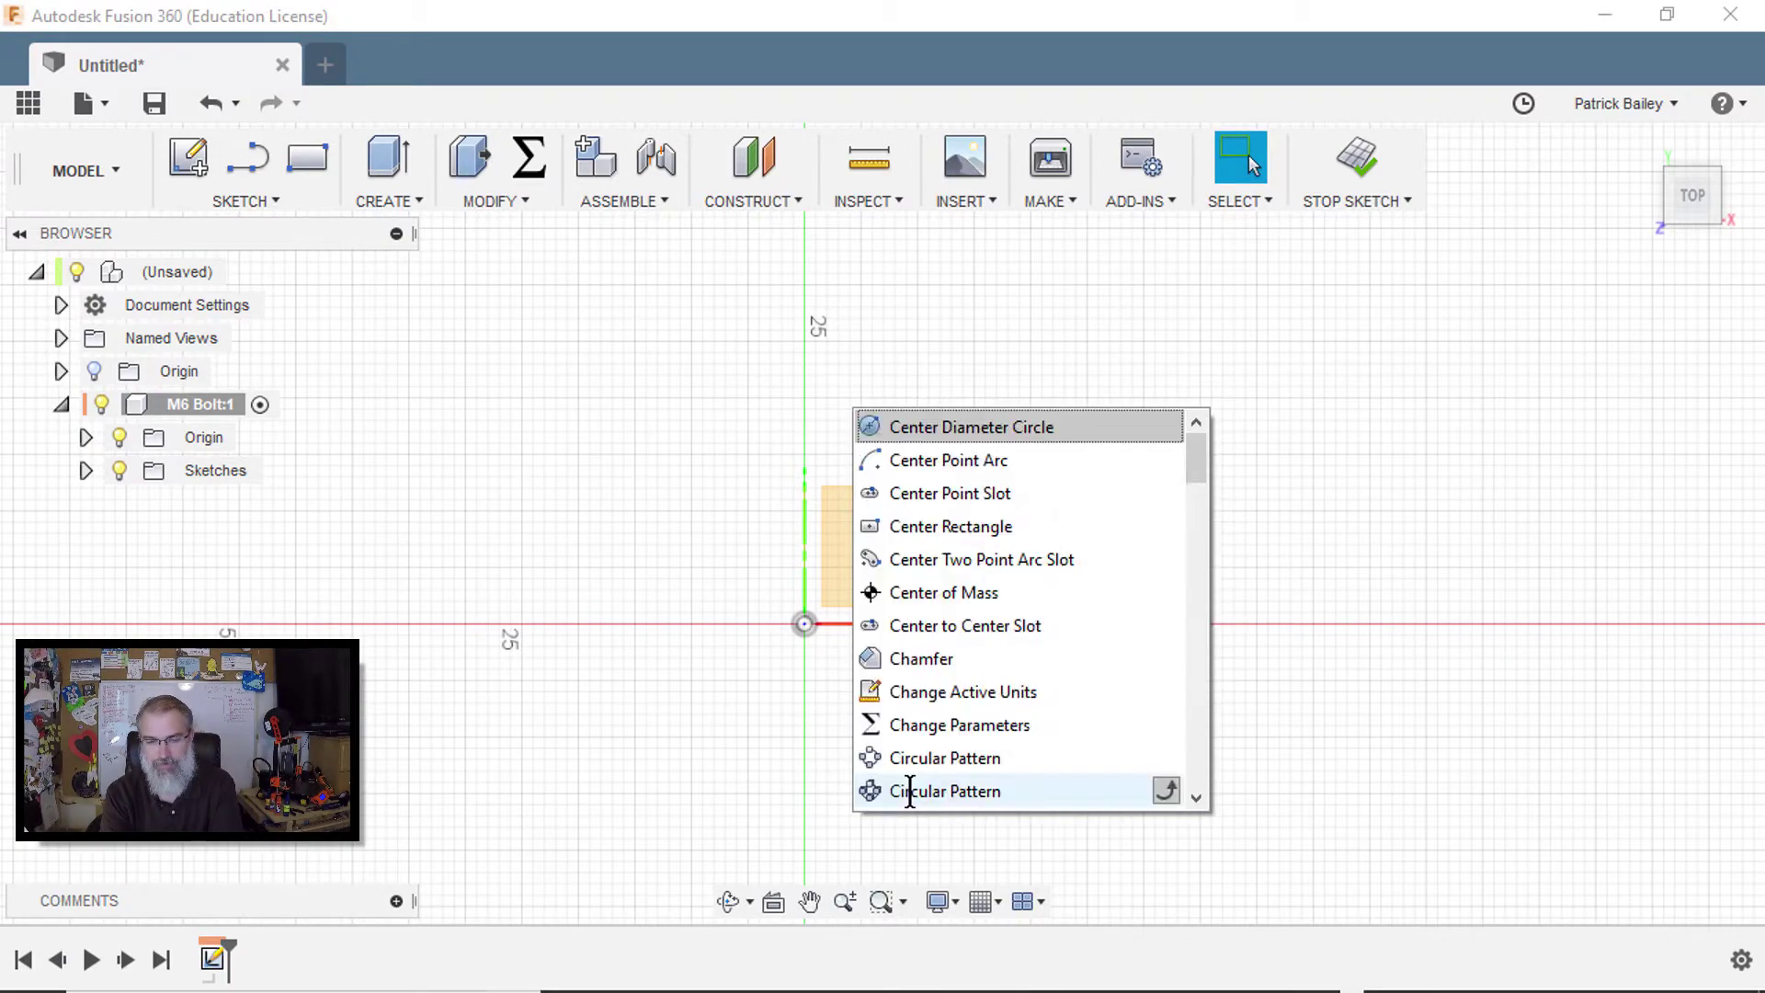
pyautogui.write('ir')
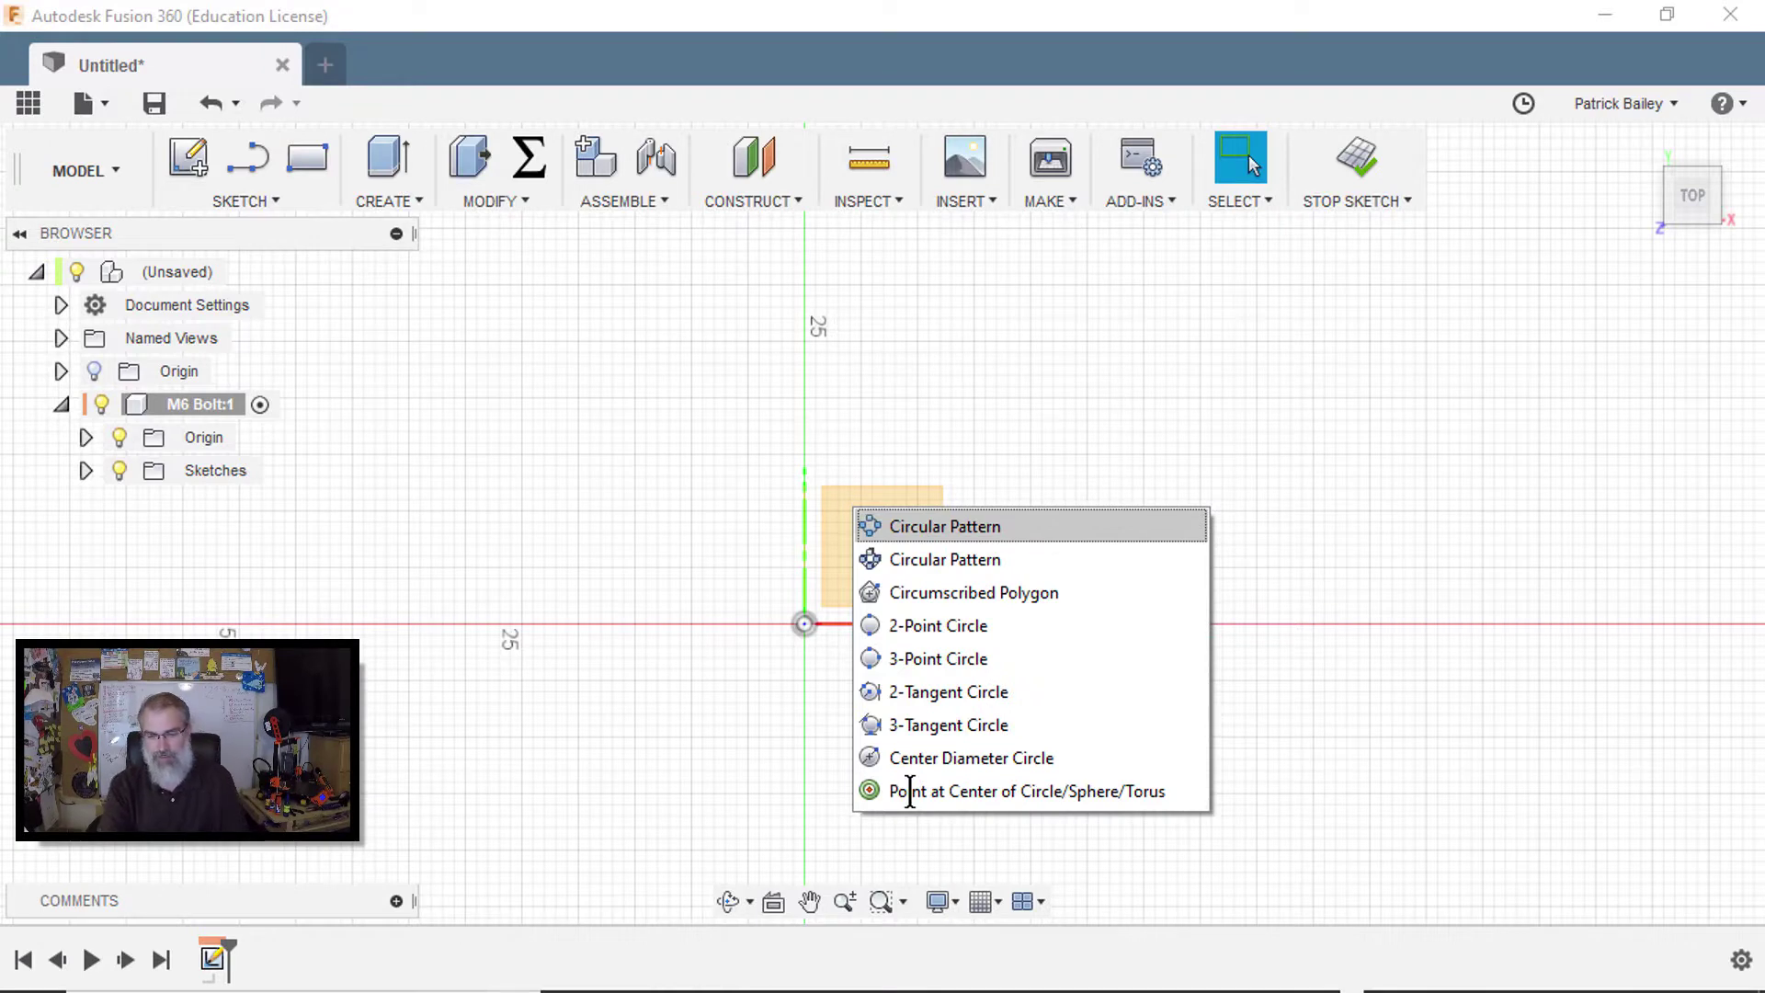
pyautogui.click(947, 757)
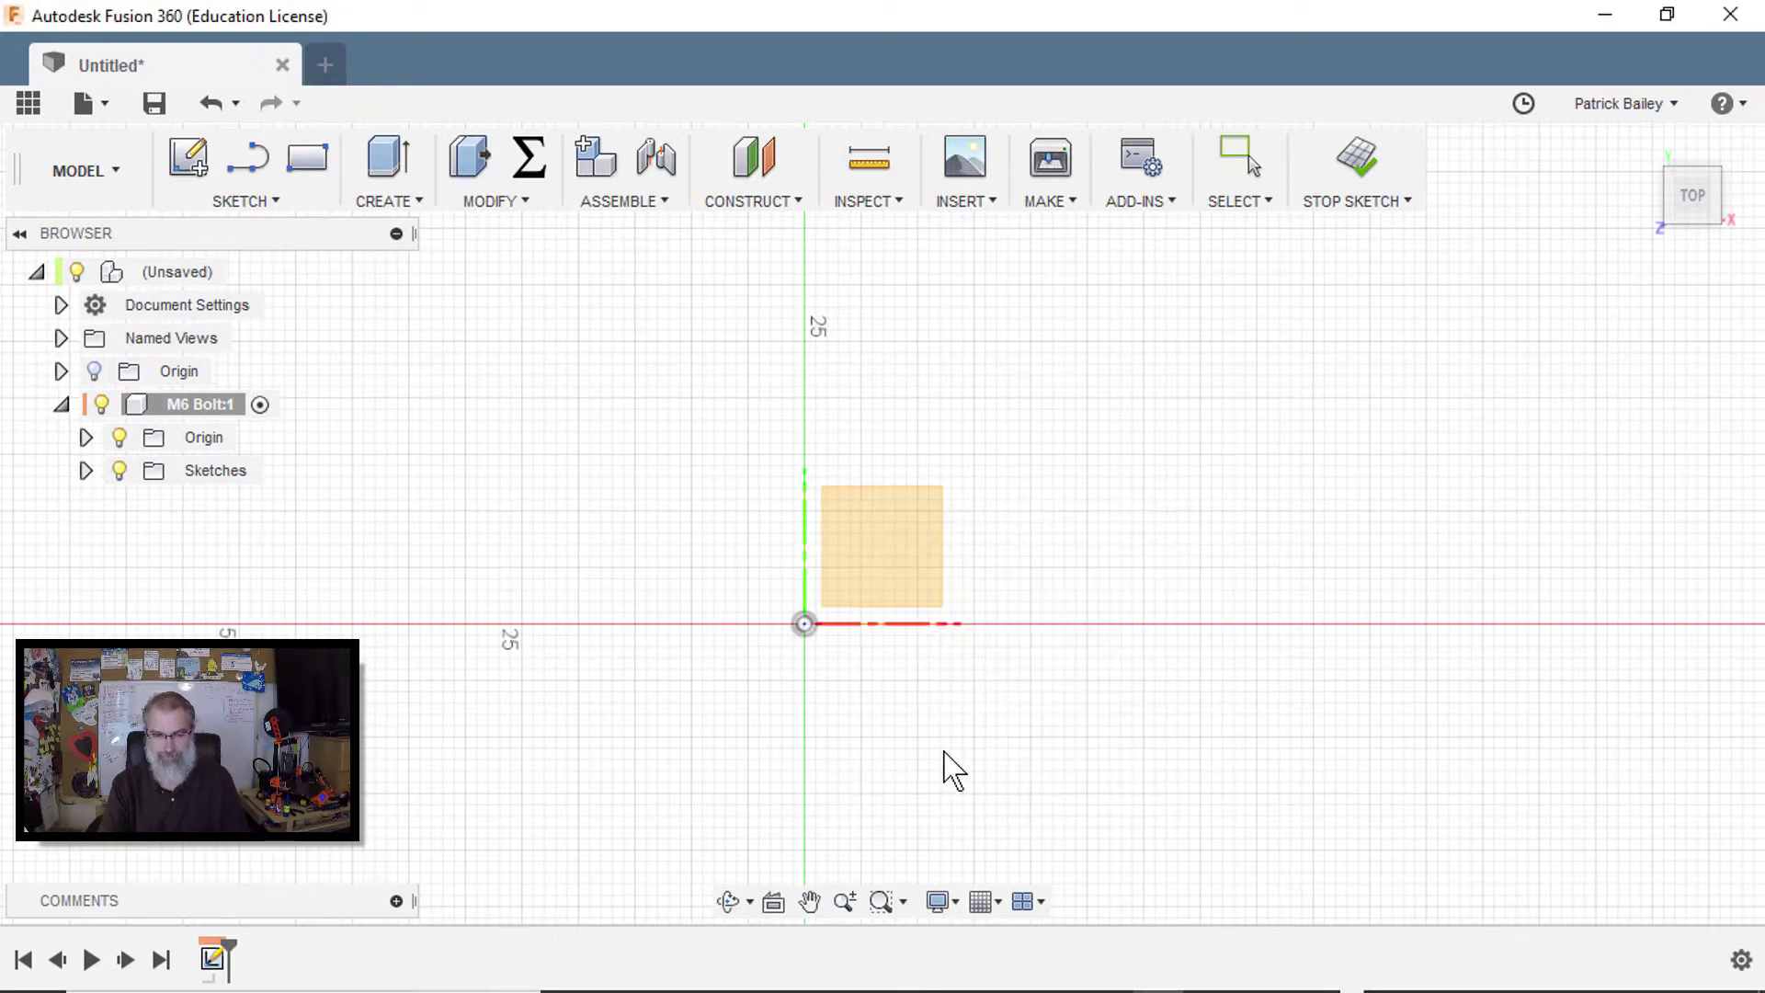
pyautogui.click(805, 626)
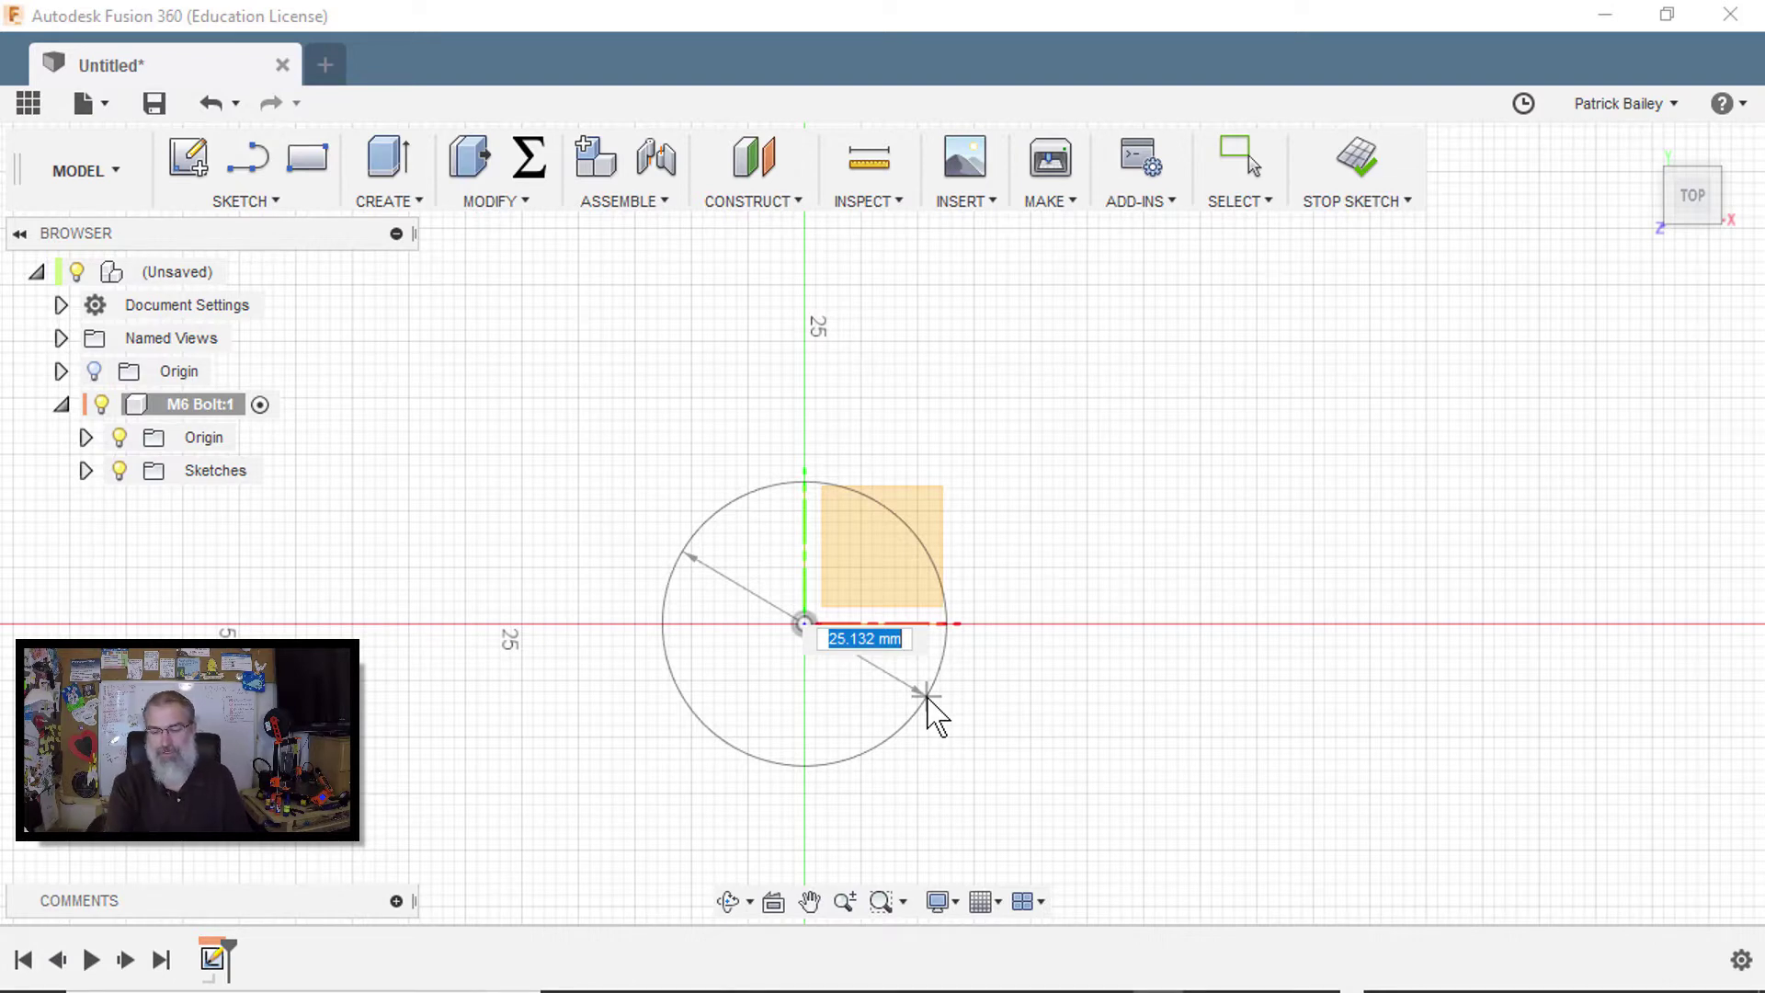
pyautogui.write('6')
pyautogui.press('Tab')
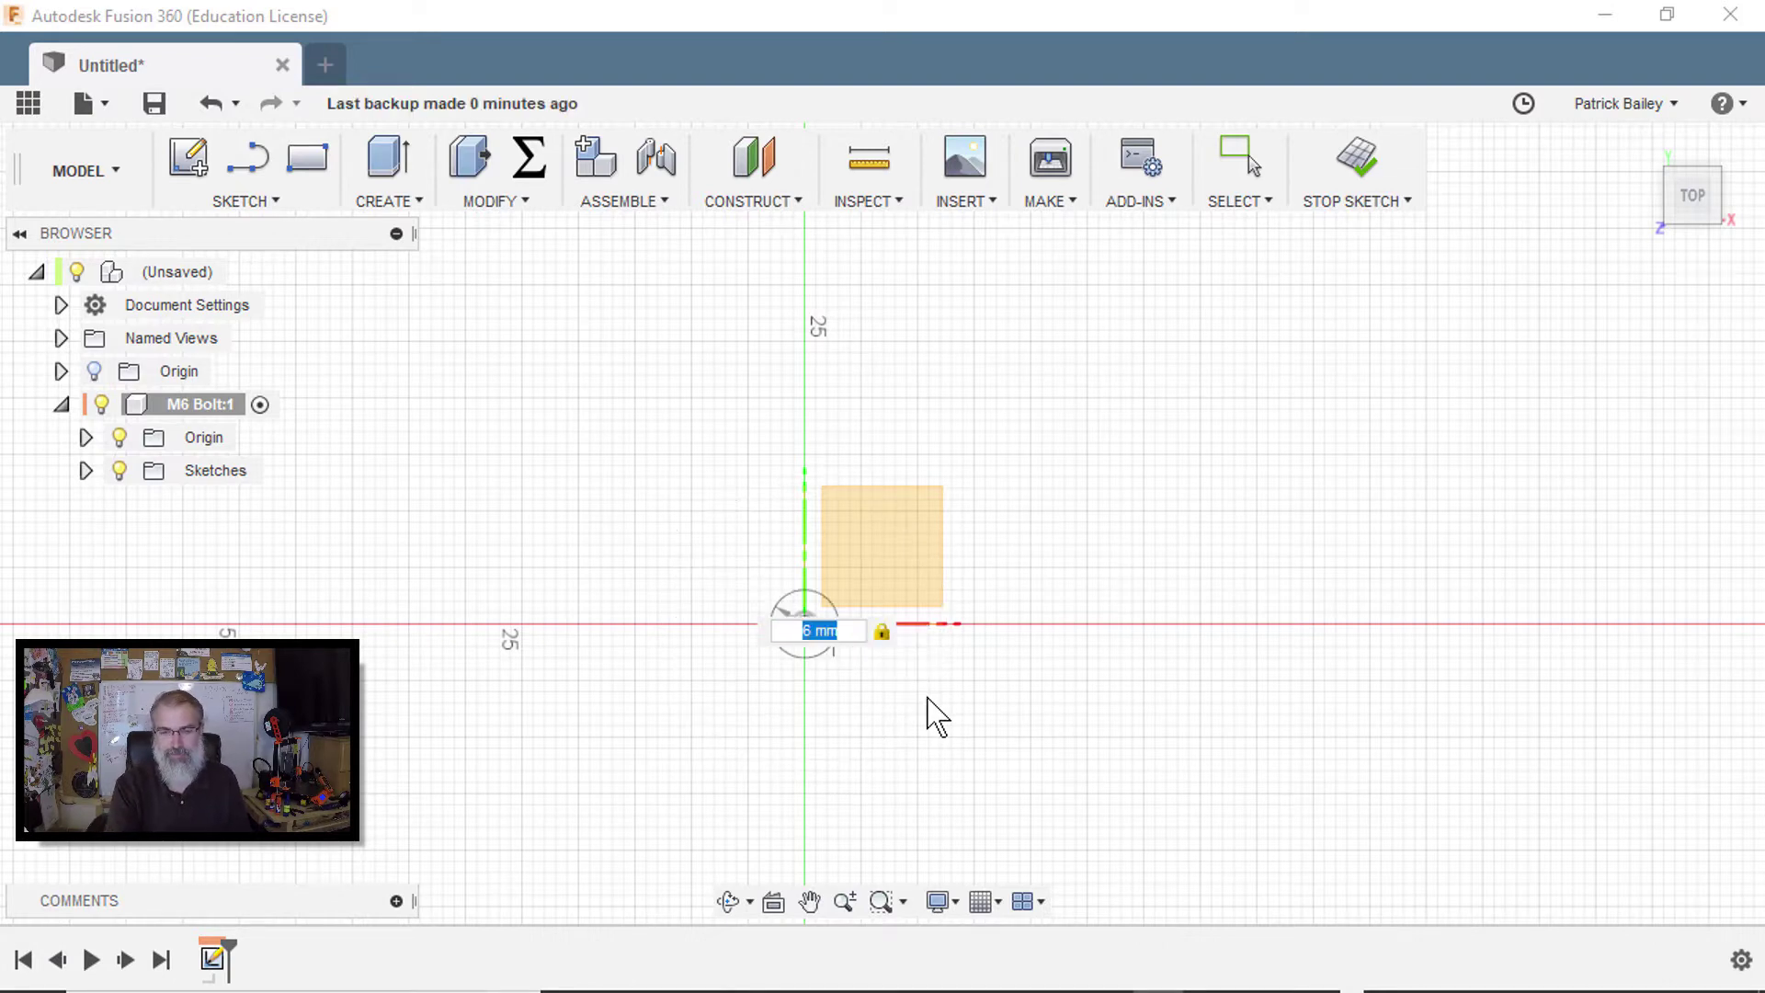
pyautogui.press('Return')
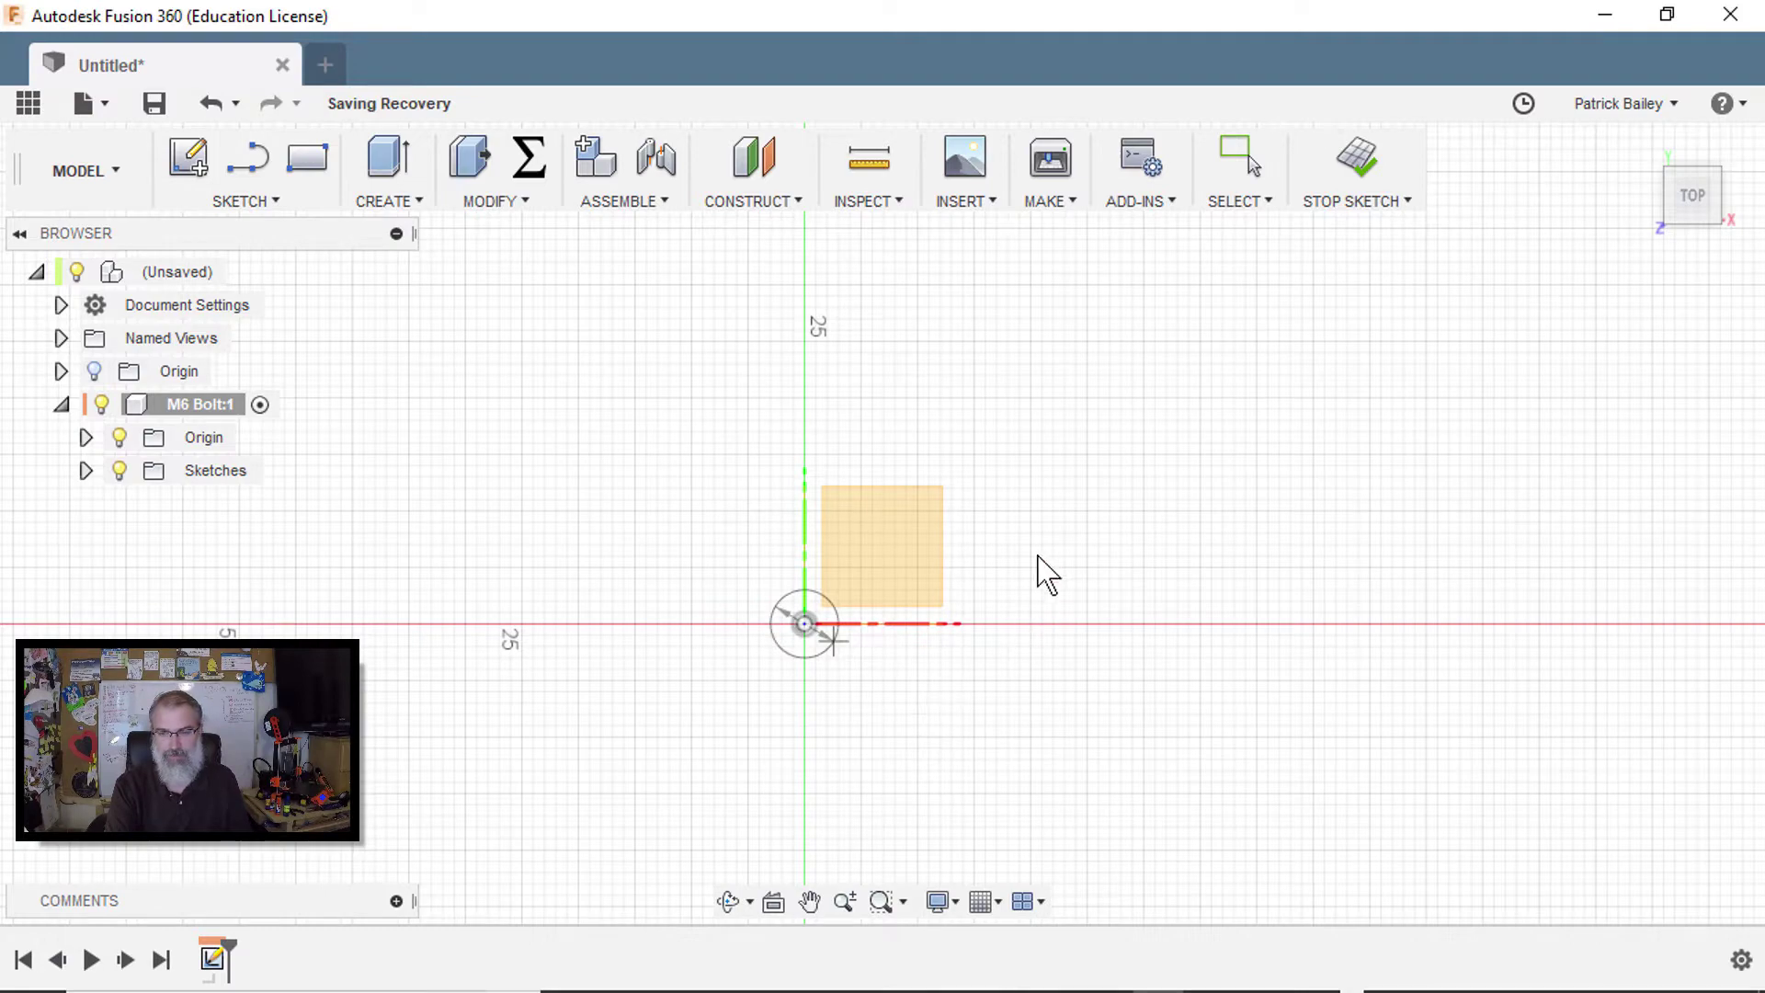
# Step: Press Pull the 6 mm circle profile 20 mm into a solid cylinder
pyautogui.press('Escape')
pyautogui.keyDown('shift'); pyautogui.moveTo(1048, 567); pyautogui.dragTo(1057, 570, button='middle'); pyautogui.keyUp('shift')
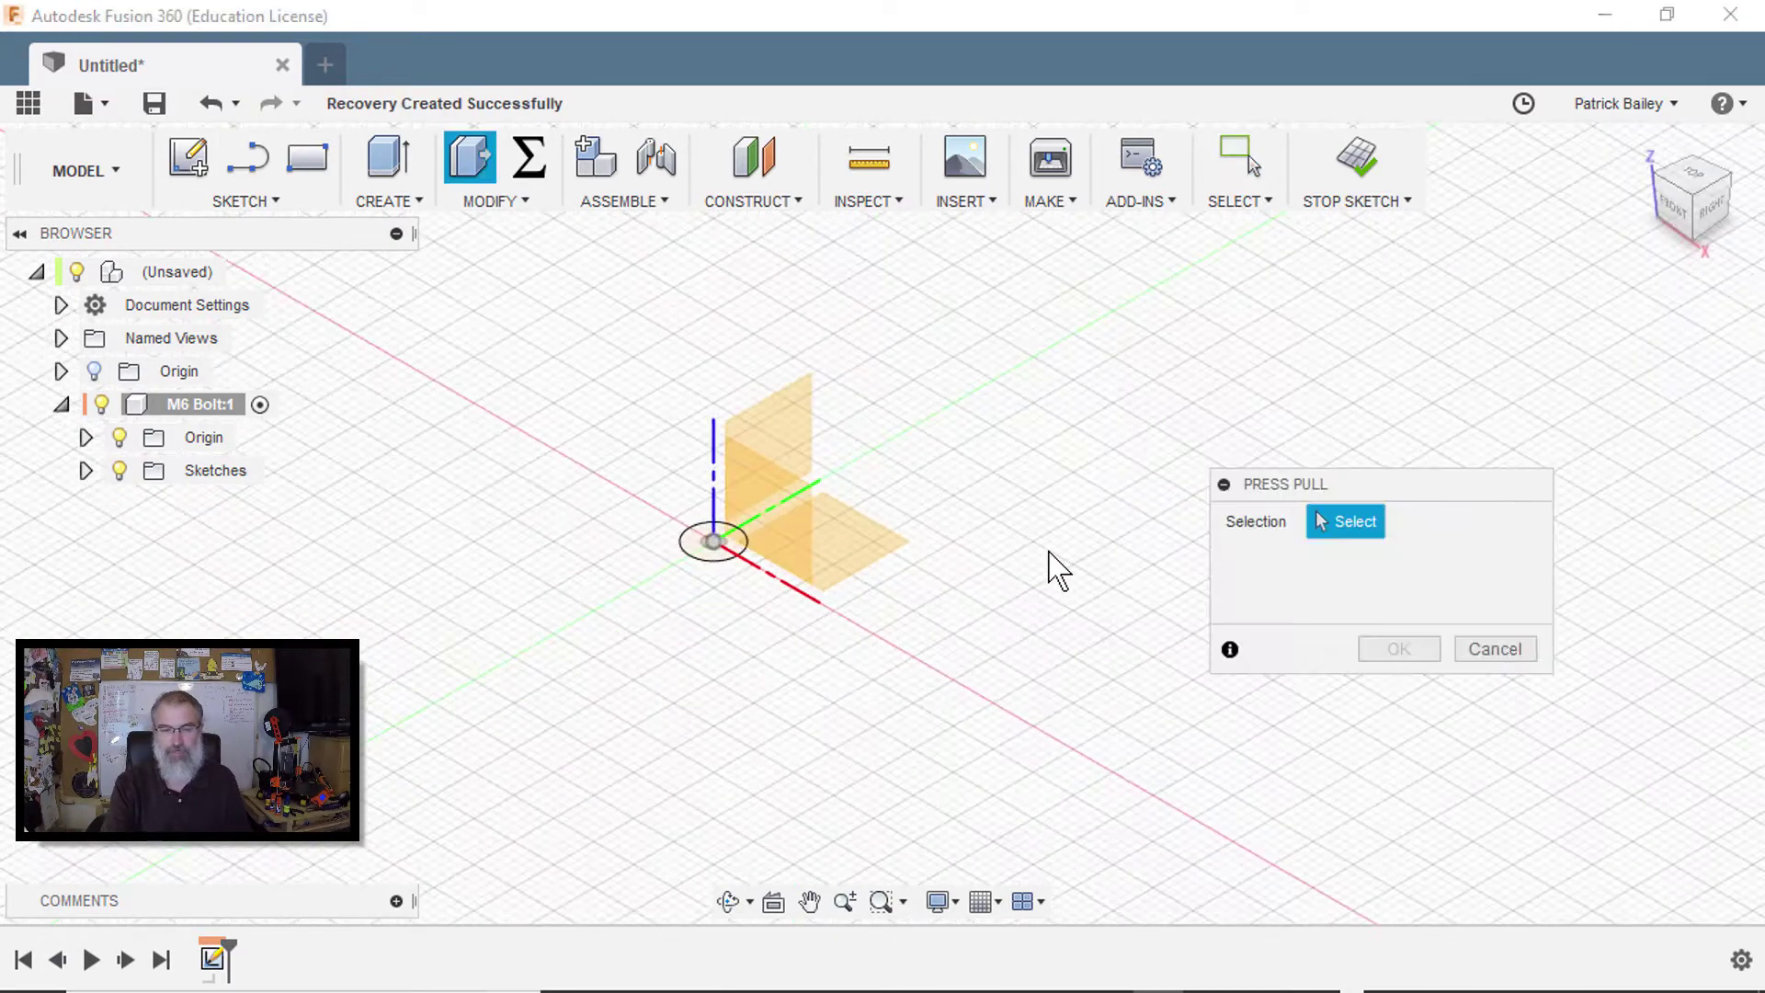
pyautogui.click(710, 542)
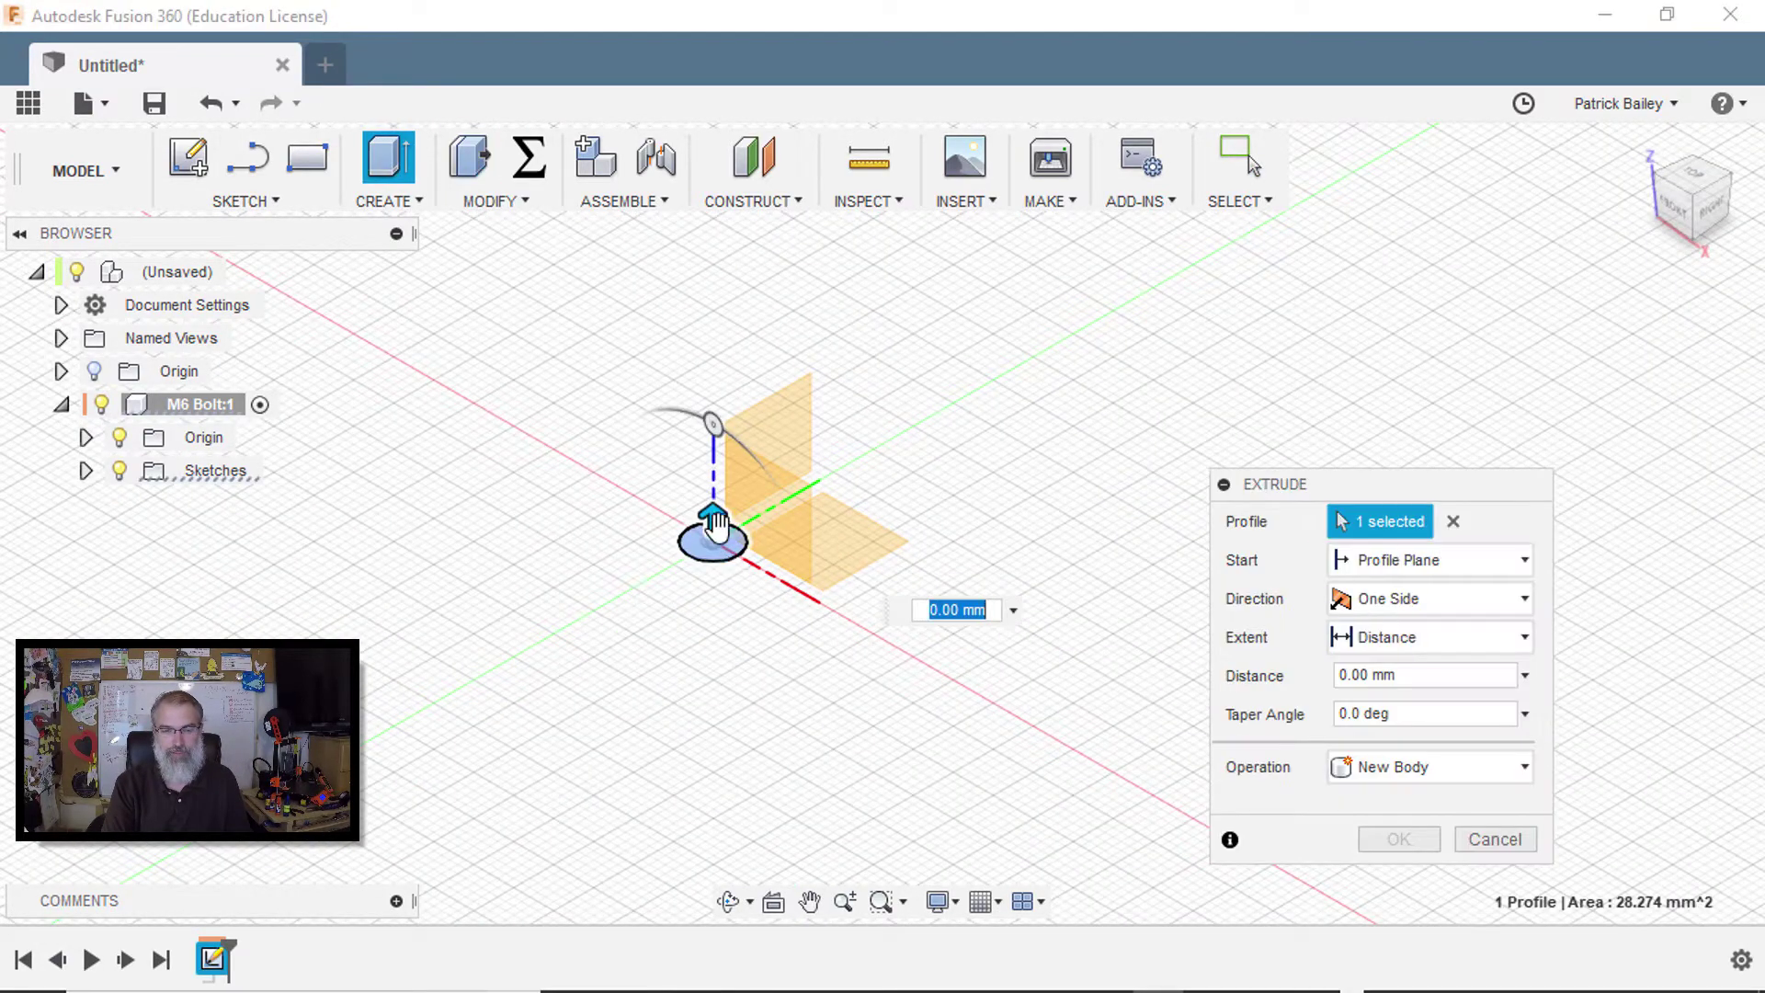
pyautogui.moveTo(715, 524); pyautogui.dragTo(719, 396)
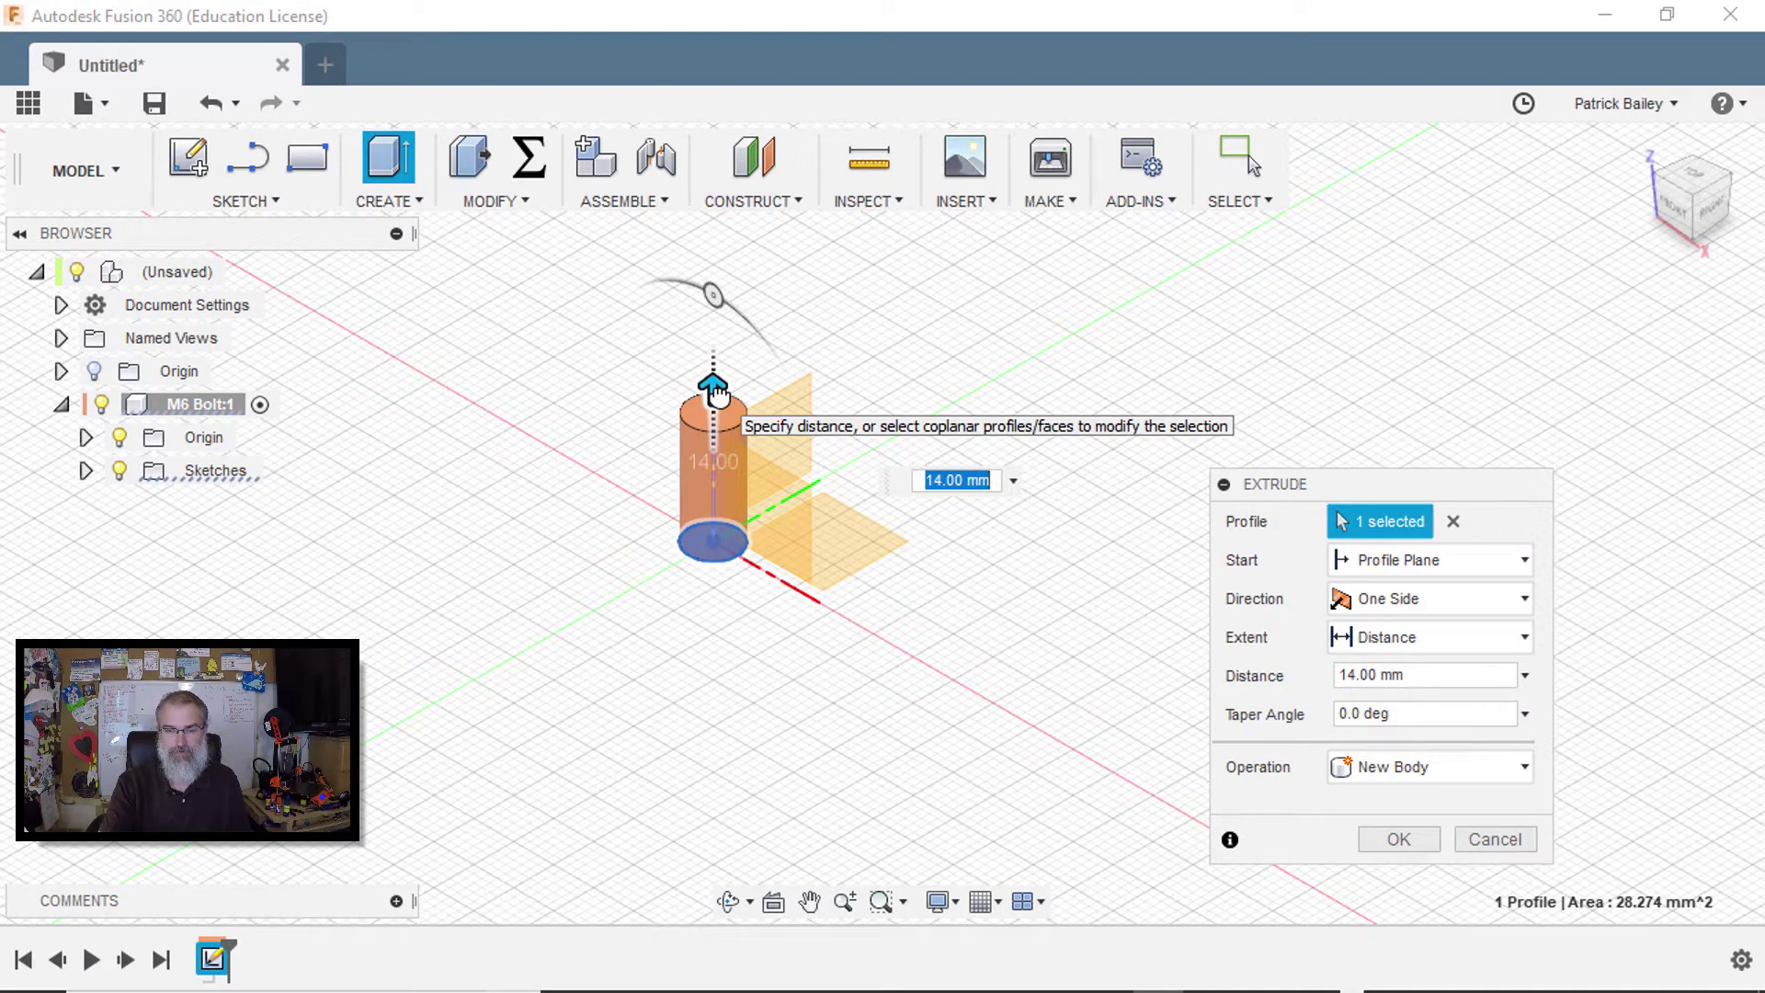
pyautogui.write('20')
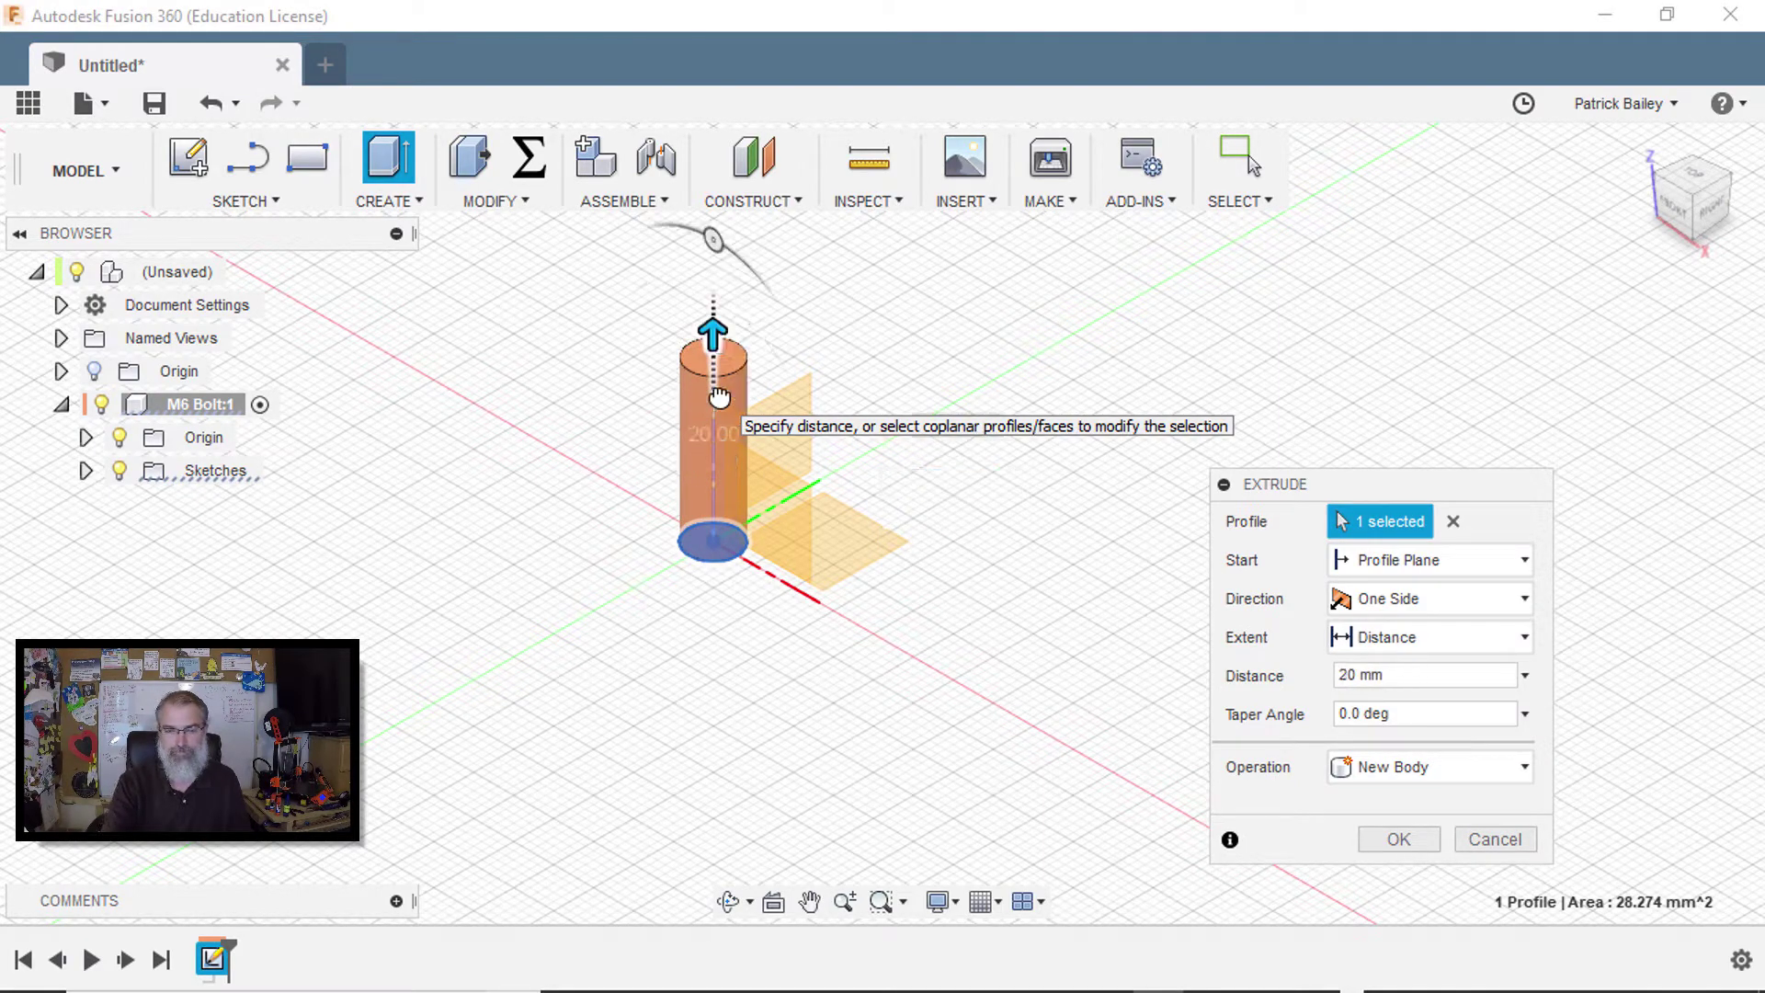
pyautogui.press('Return')
pyautogui.scroll(5, 613, 451)
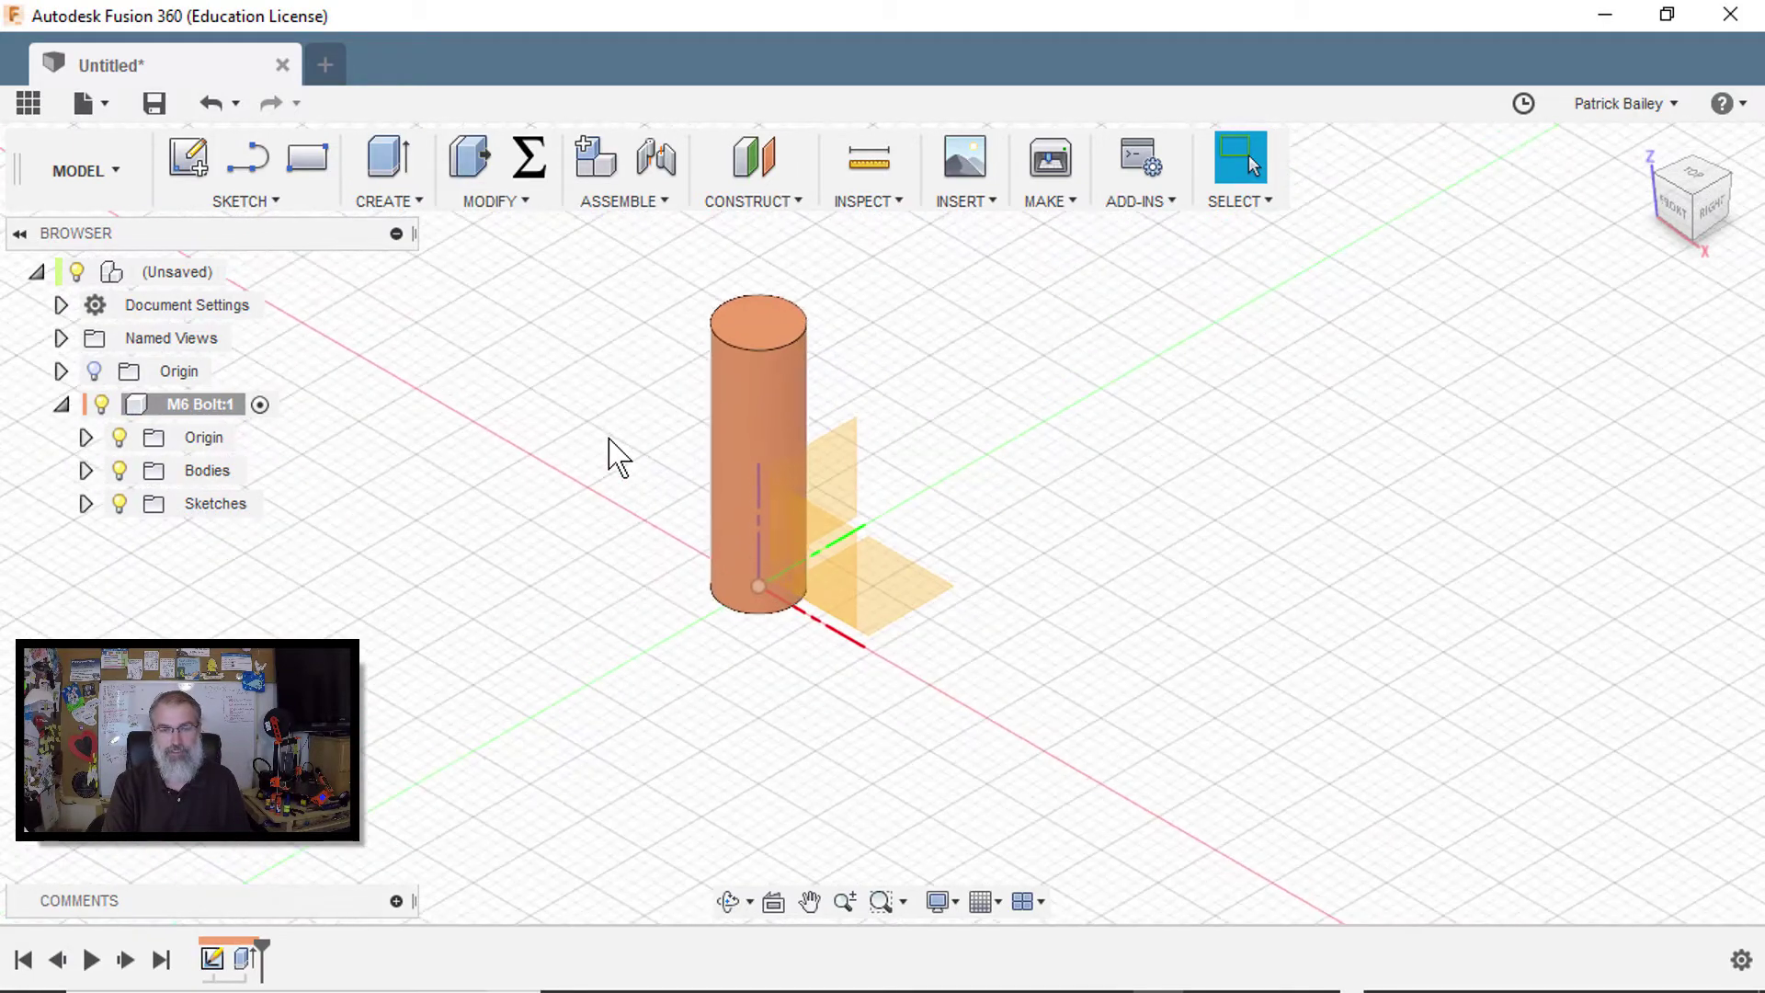
pyautogui.moveTo(612, 437); pyautogui.dragTo(638, 498, button='middle')
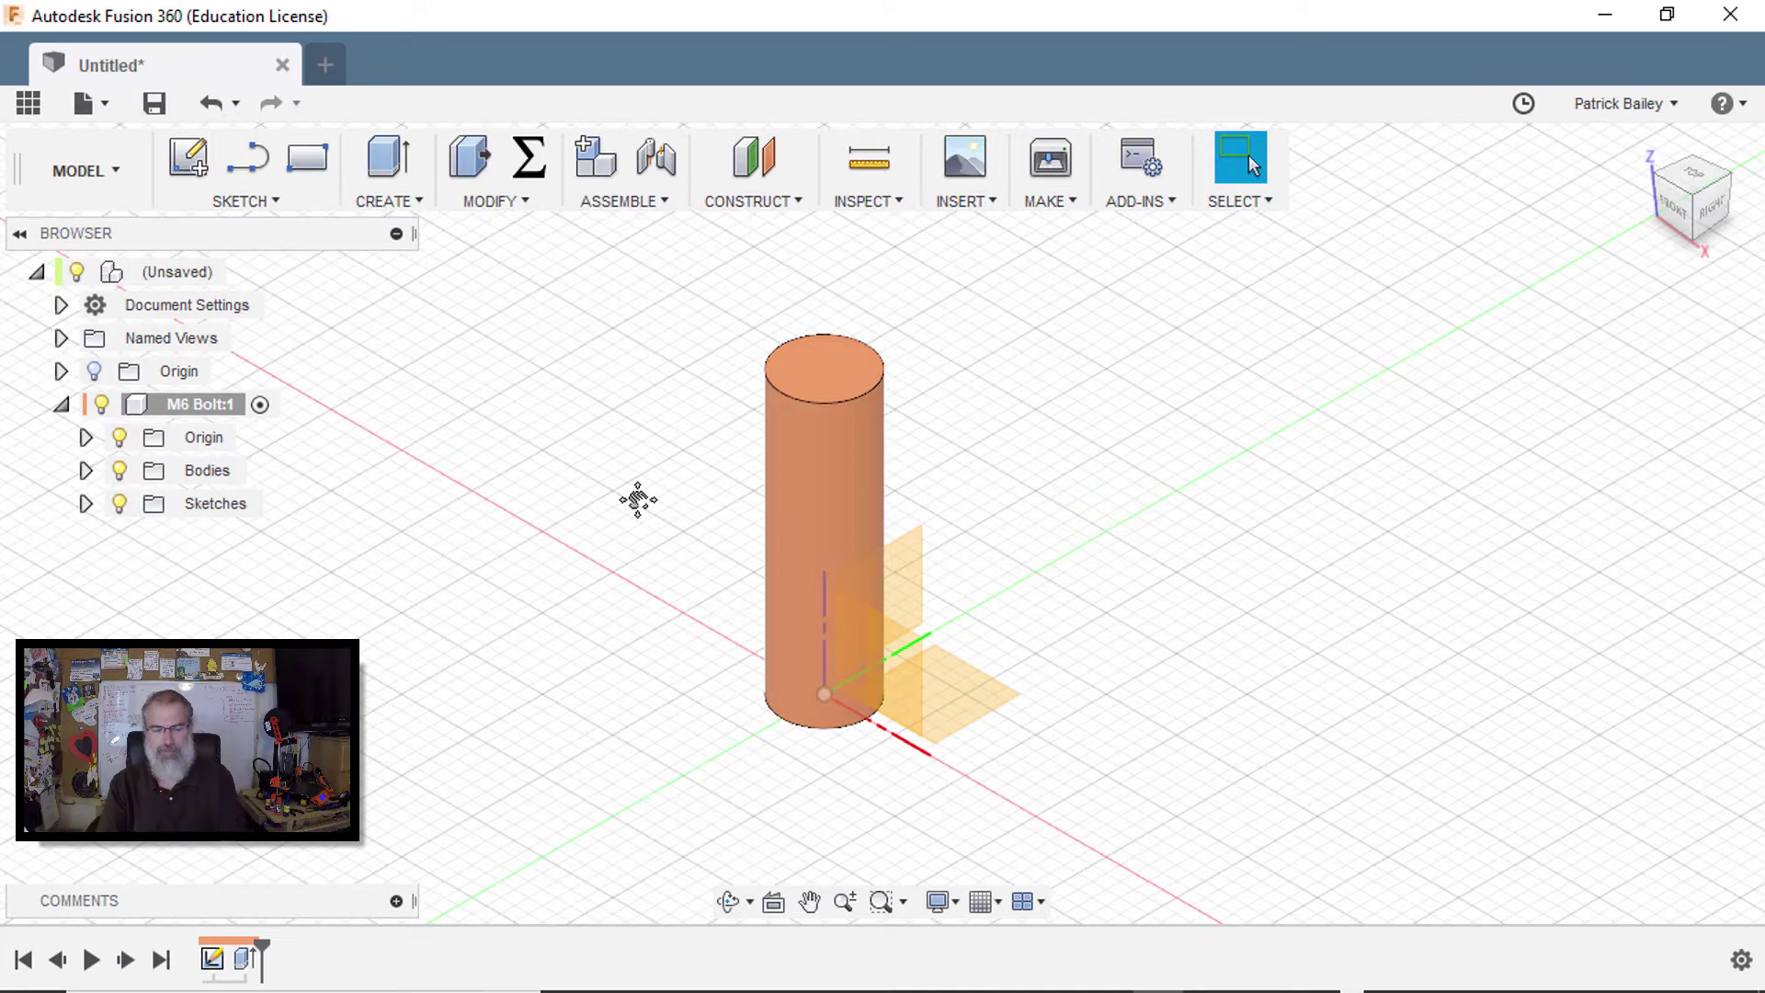
# Step: Start the Thread feature and select the cylinder's outer face
pyautogui.press('s')
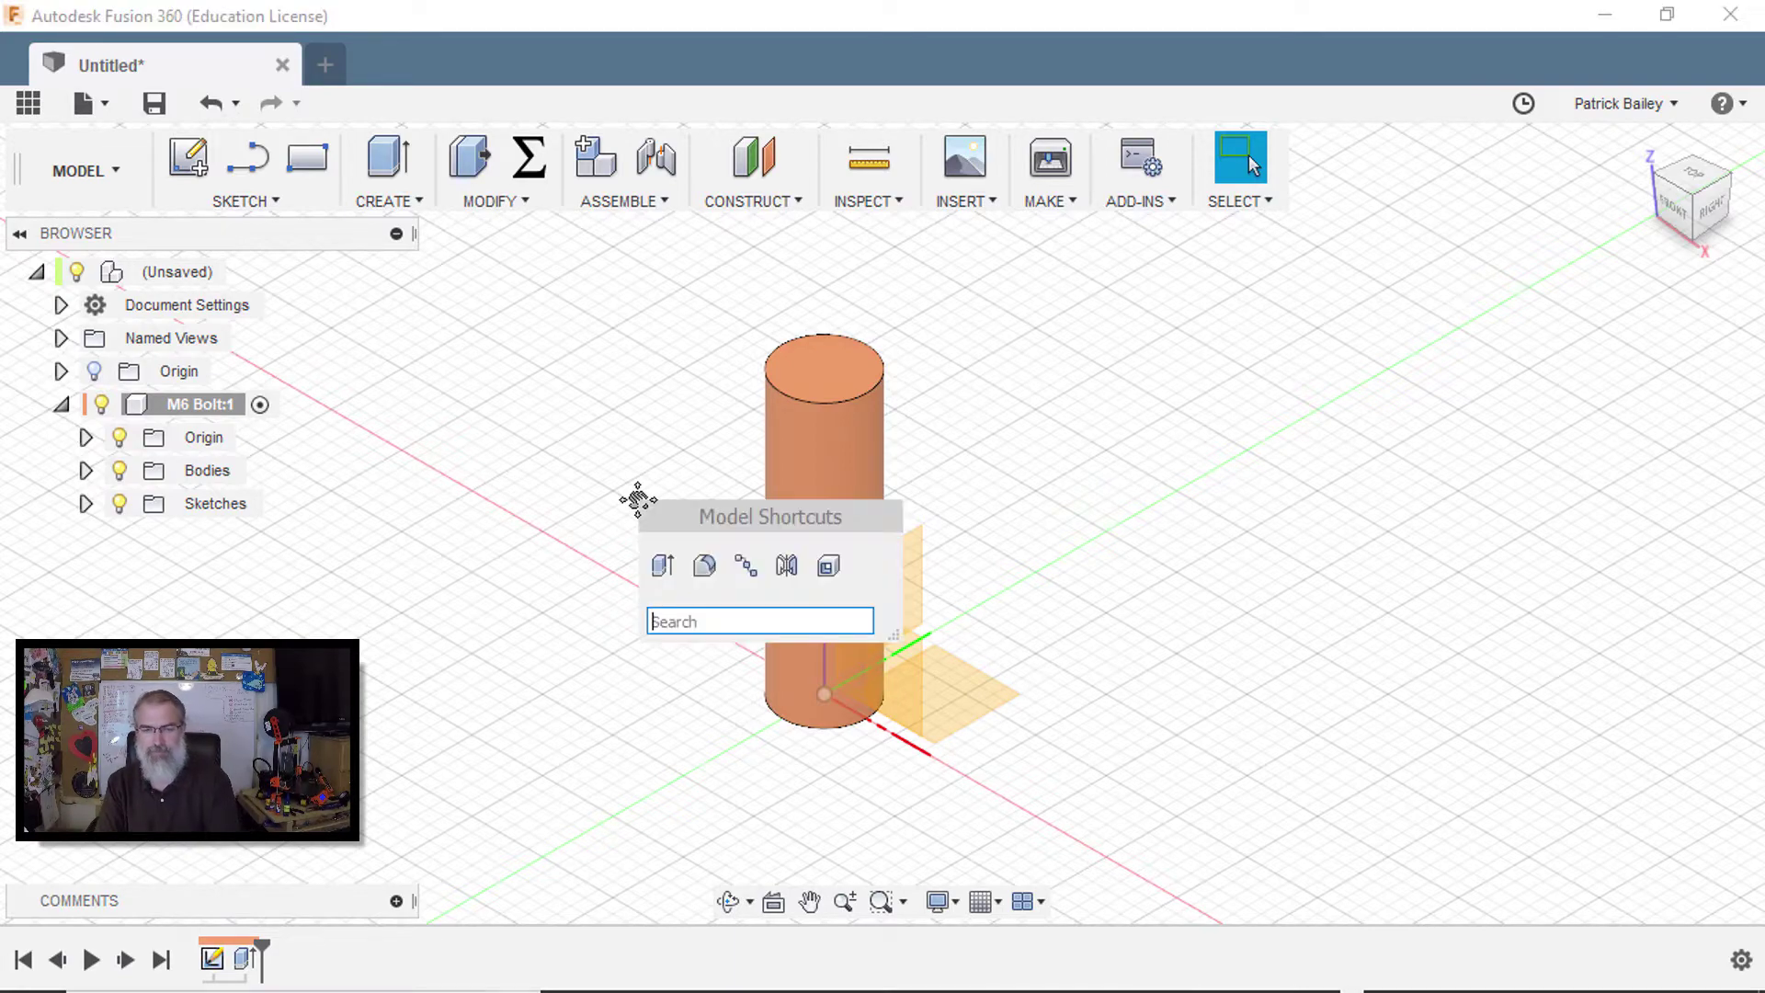
pyautogui.moveTo(670, 518); pyautogui.dragTo(1086, 448)
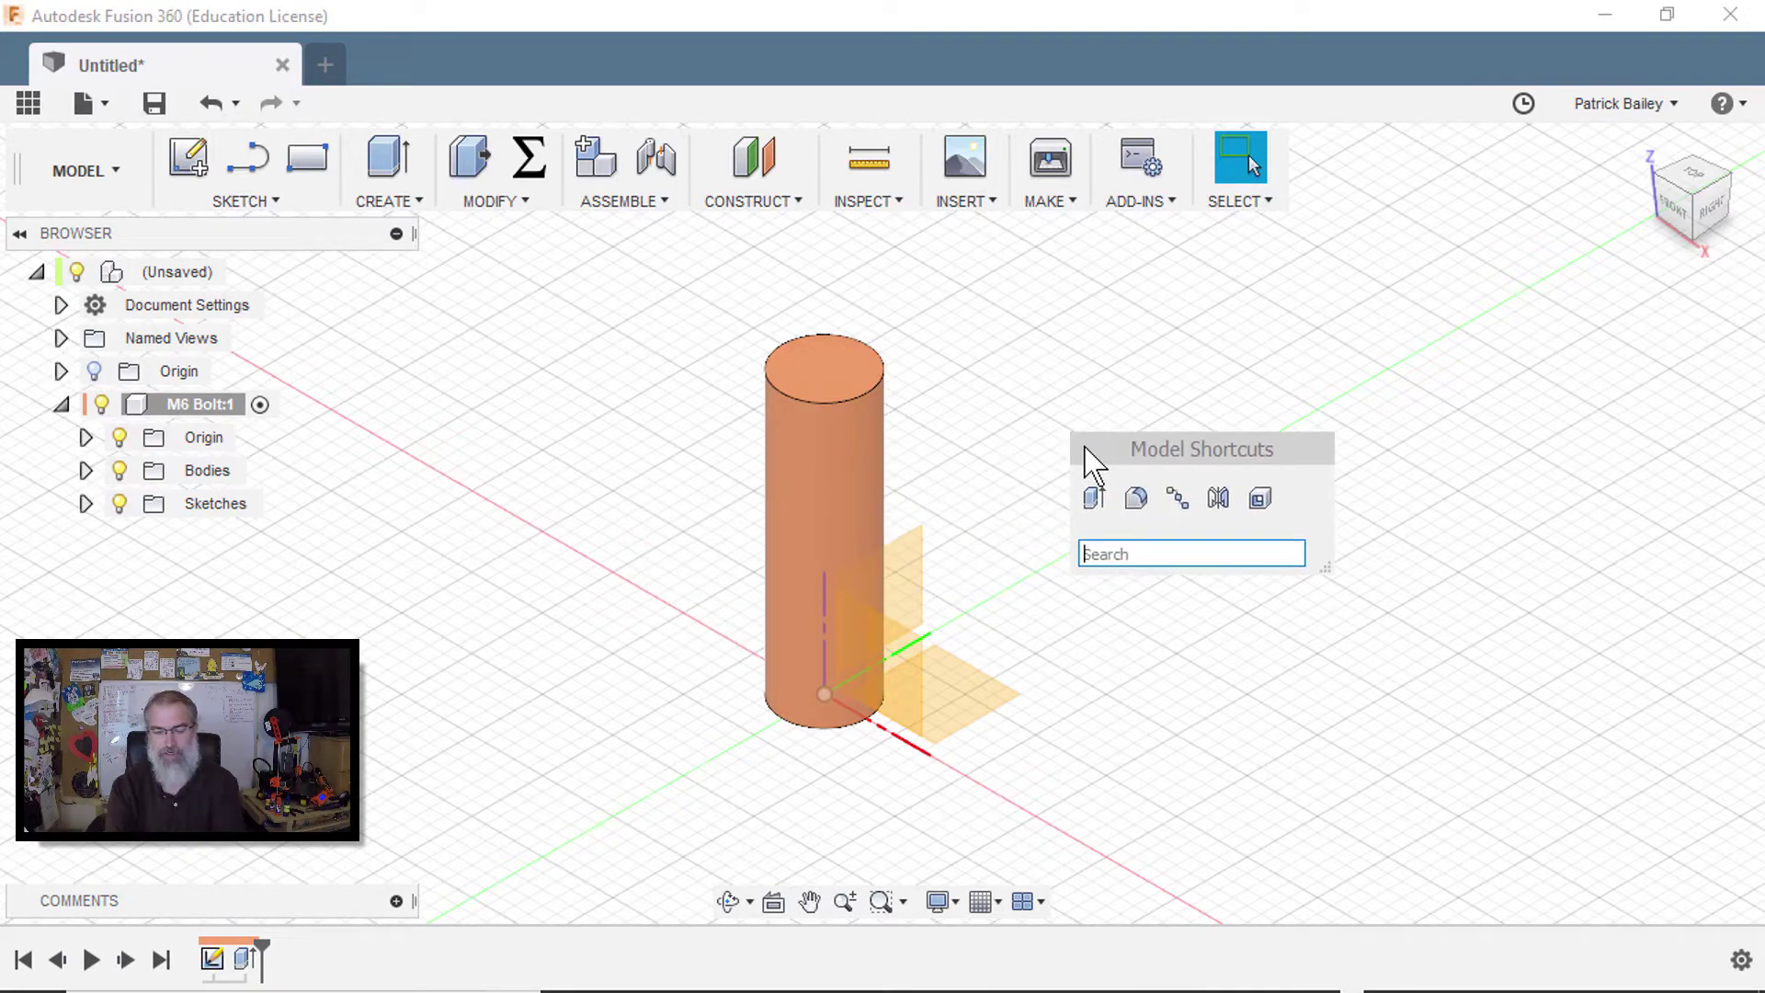
pyautogui.write('thre')
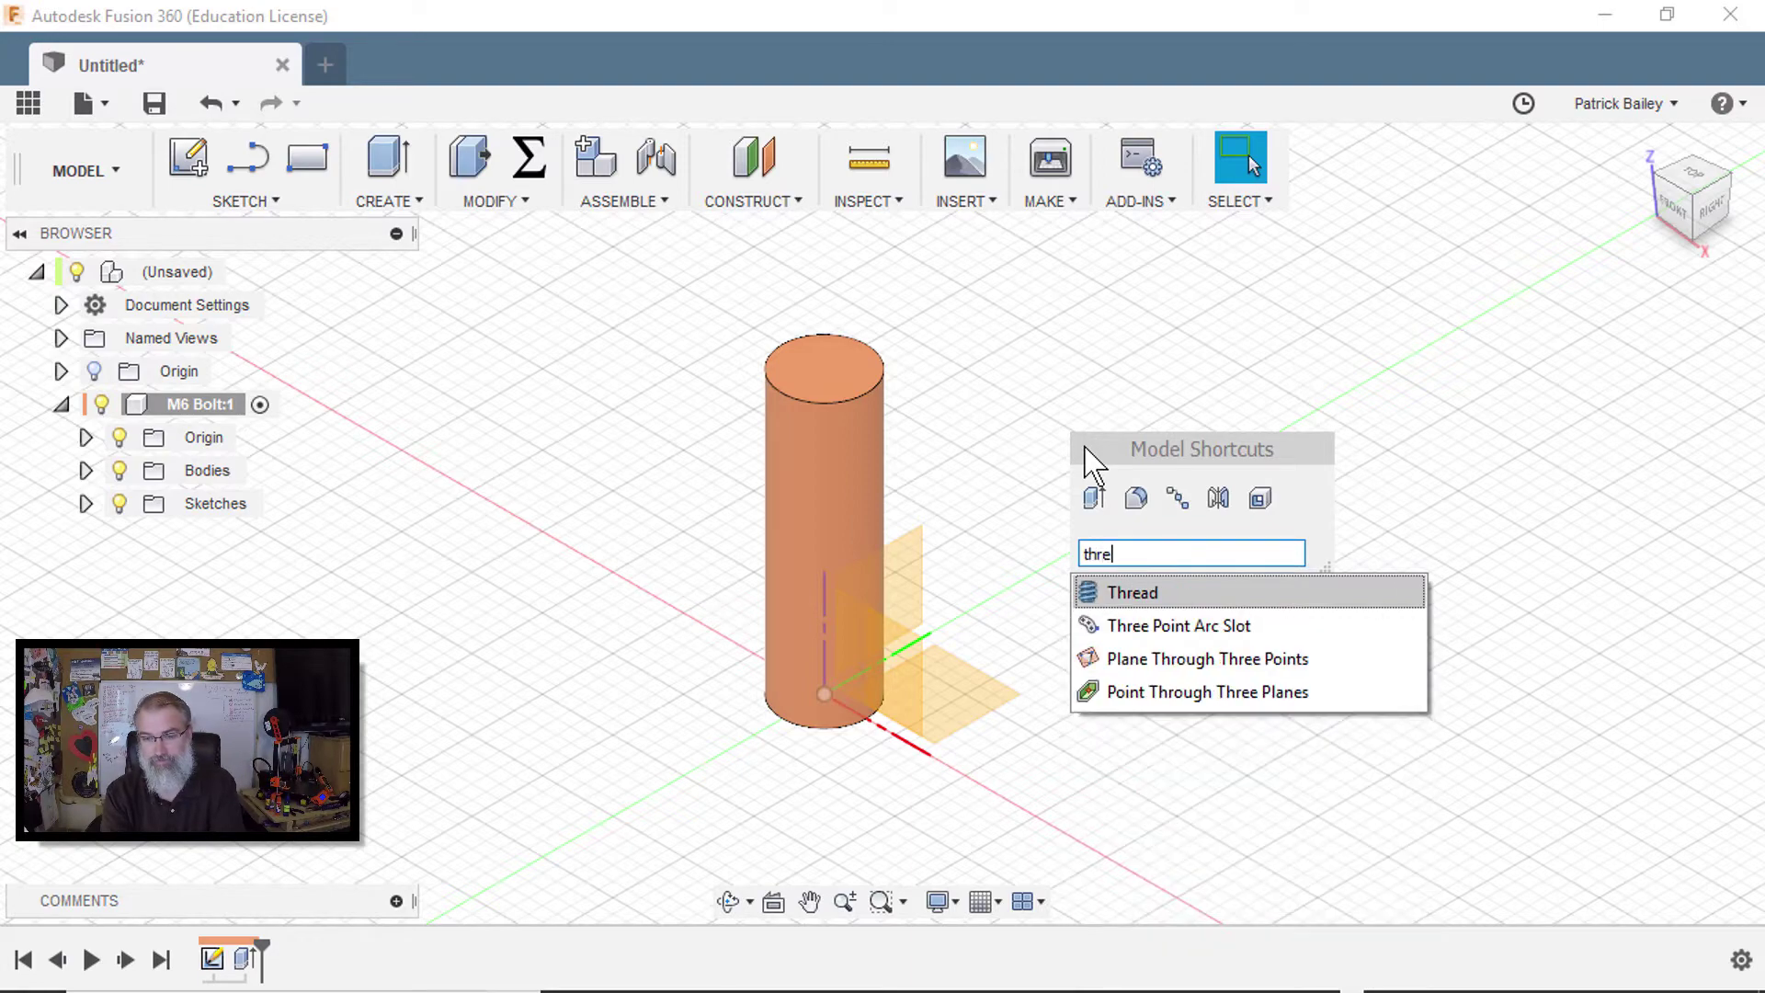
pyautogui.click(1118, 599)
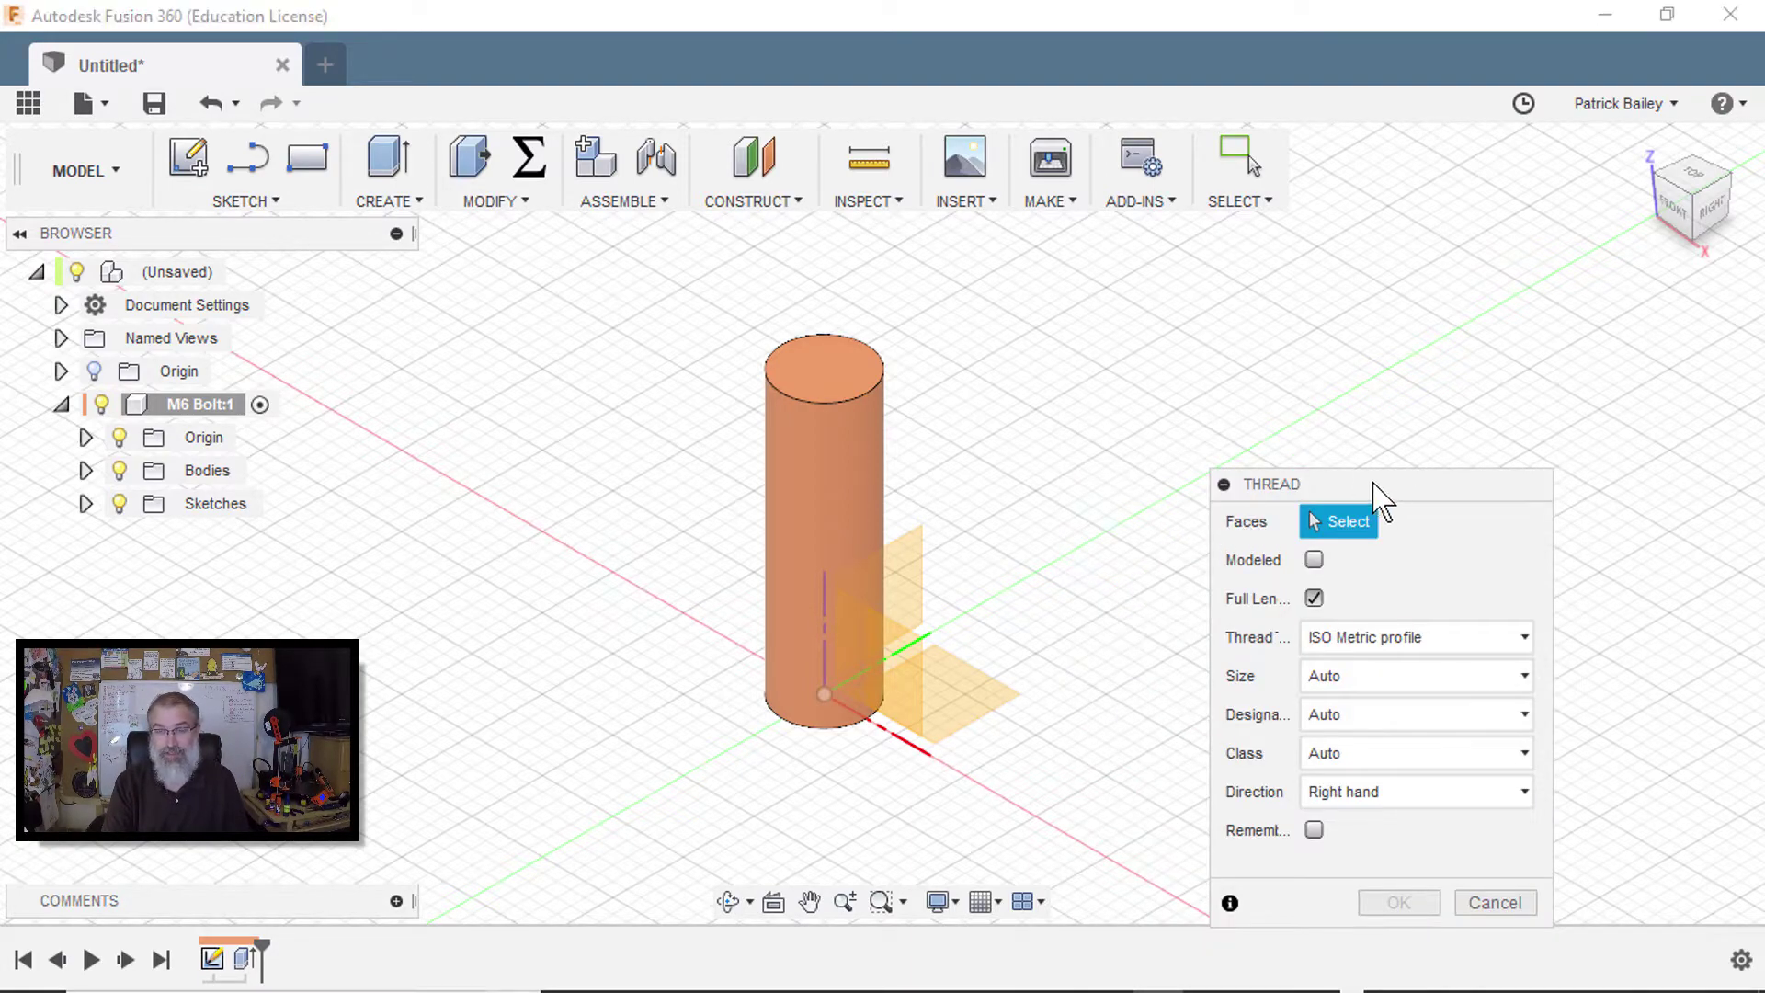
pyautogui.moveTo(1378, 486); pyautogui.dragTo(1332, 388)
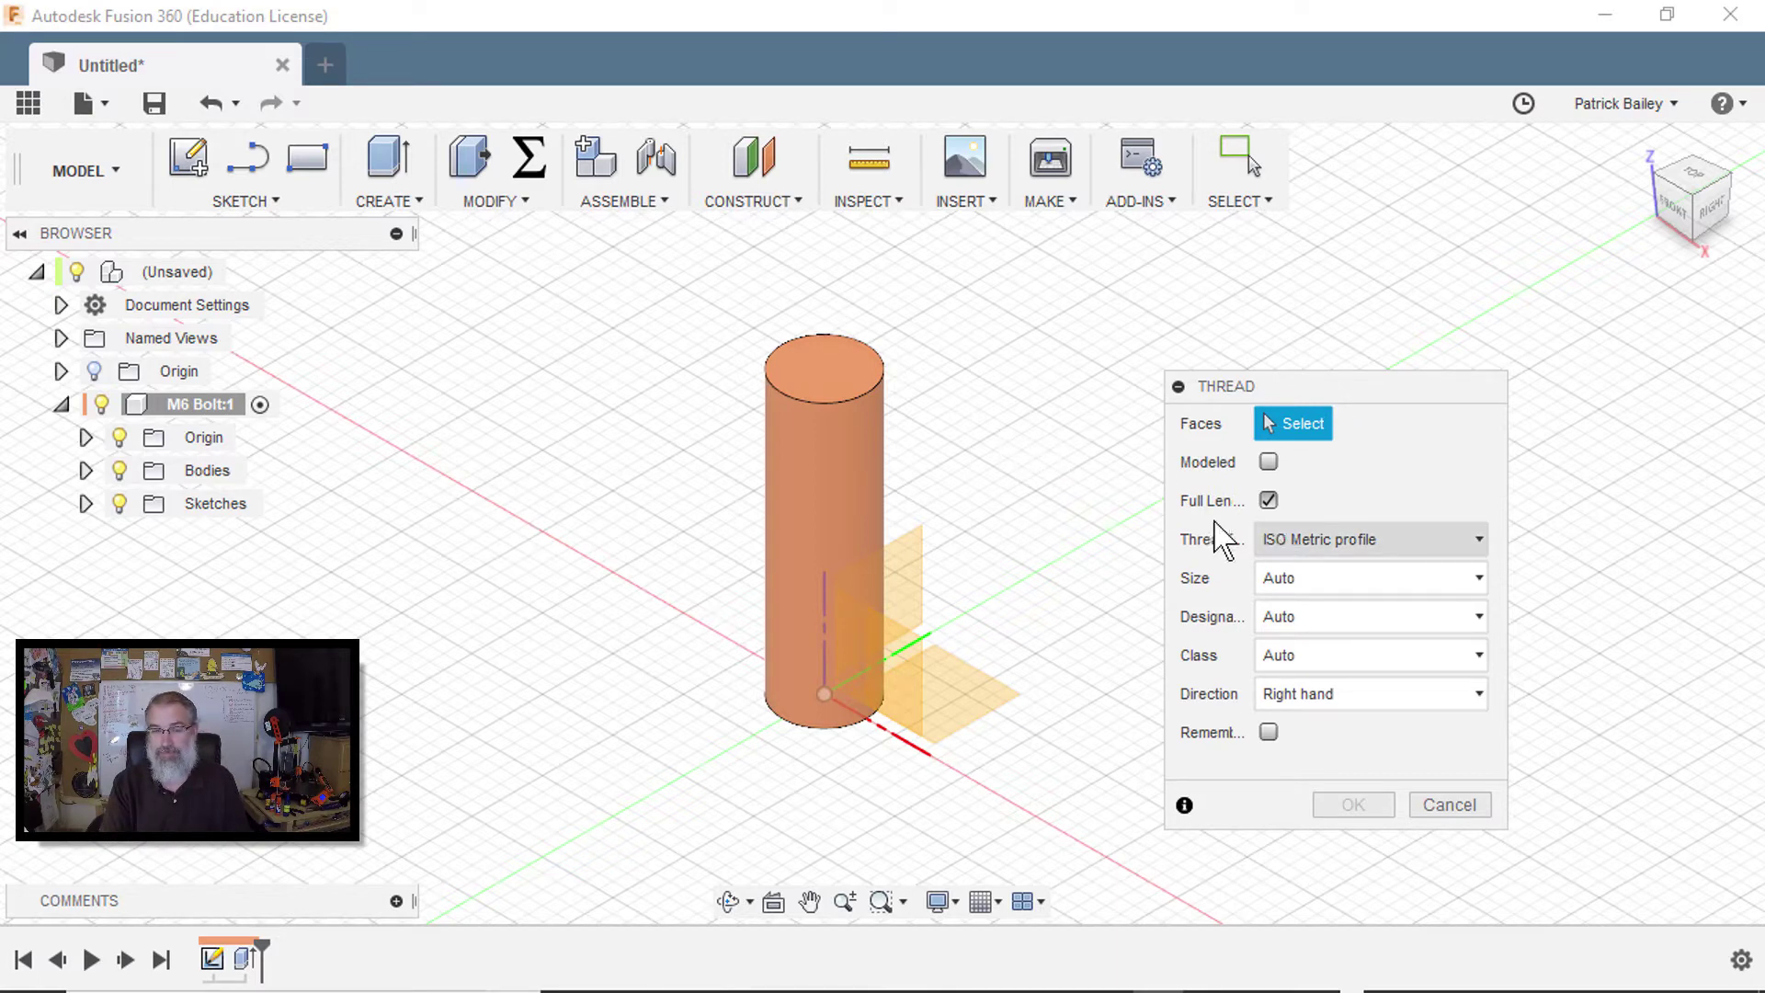
pyautogui.click(824, 466)
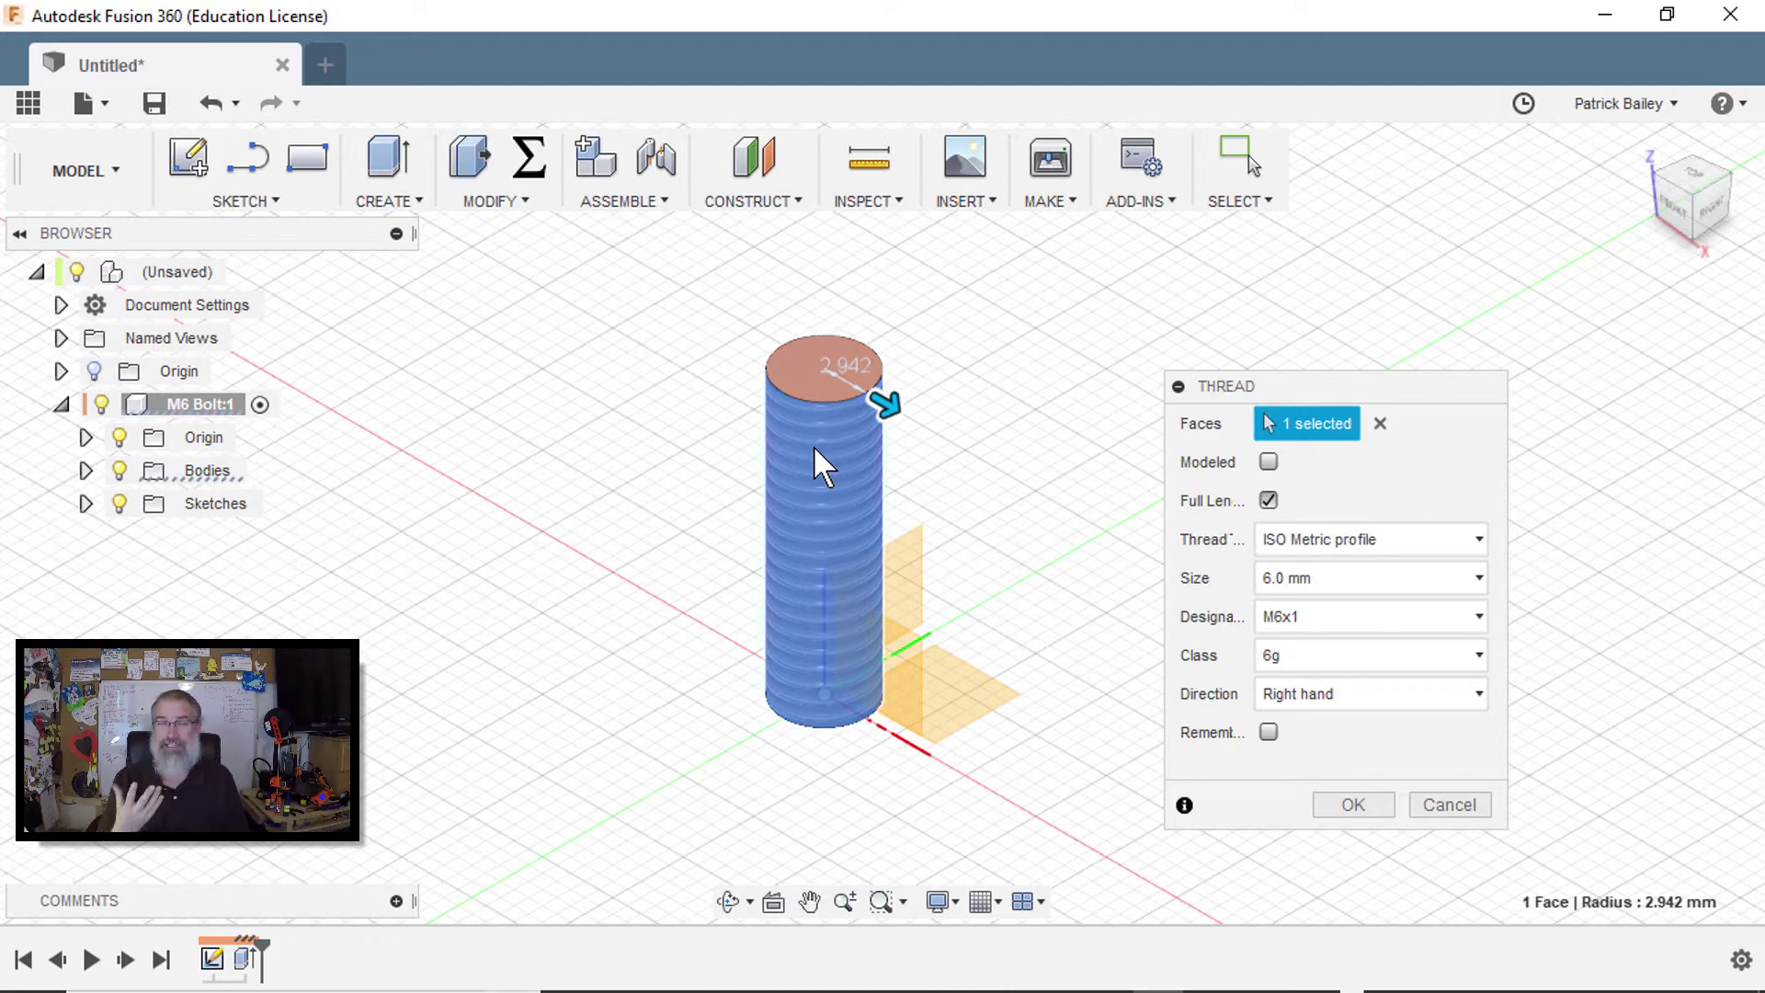
# Step: Keep the thread size at 6.0 mm and the designation at M6x1
pyautogui.click(1372, 581)
pyautogui.click(1265, 589)
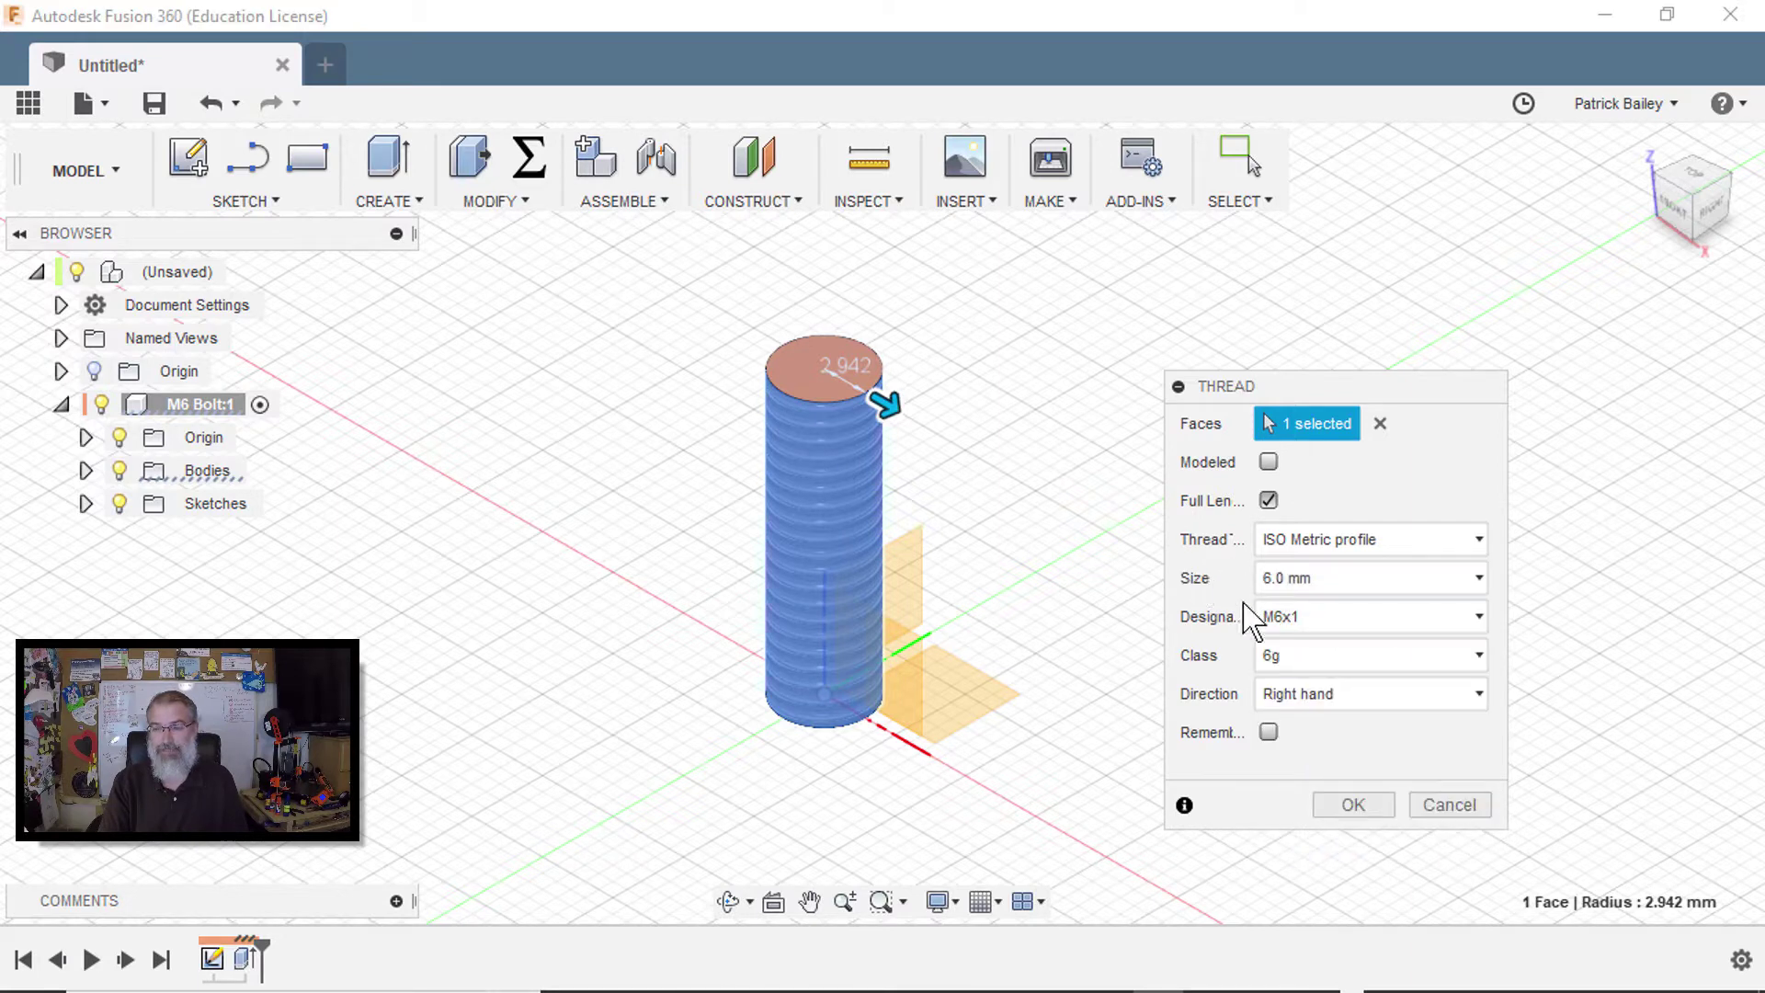
pyautogui.click(1283, 630)
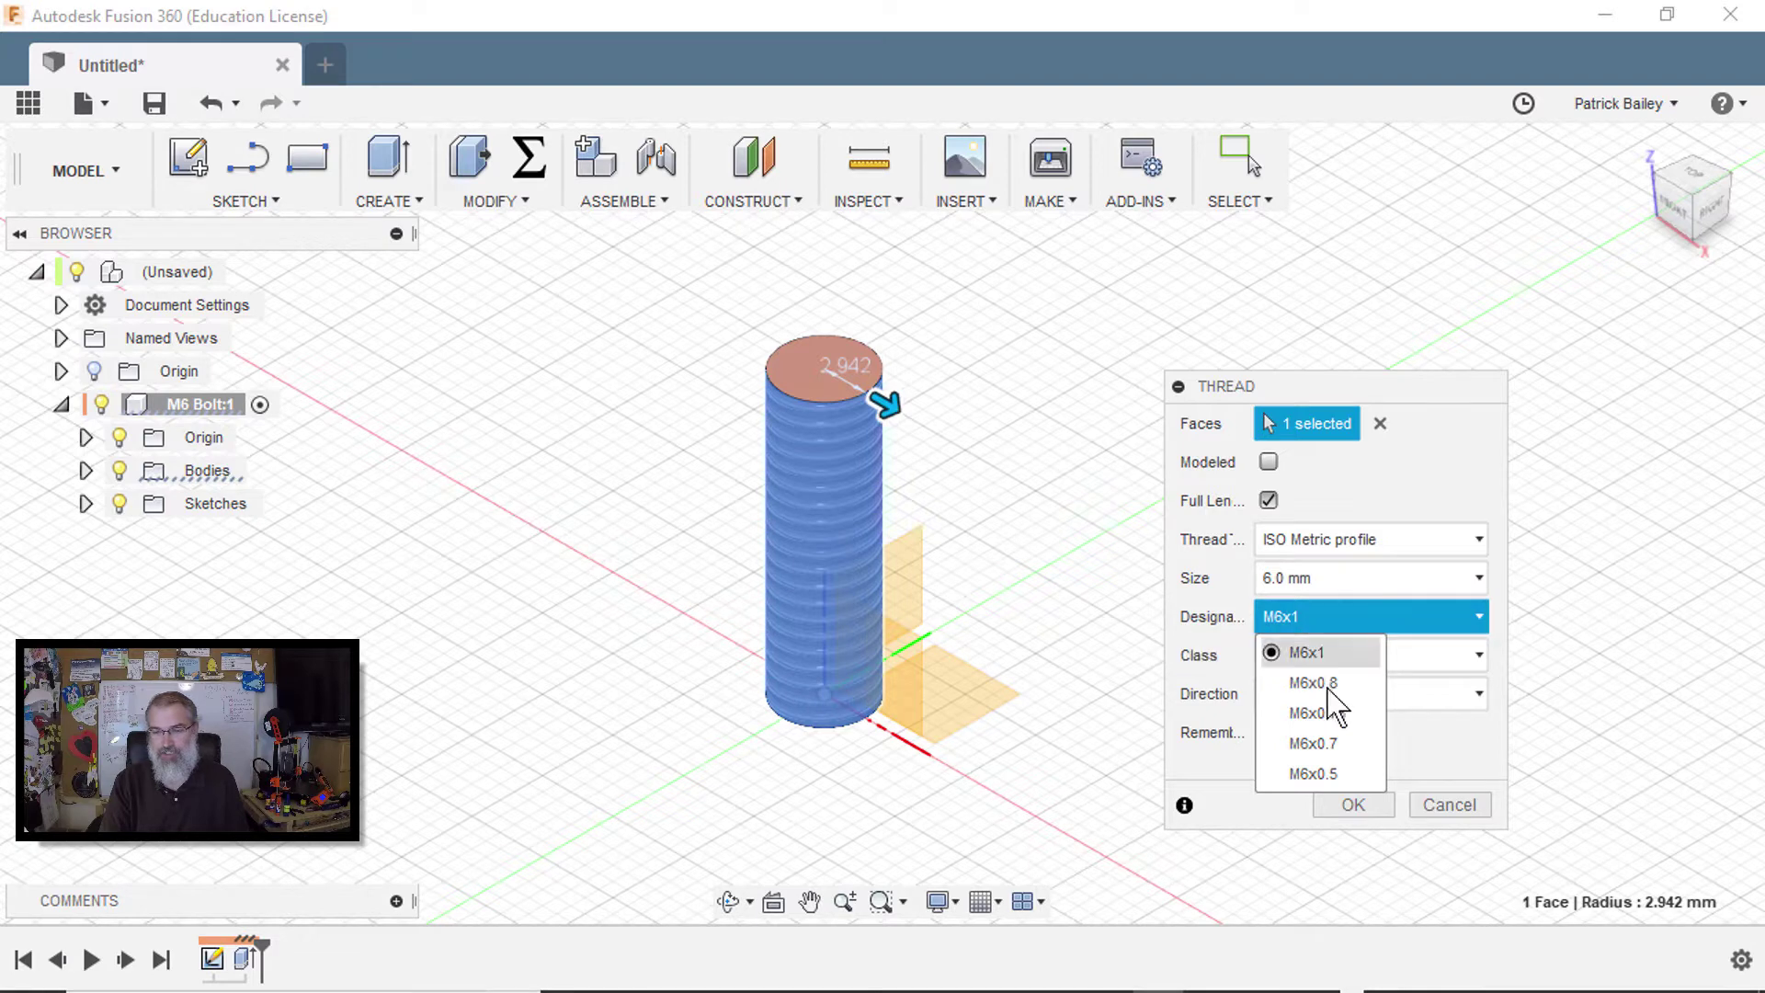
pyautogui.click(1211, 610)
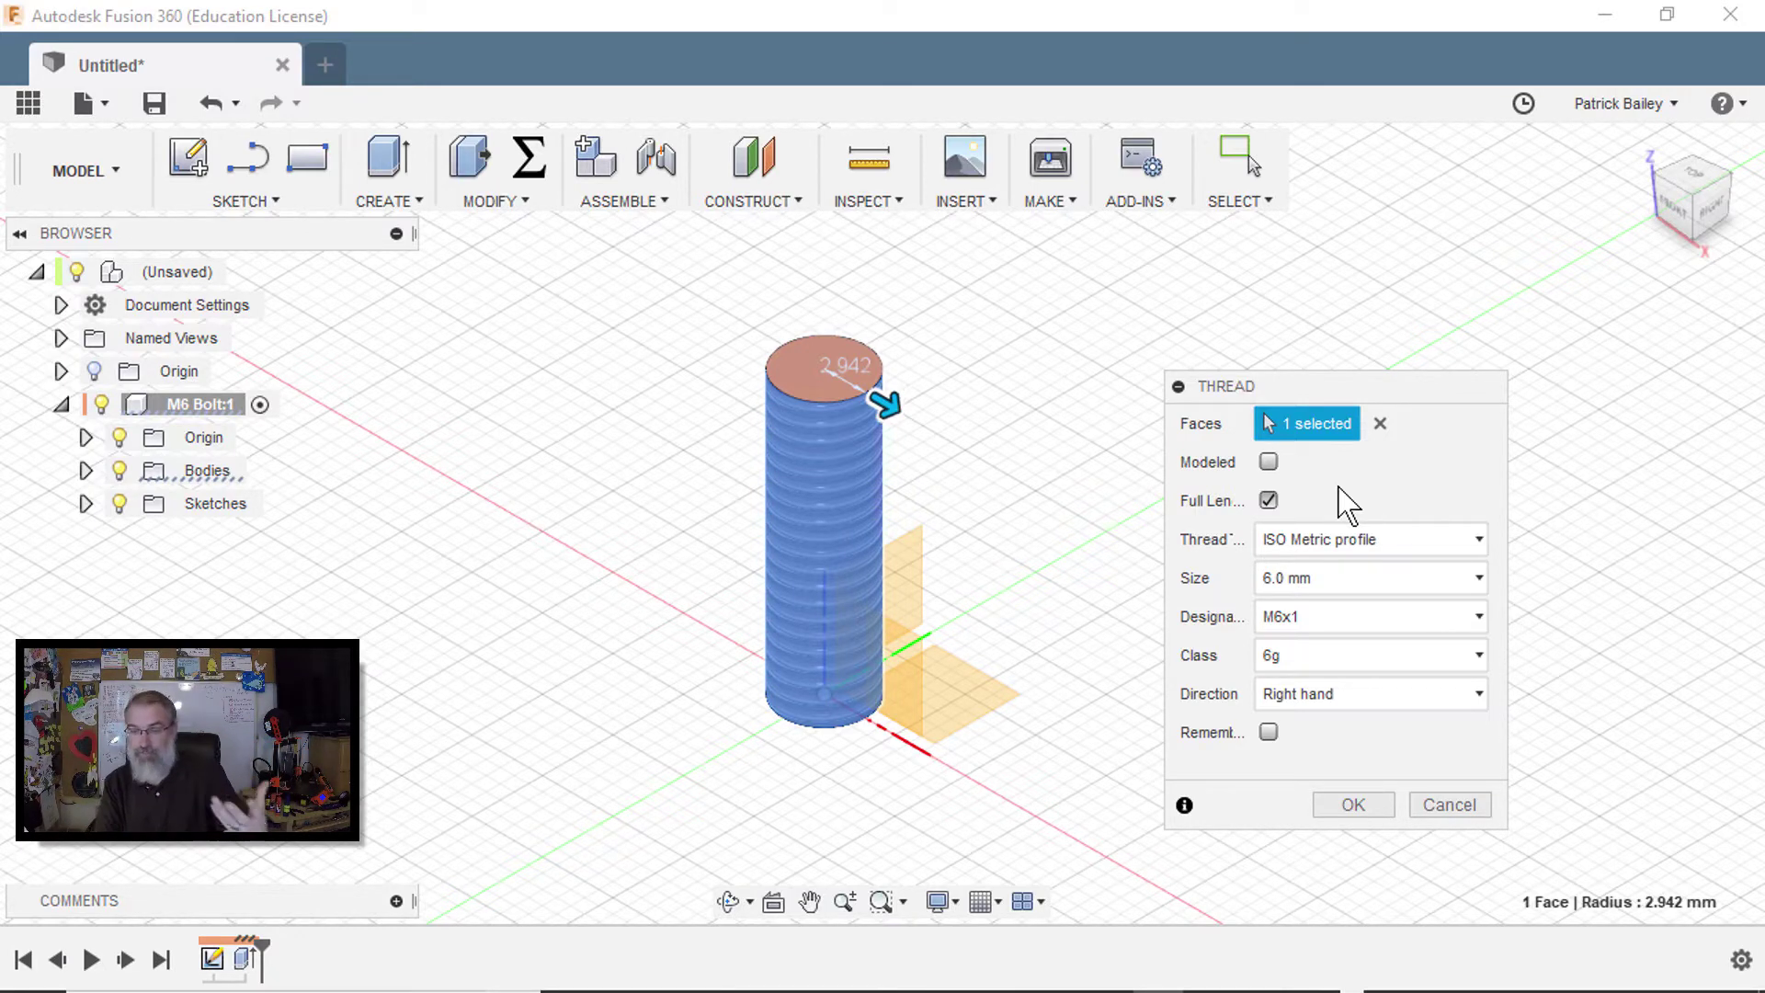
# Step: Try a 3.0 mm thread size, then set it back to 6.0 mm
pyautogui.click(1379, 589)
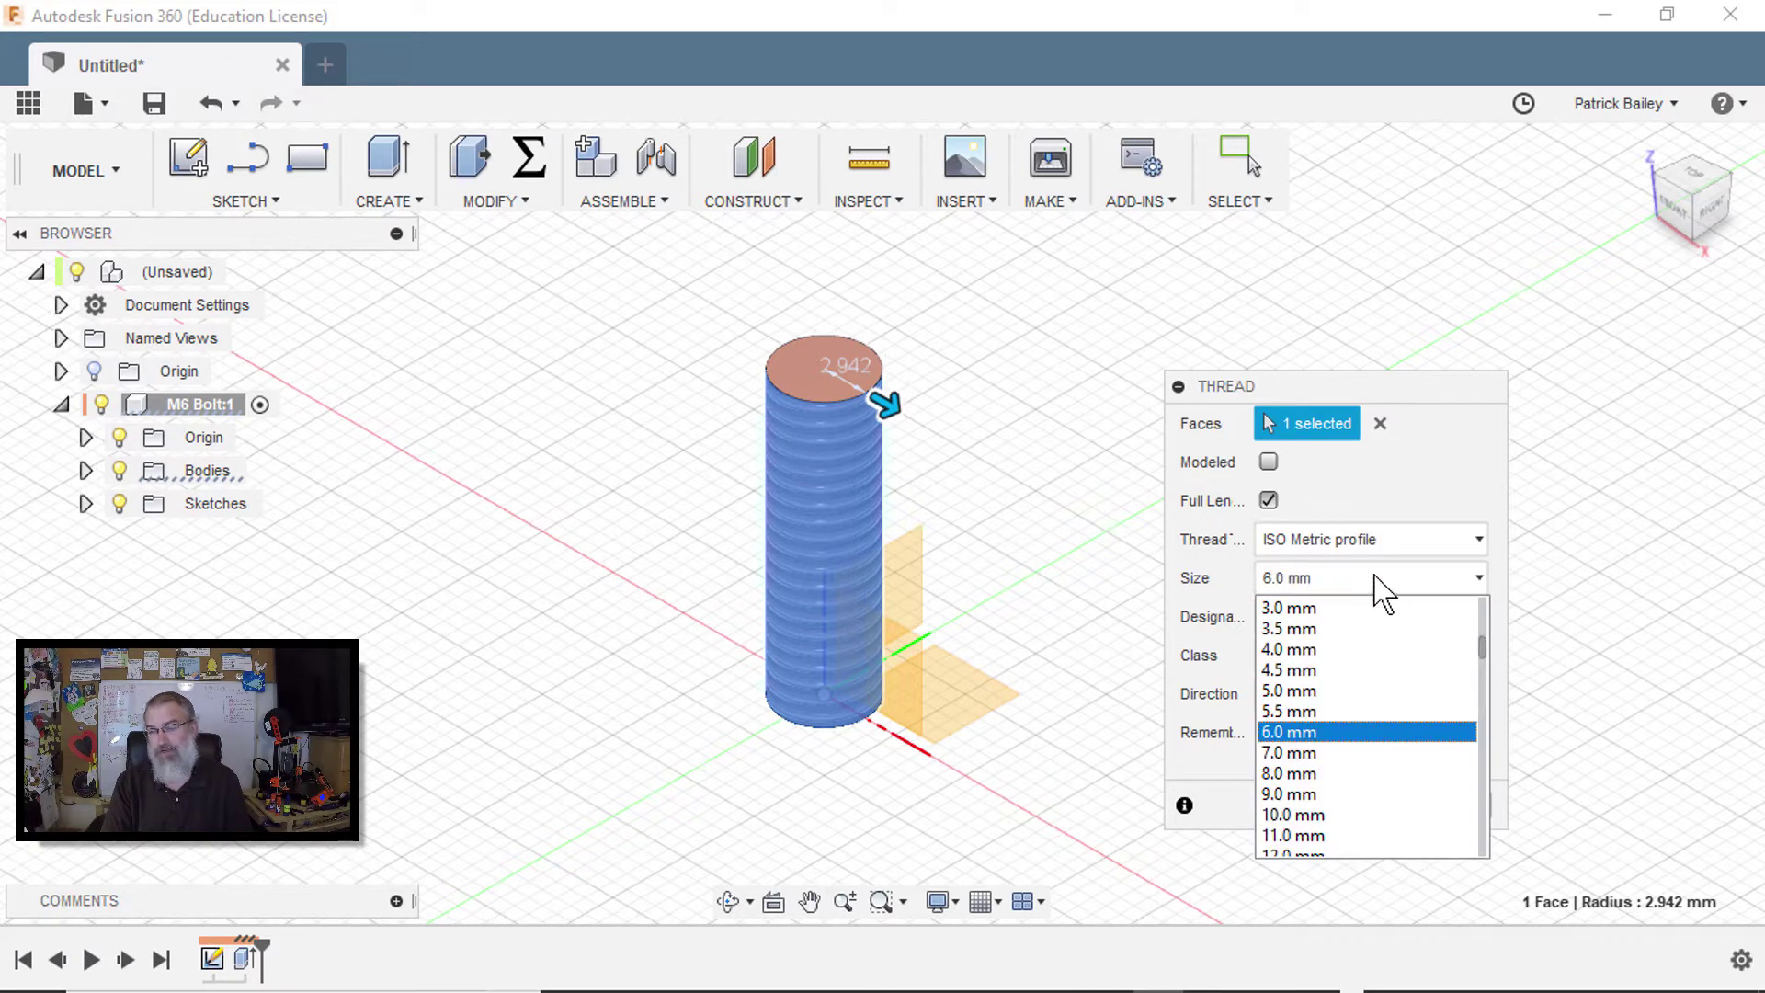
pyautogui.click(1377, 609)
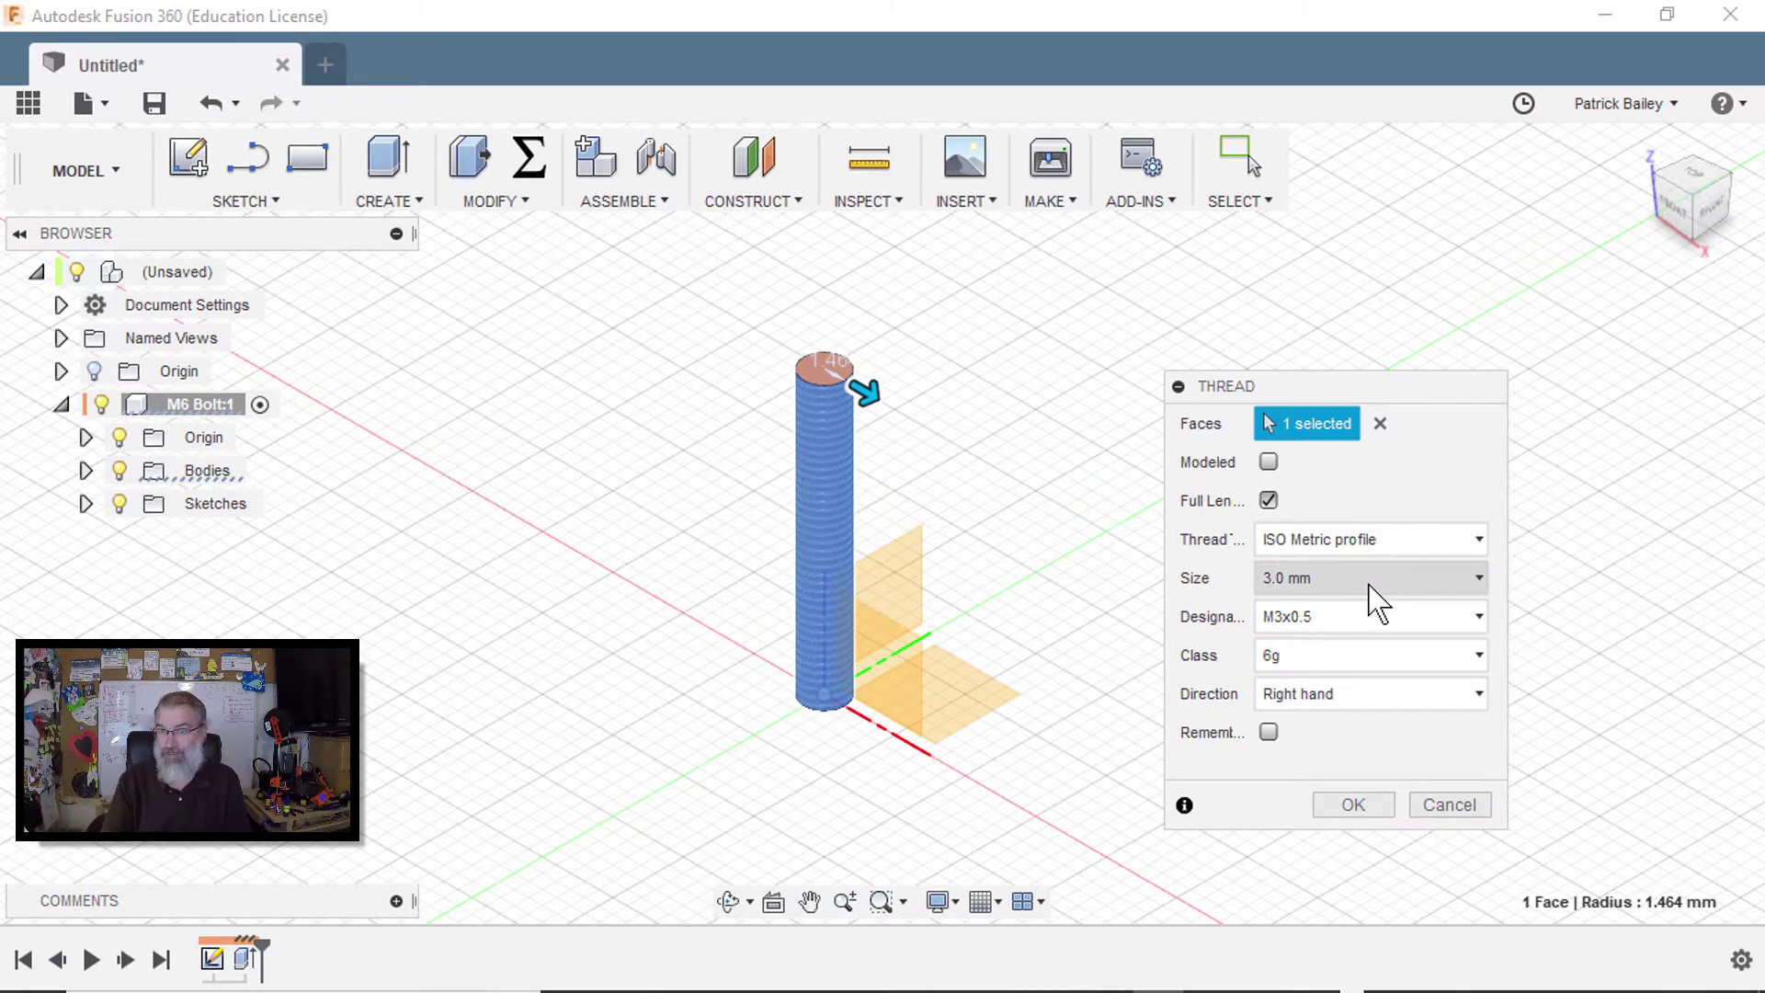
pyautogui.click(1370, 586)
pyautogui.scroll(-2, 1345, 815)
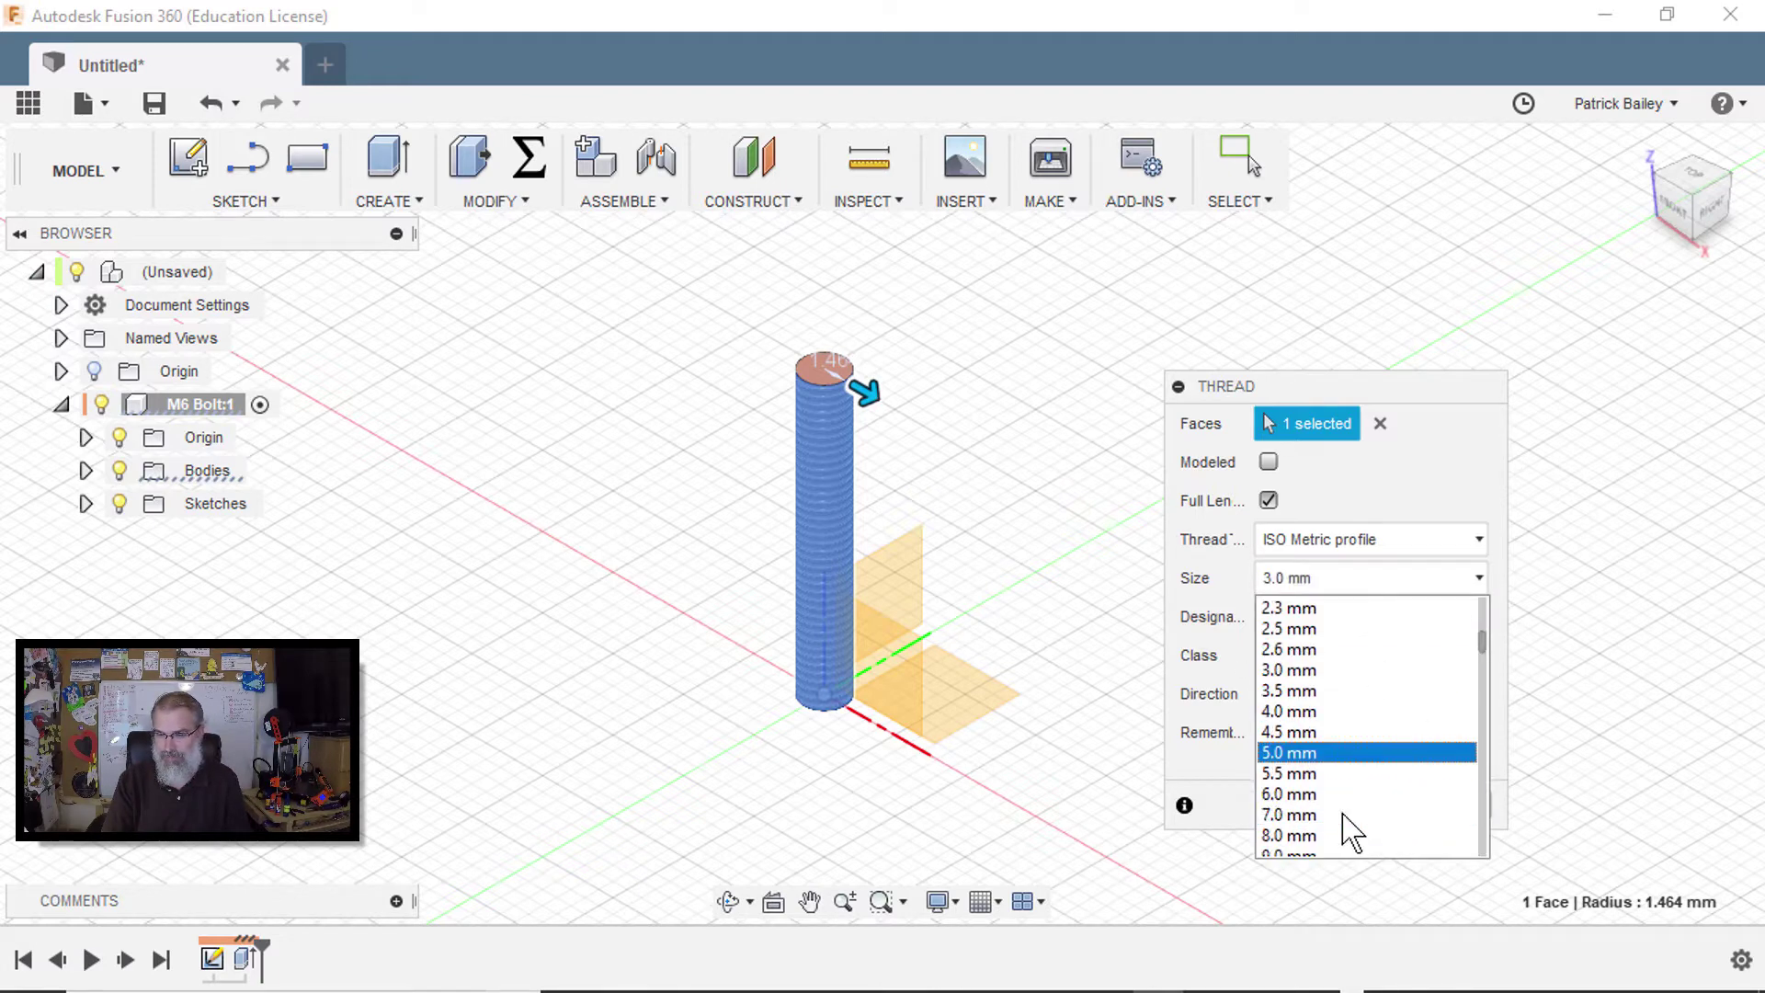
pyautogui.click(1324, 796)
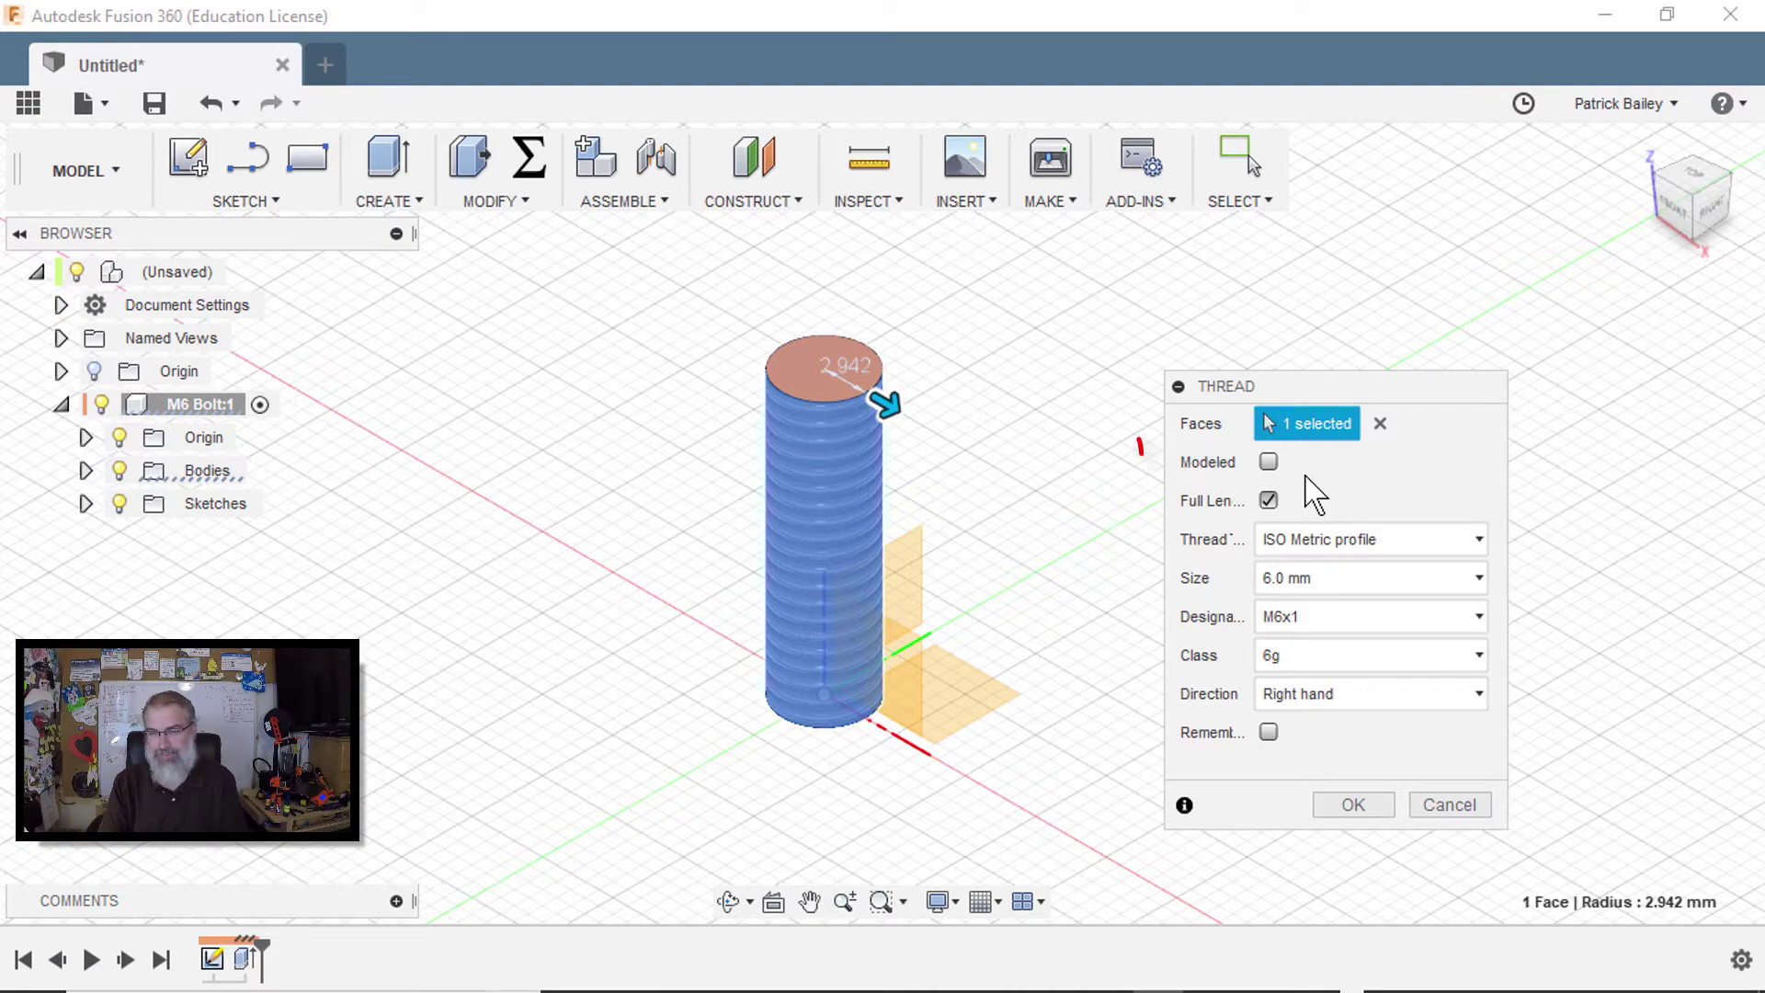
# Step: Make the M6x1 thread modeled geometry and apply it to the bolt
pyautogui.click(1268, 462)
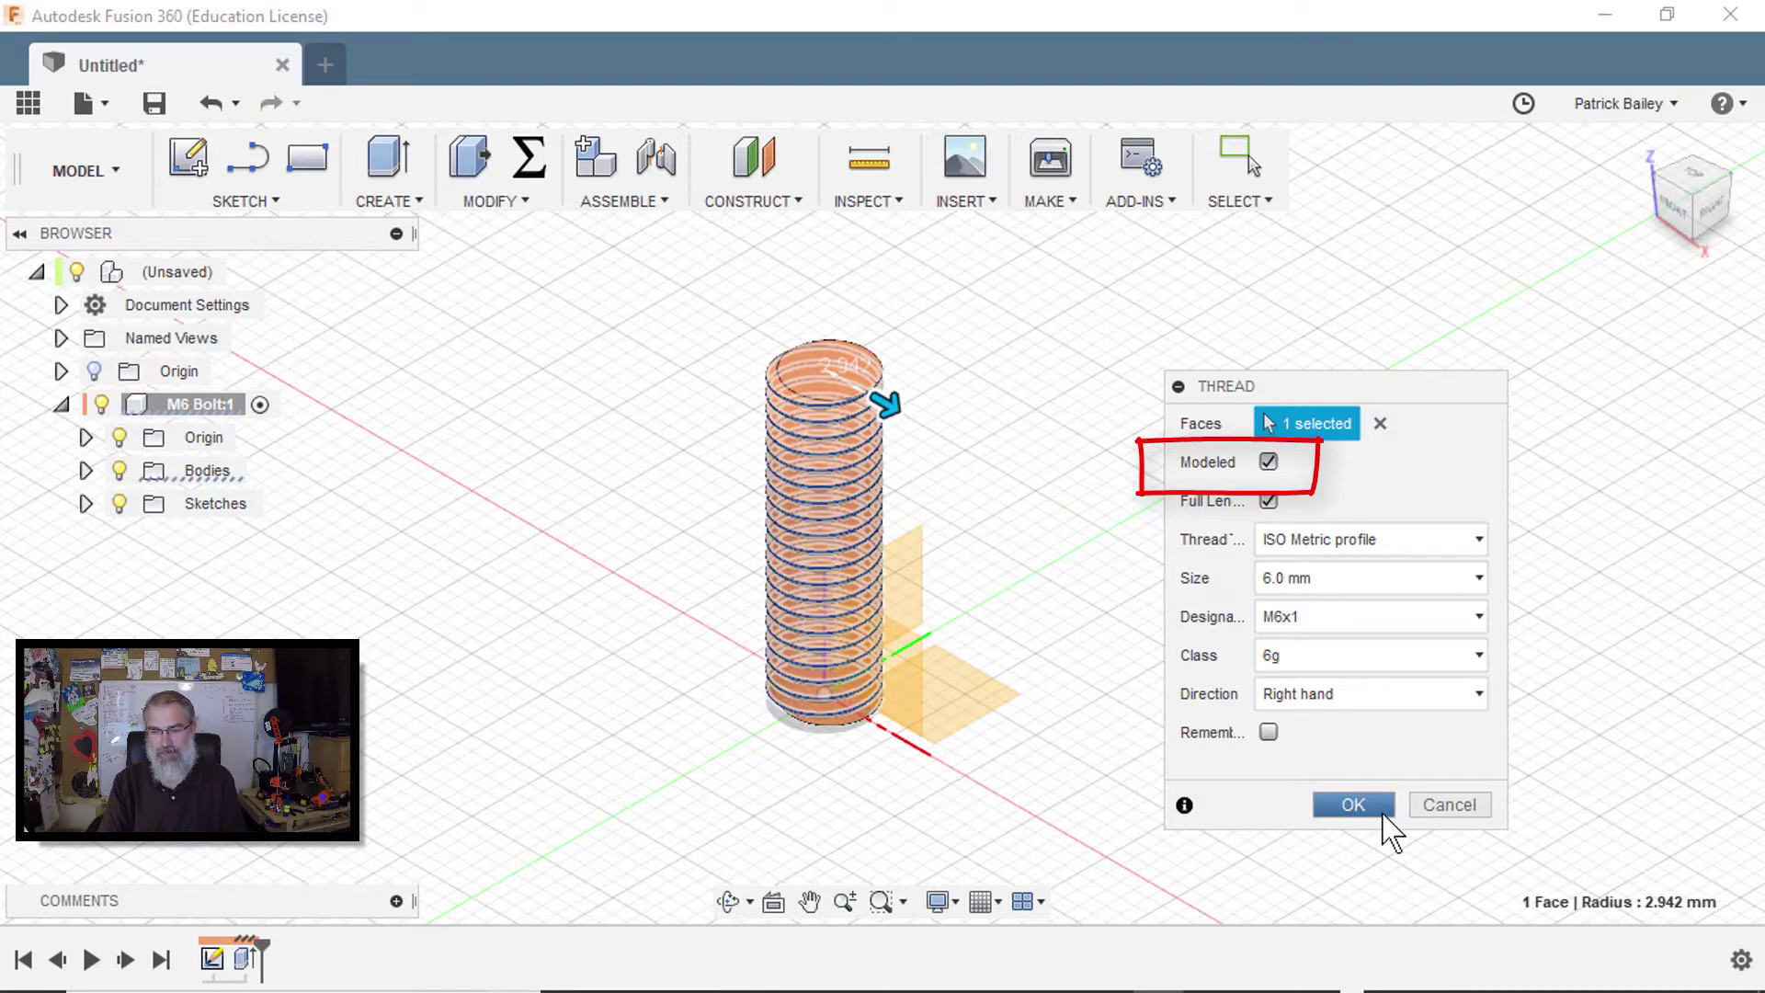
pyautogui.click(1353, 805)
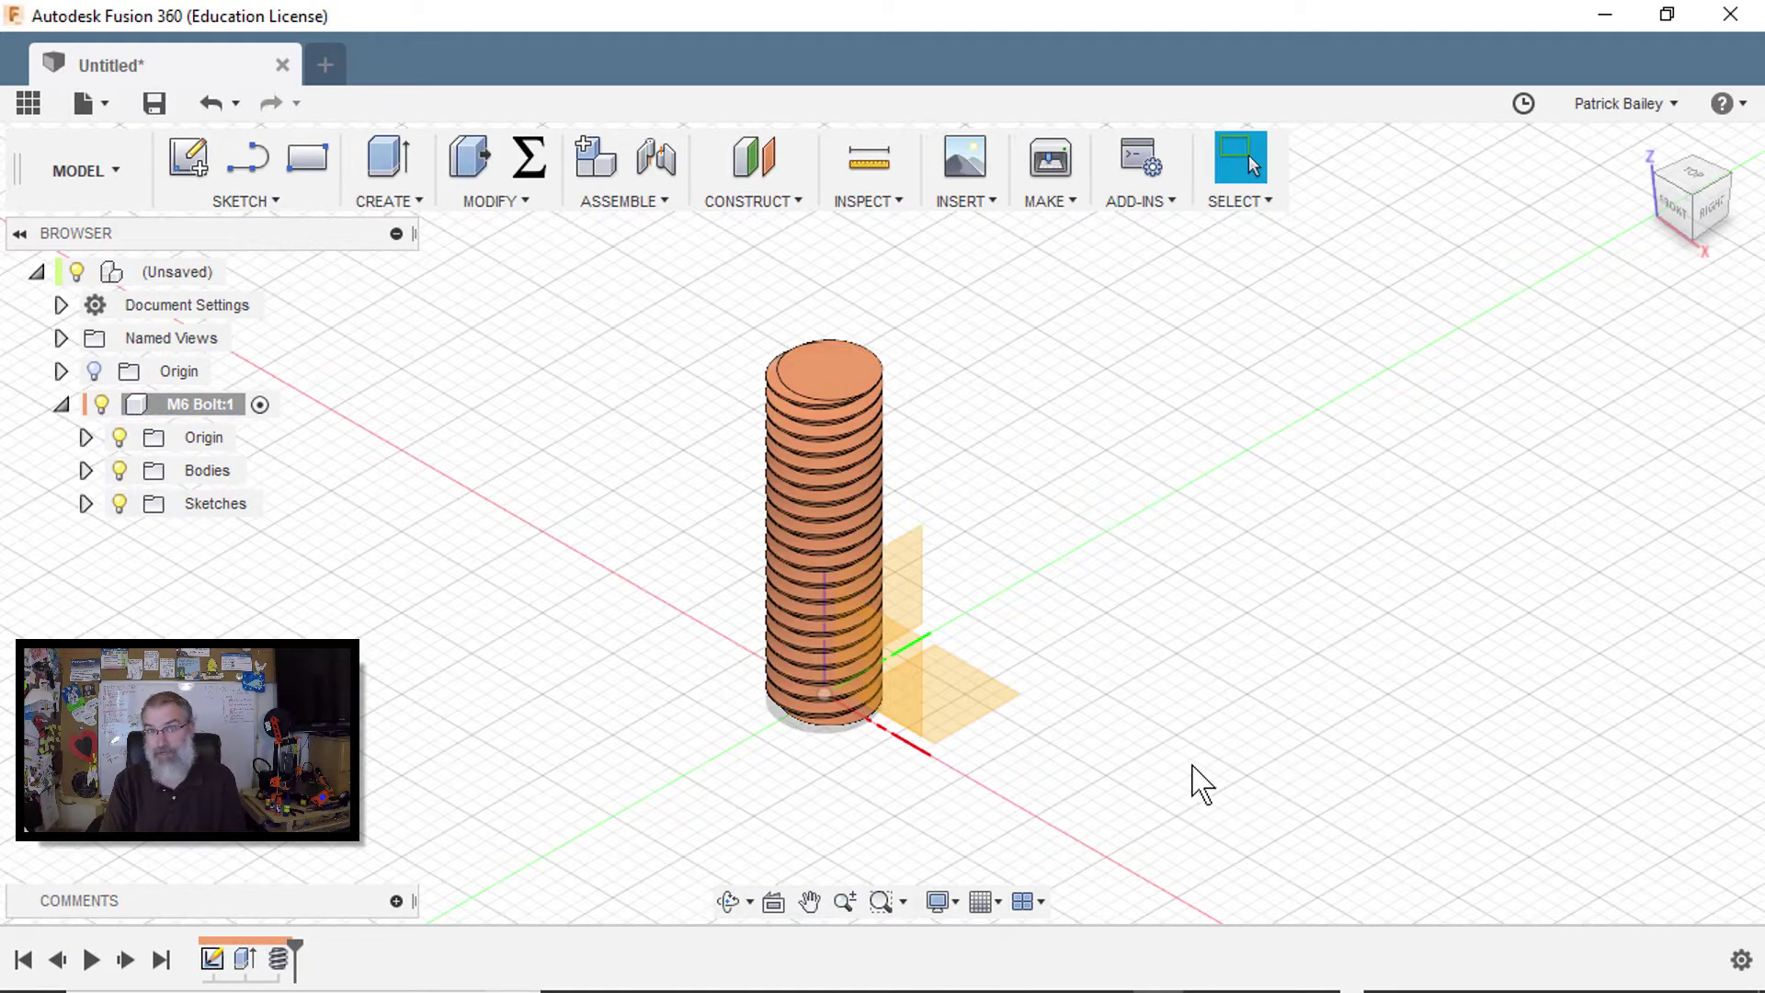
pyautogui.scroll(3, 1193, 769)
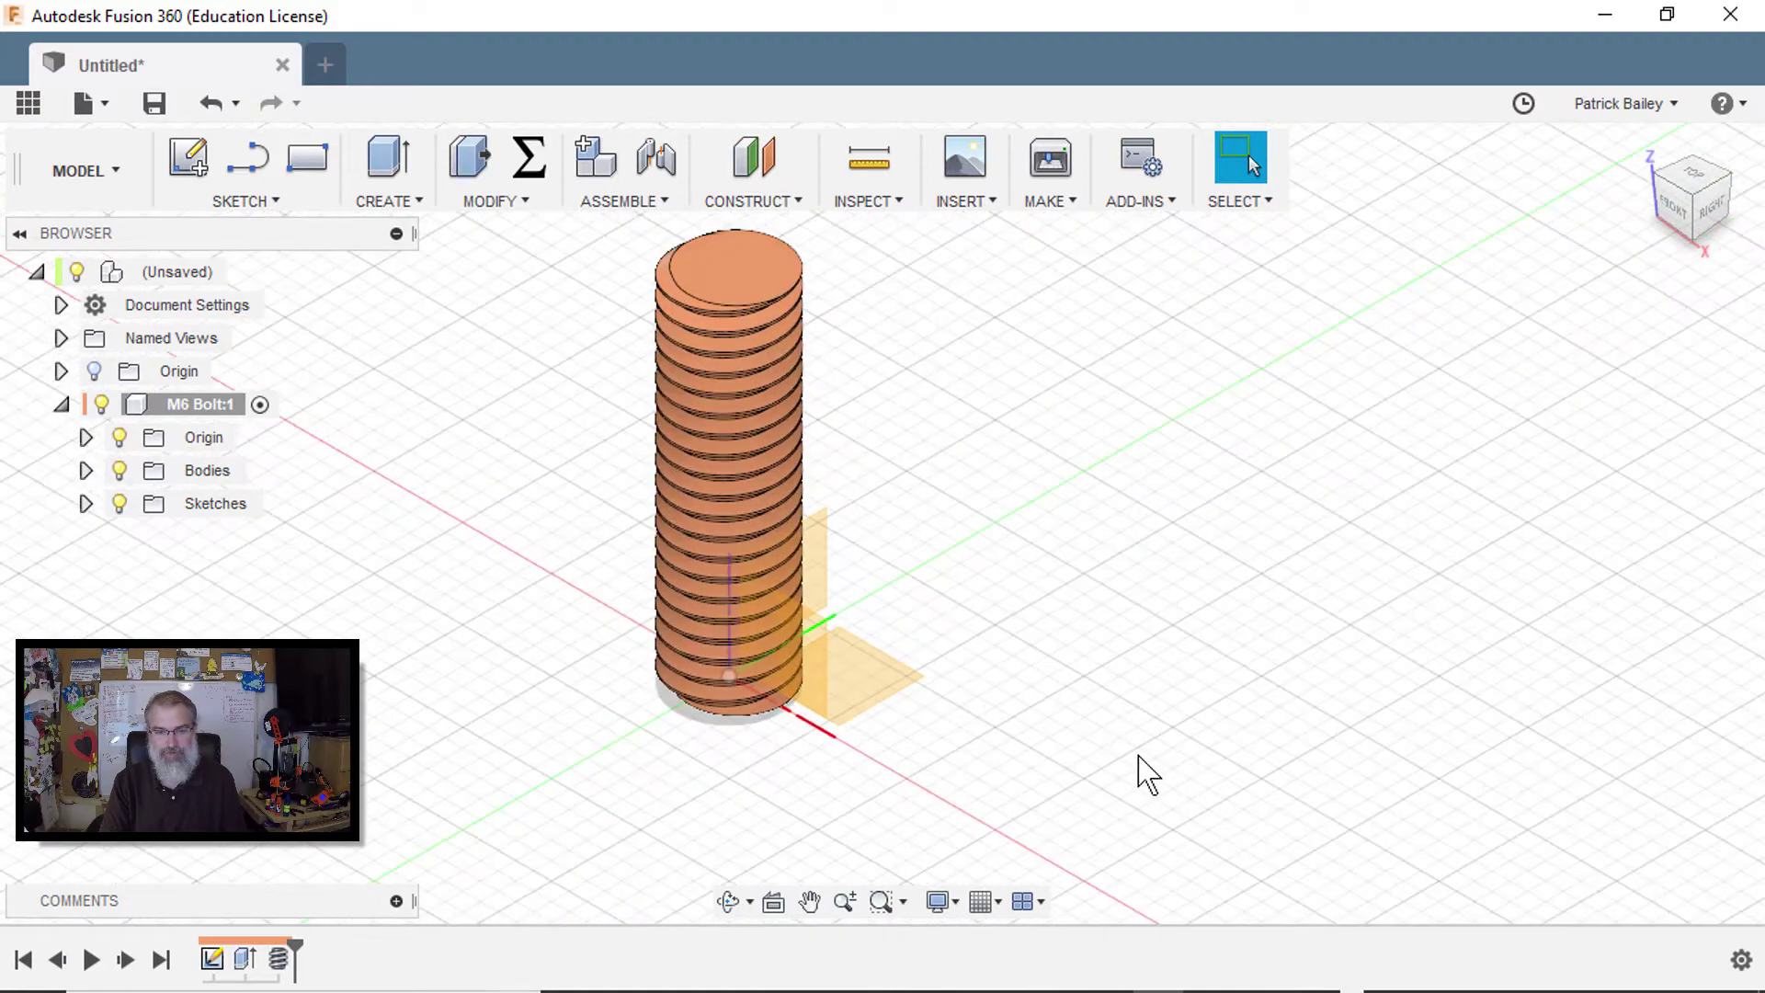
pyautogui.moveTo(1125, 777)
pyautogui.mouseDown(button='middle')
pyautogui.moveTo(1021, 762)
pyautogui.moveTo(1112, 798)
pyautogui.mouseUp(button='middle')
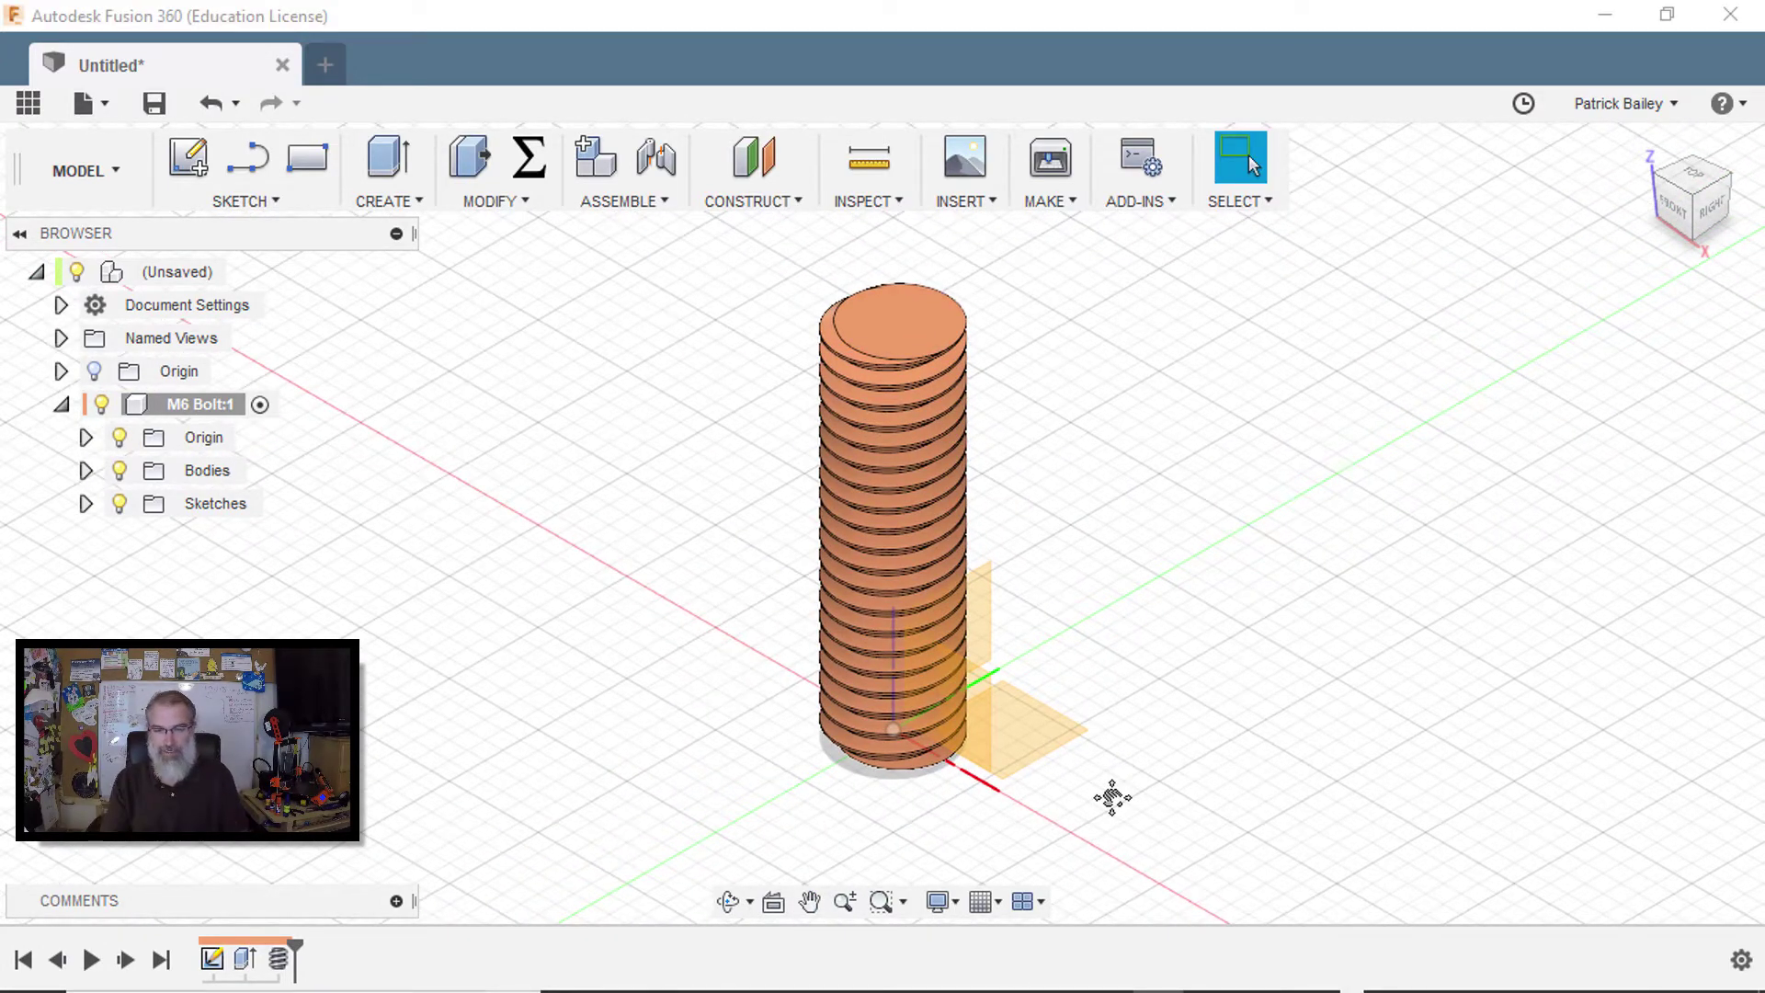
# Step: Create a new sketch on the XY plane and pick the Circumscribed Polygon tool
pyautogui.rightClick(1028, 738)
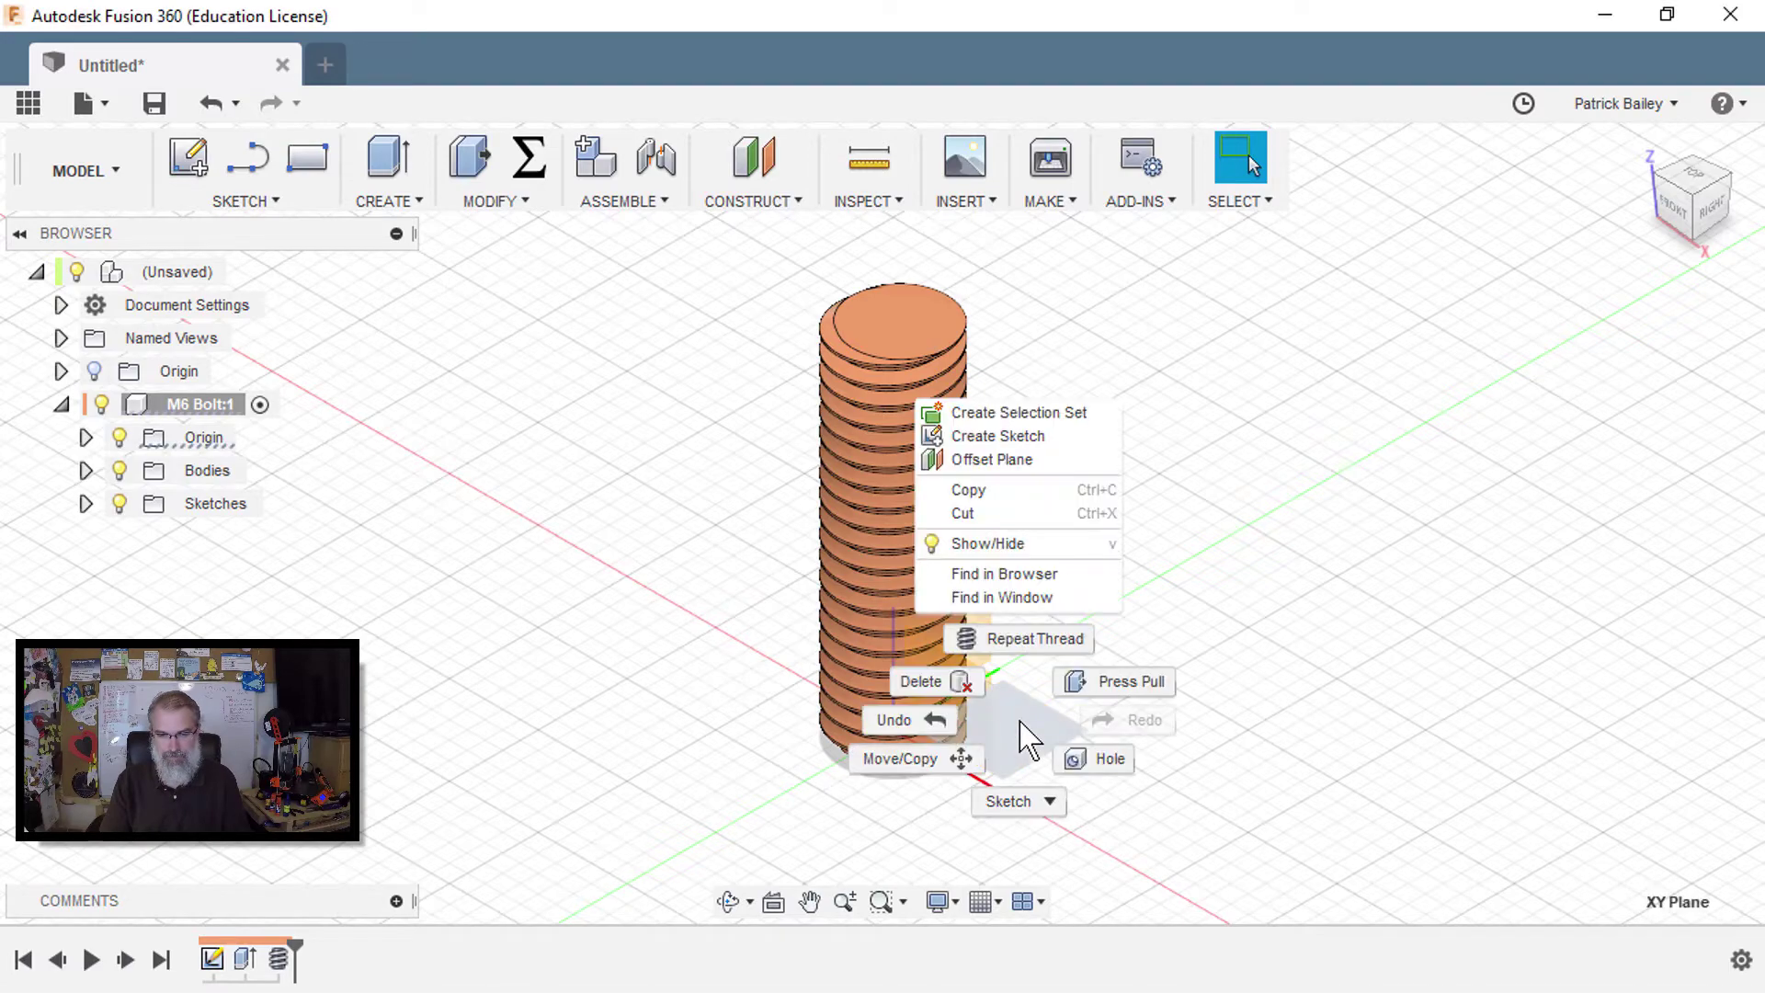
pyautogui.click(1017, 436)
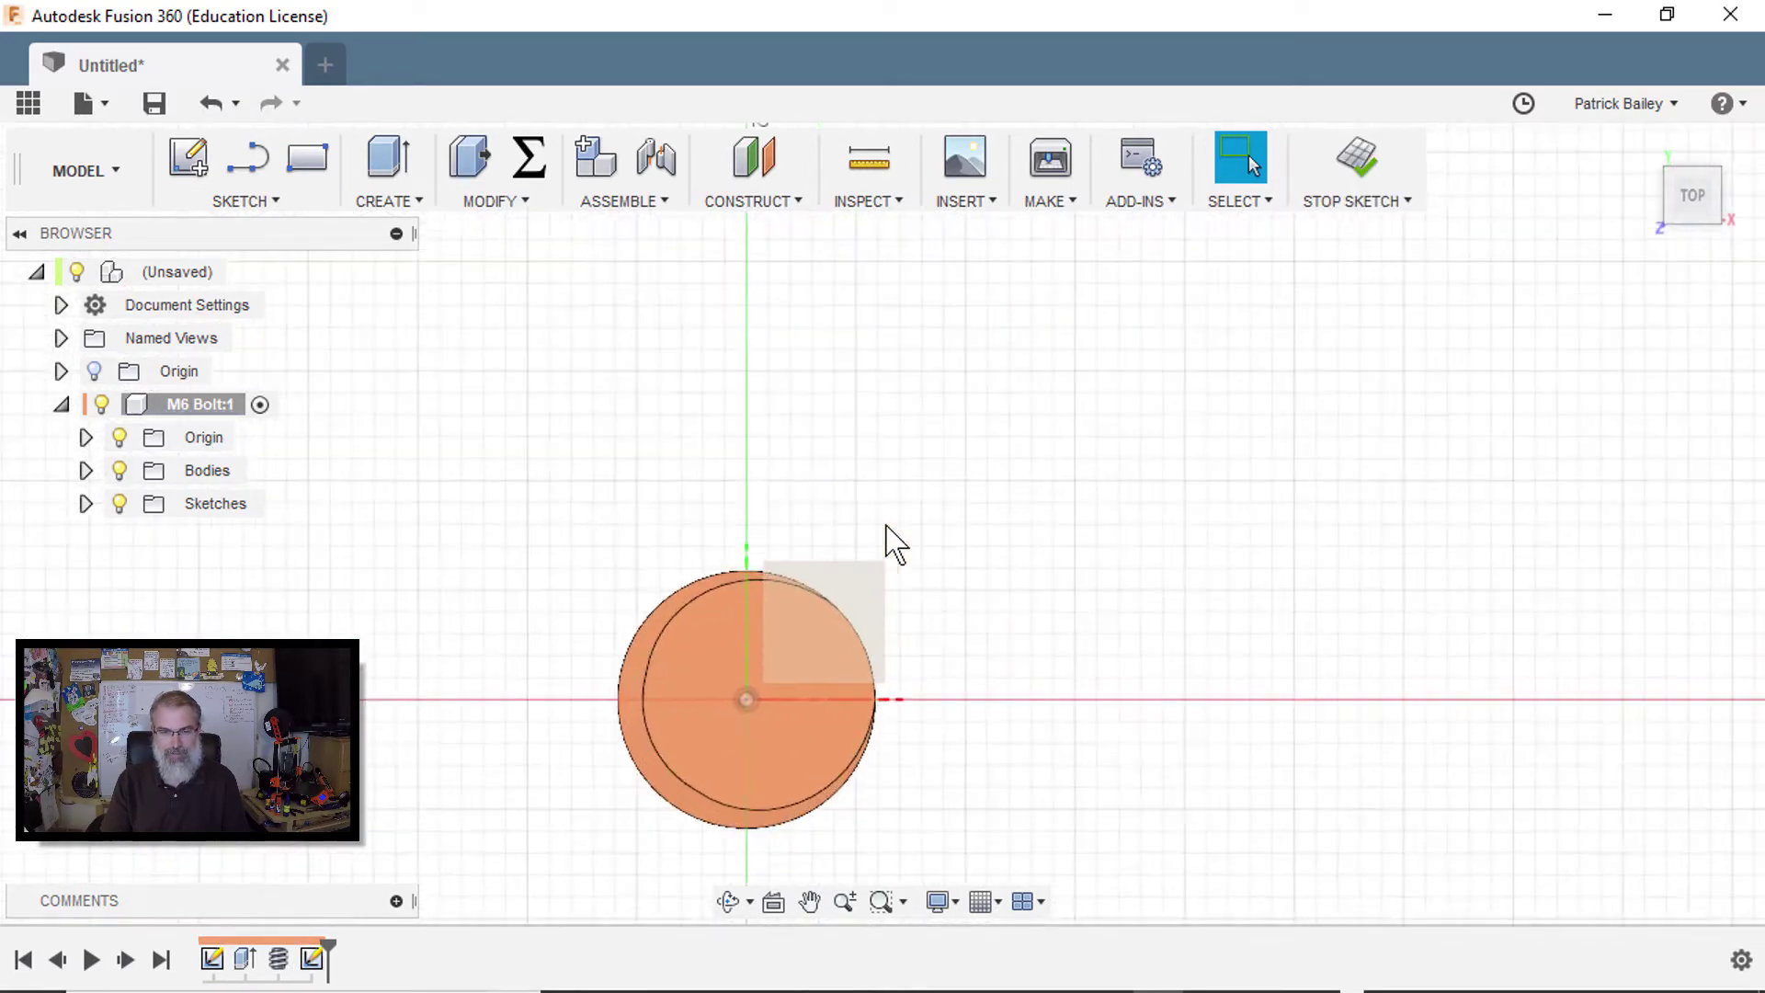
pyautogui.moveTo(890, 540)
pyautogui.mouseDown(button='middle')
pyautogui.moveTo(1125, 403)
pyautogui.moveTo(1005, 394)
pyautogui.mouseUp(button='middle')
pyautogui.press('s')
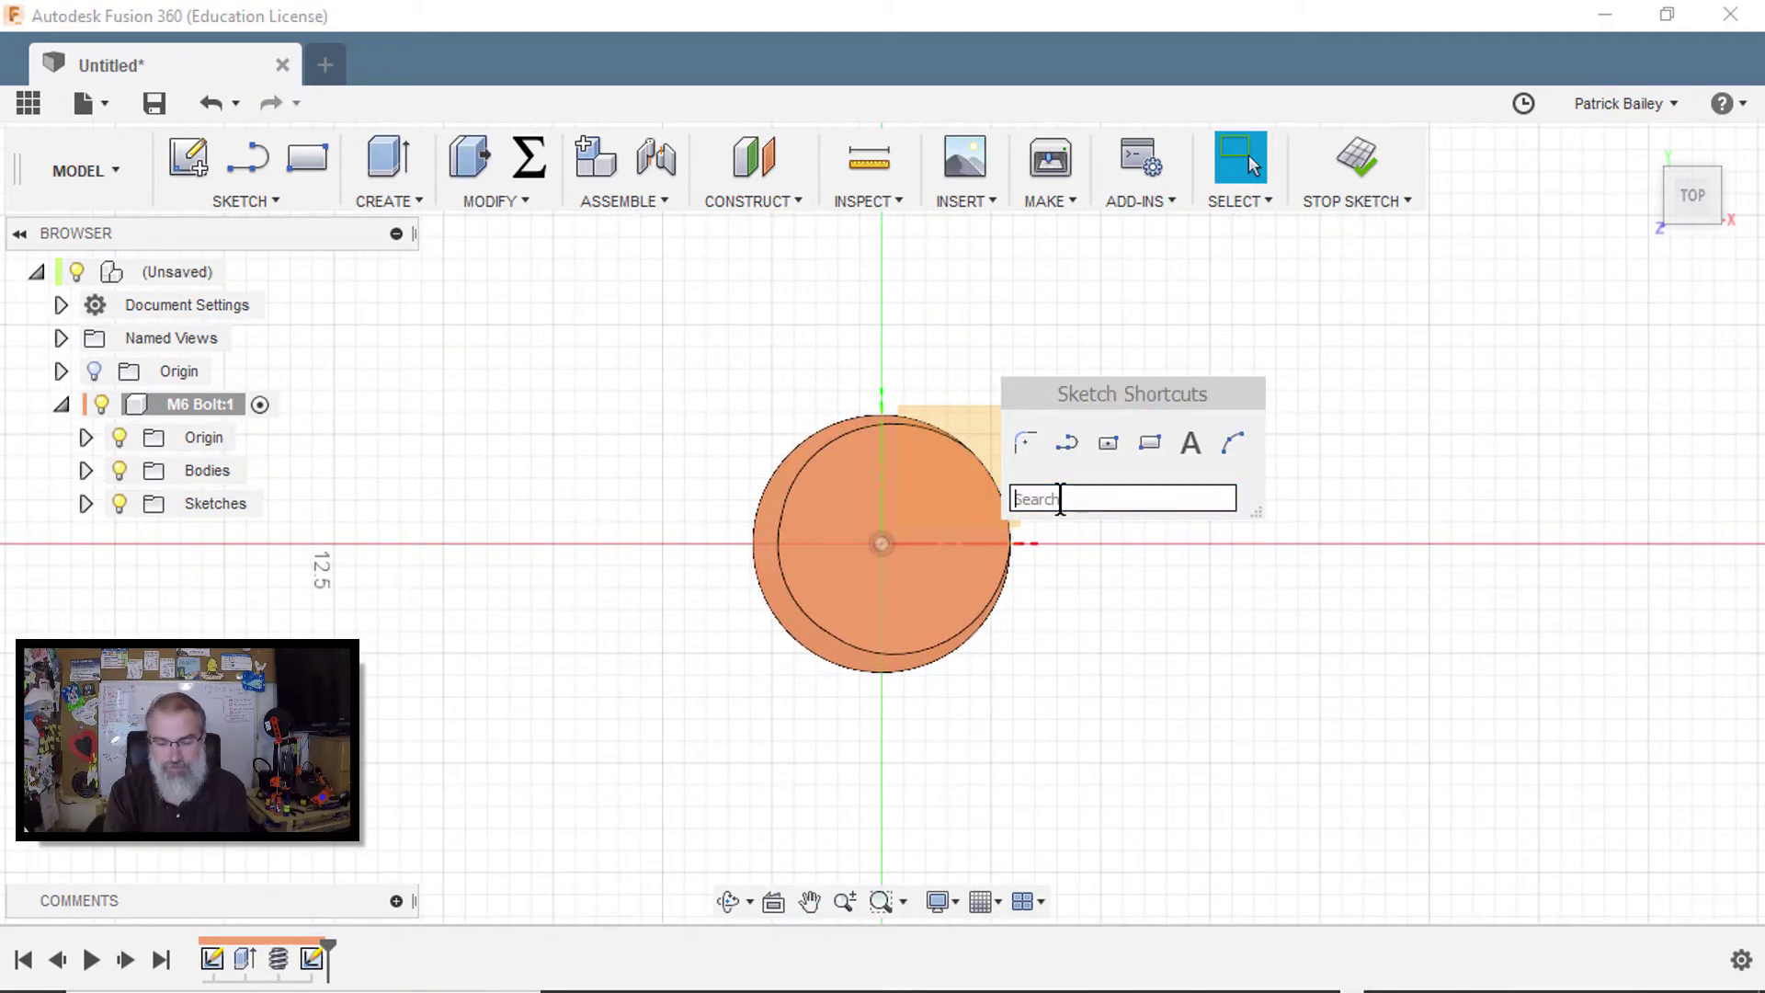
pyautogui.write('poly')
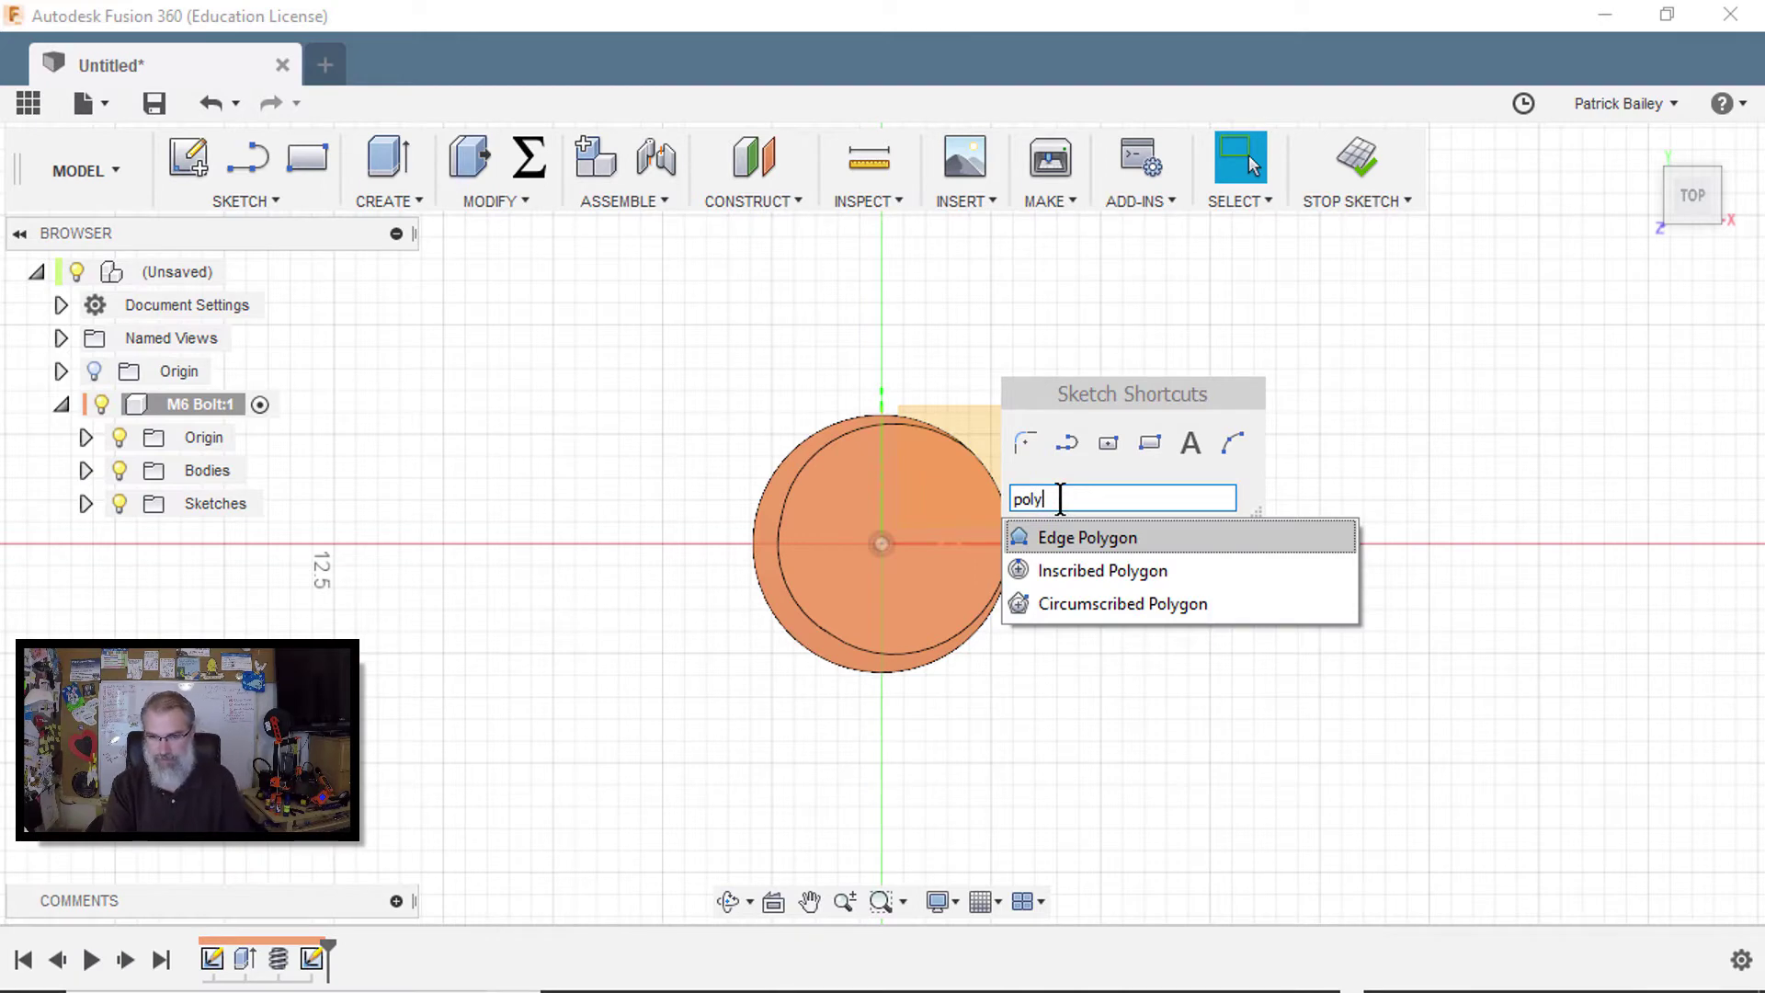
pyautogui.click(1188, 607)
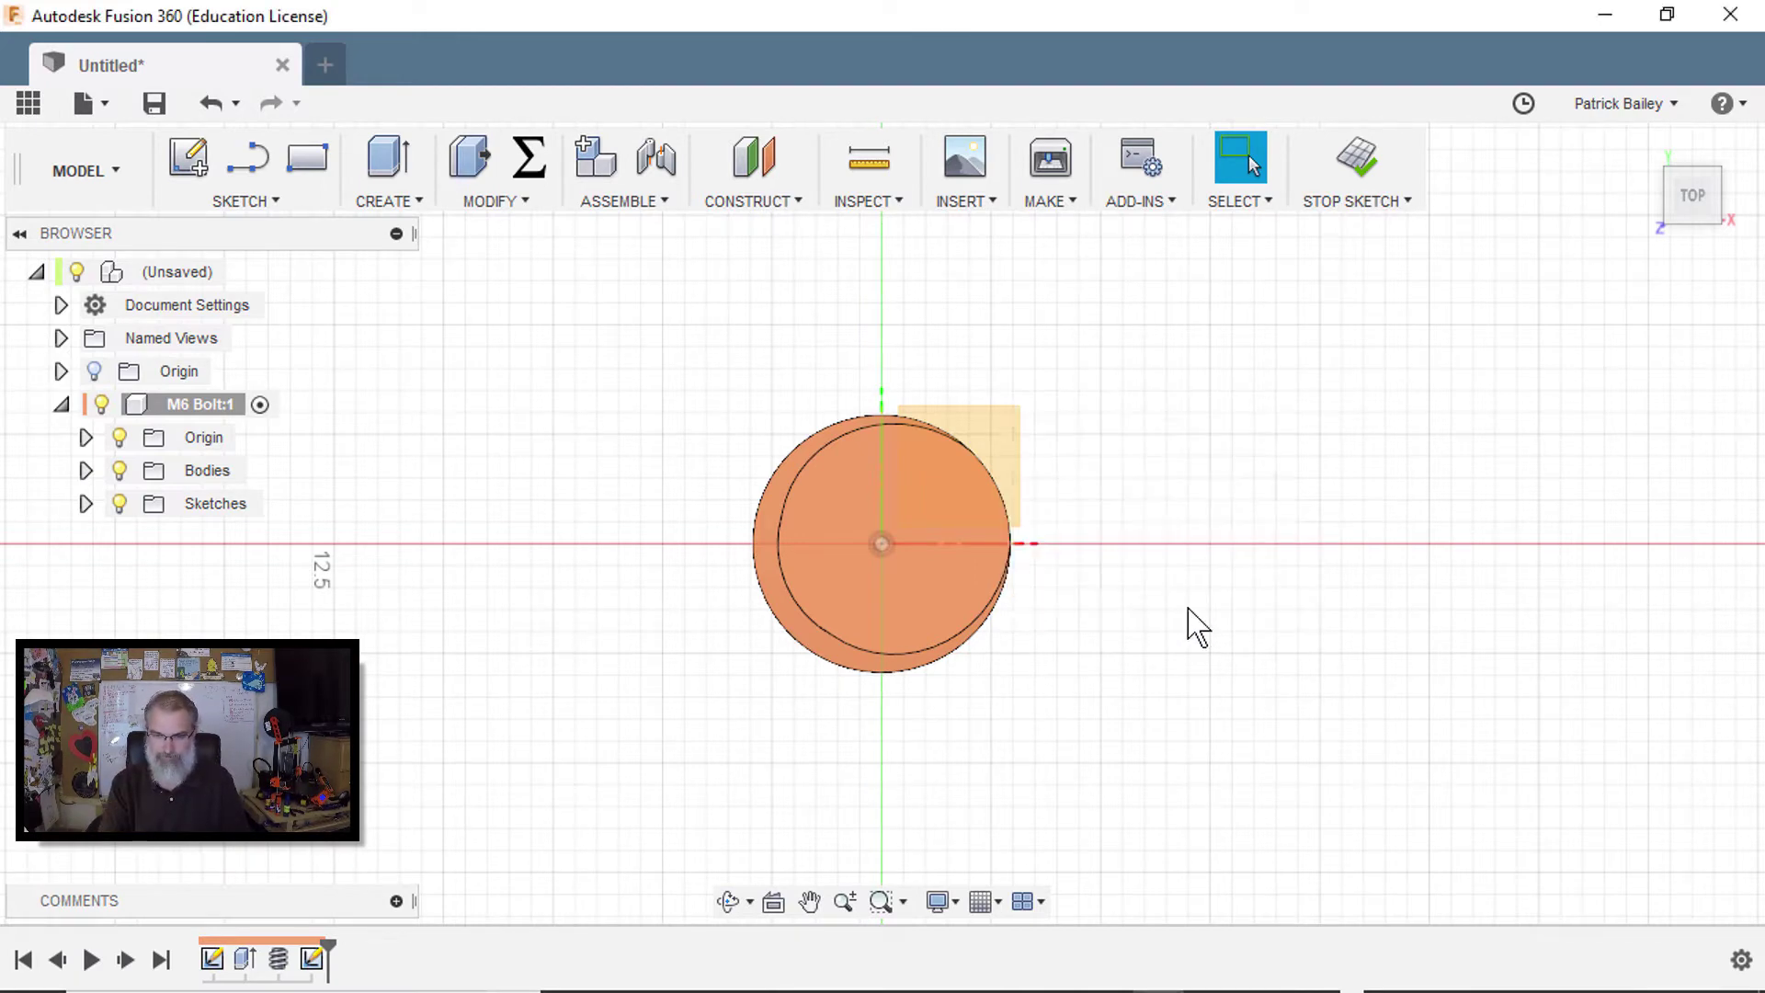
# Step: Draw a six-sided circumscribed hexagon centred on the bolt's axis
pyautogui.click(881, 543)
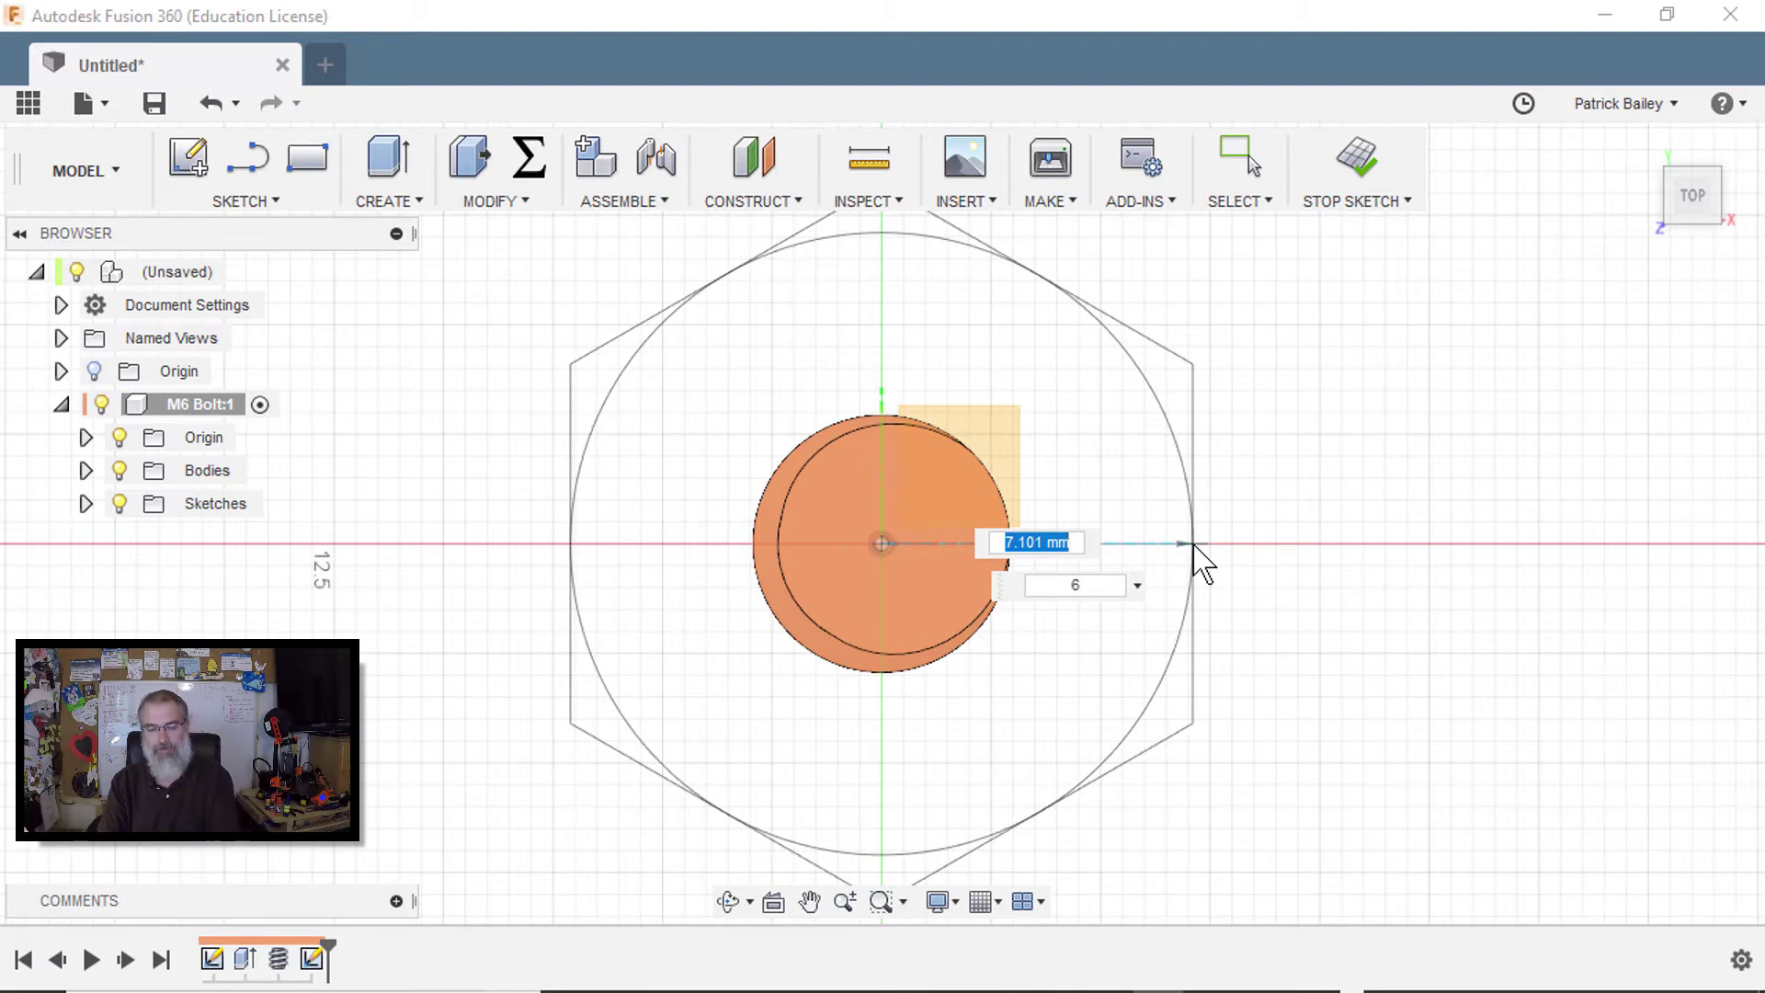
pyautogui.press('Tab')
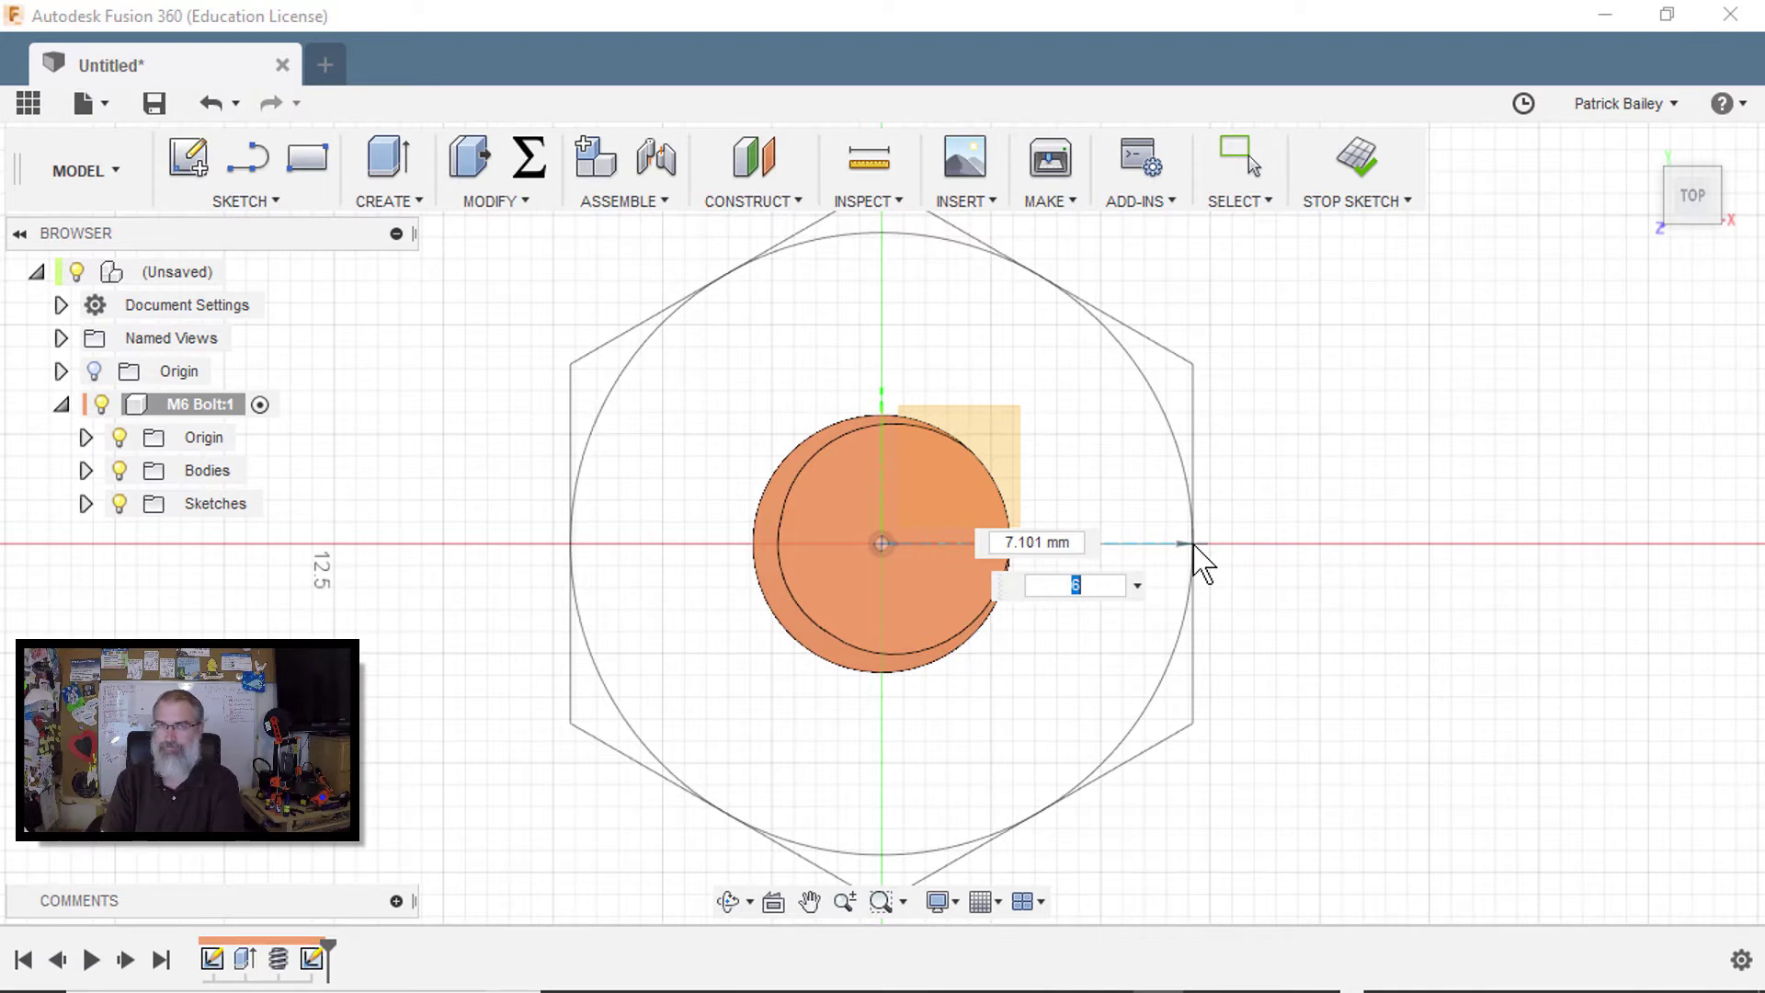
pyautogui.press('Return')
pyautogui.press('Escape')
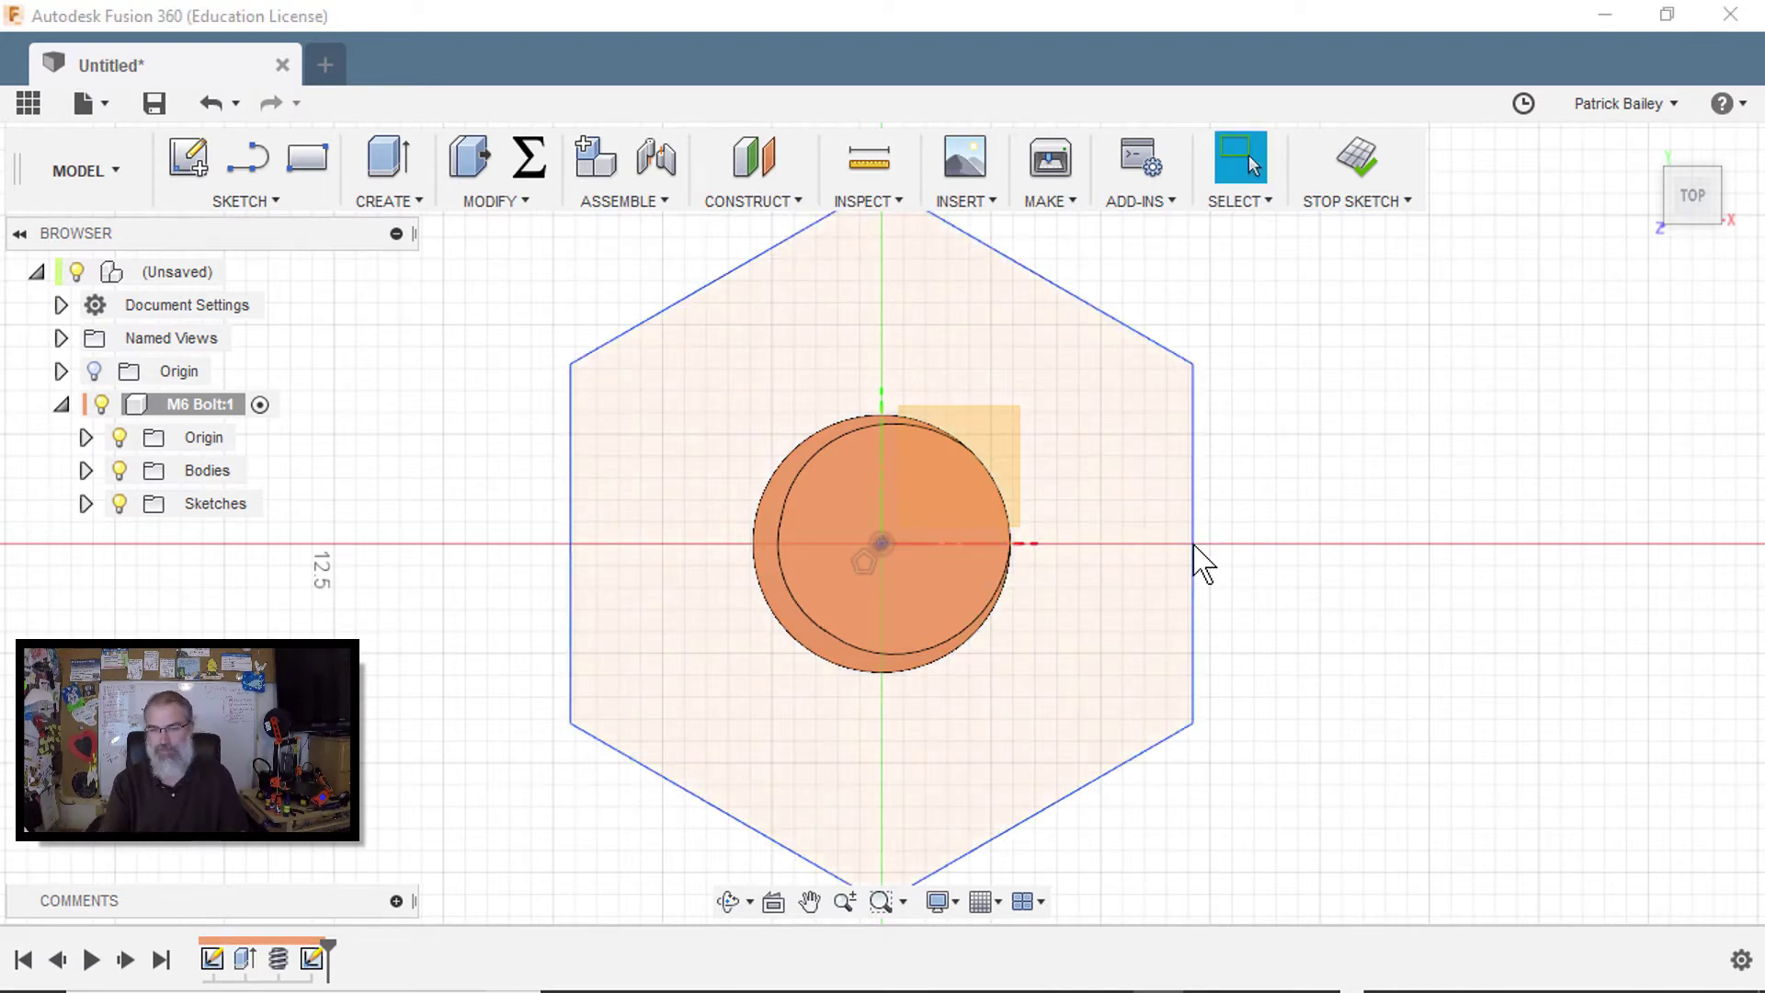
pyautogui.scroll(-3, 1308, 611)
pyautogui.moveTo(1308, 615)
pyautogui.mouseDown(button='middle')
pyautogui.moveTo(1301, 596)
pyautogui.moveTo(1185, 586)
pyautogui.mouseUp(button='middle')
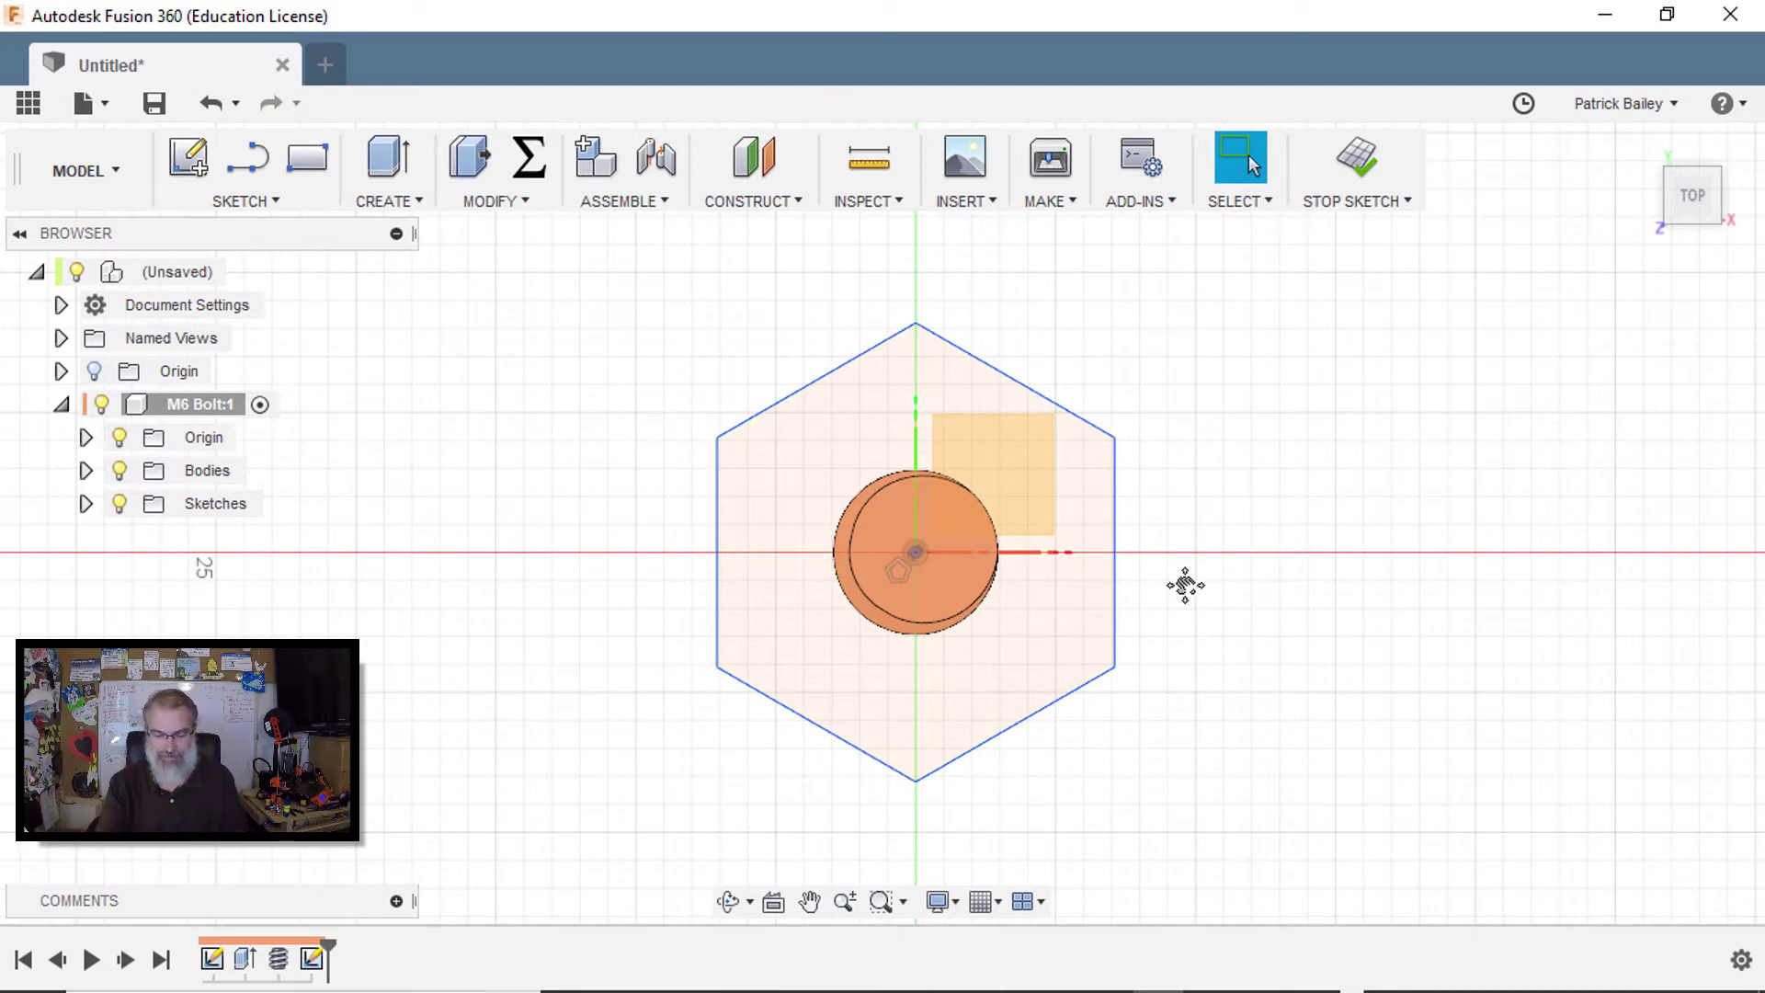
# Step: Add a 14.203 mm across-flats dimension to the hexagon, then undo it
pyautogui.press('d')
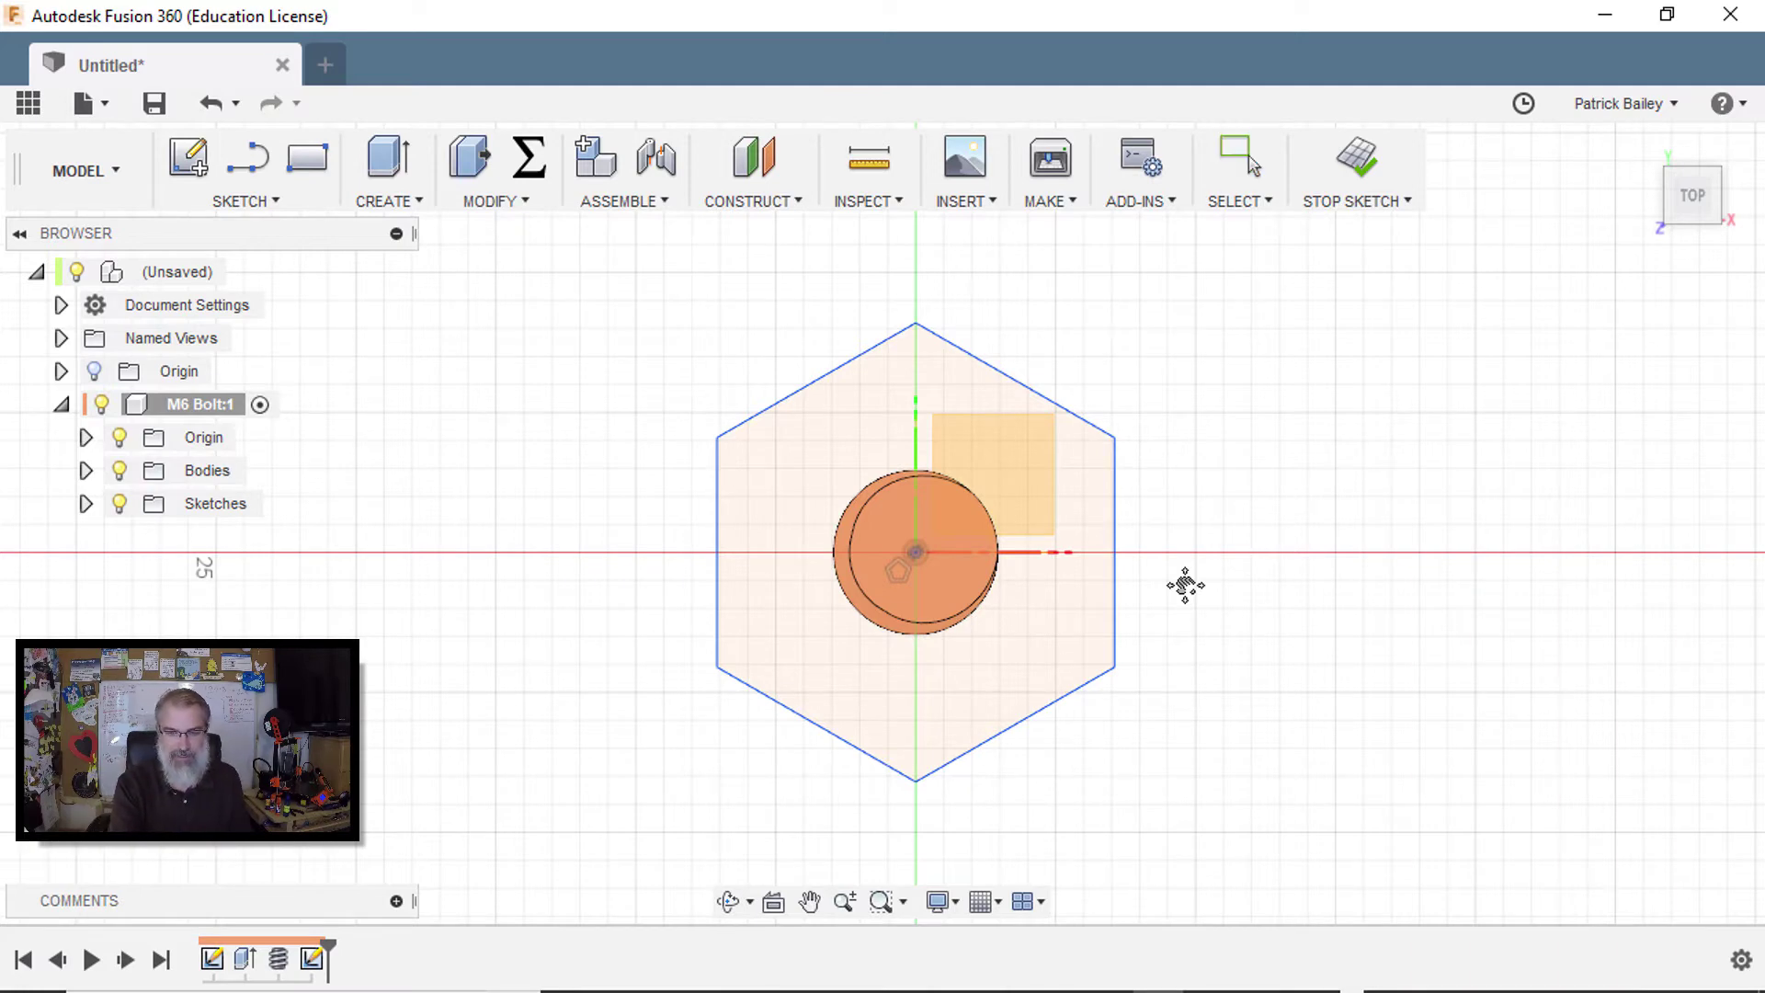
pyautogui.click(717, 573)
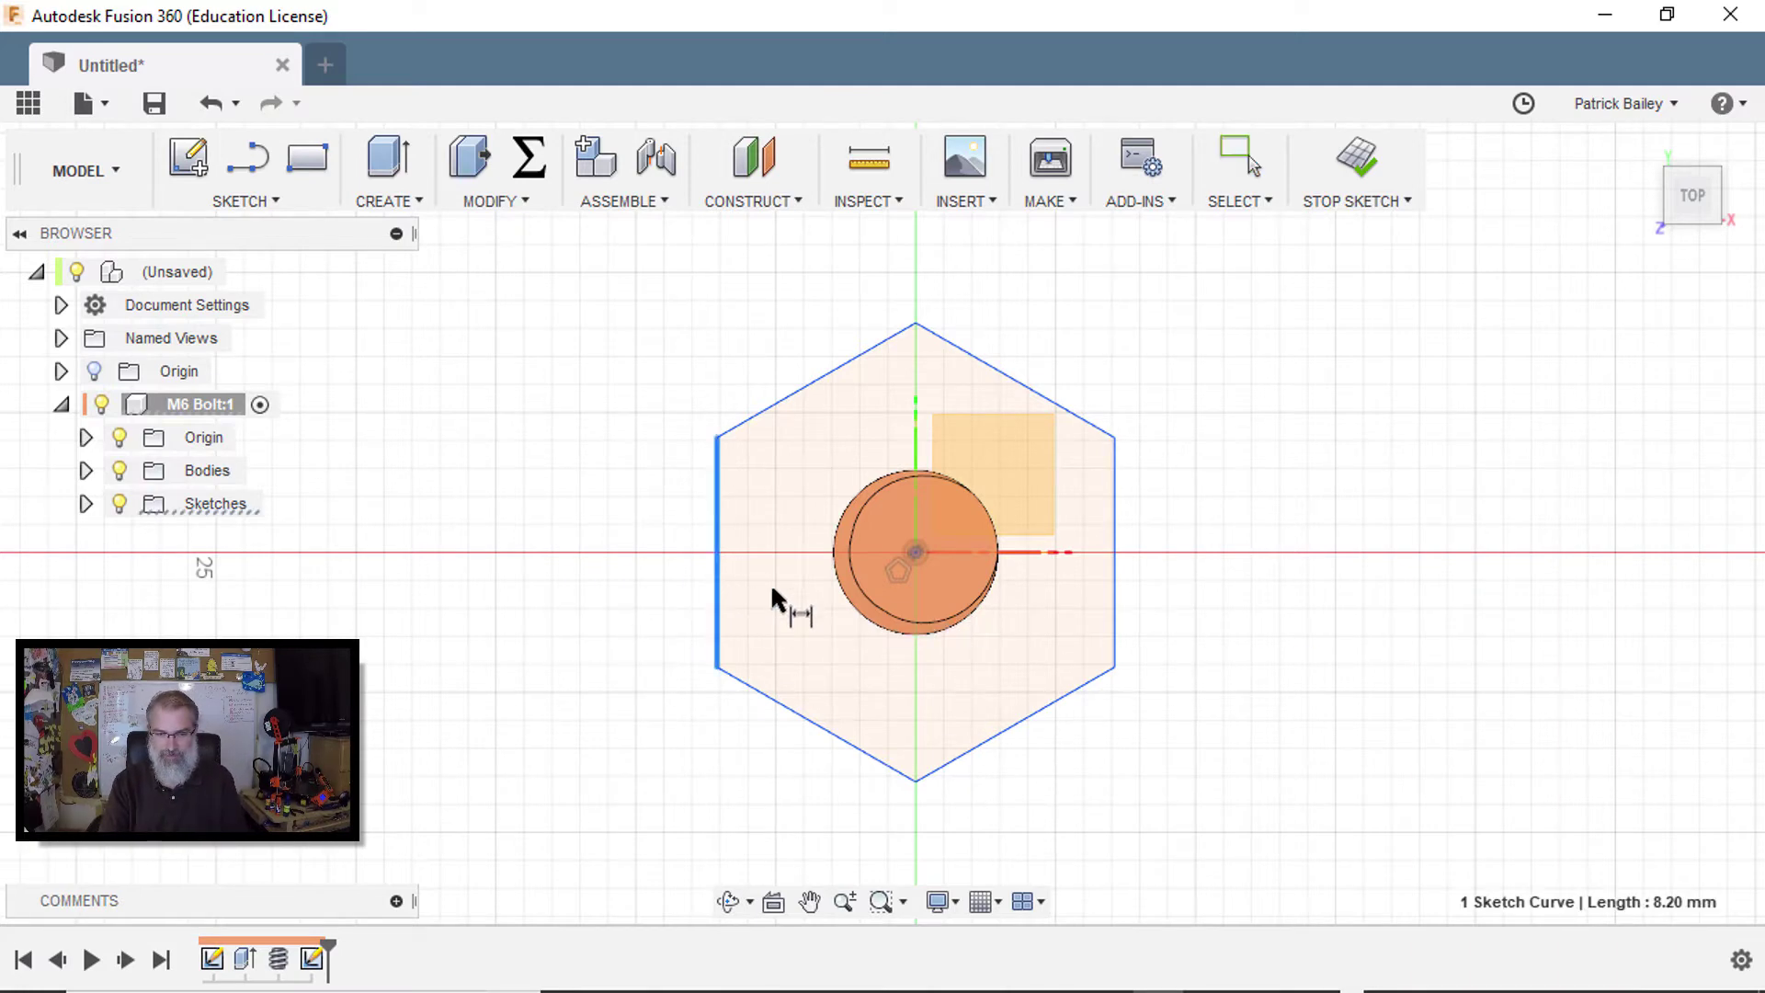
pyautogui.click(1118, 630)
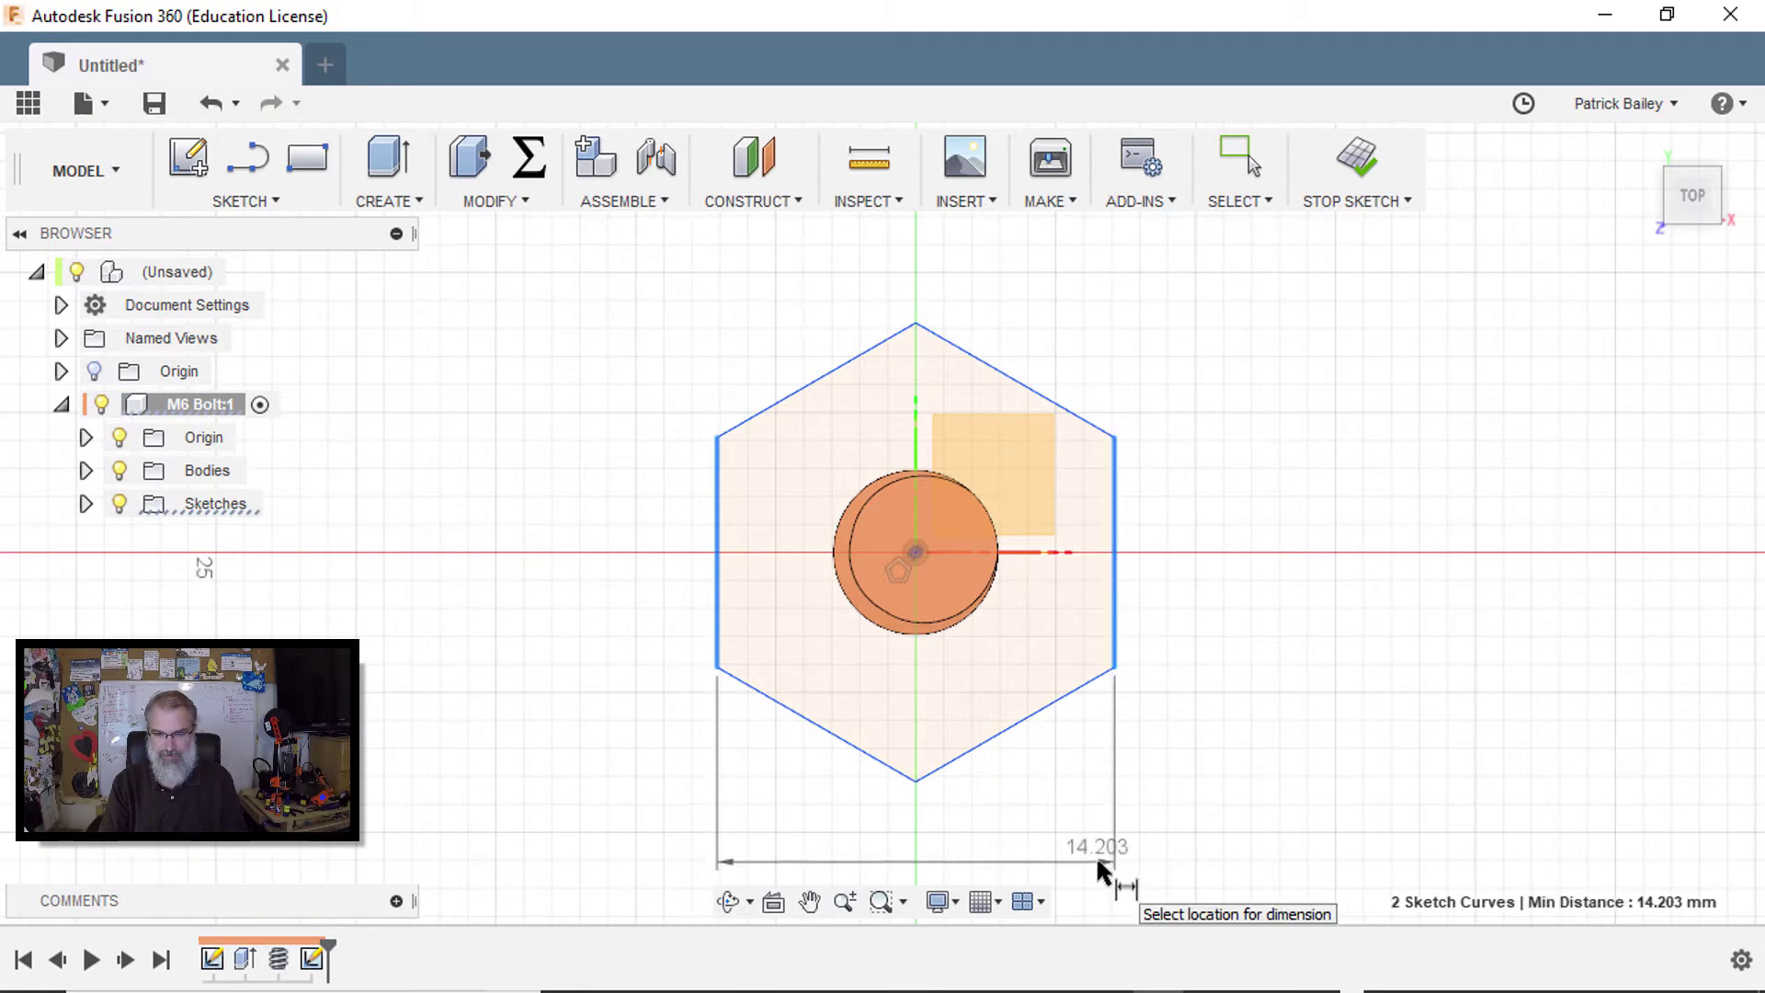
pyautogui.click(1099, 867)
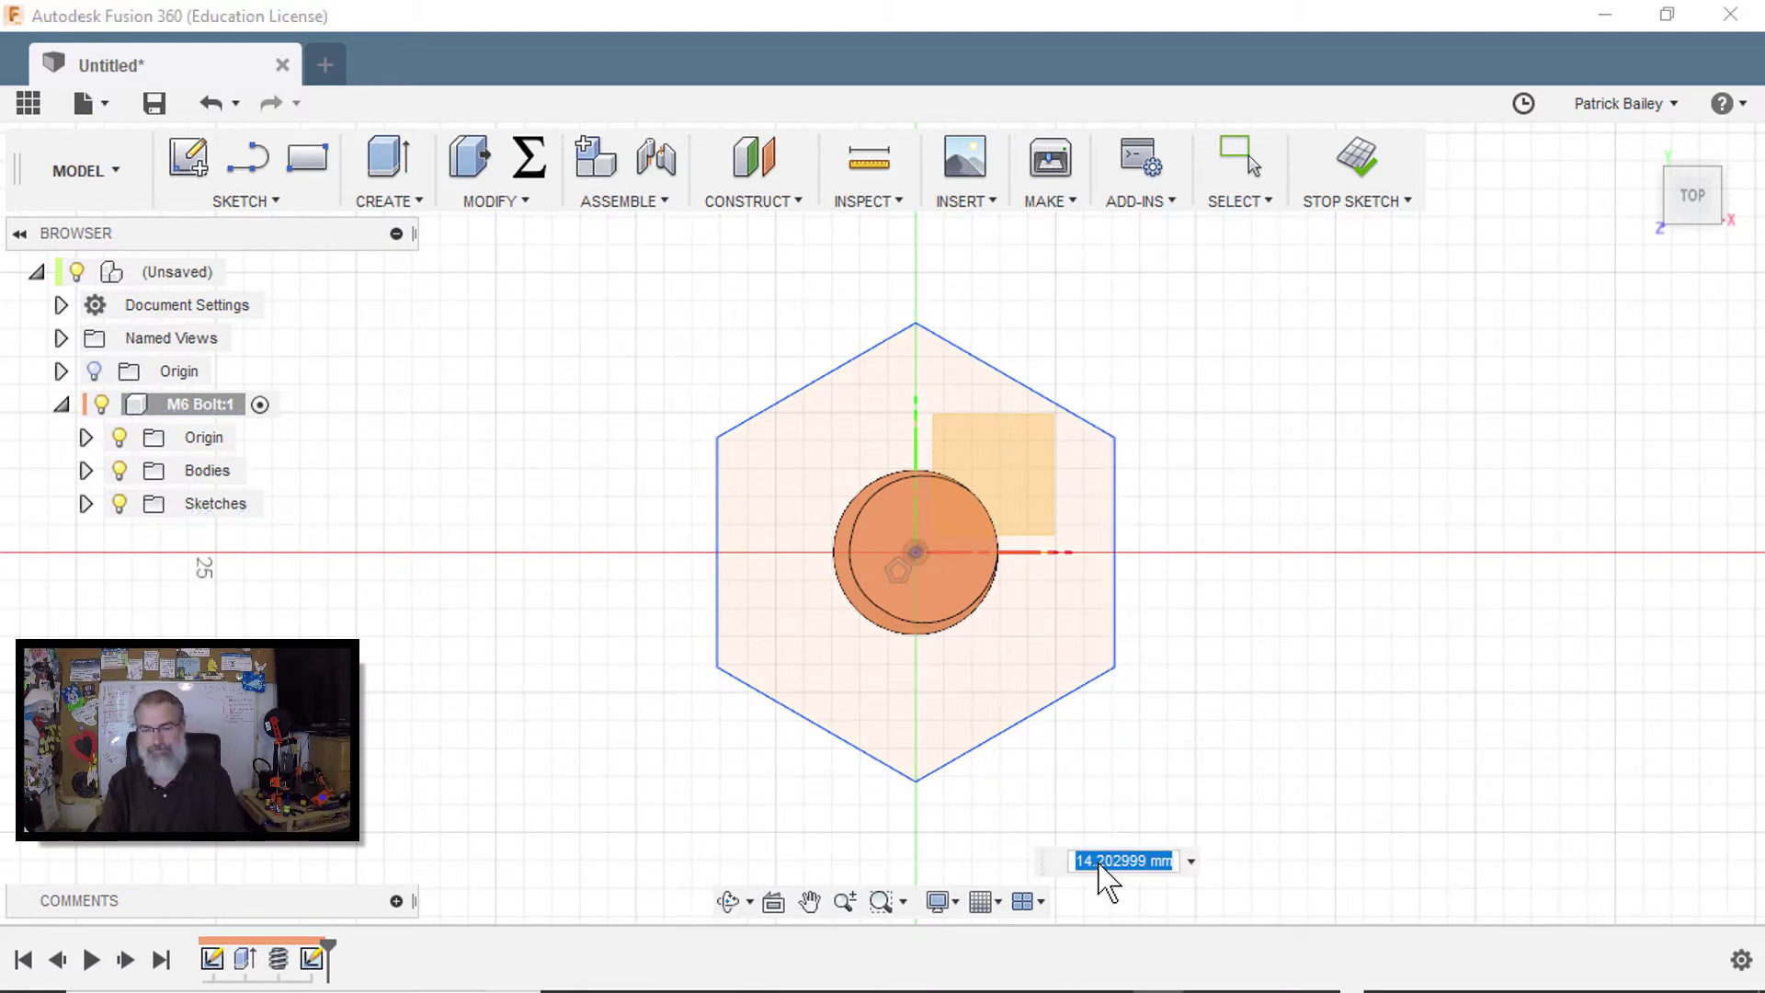
pyautogui.press('Return')
pyautogui.press('Escape')
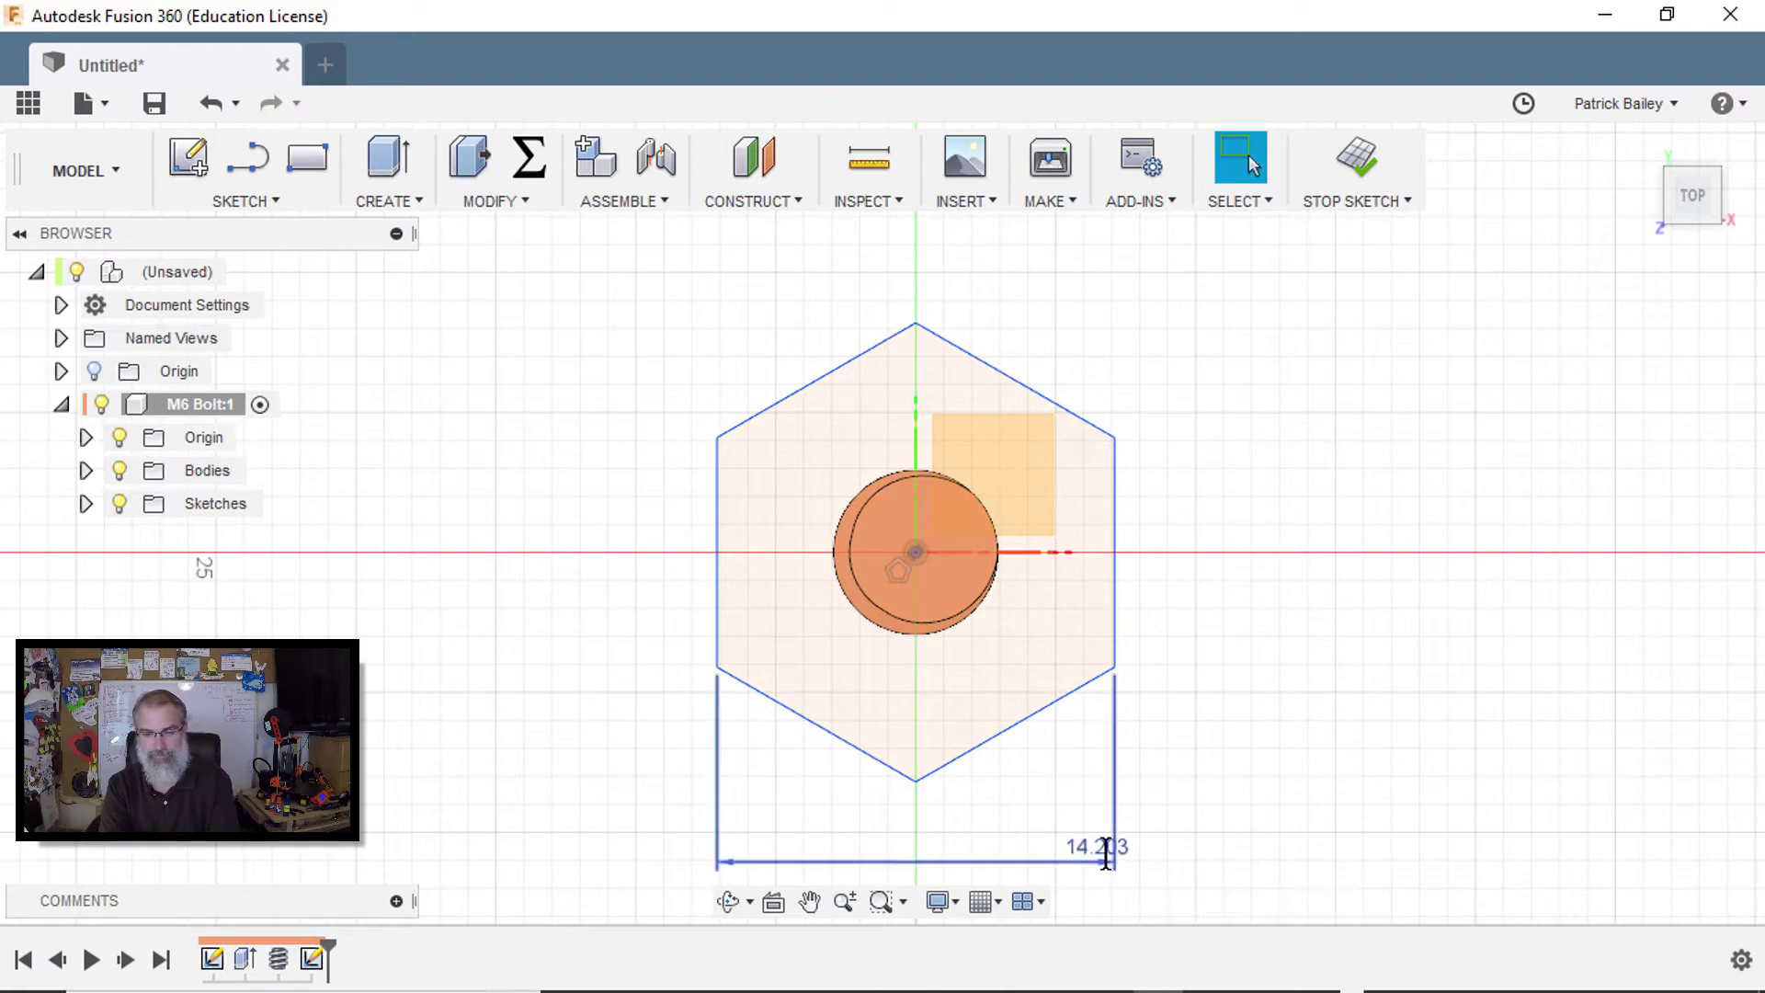
pyautogui.hotkey('ctrl', 'z')
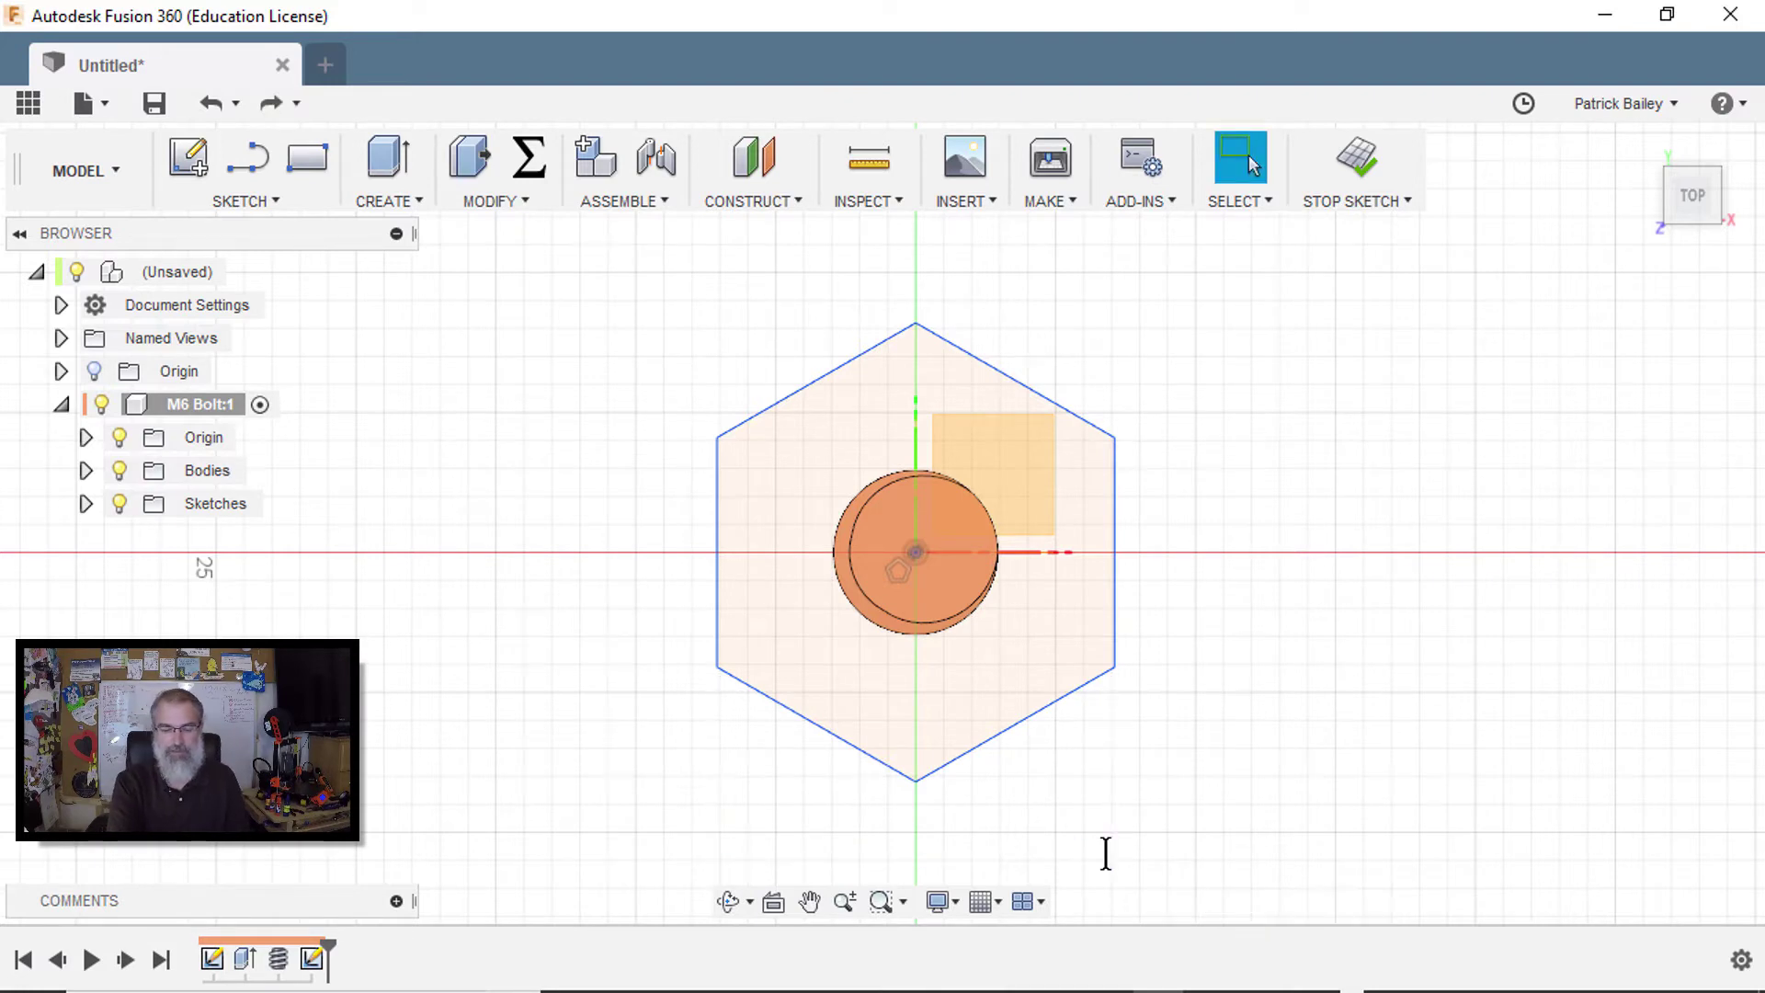
# Step: Dimension the hexagon's left and right edges to 10 mm across flats
pyautogui.press('d')
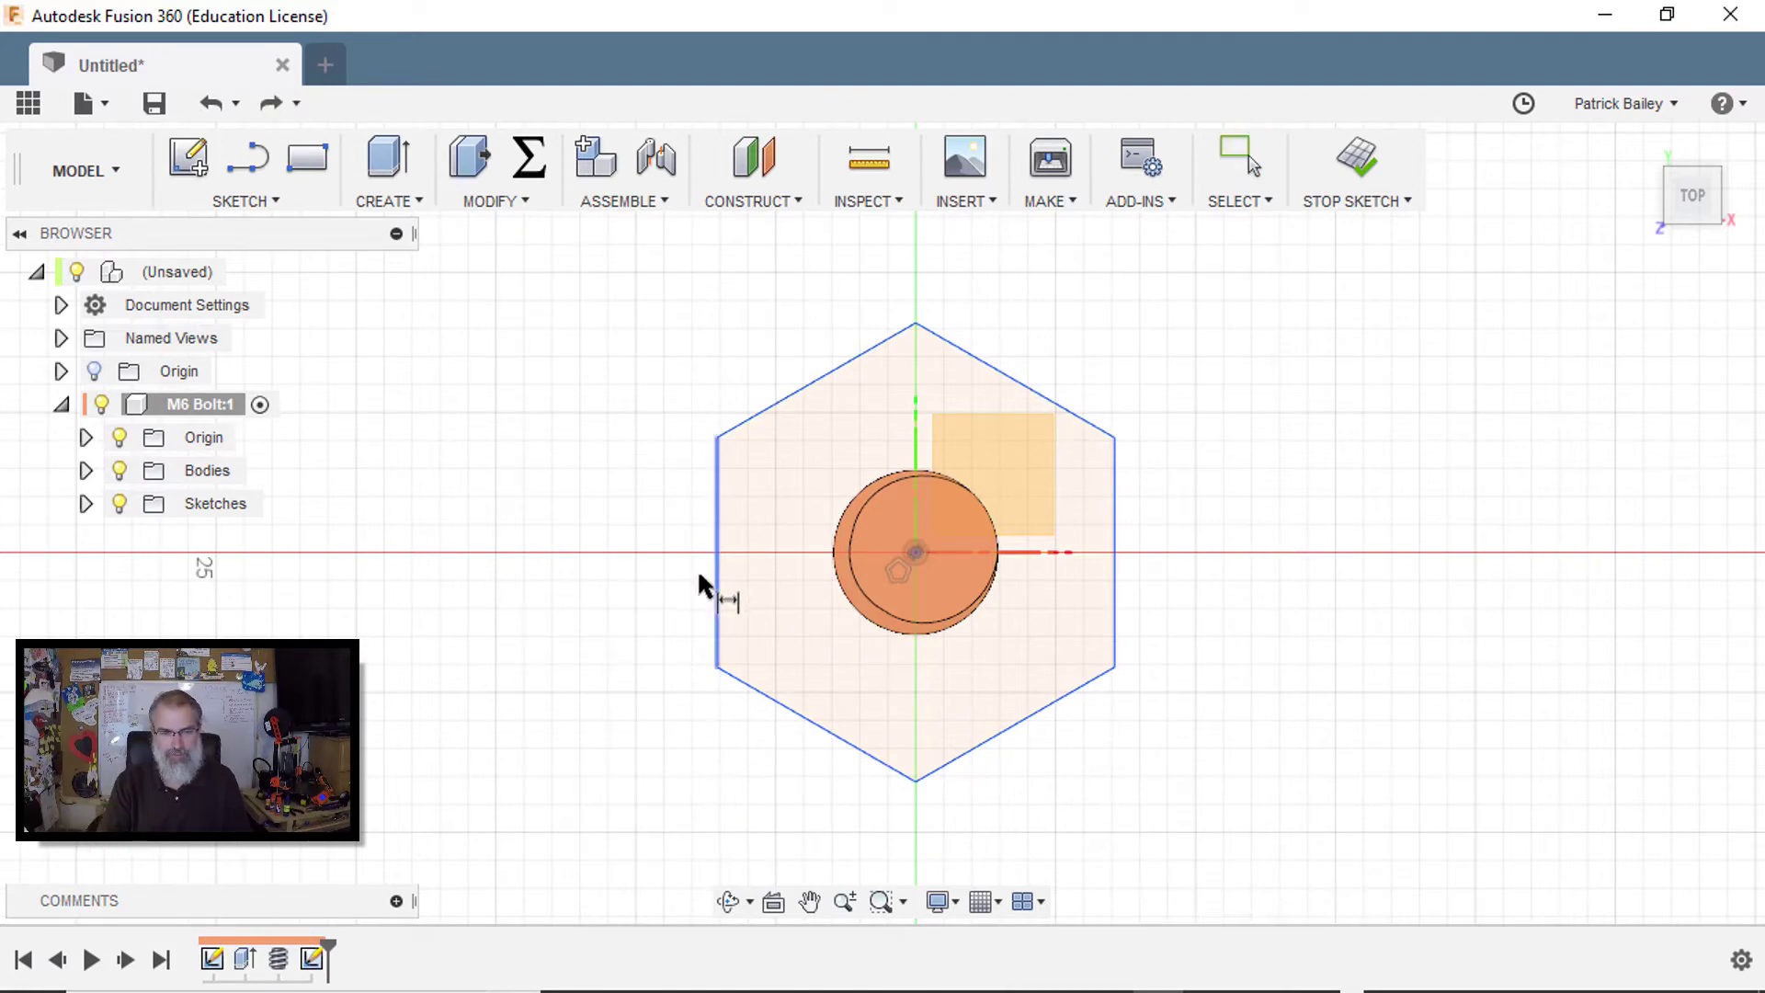
pyautogui.click(716, 584)
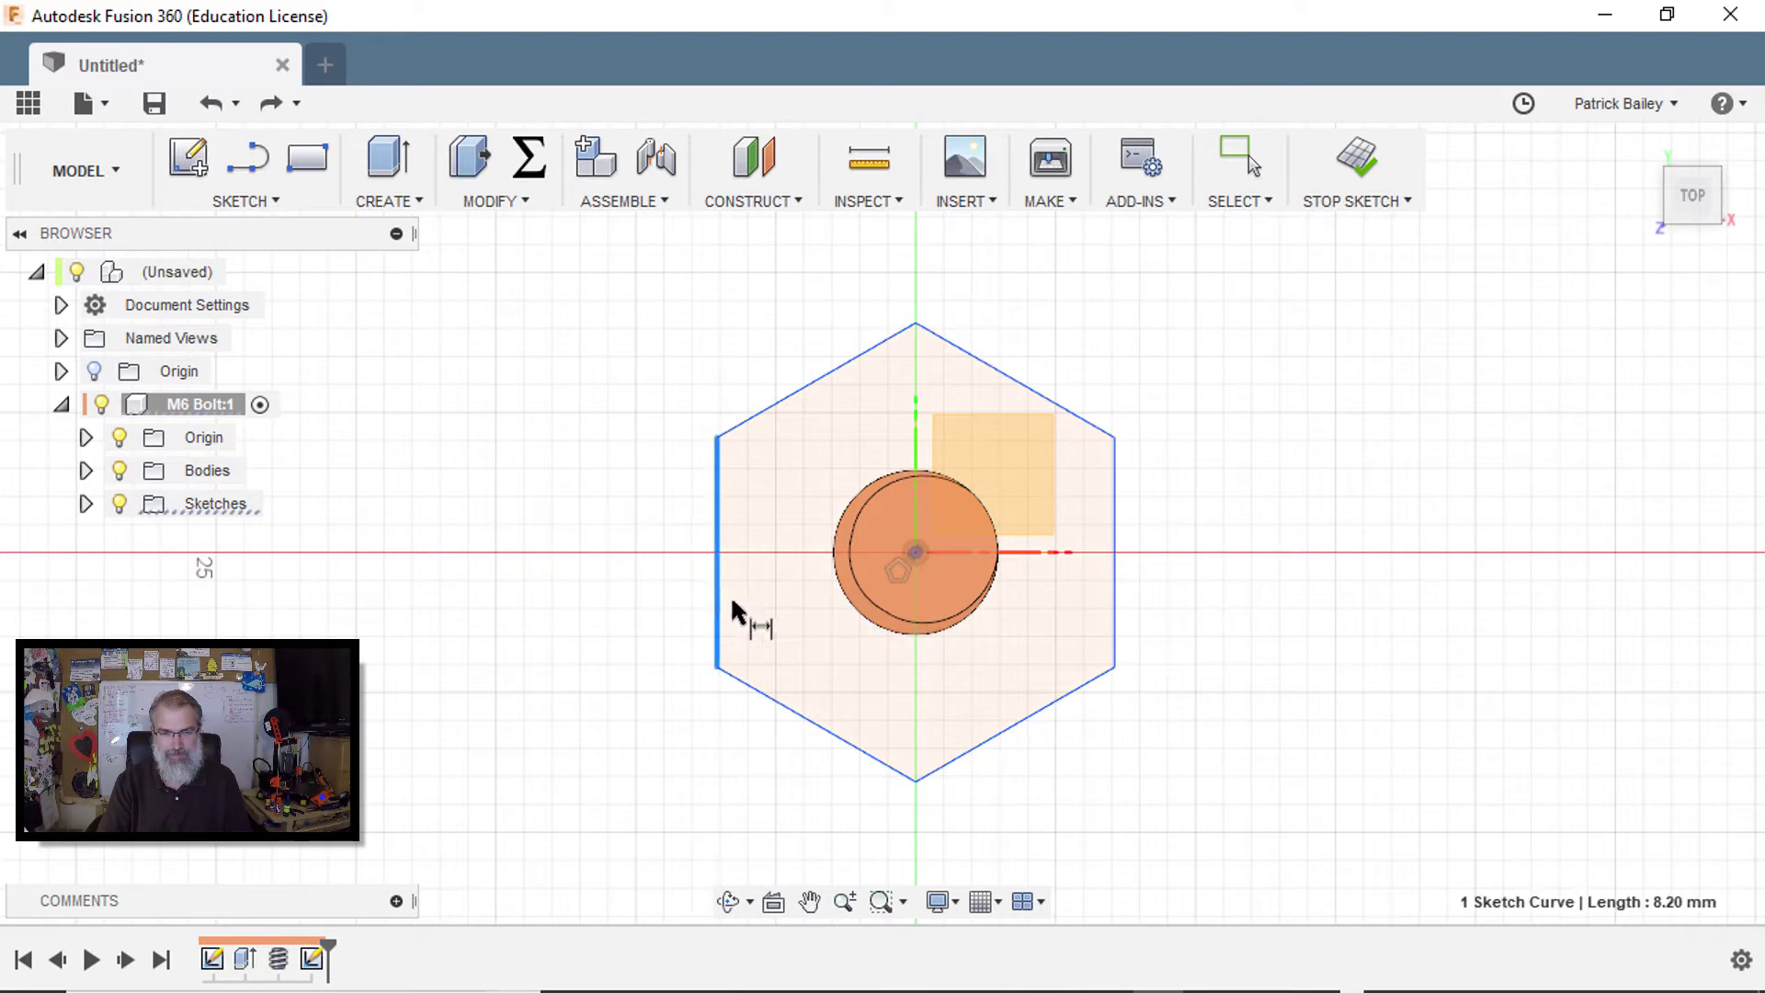
pyautogui.click(1114, 651)
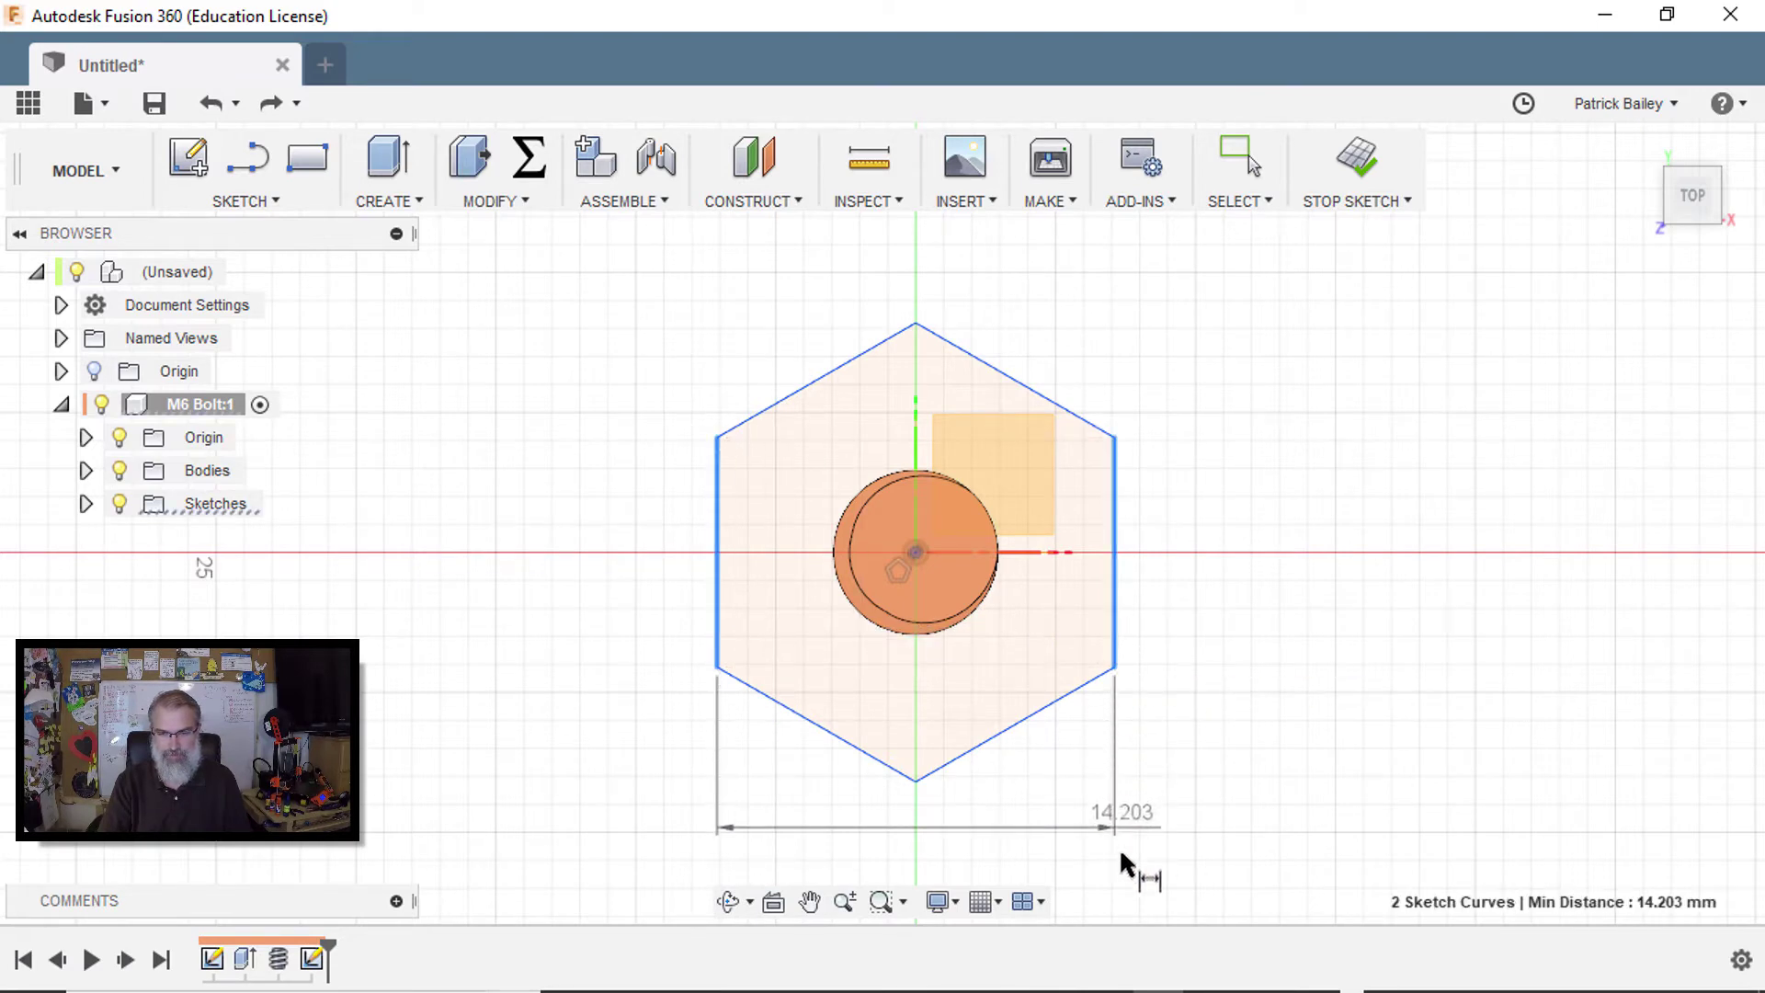
pyautogui.click(1115, 881)
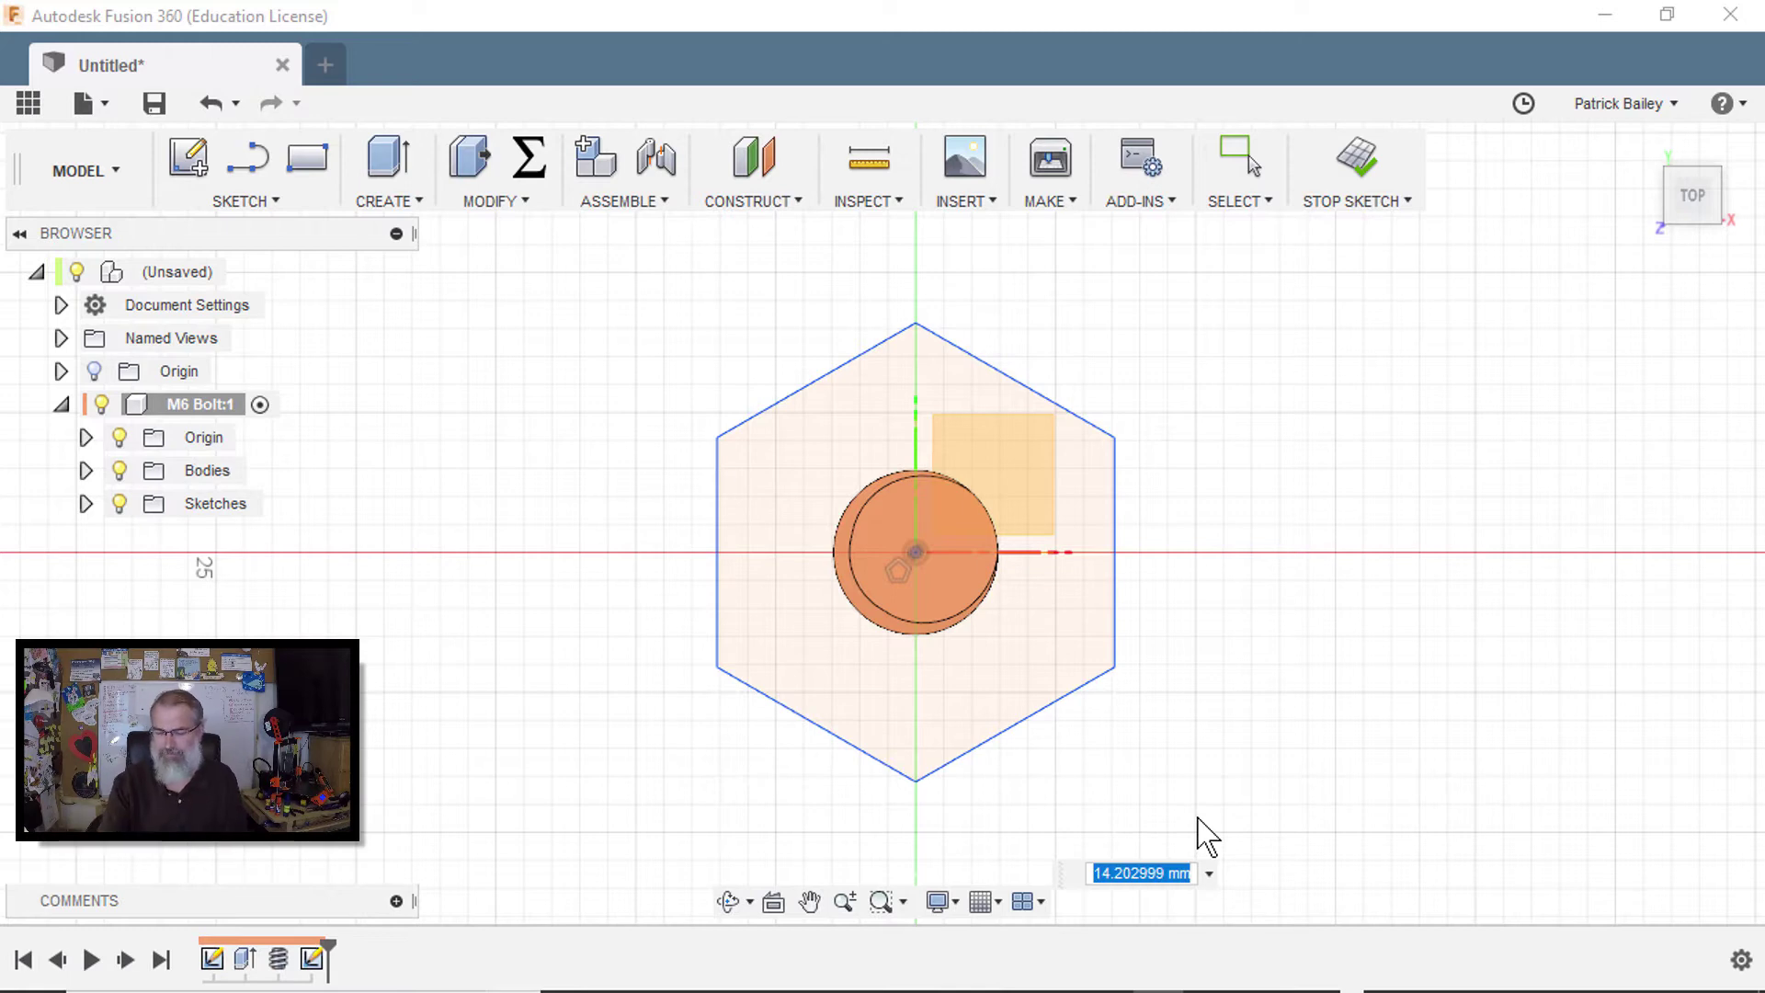
pyautogui.write('10')
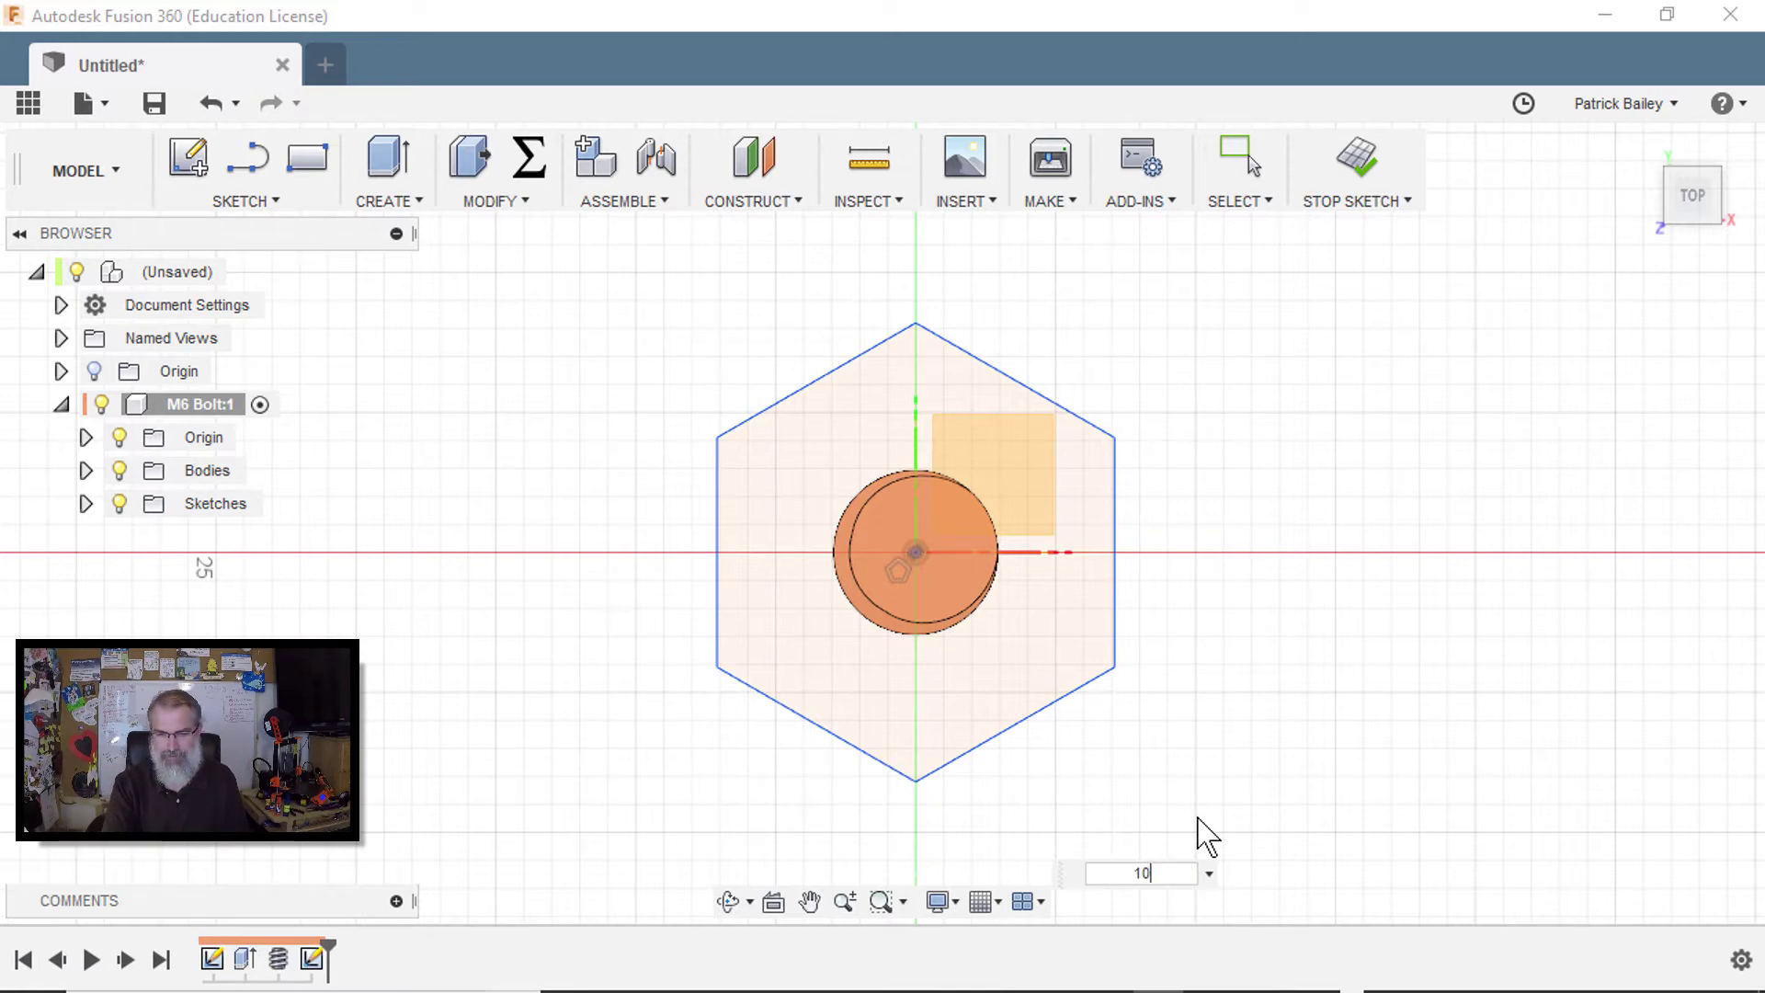
pyautogui.press('Return')
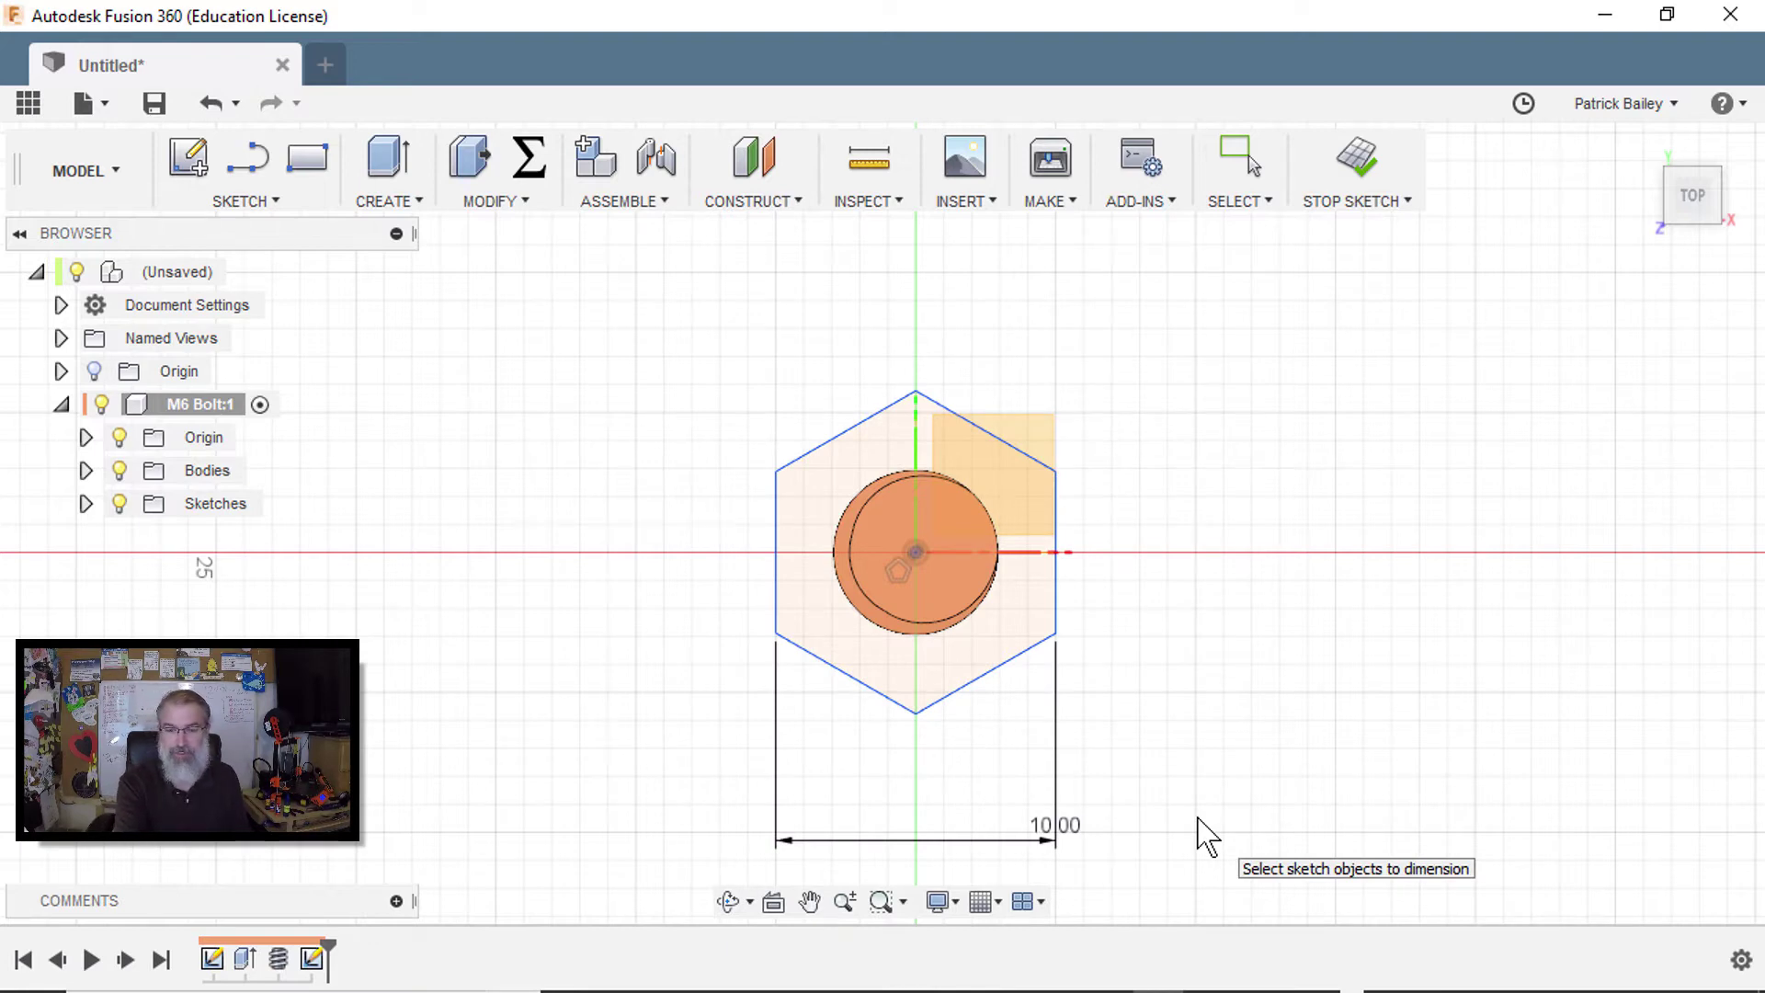
# Step: Extrude the hexagon profile upward into a prism
pyautogui.press('q')
pyautogui.click(1005, 641)
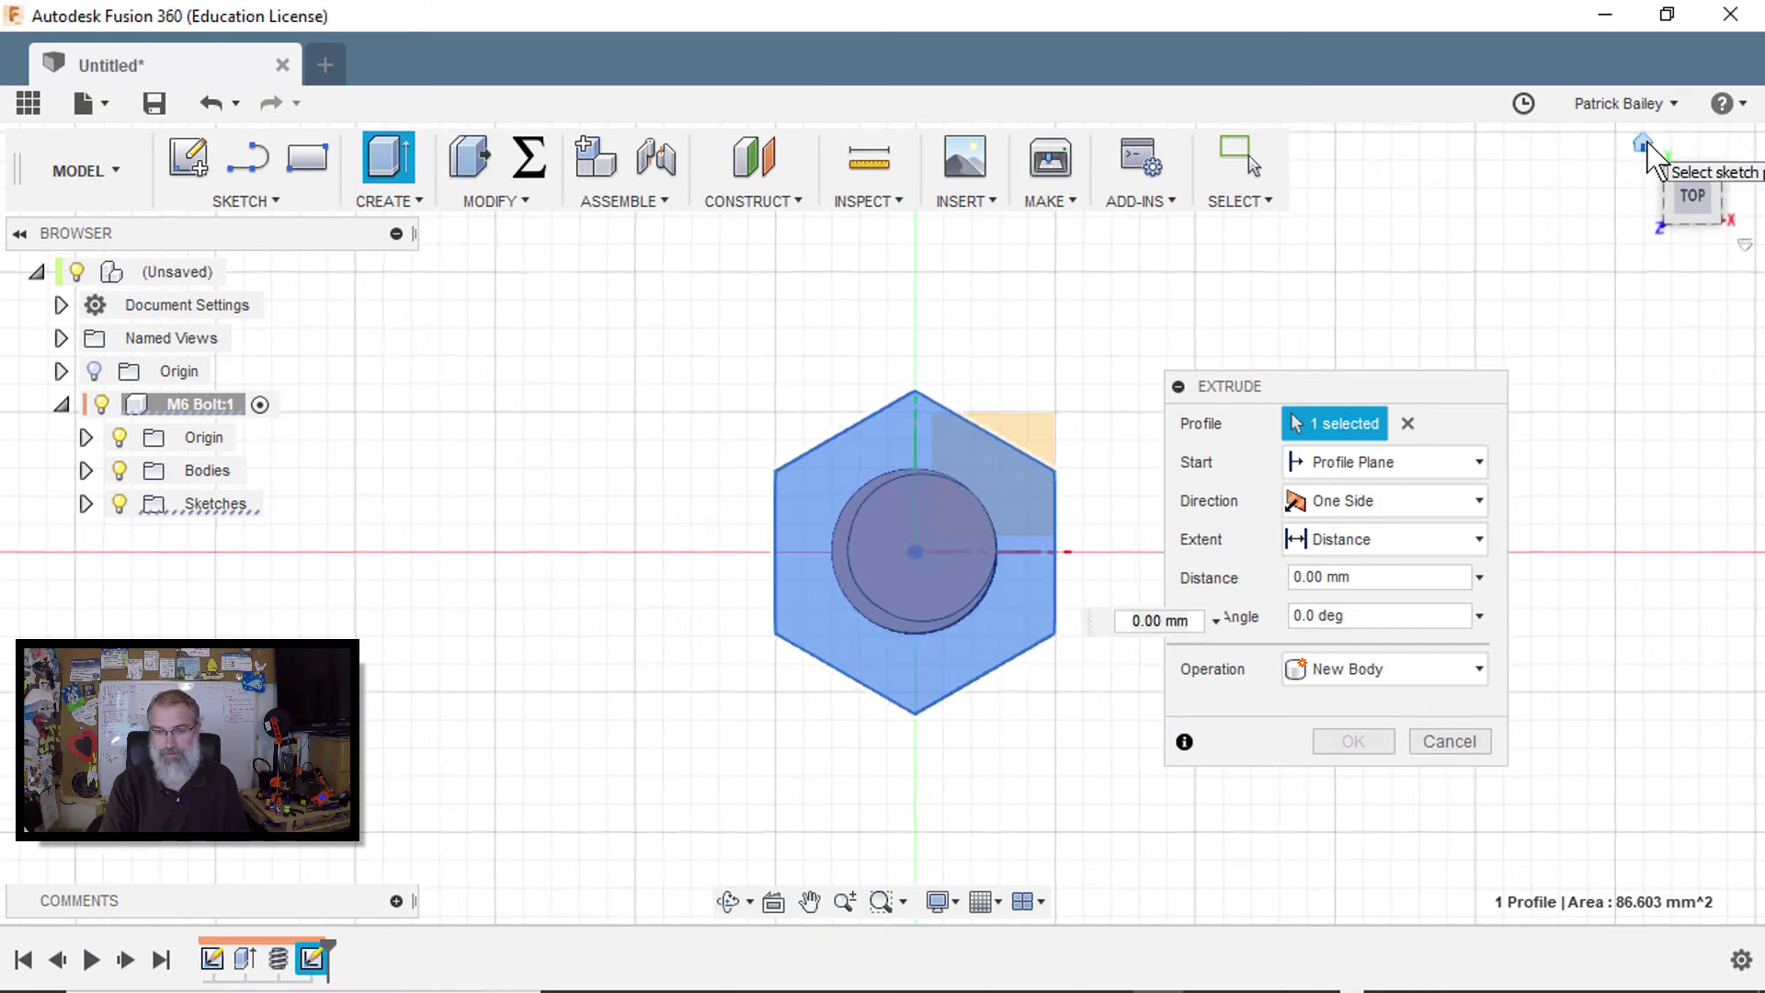
pyautogui.click(1646, 144)
pyautogui.moveTo(880, 735); pyautogui.dragTo(883, 670)
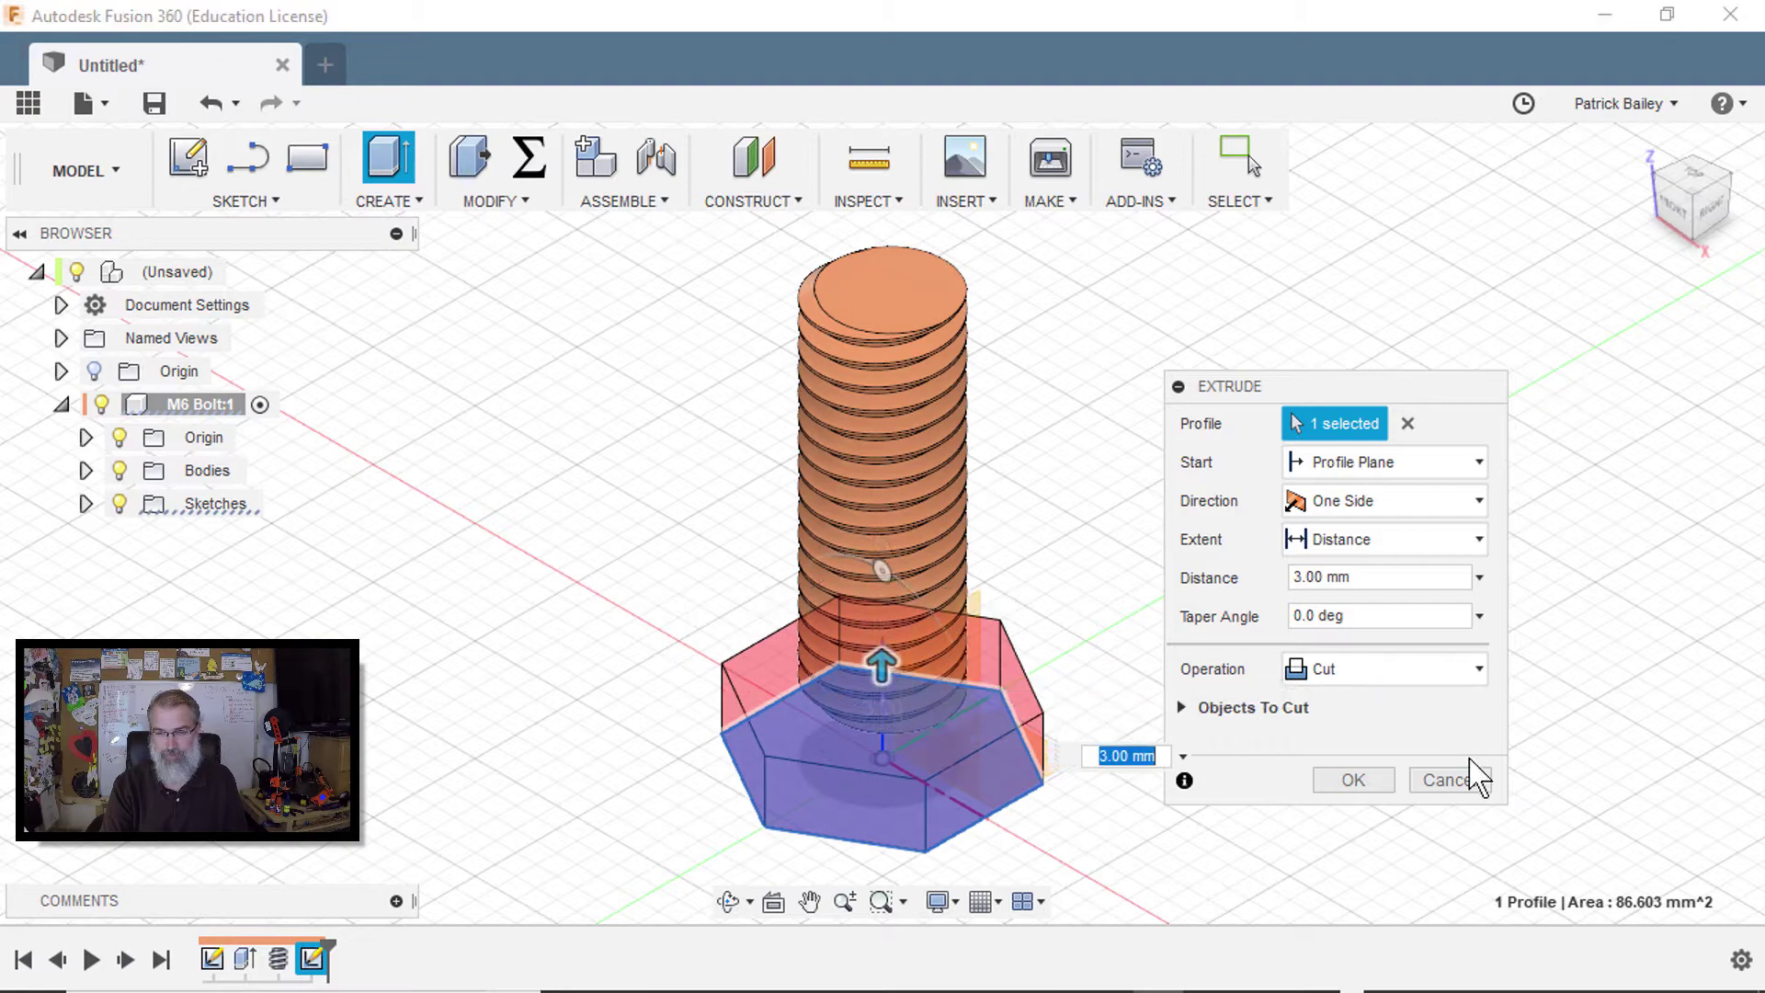
pyautogui.click(1367, 783)
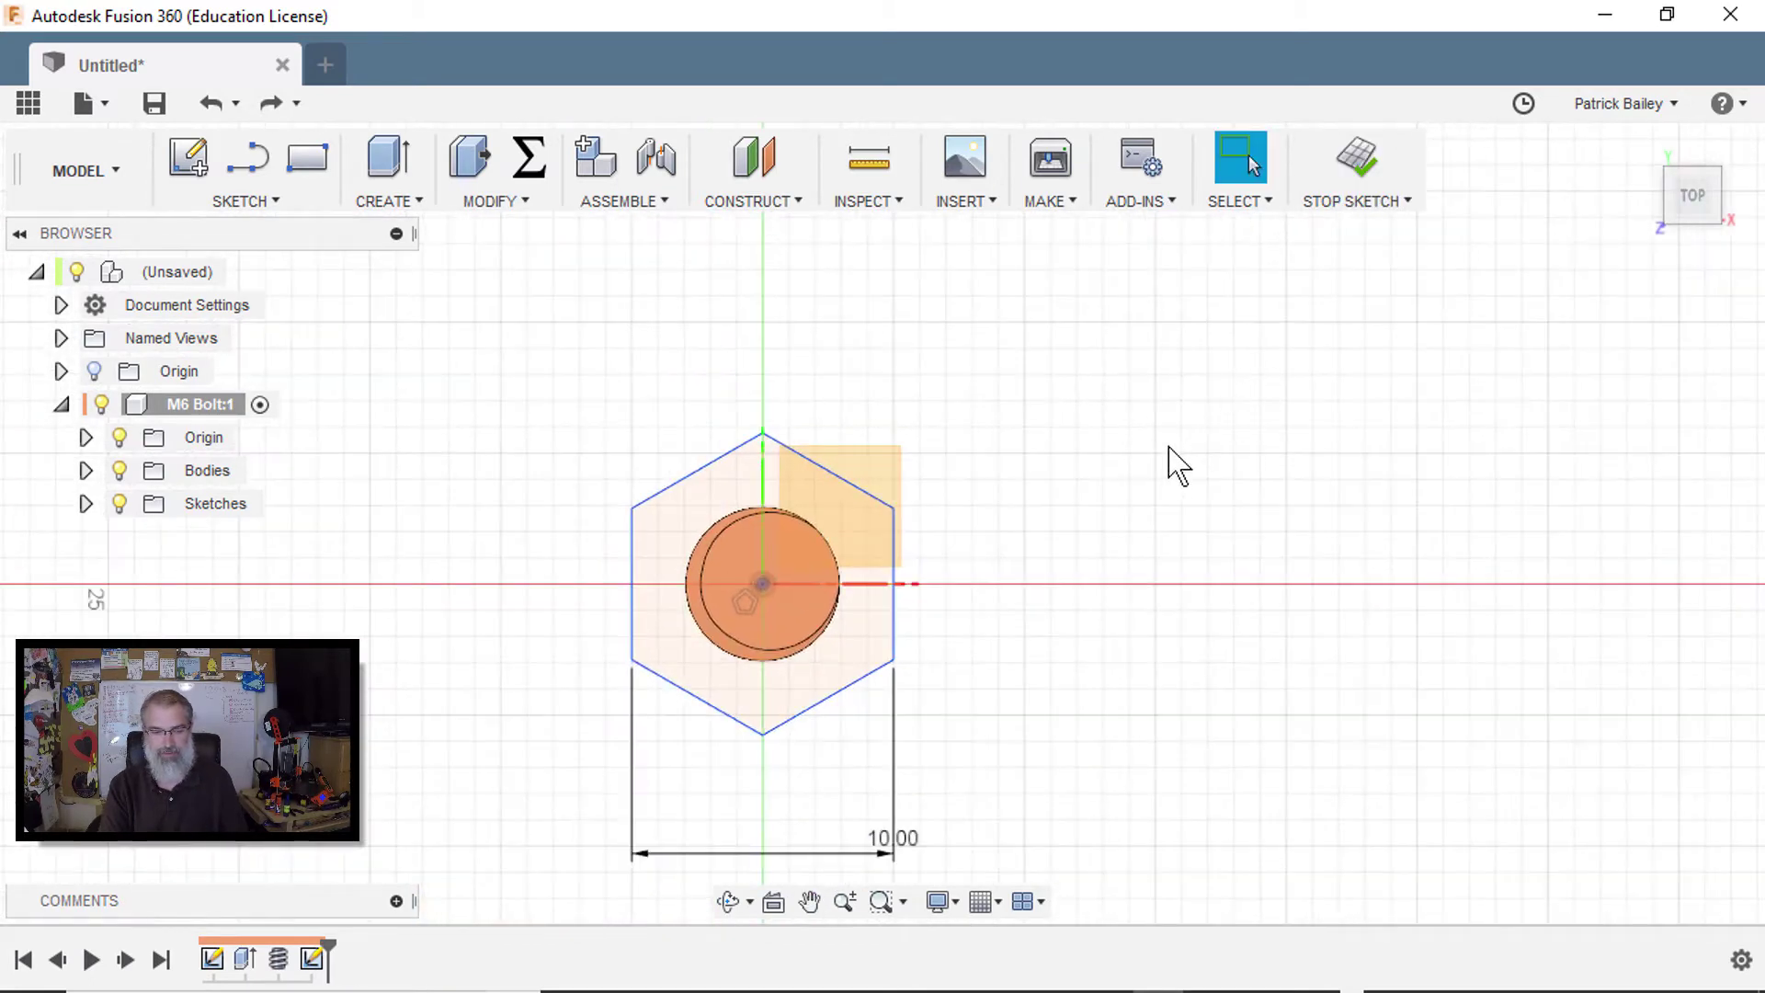
# Step: Extrude the hexagon 3 mm with the Join operation to form the bolt head
pyautogui.press('q')
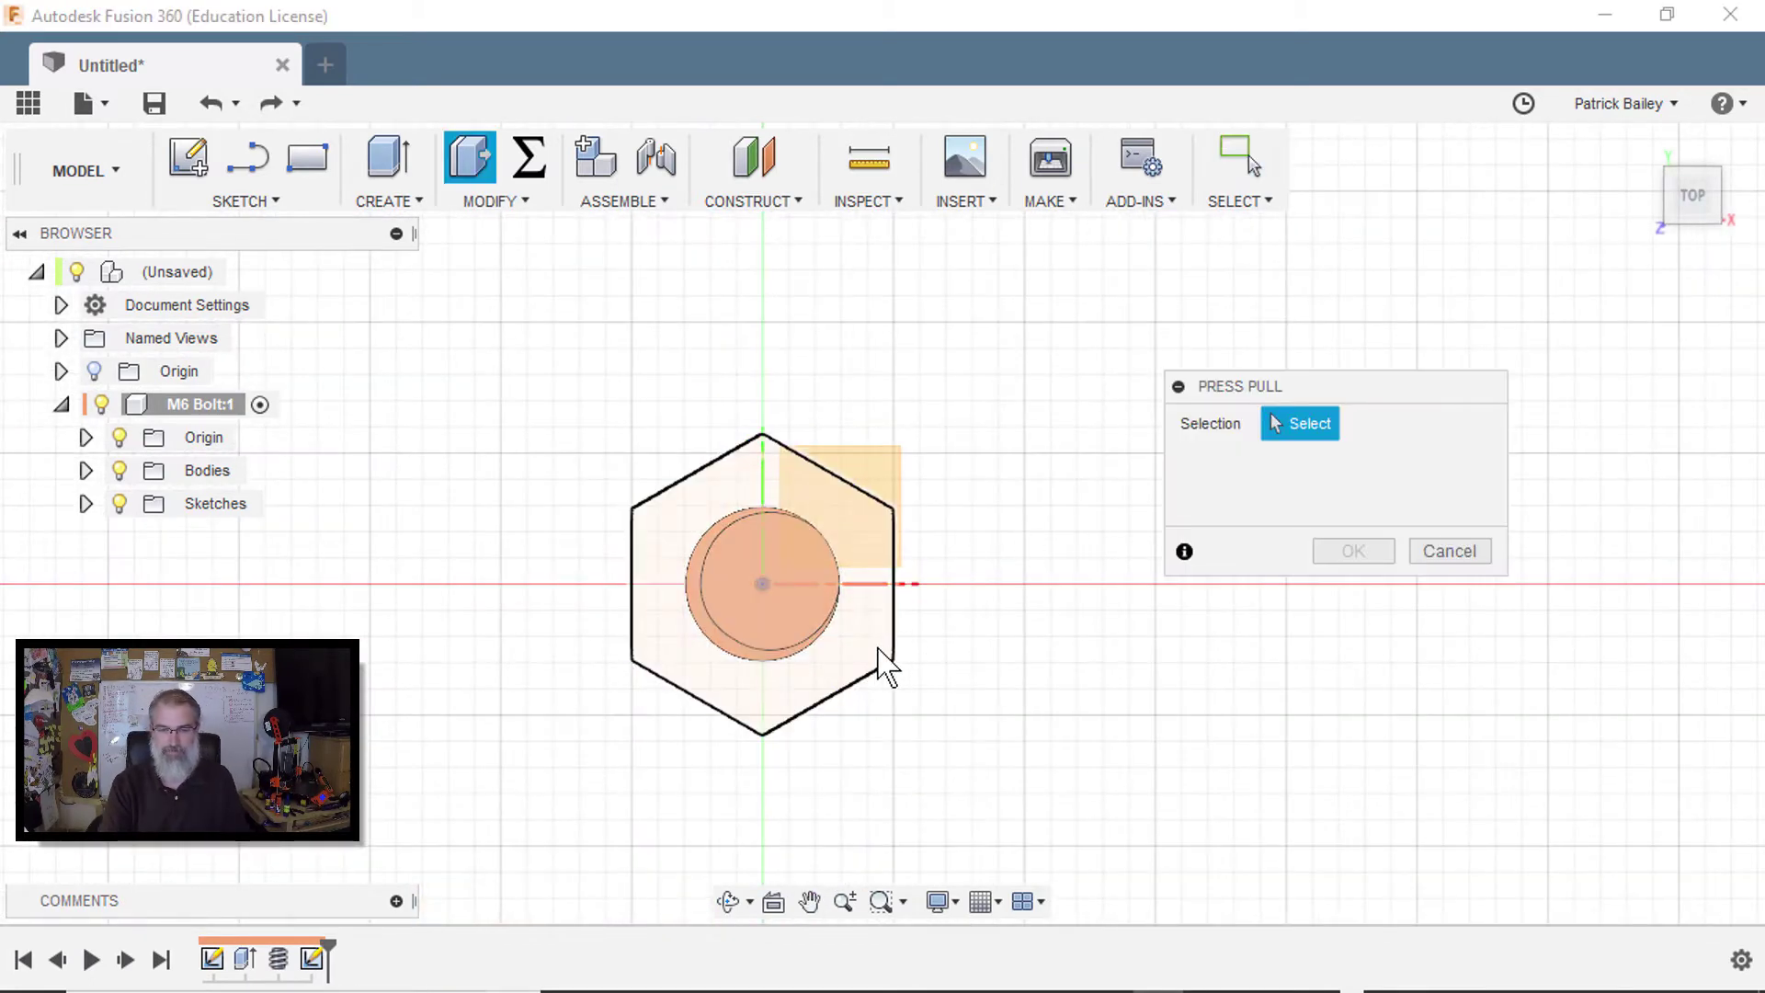
pyautogui.click(878, 664)
pyautogui.click(1643, 145)
pyautogui.moveTo(881, 735); pyautogui.dragTo(883, 658)
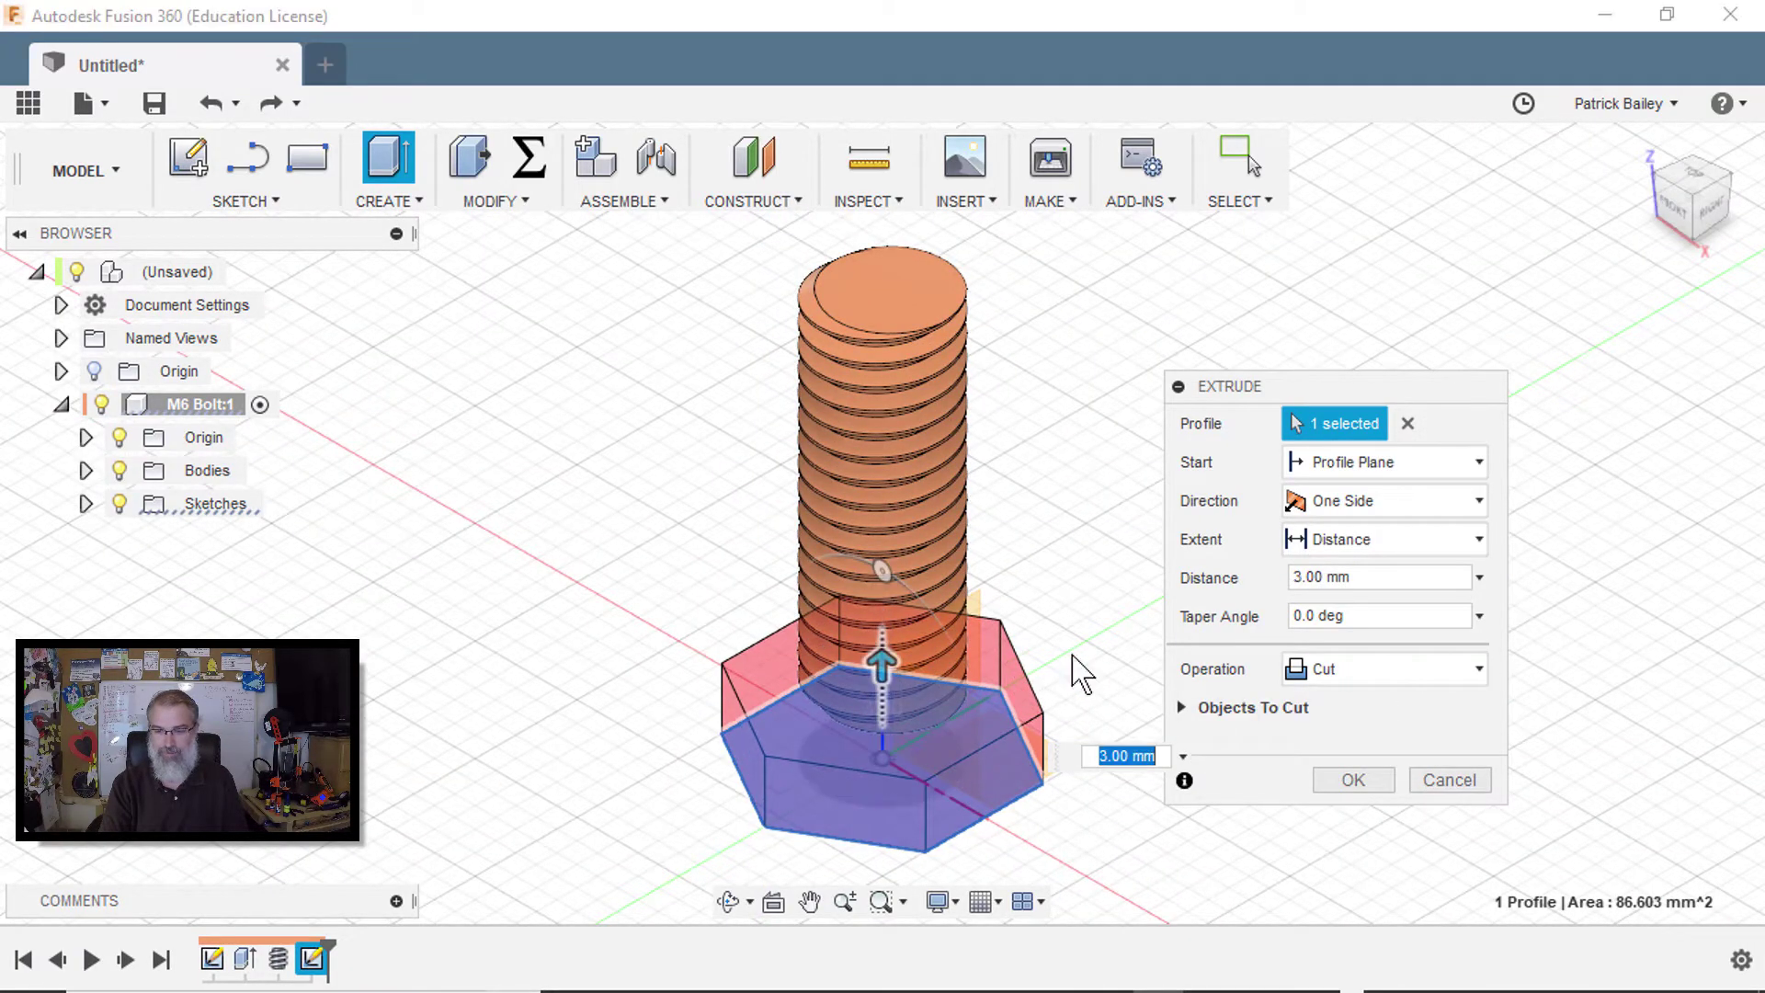
pyautogui.click(1463, 673)
pyautogui.click(1407, 720)
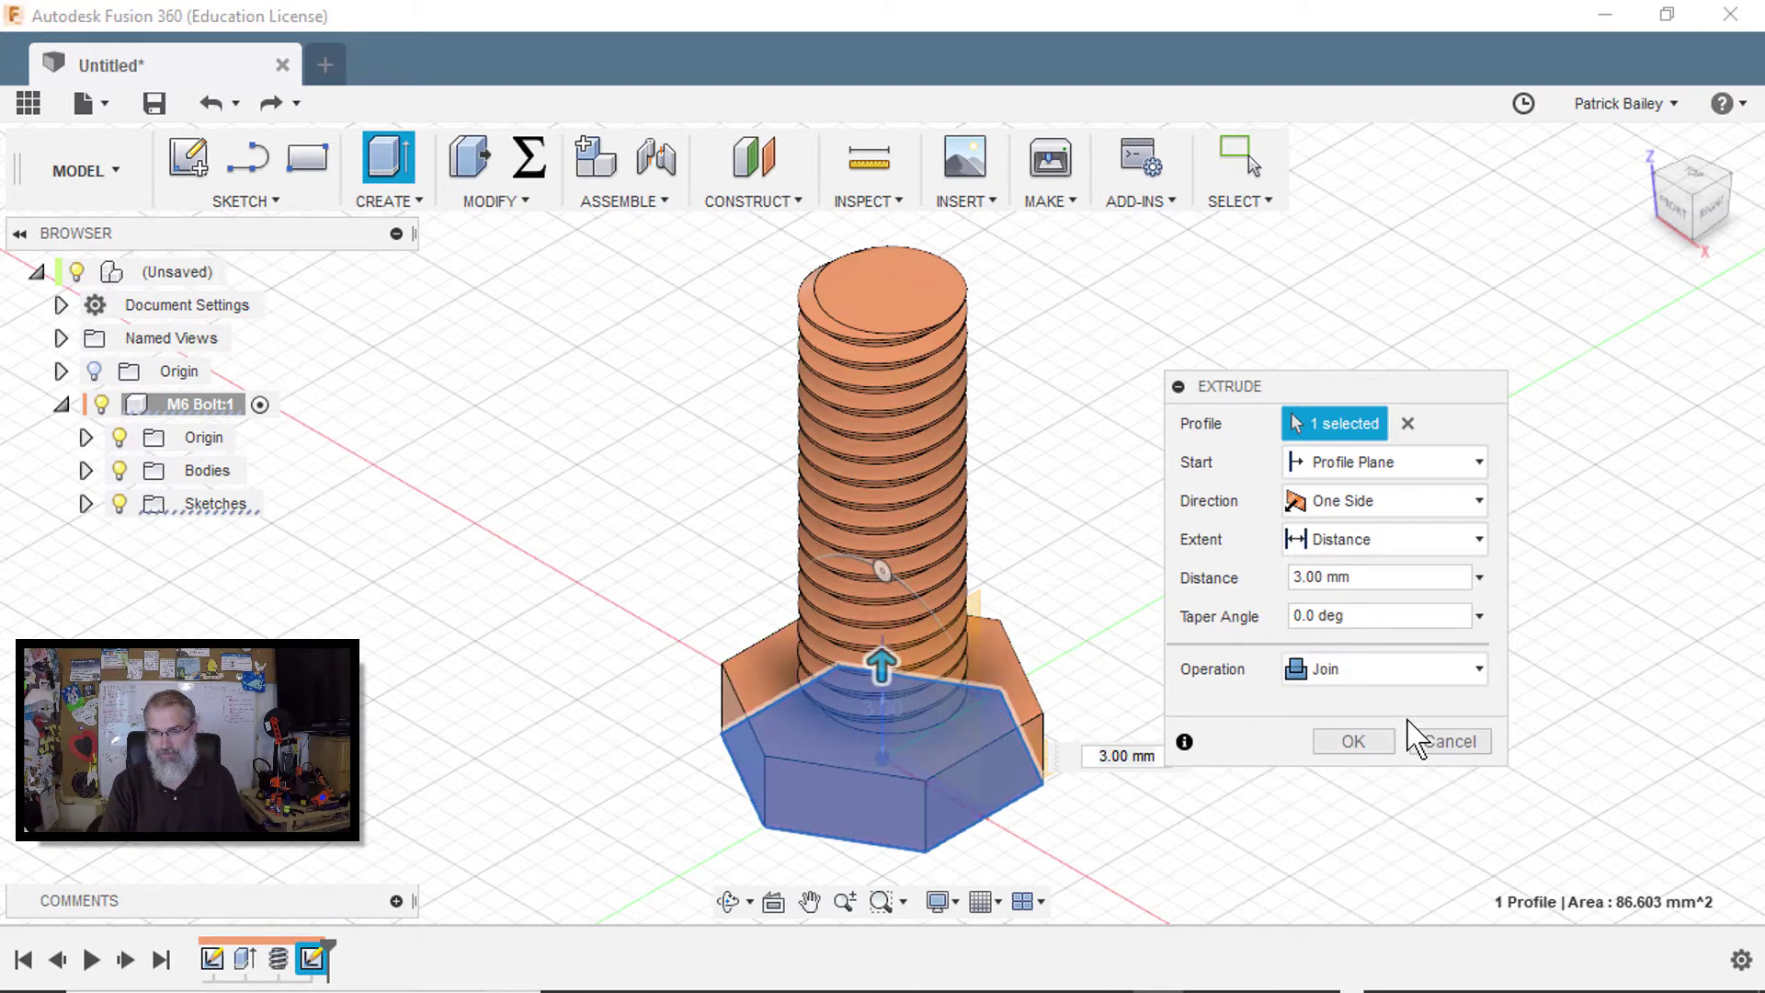
pyautogui.click(1340, 745)
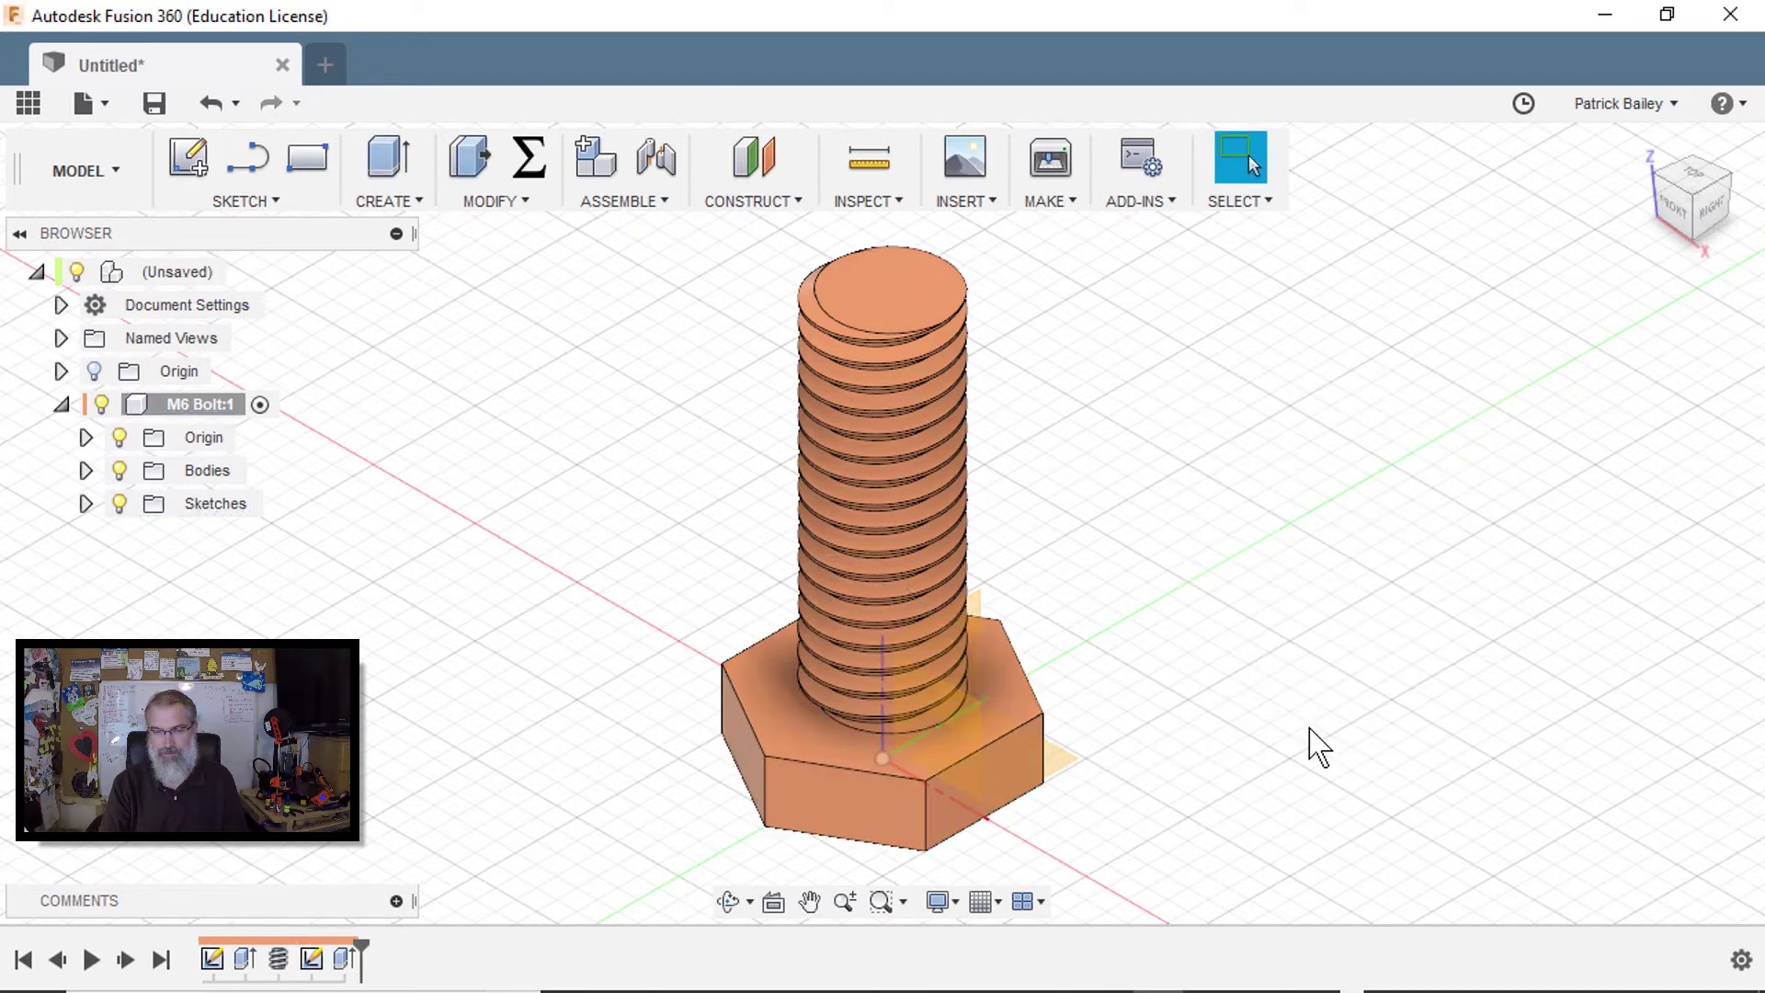
pyautogui.scroll(-3, 1289, 690)
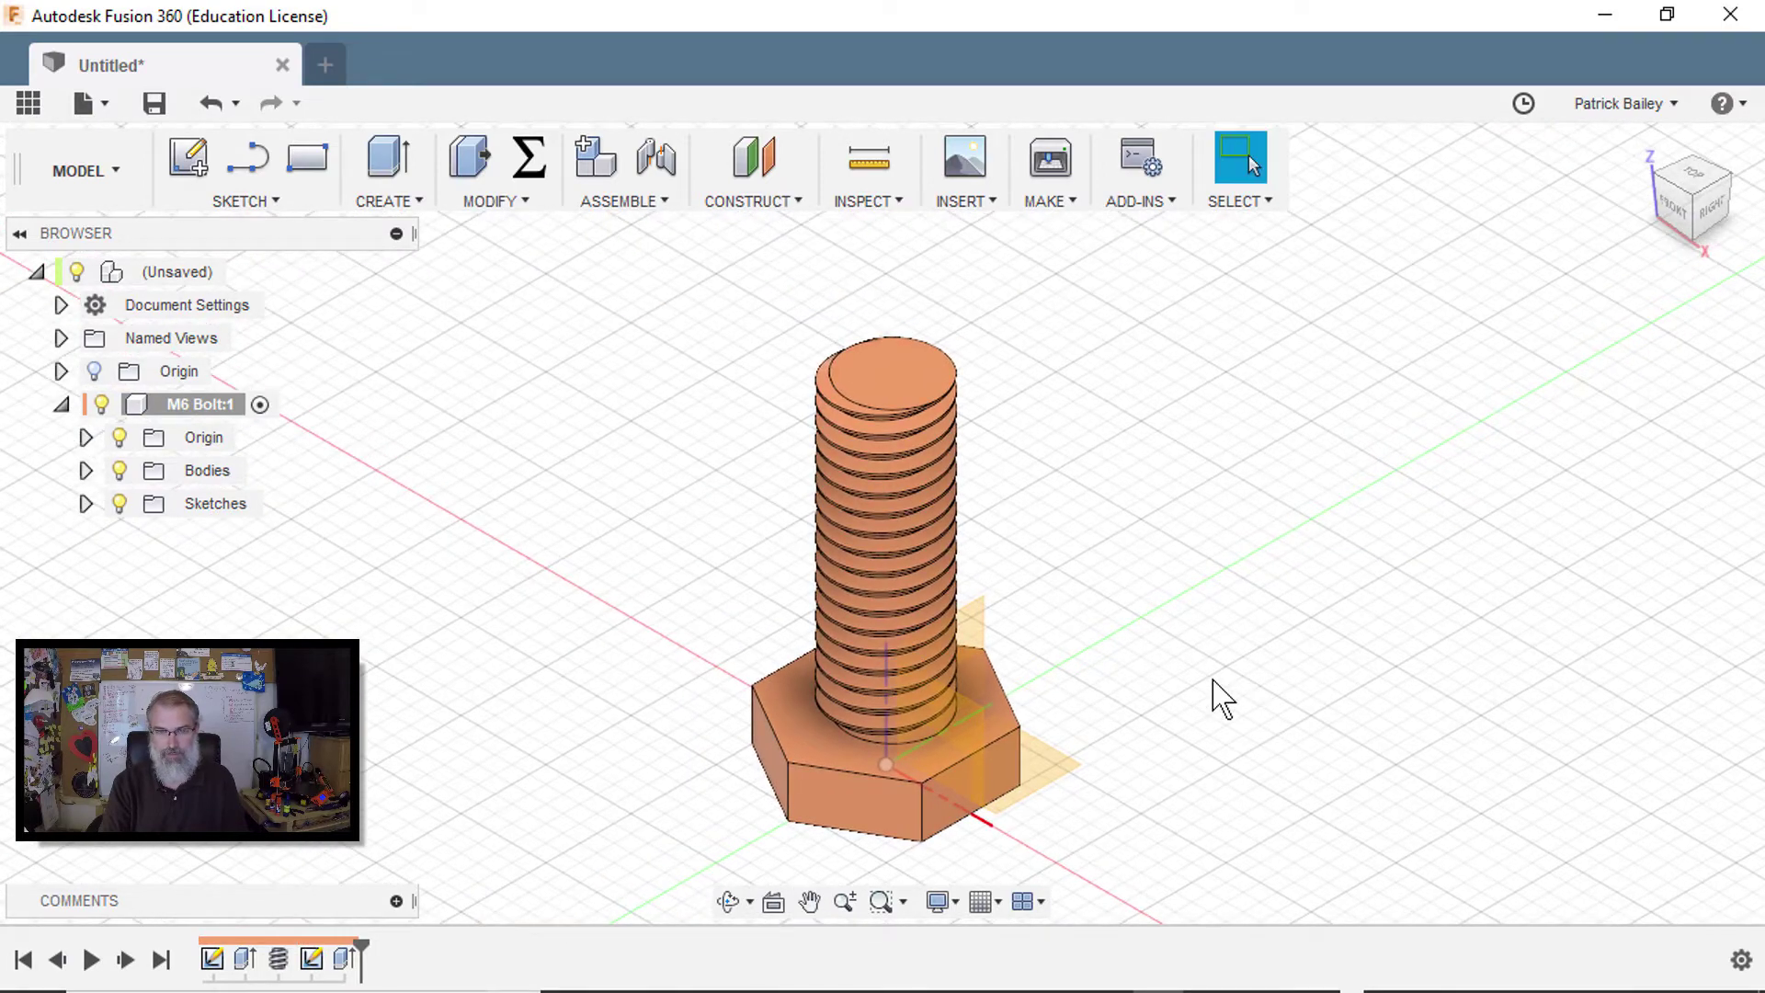
# Step: Export the bolt body with MAKE > 3D Print to bring up the Save STL dialog
pyautogui.click(1051, 205)
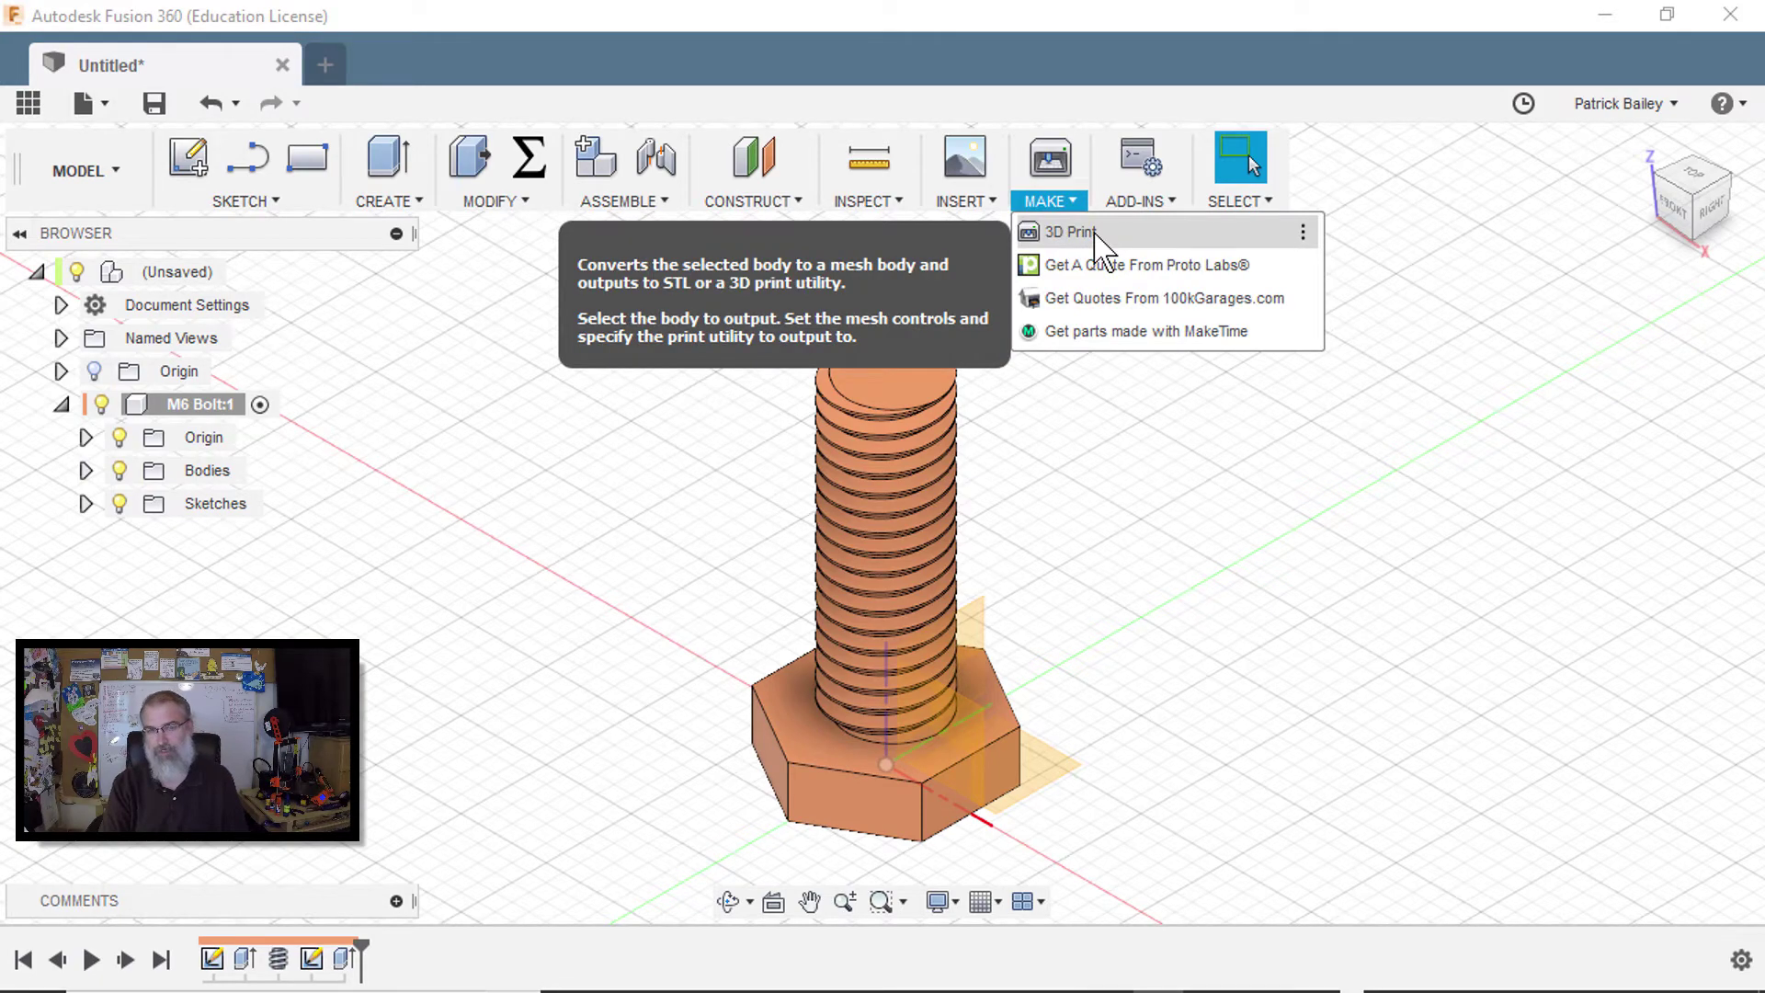
pyautogui.click(1072, 232)
pyautogui.click(913, 447)
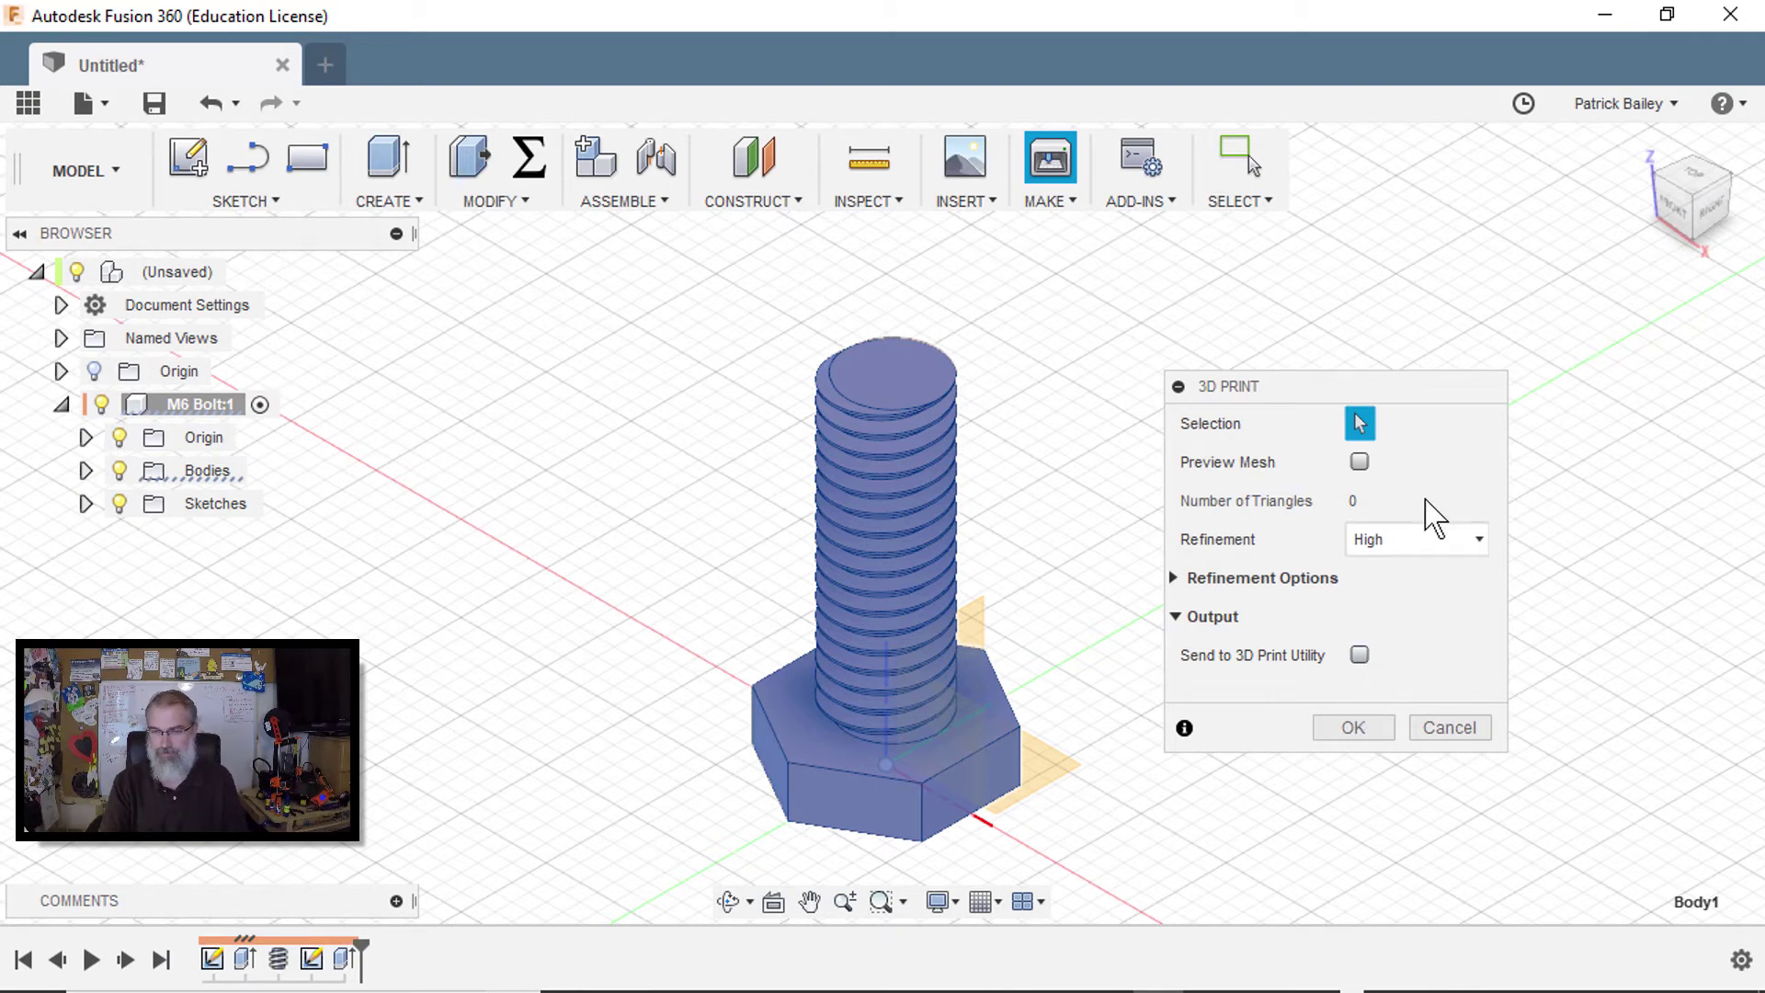
pyautogui.click(1363, 723)
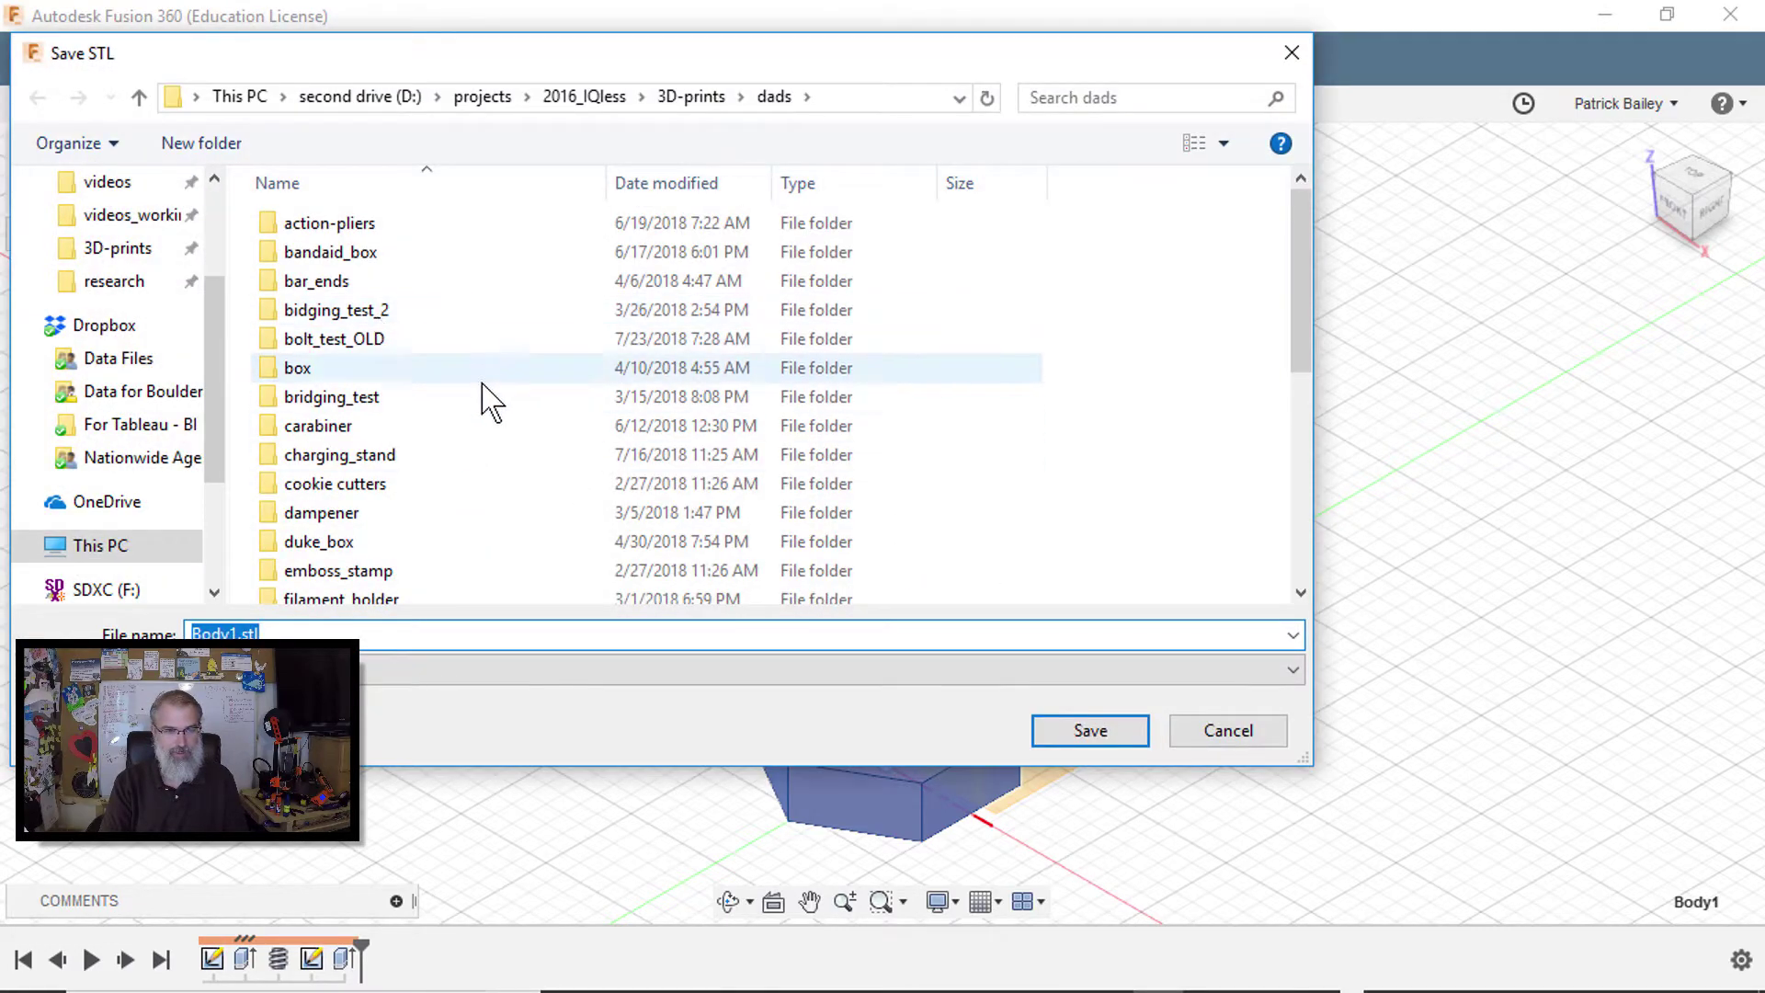
# Step: Create a new folder named bolt_test inside the dads folder
pyautogui.rightClick(495, 417)
pyautogui.moveTo(602, 771)
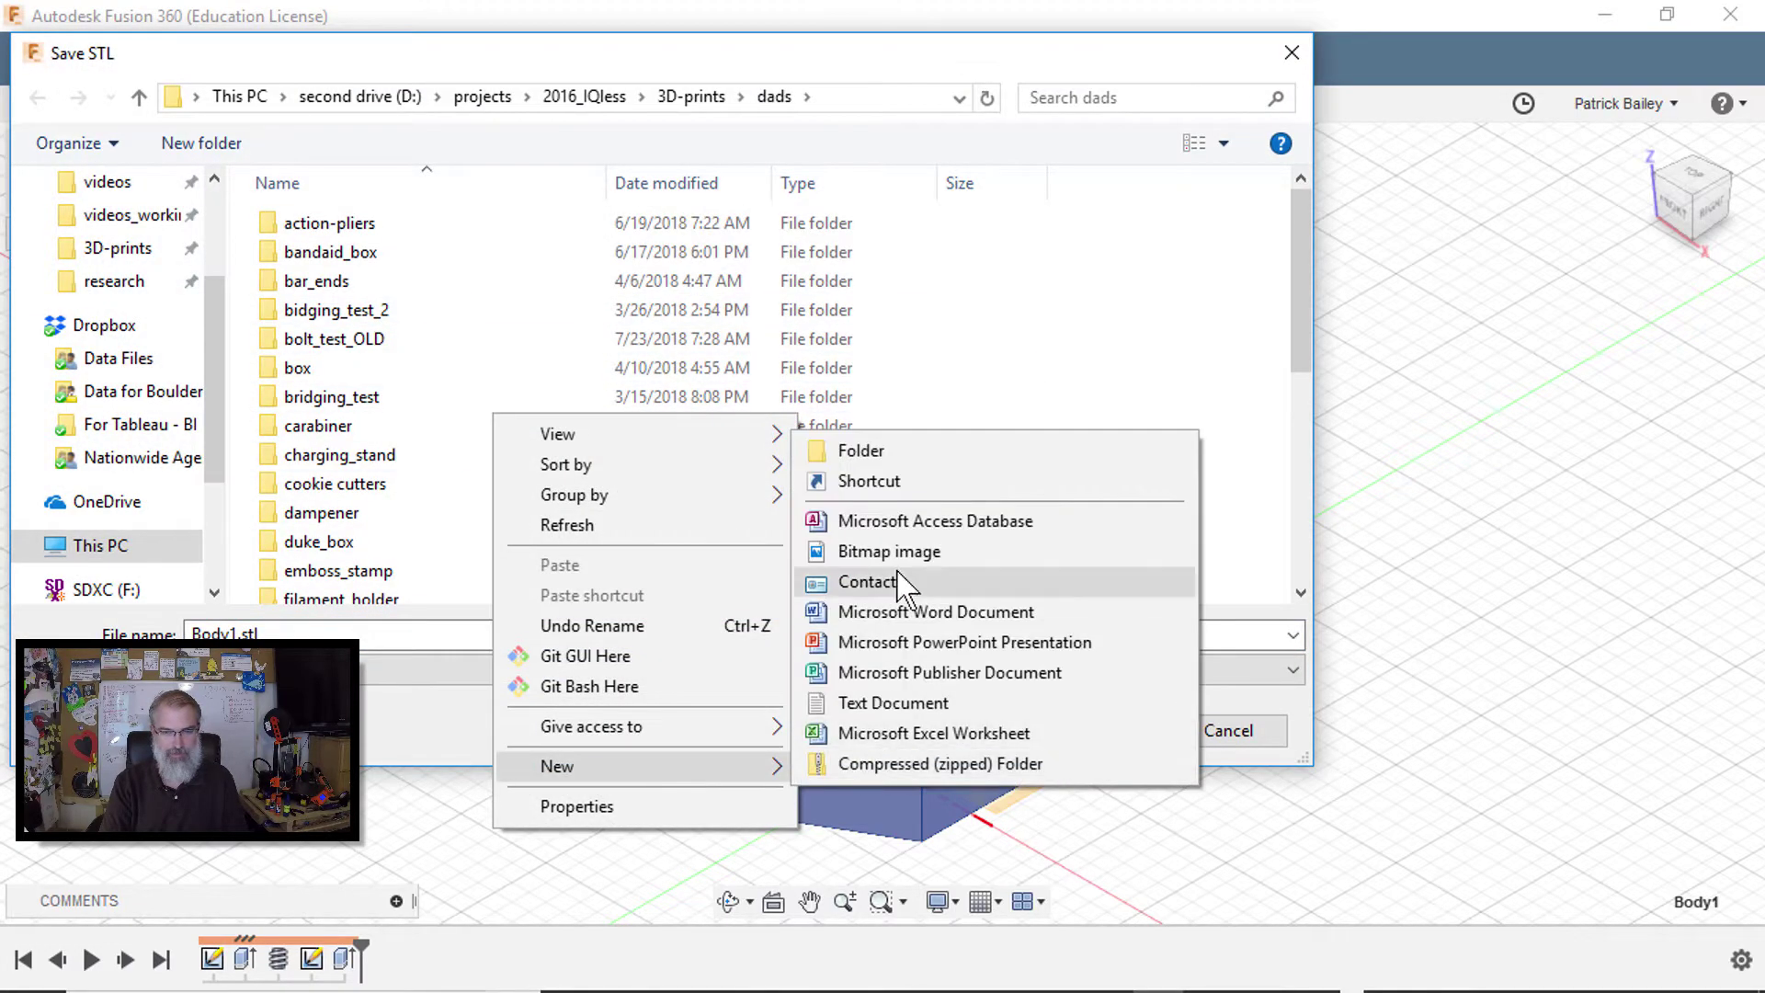
pyautogui.click(902, 454)
pyautogui.write('bolt_test')
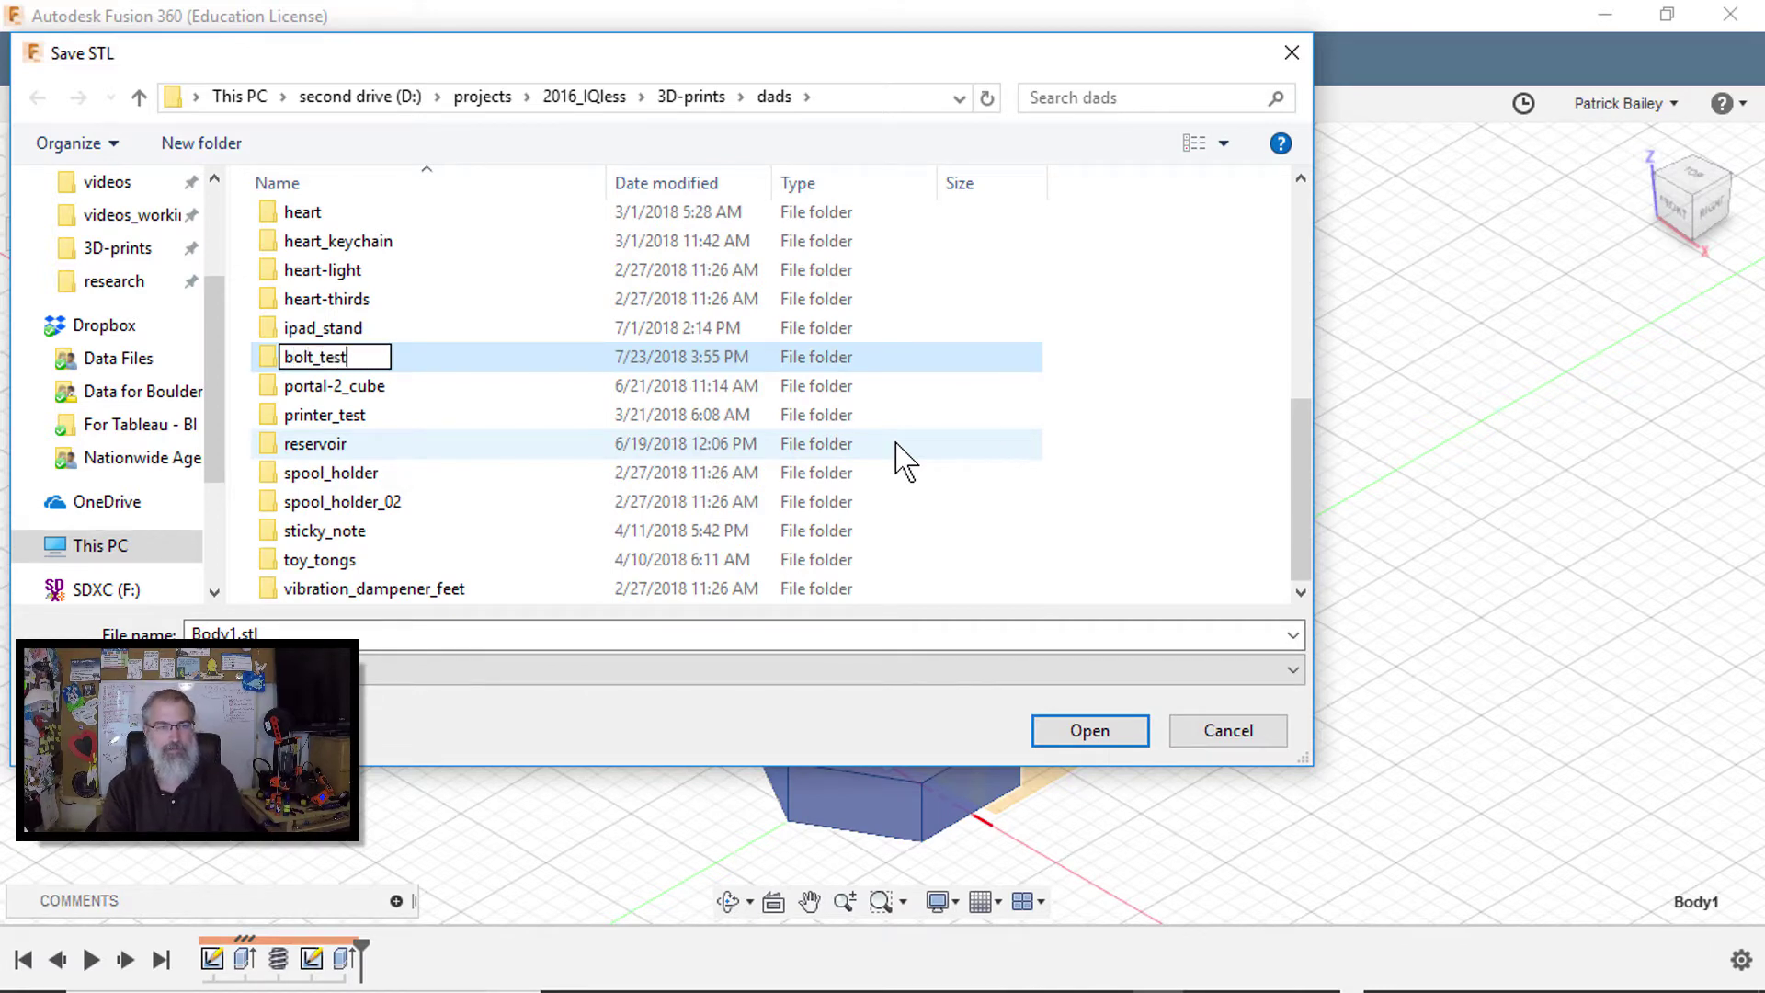
pyautogui.click(304, 354)
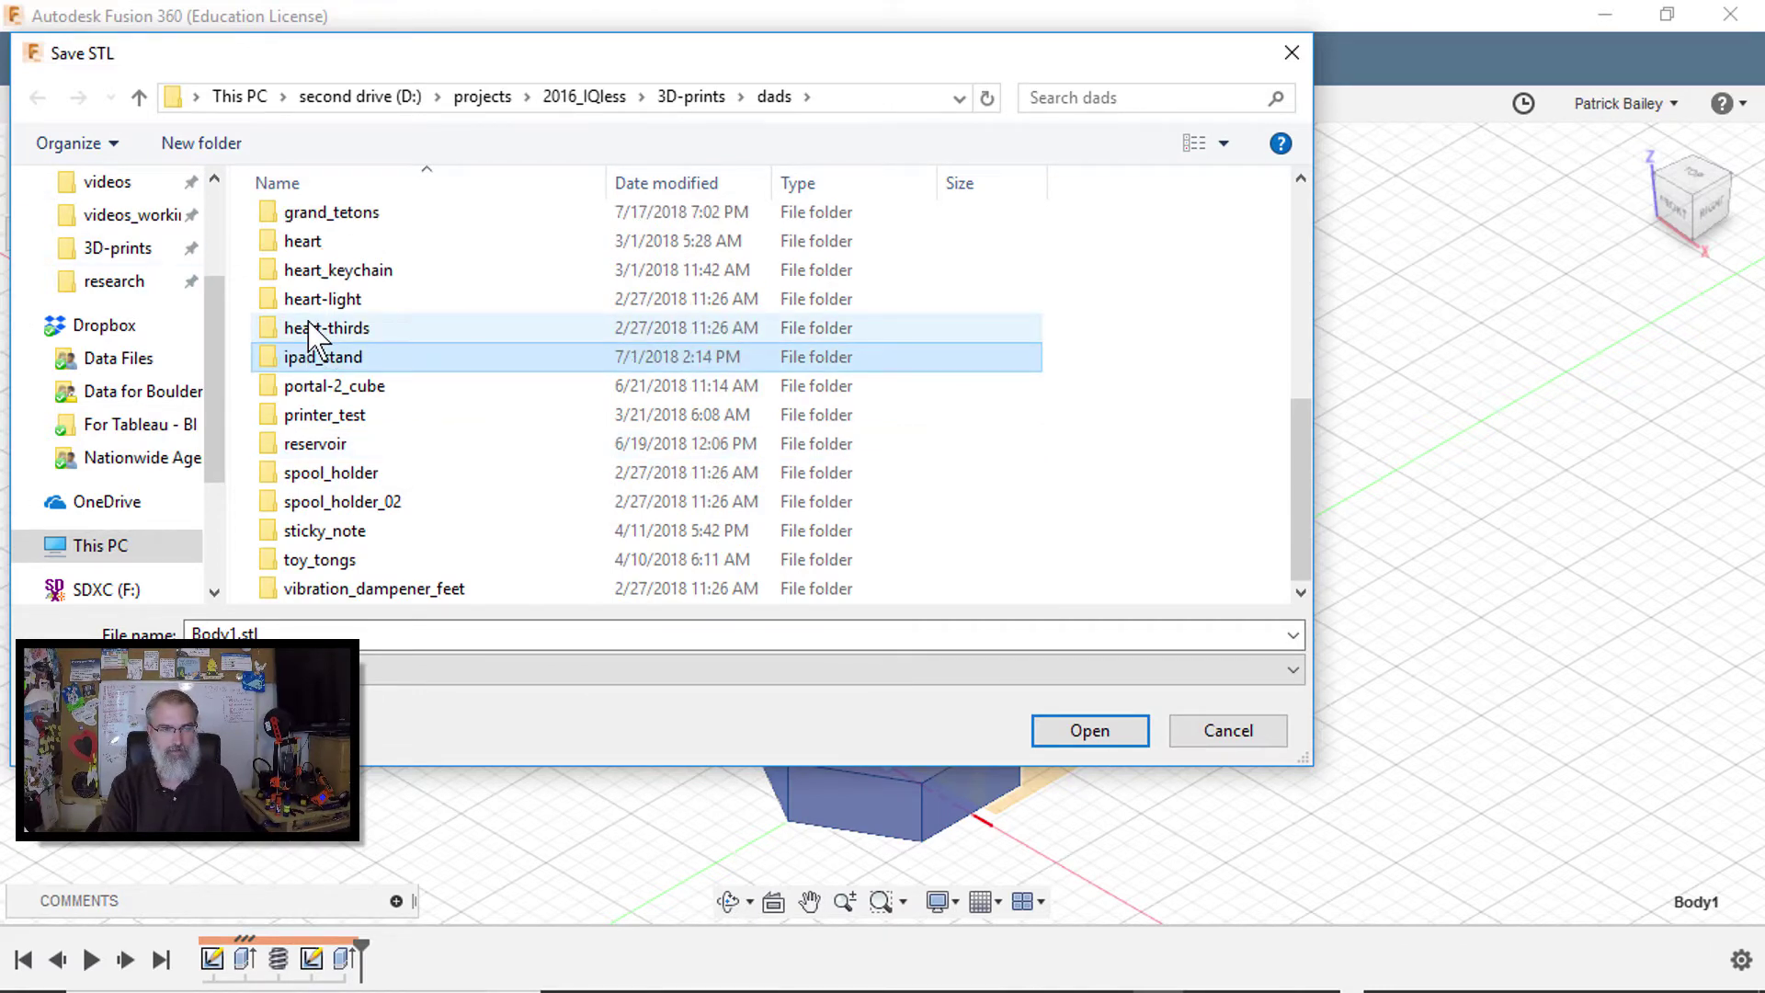
# Step: Save the bolt STL as 'M6 bolt' inside the bolt_test folder
pyautogui.scroll(5, 344, 381)
pyautogui.click(303, 274)
pyautogui.doubleClick(303, 274)
pyautogui.doubleClick(259, 635)
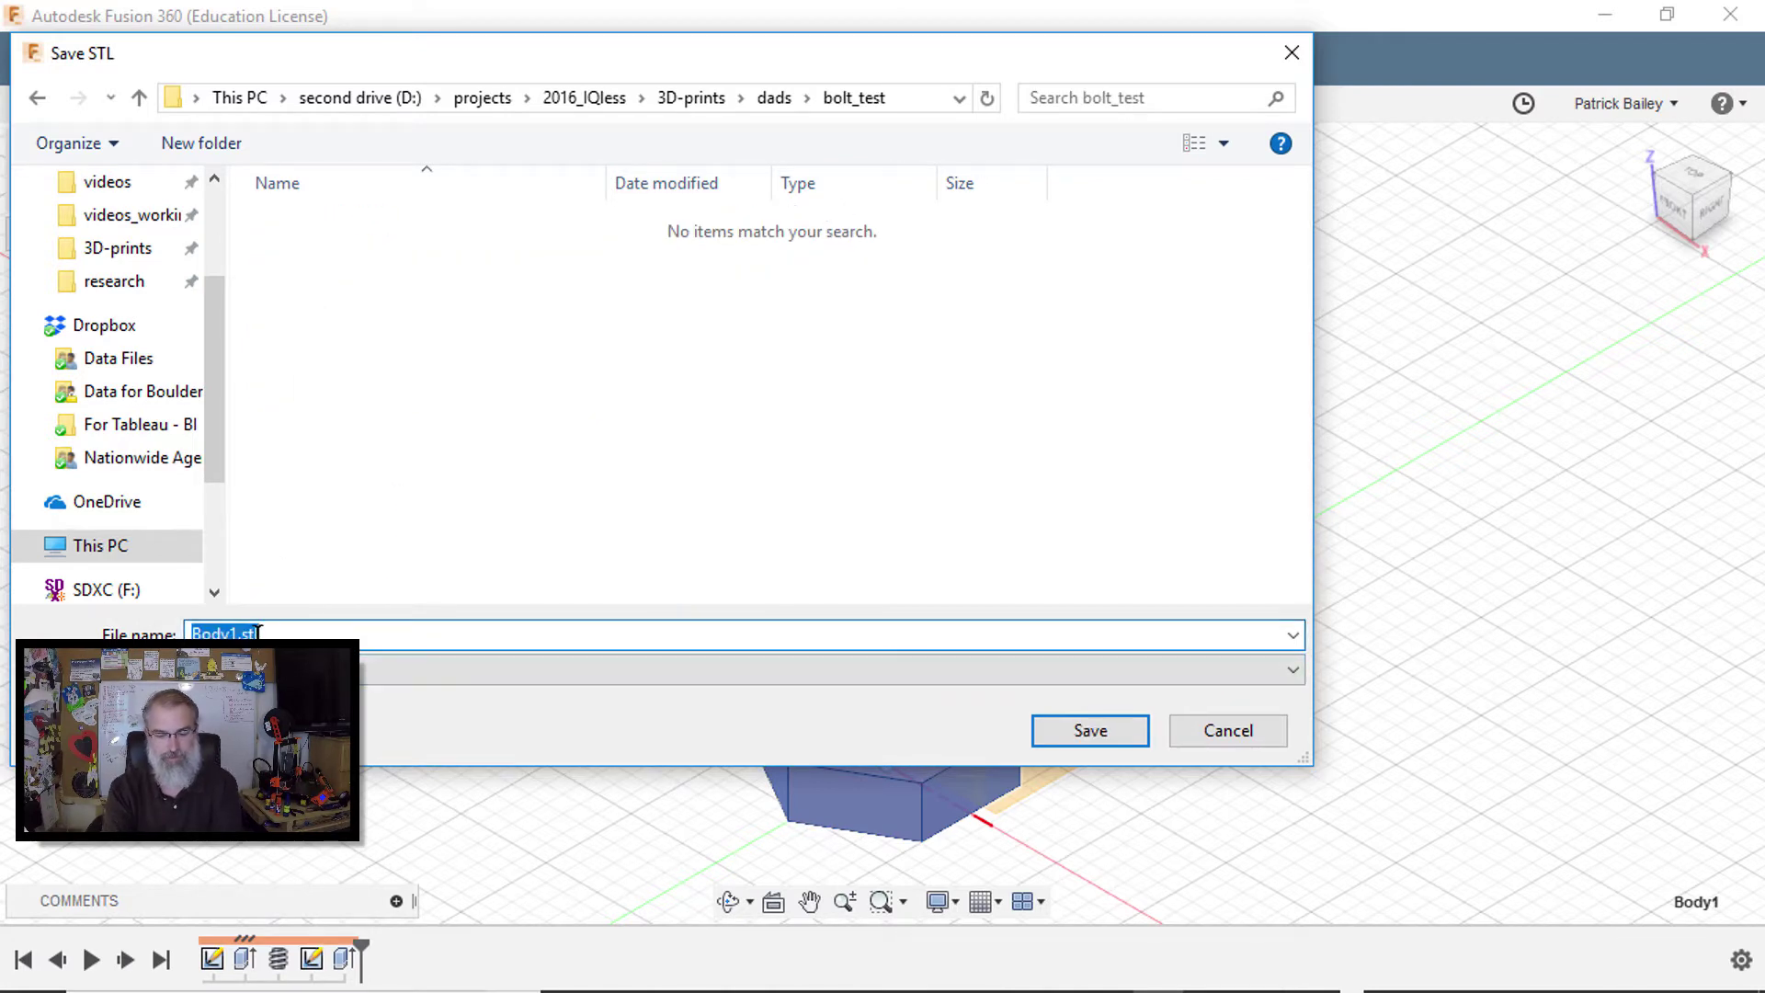
pyautogui.write('M6 bolt')
pyautogui.press('Return')
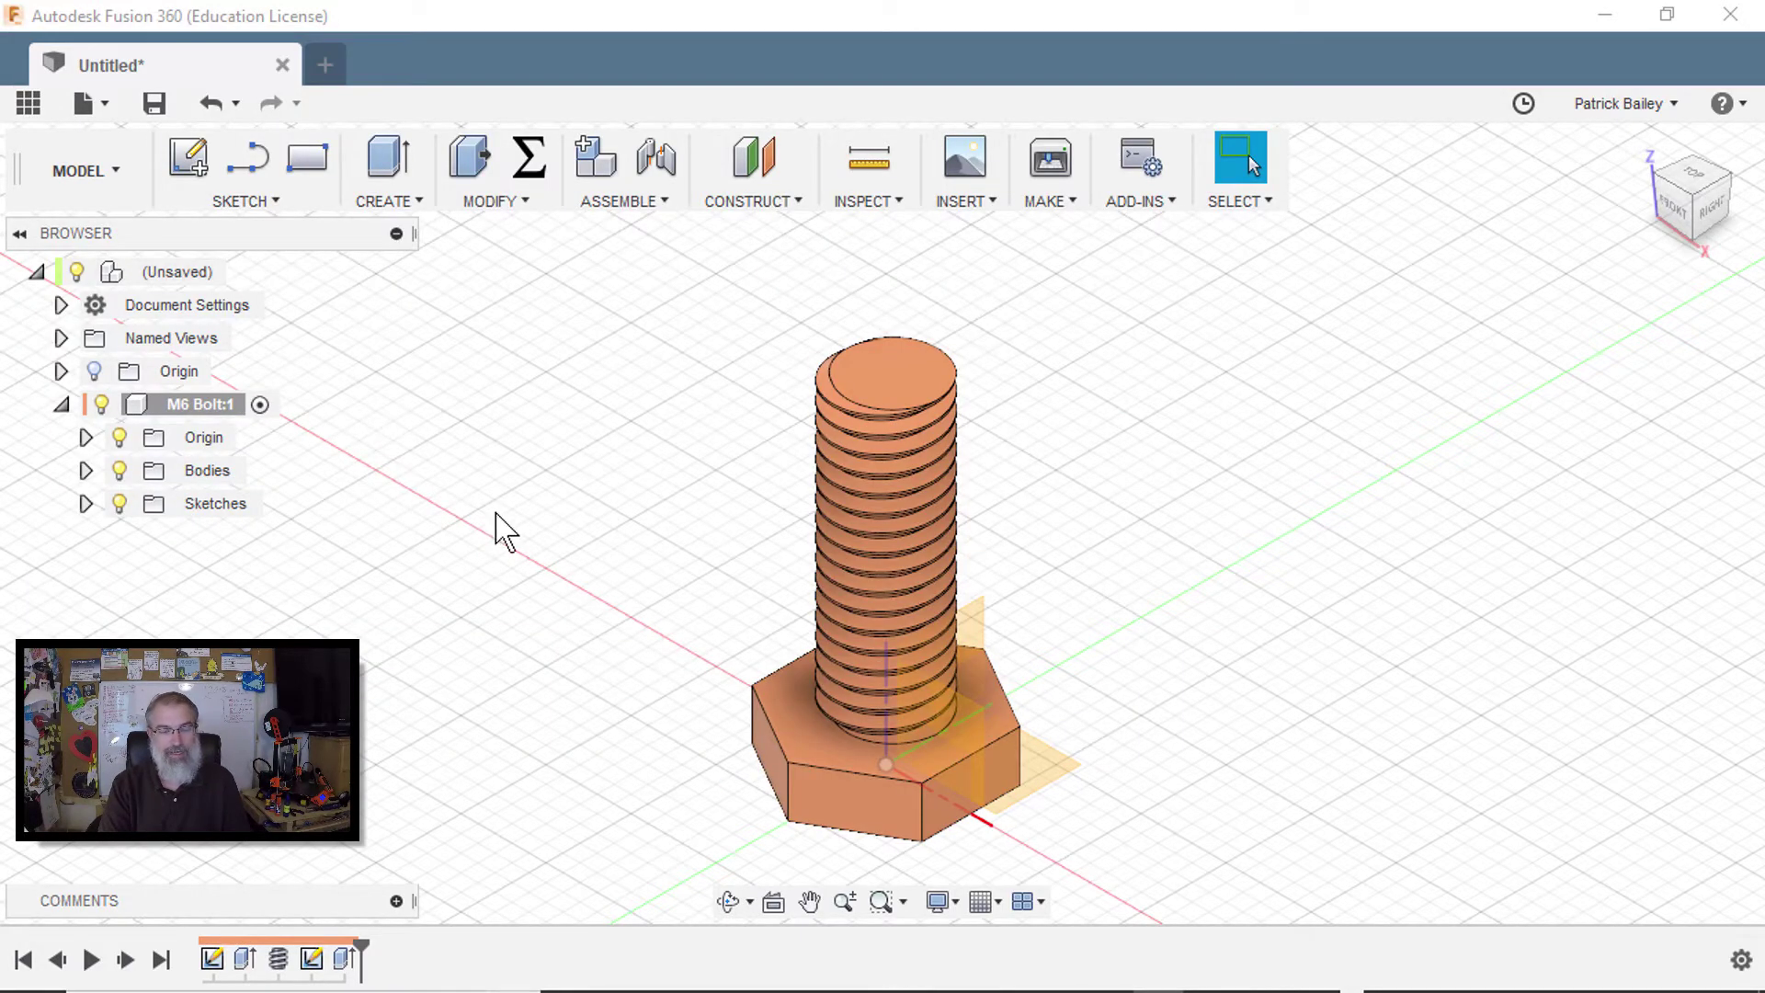
# Step: Add Component2 under the design root, hide the M6 Bolt, and expand Component2
pyautogui.scroll(-2, 501, 524)
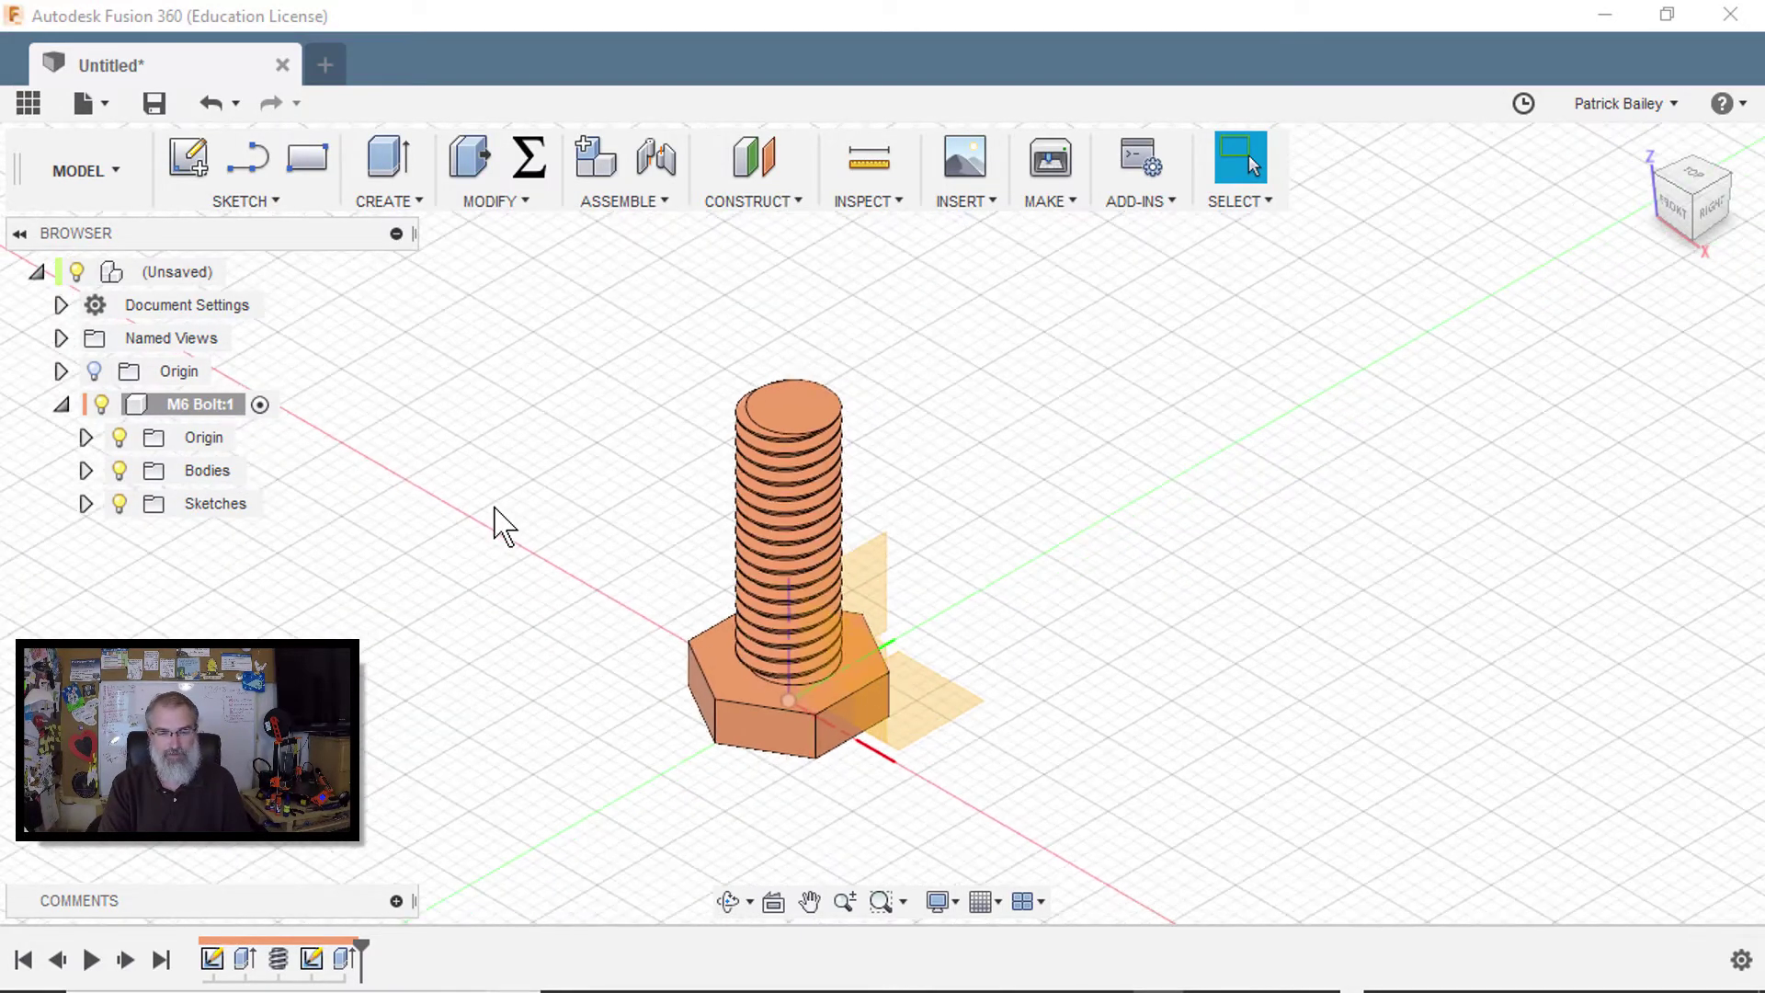
pyautogui.rightClick(167, 274)
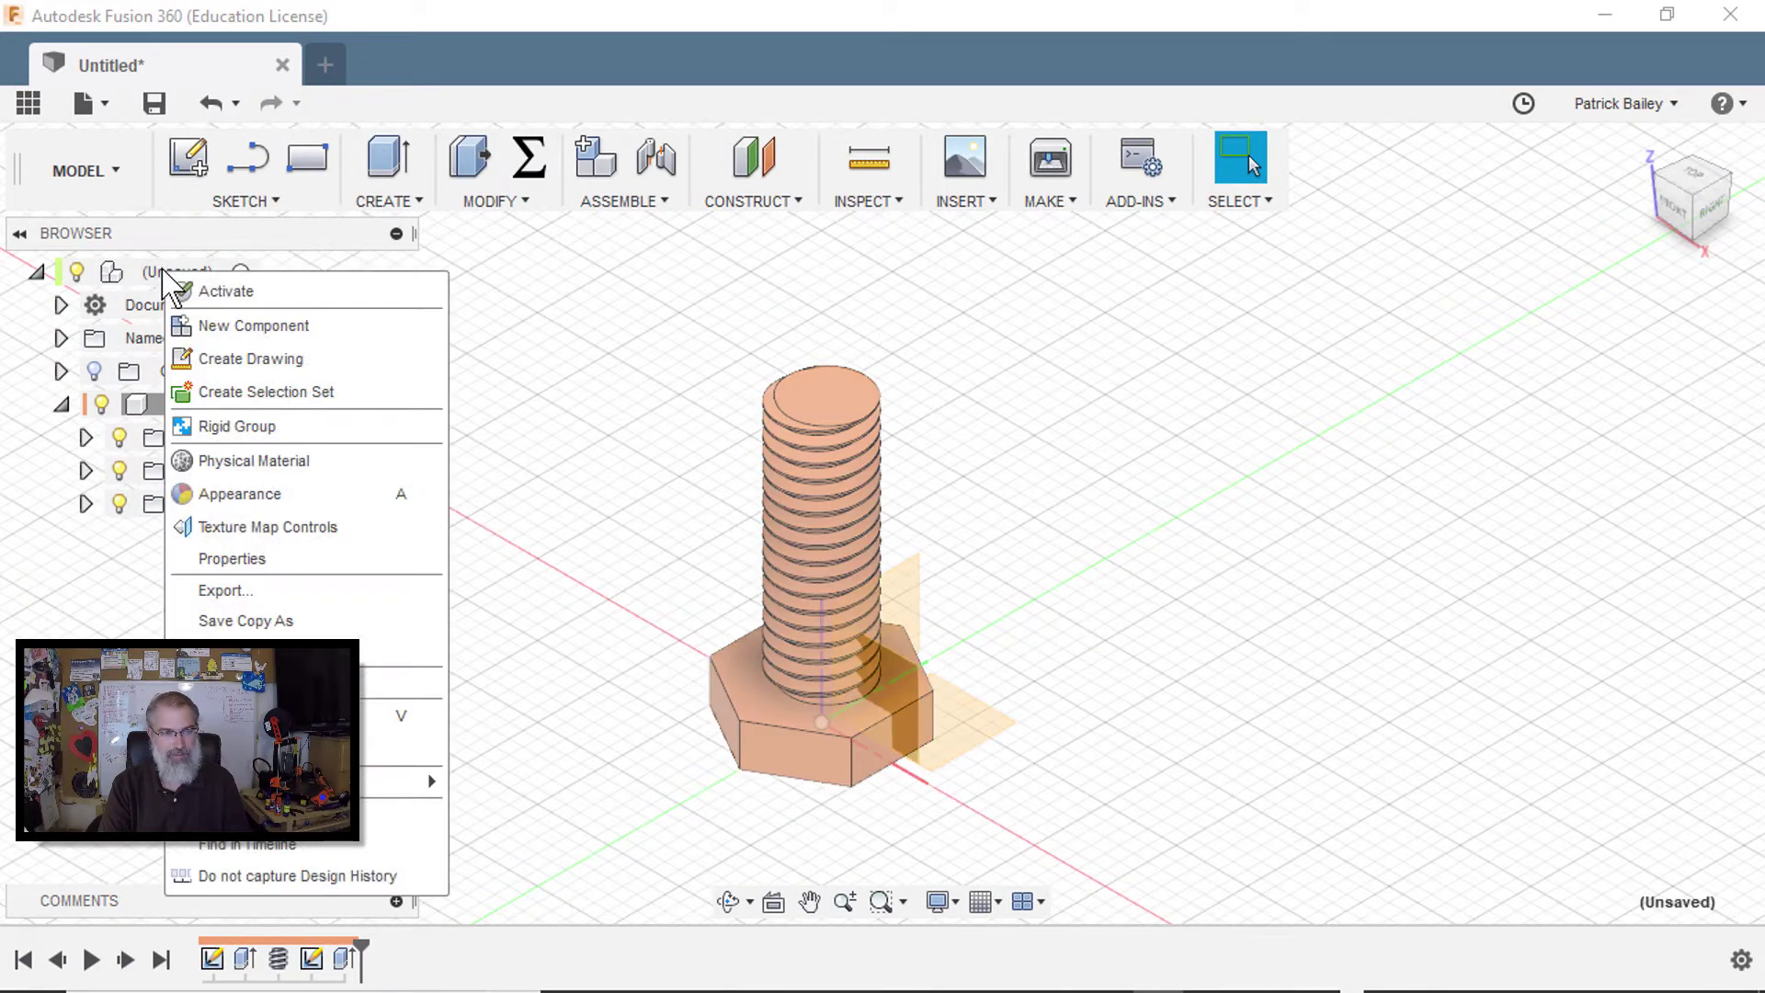
pyautogui.click(202, 326)
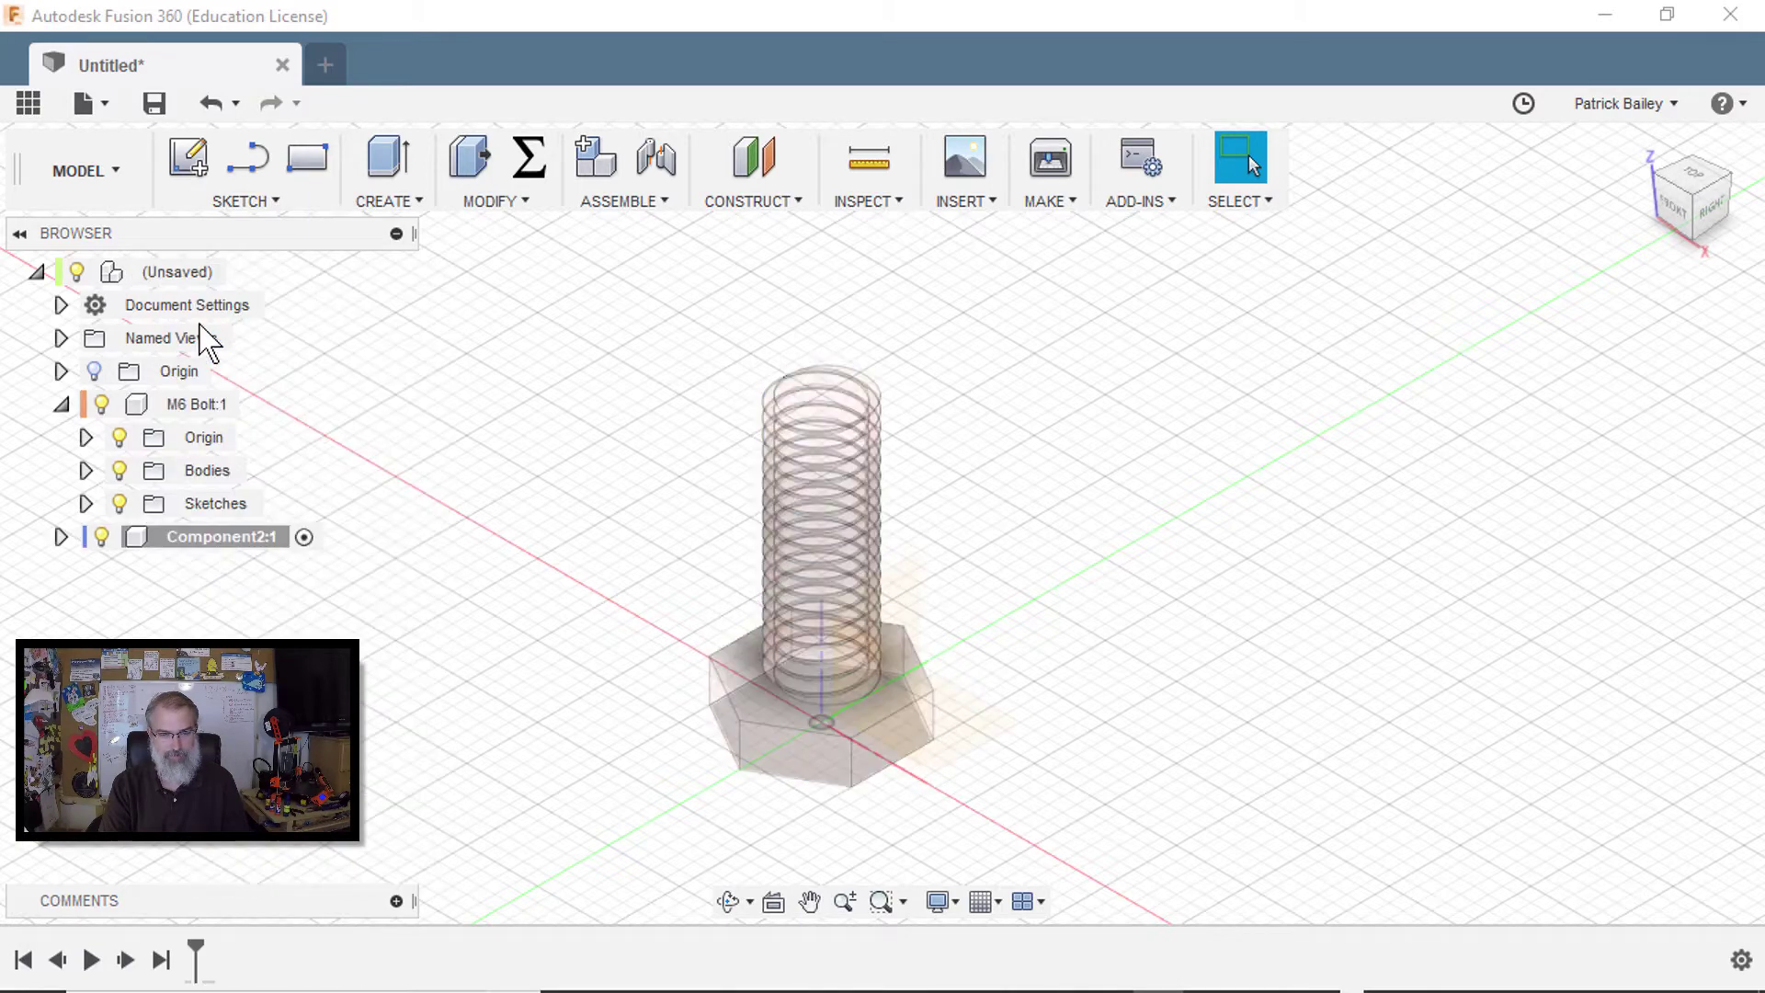
pyautogui.click(101, 405)
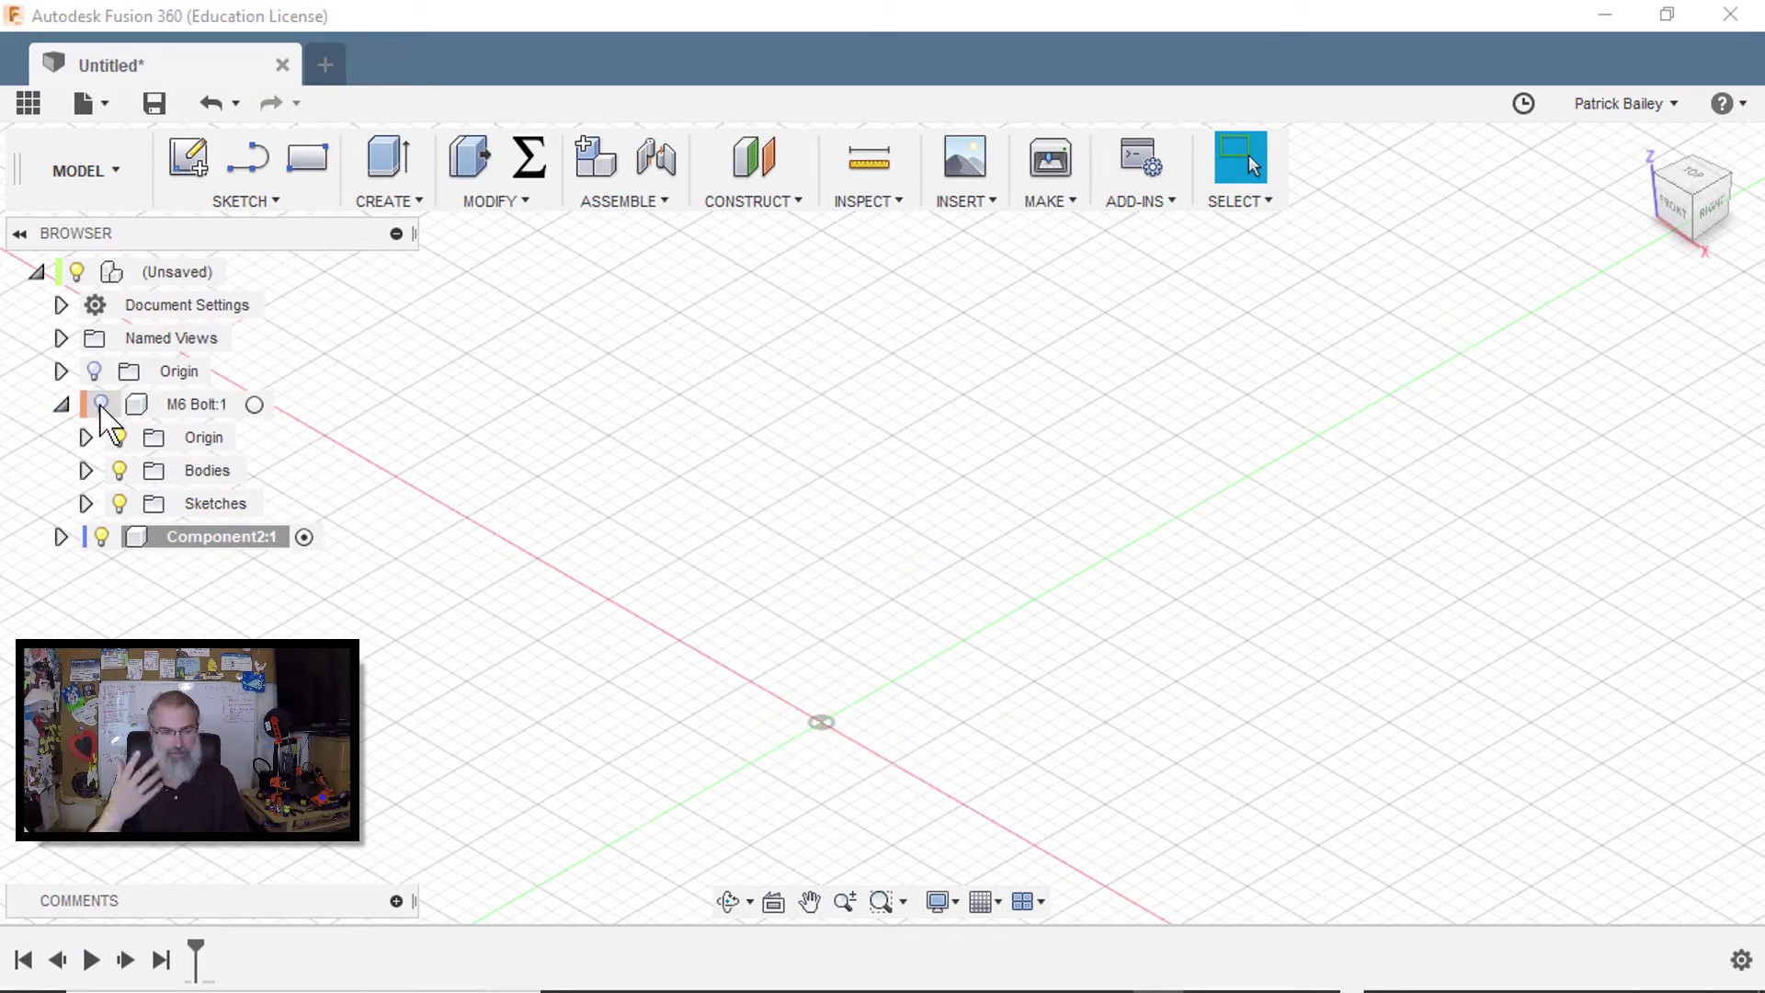
pyautogui.click(61, 537)
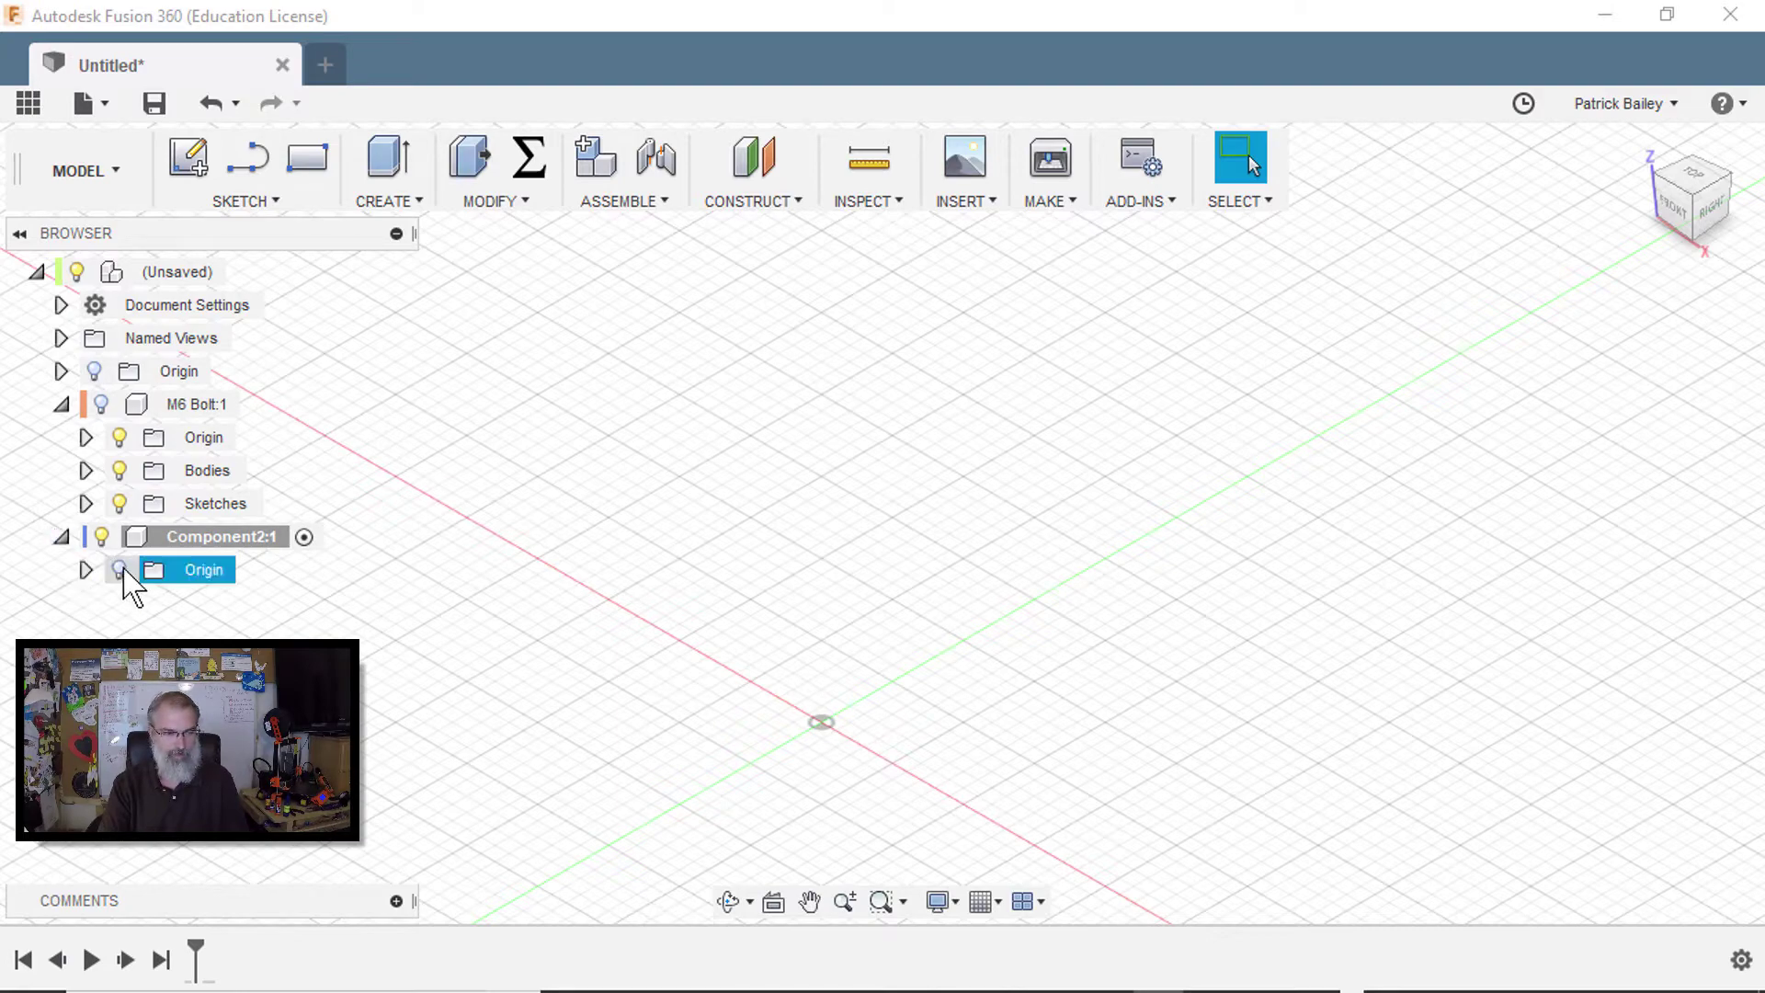
# Step: Sketch on Component2's XY plane a six-sided circumscribed polygon centred on the origin
pyautogui.click(118, 570)
pyautogui.rightClick(949, 743)
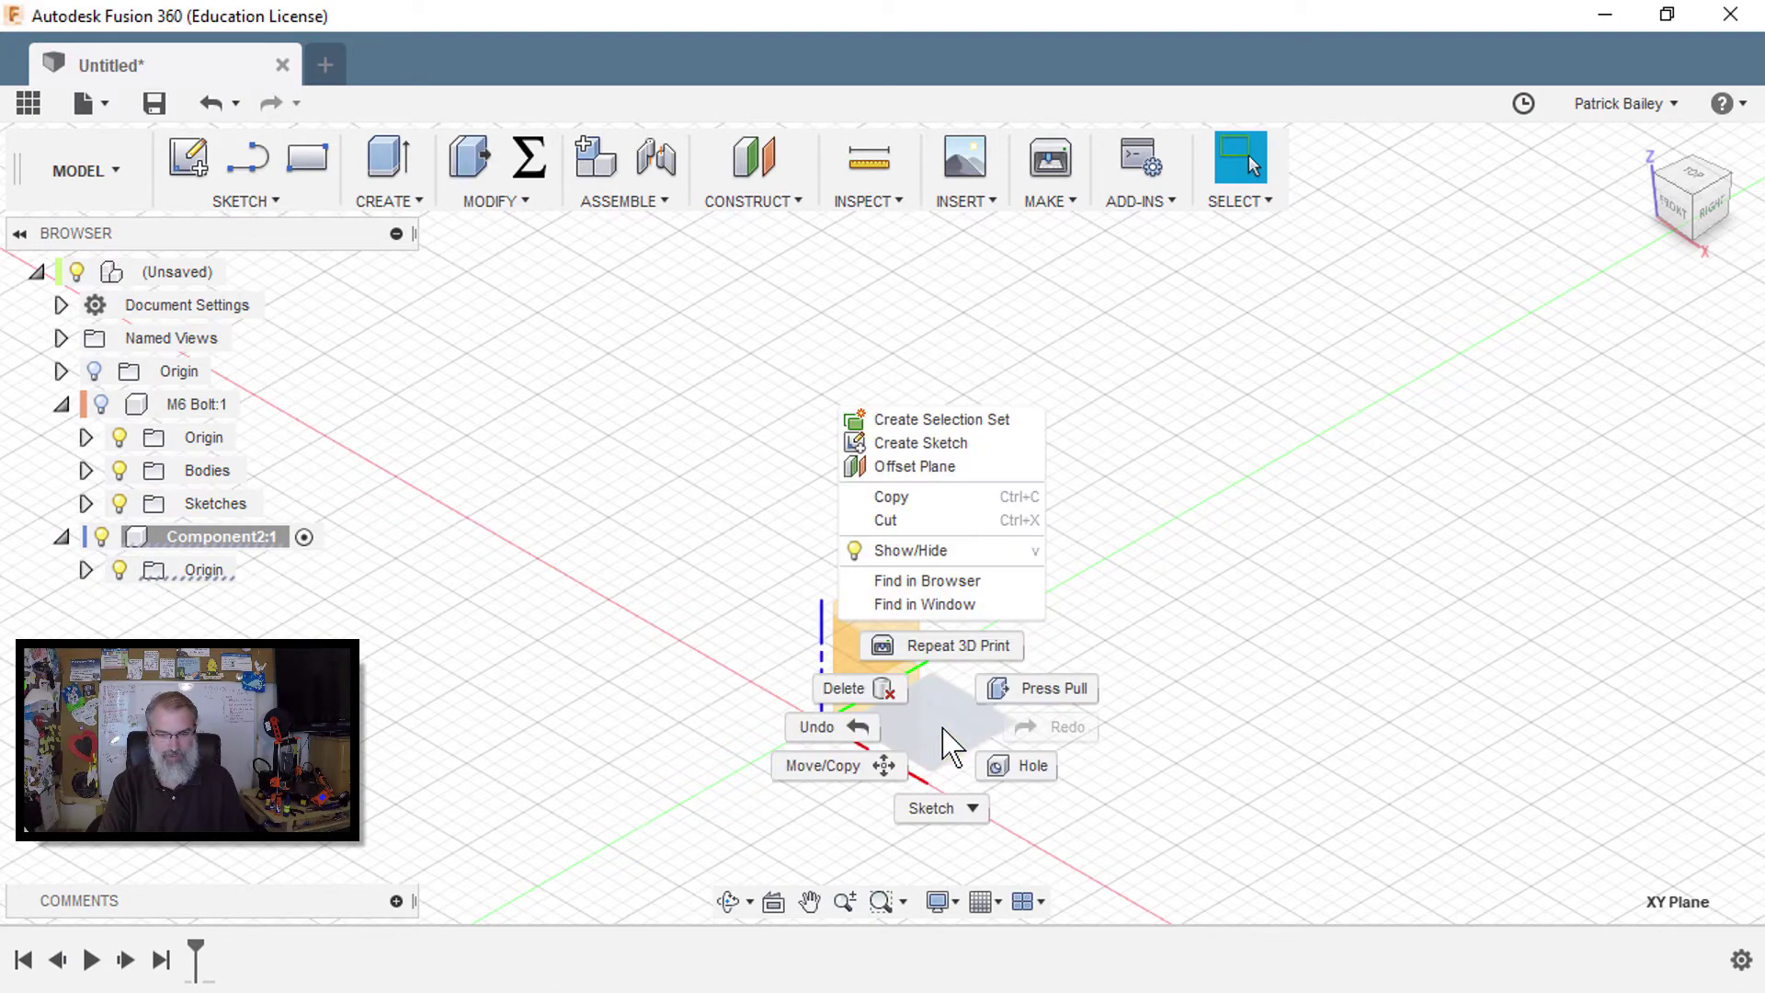
pyautogui.click(947, 444)
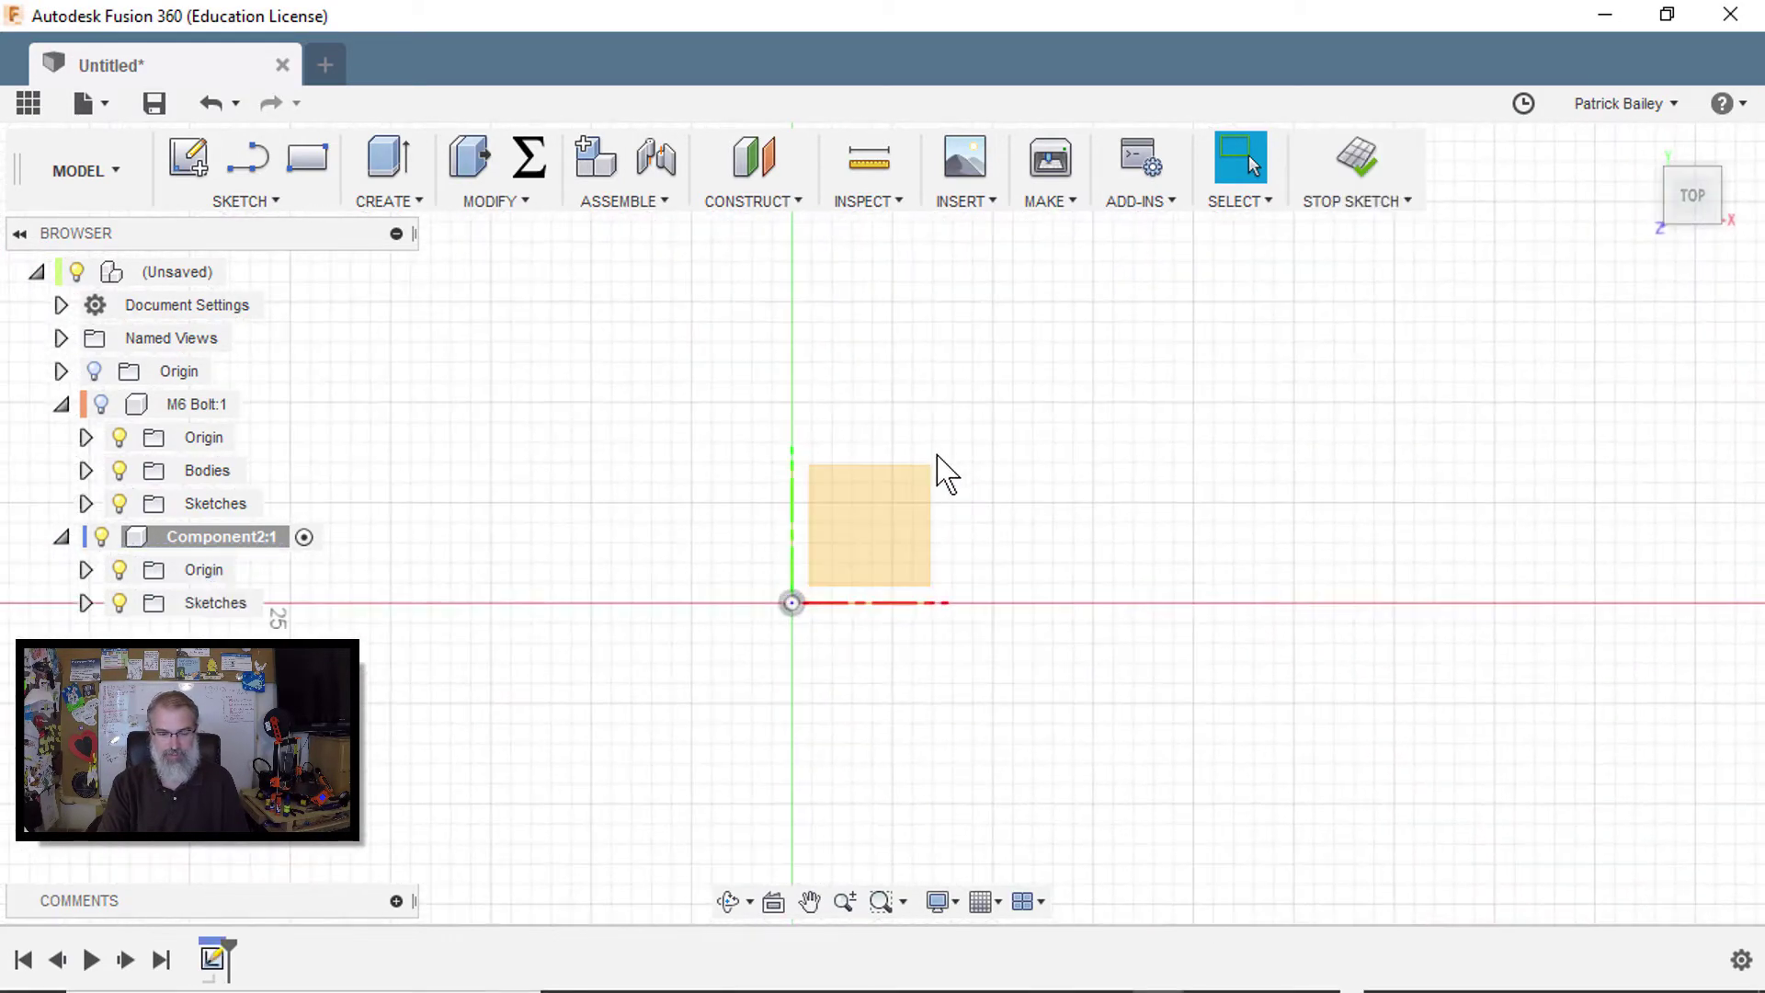
pyautogui.press('s')
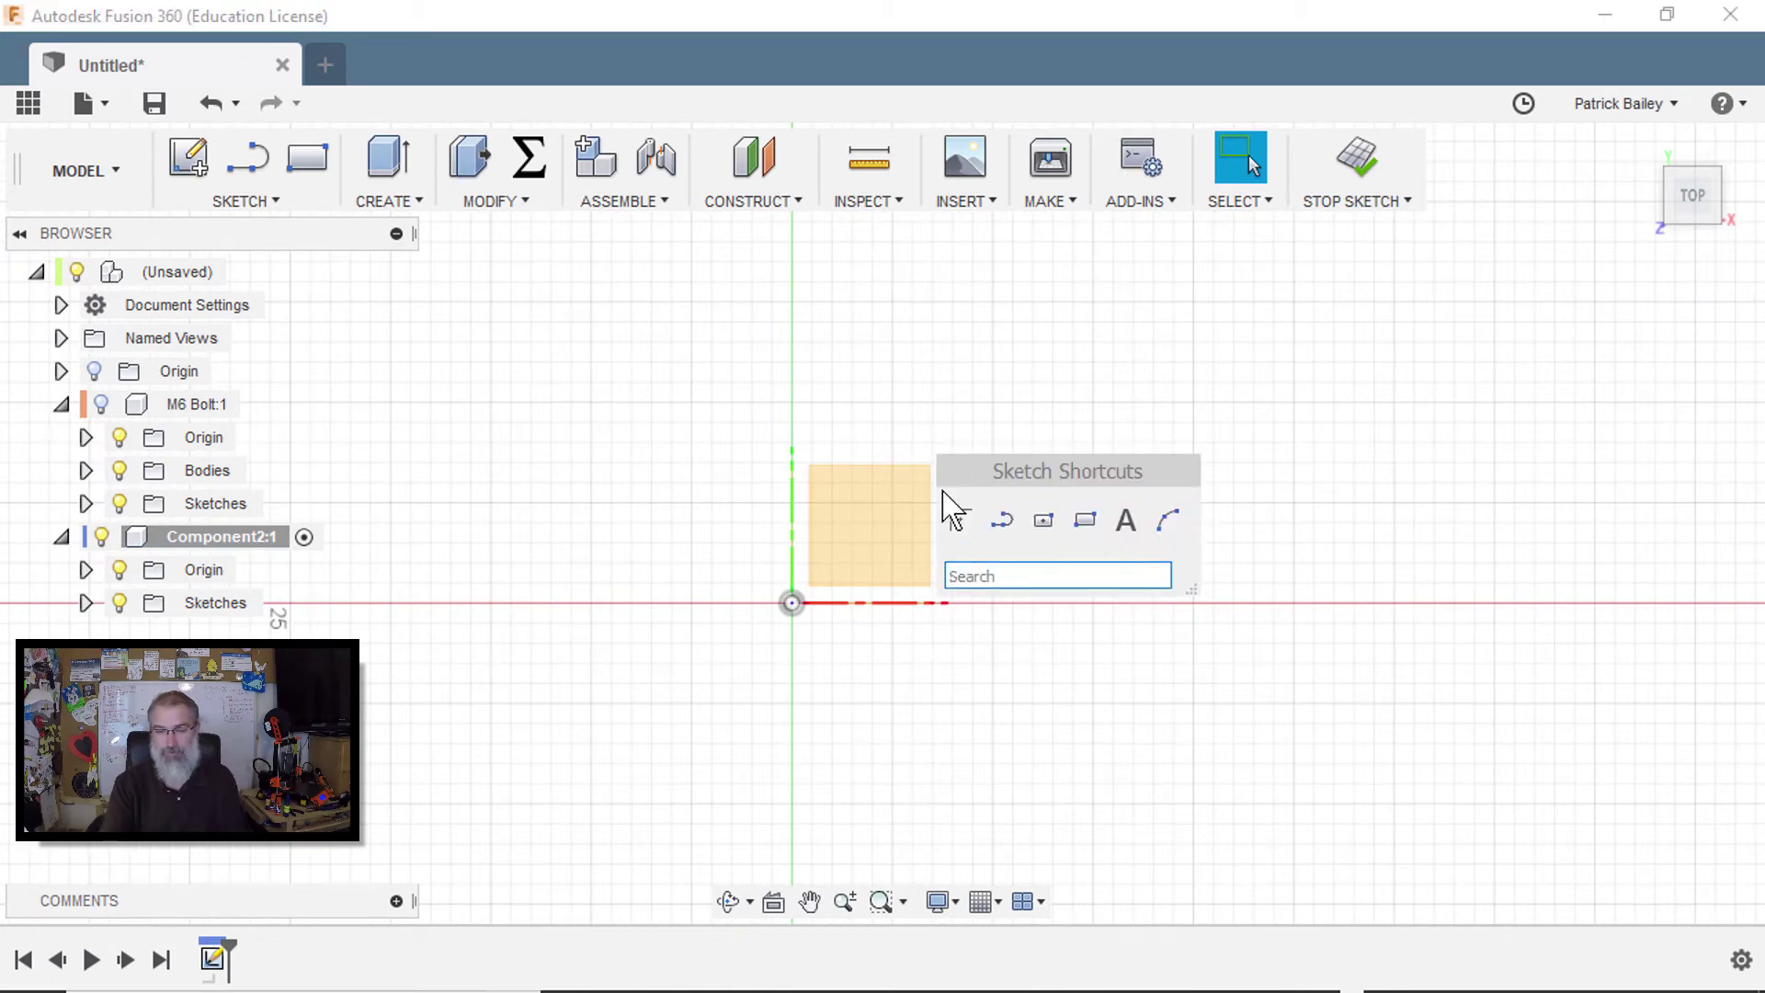
pyautogui.write('pol')
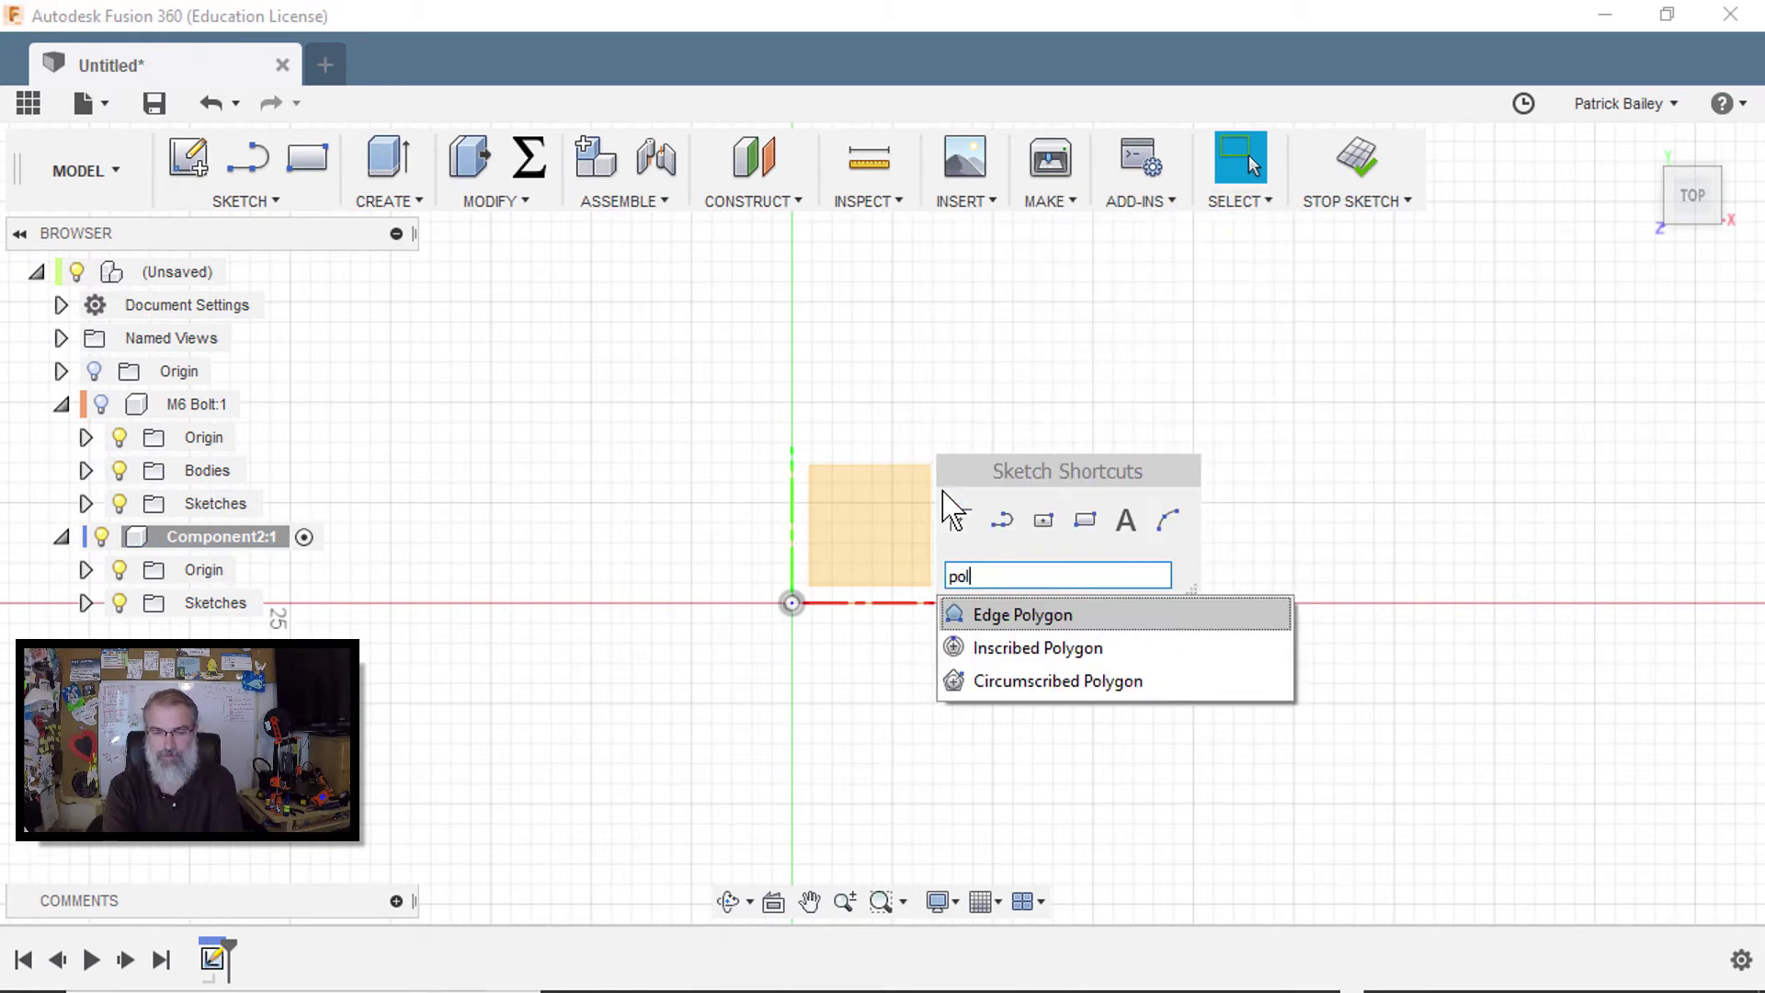
pyautogui.click(1037, 682)
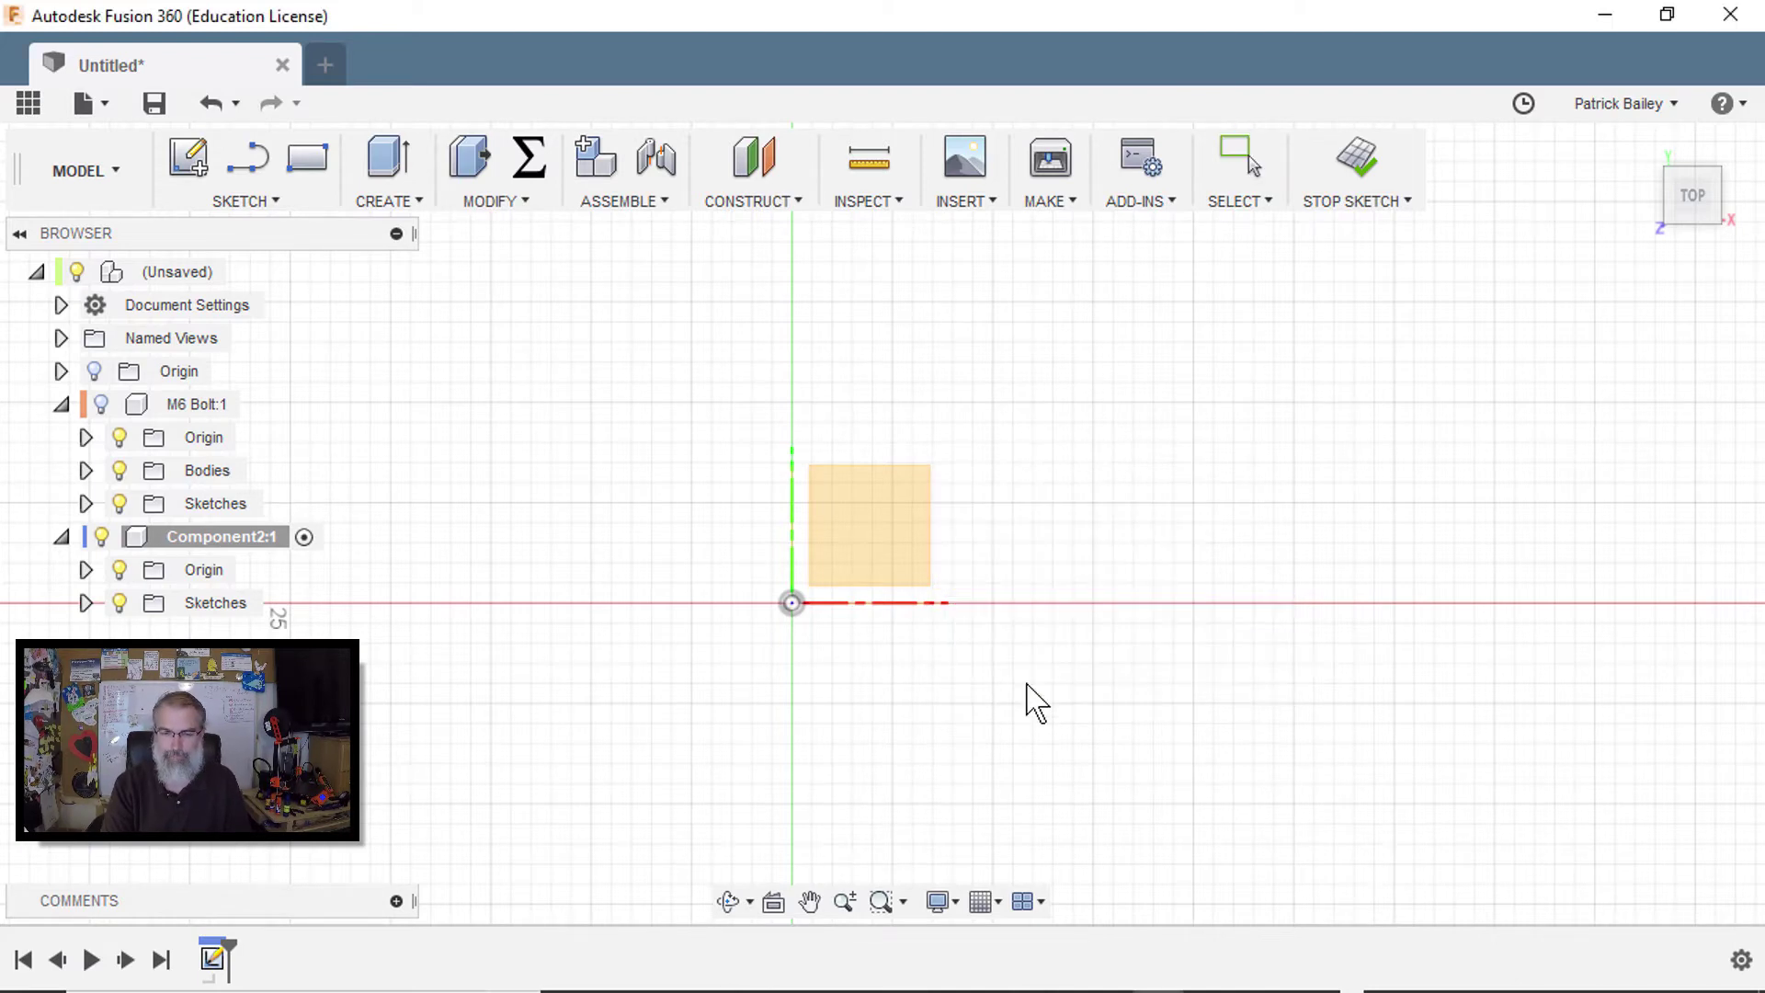
pyautogui.click(790, 604)
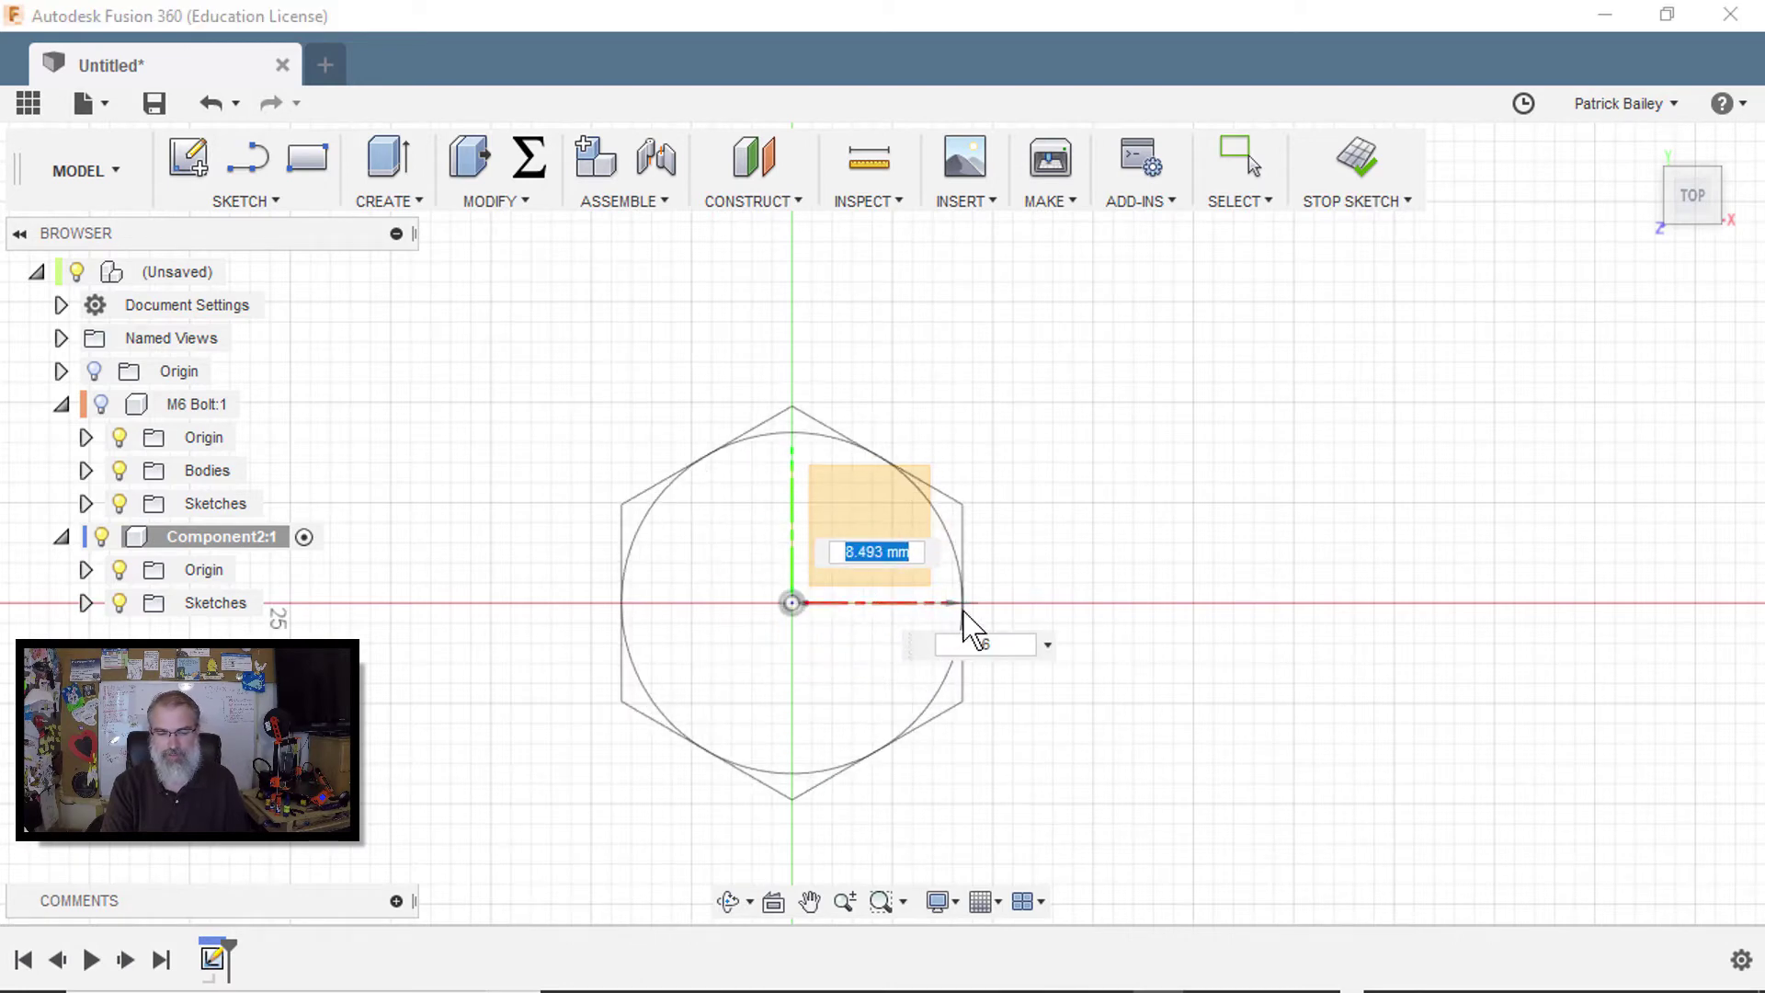
pyautogui.press('Tab')
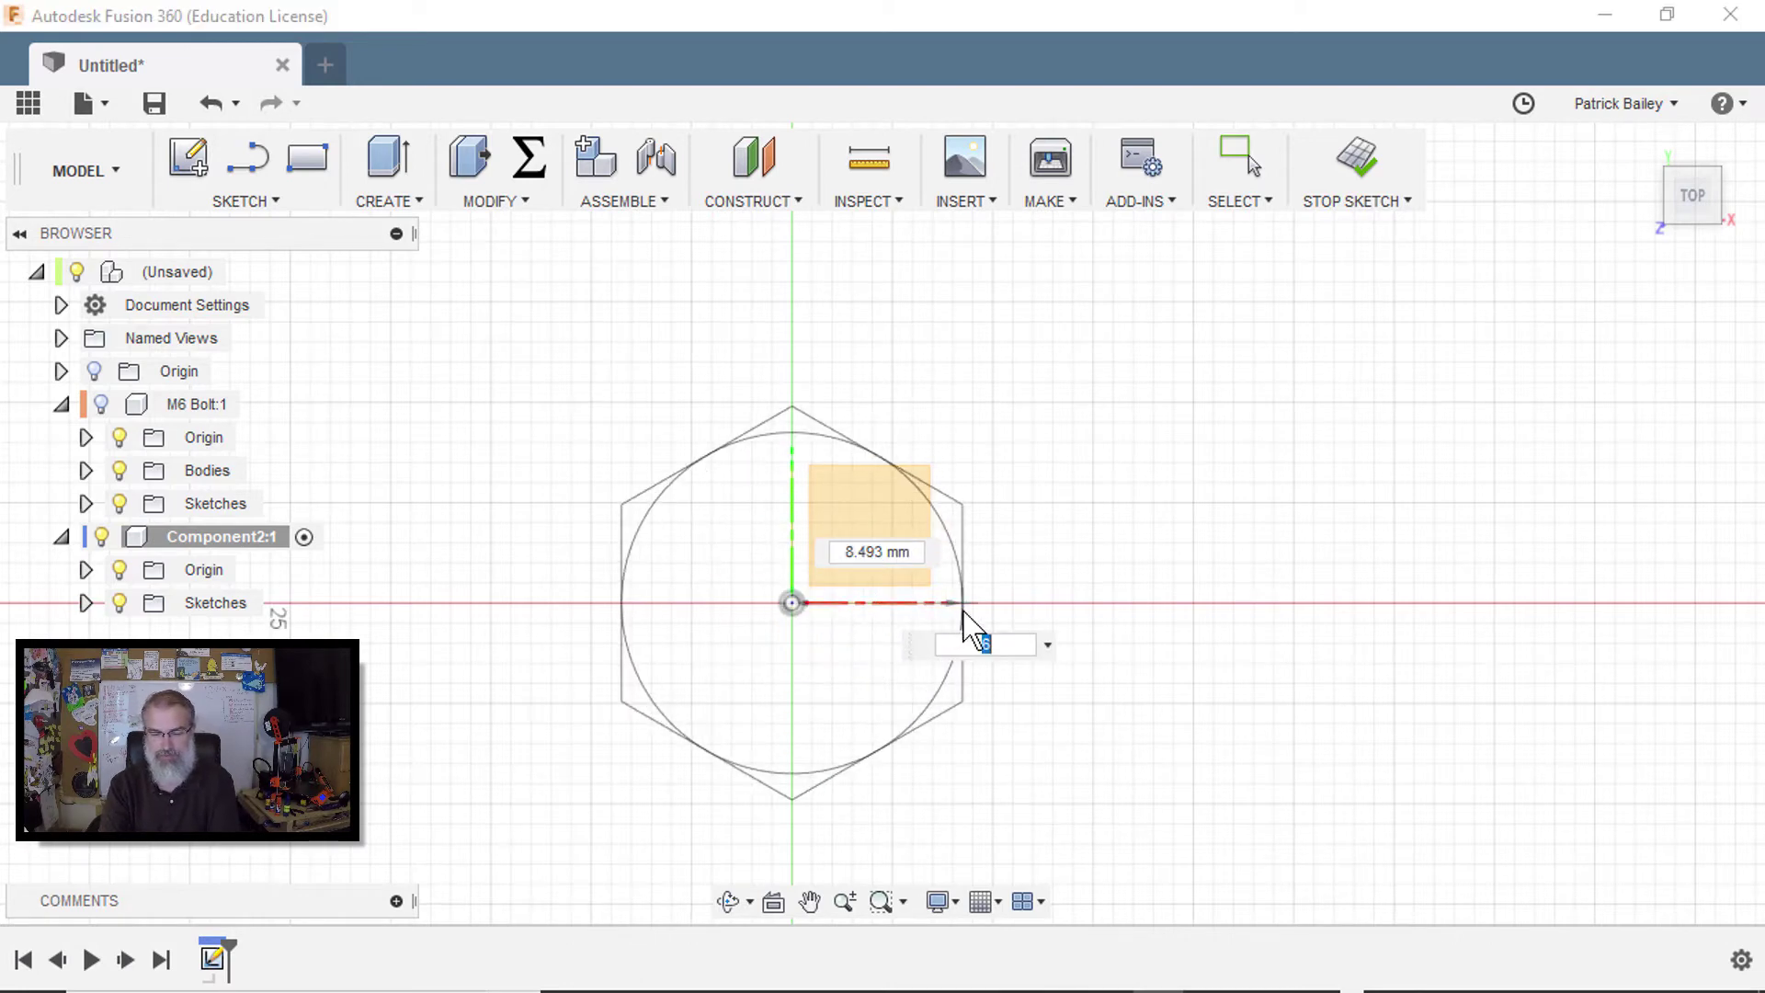
pyautogui.press('Return')
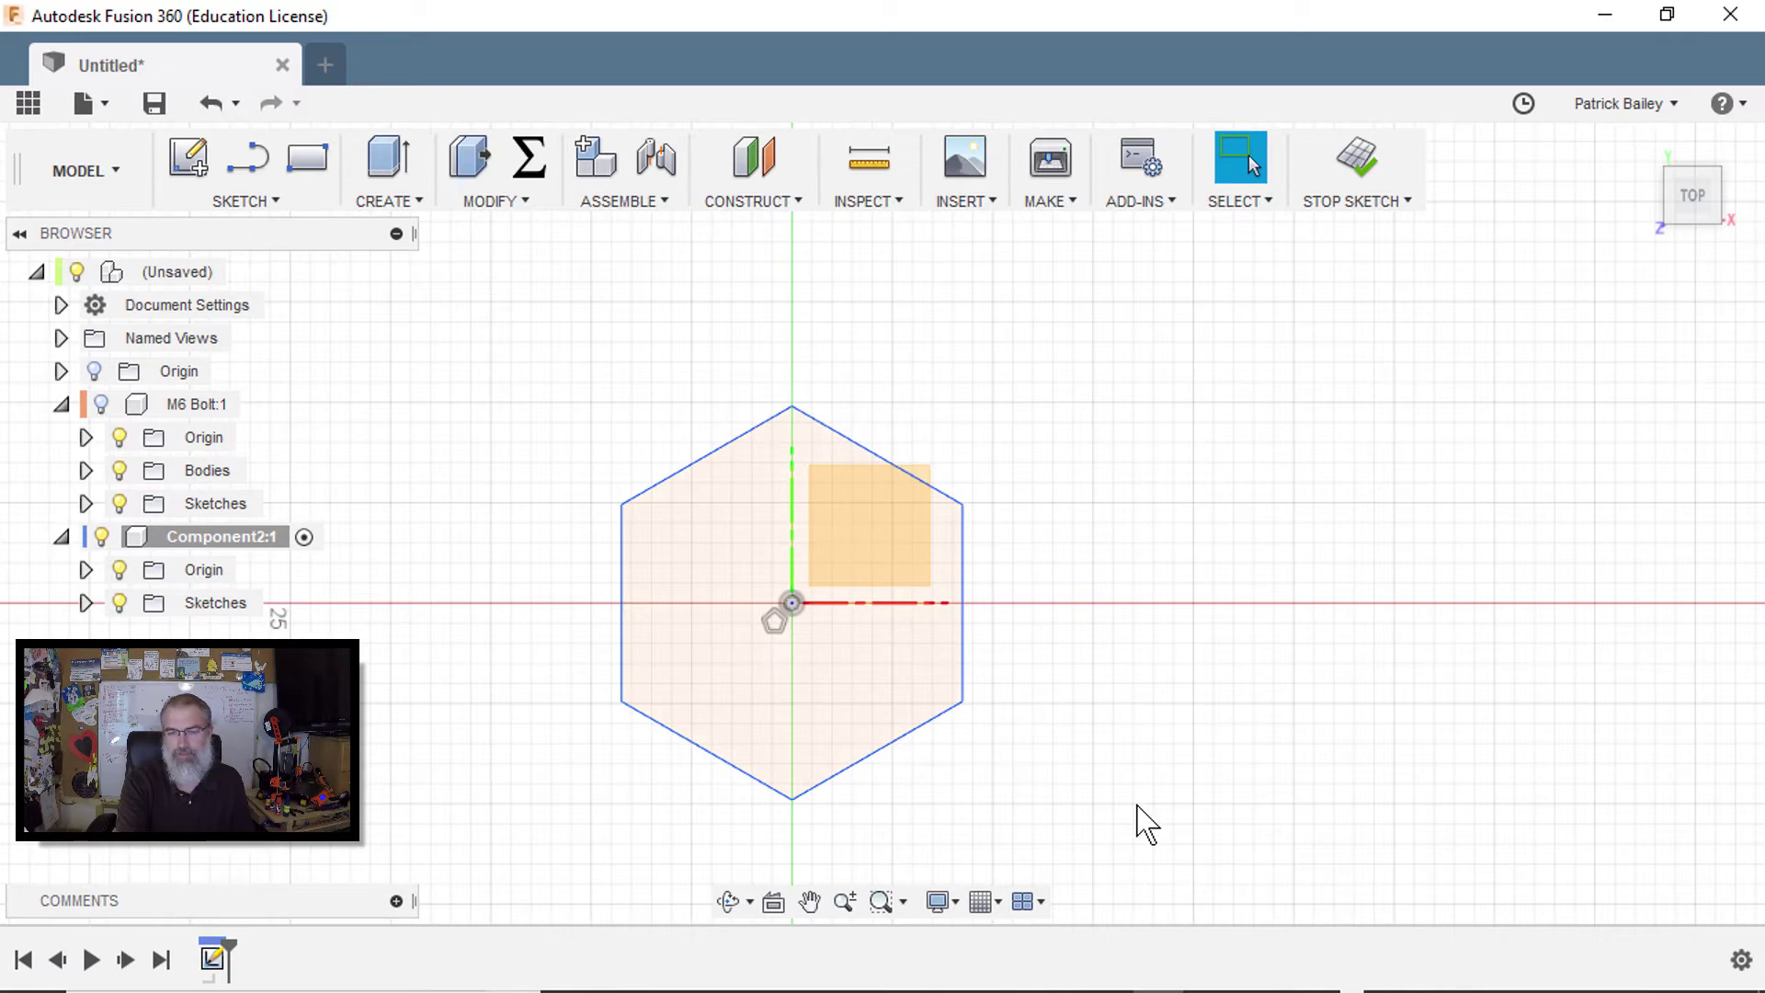
# Step: Dimension the hexagon 10 mm across its two vertical flats
pyautogui.press('d')
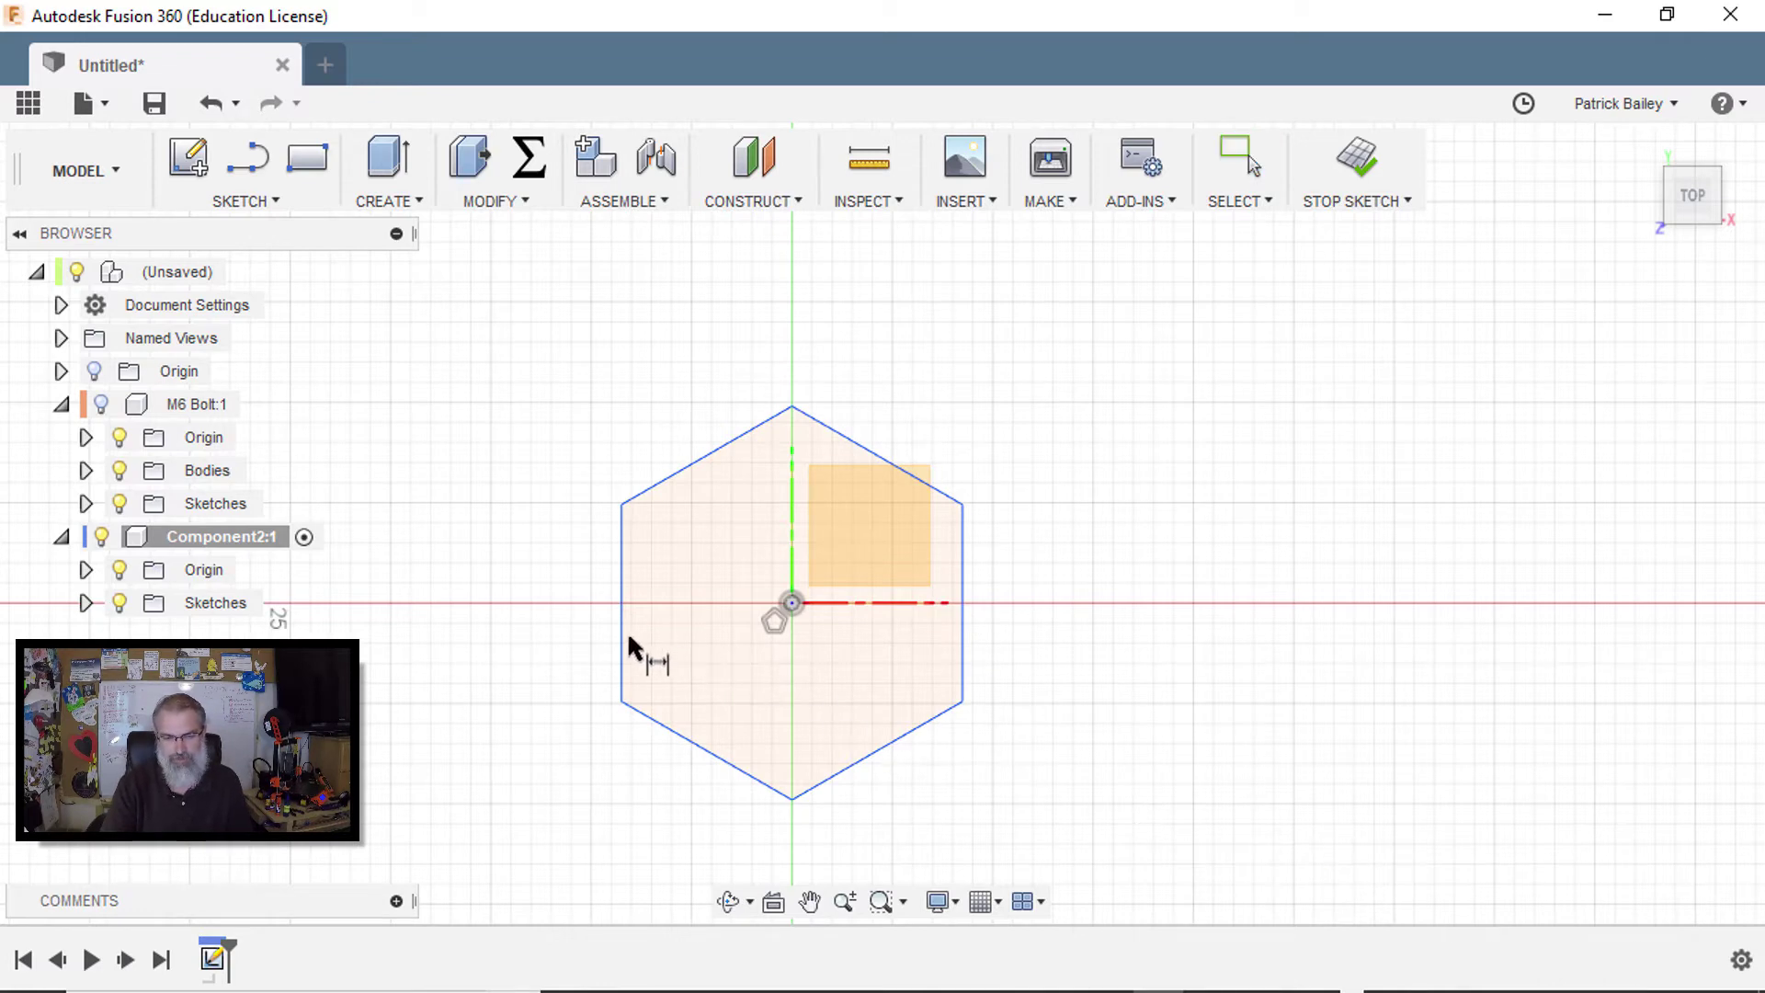
pyautogui.click(623, 642)
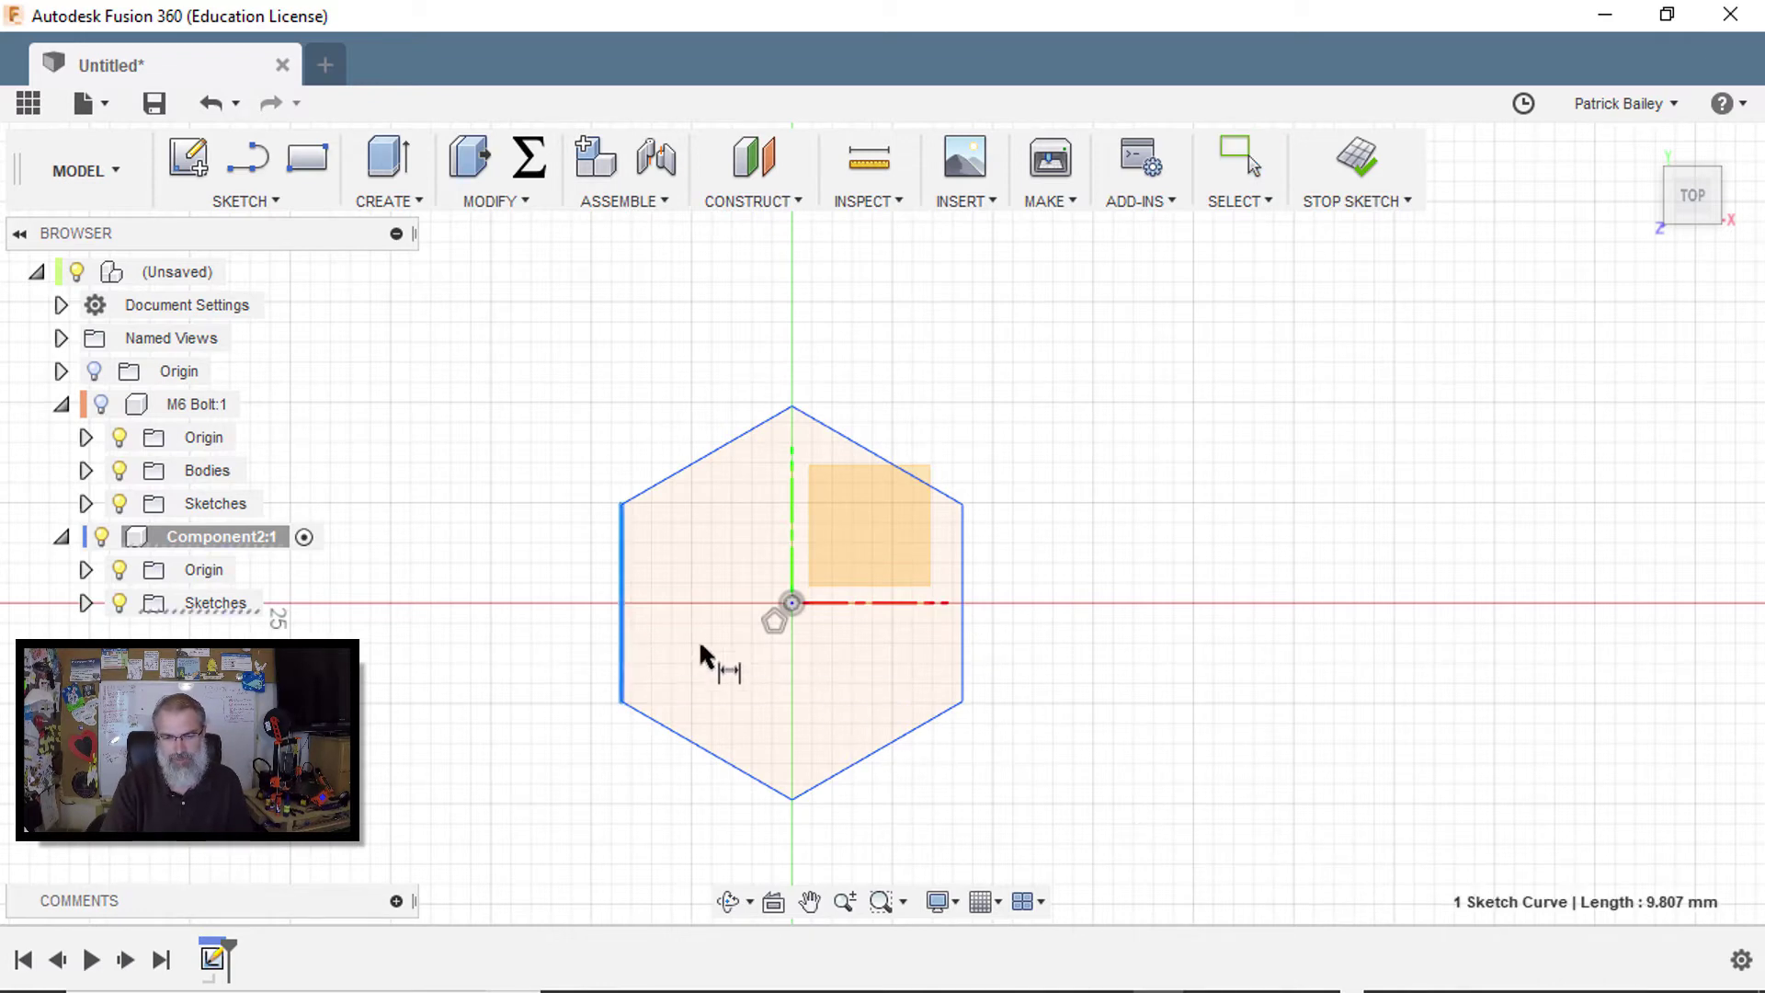
pyautogui.click(963, 643)
pyautogui.click(942, 855)
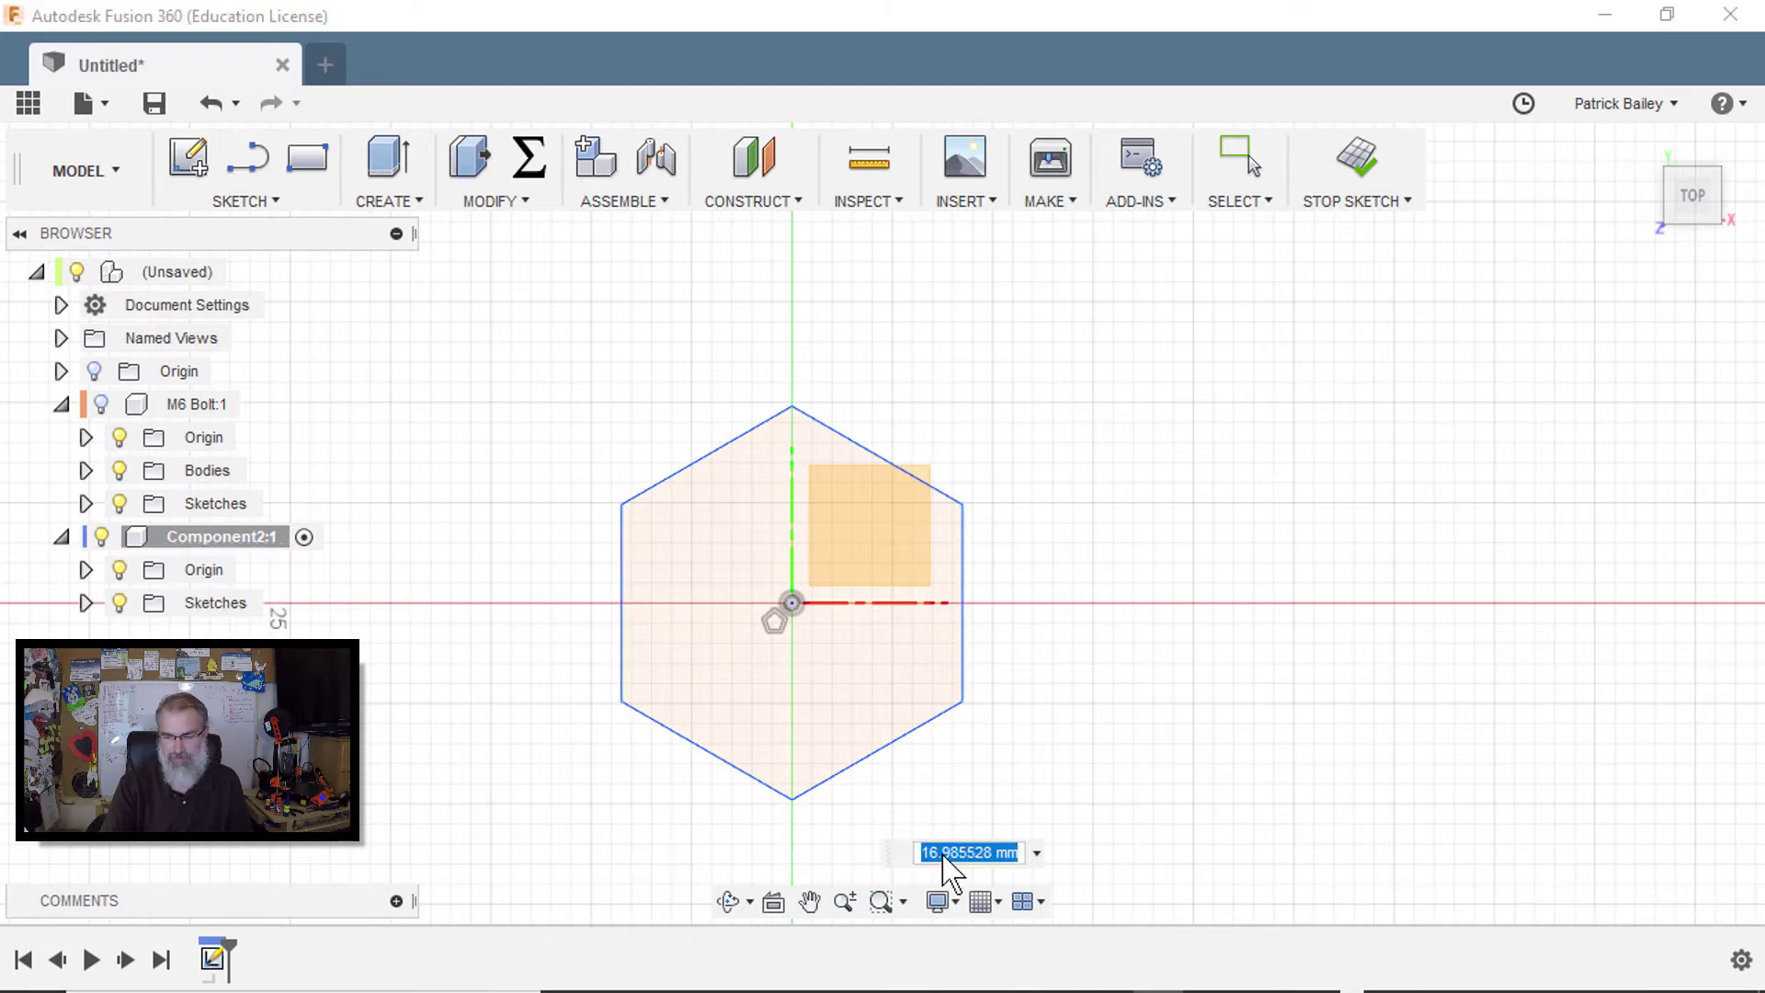
pyautogui.write('10')
pyautogui.press('Return')
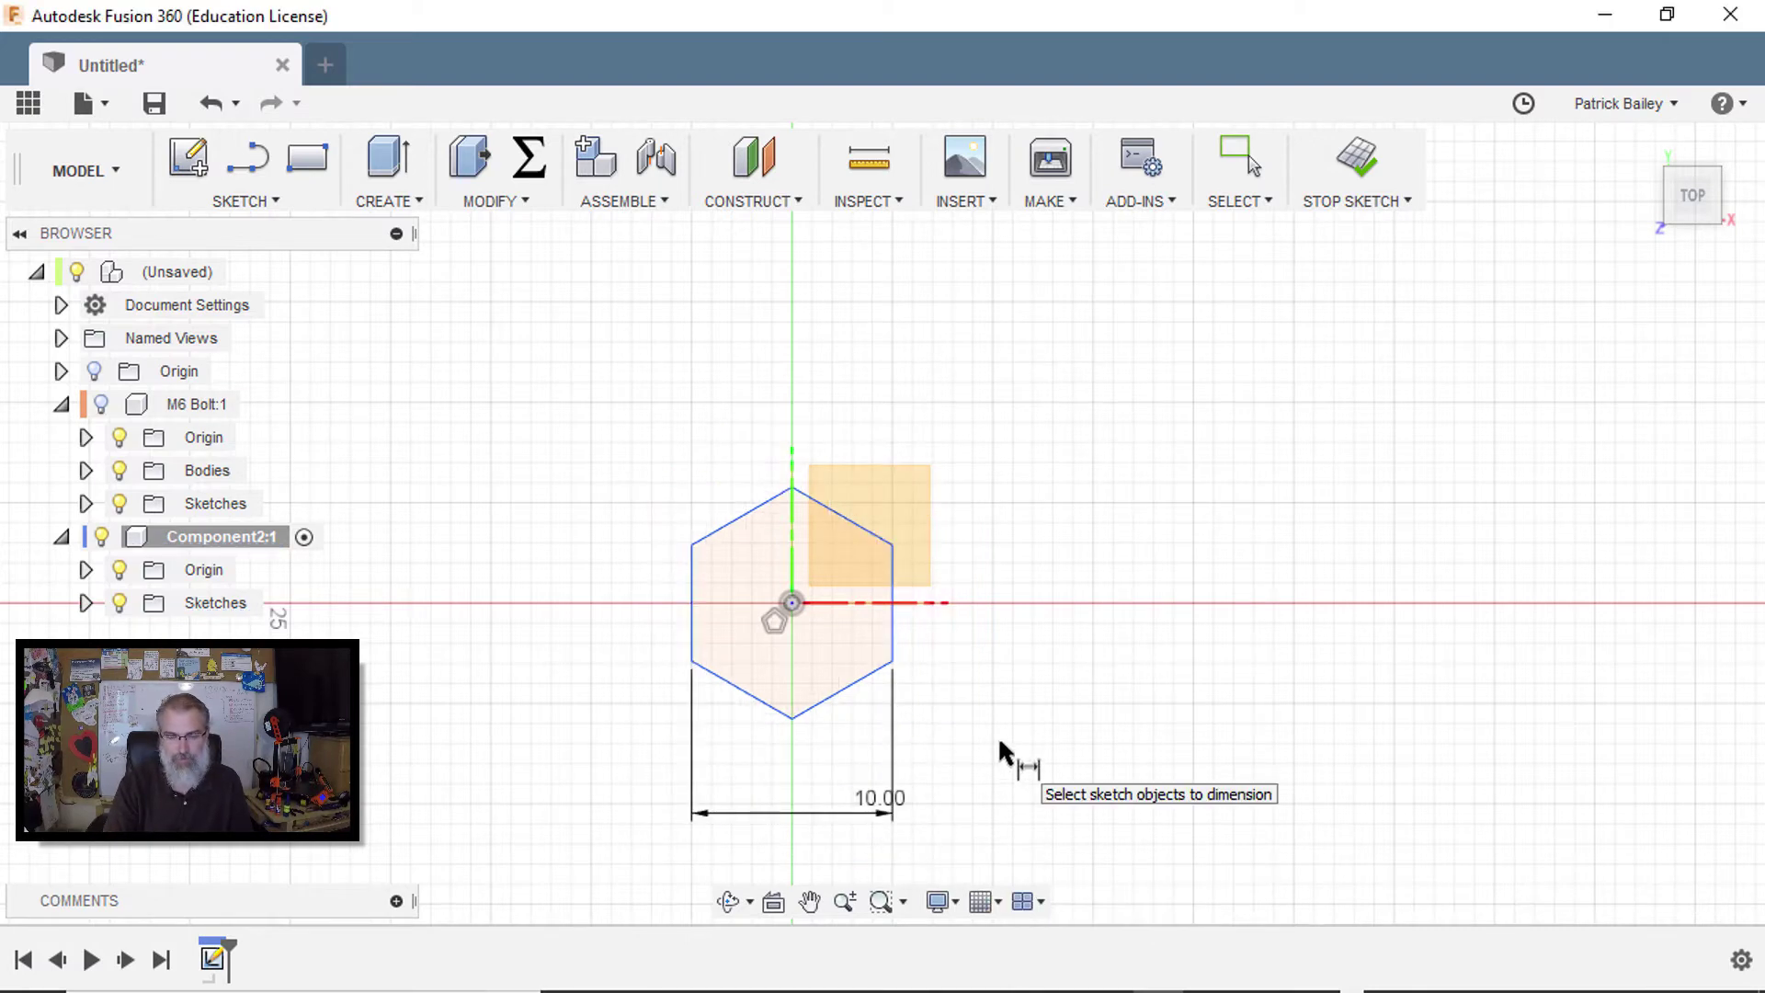
pyautogui.scroll(-1, 1002, 754)
pyautogui.scroll(3, 1005, 750)
pyautogui.moveTo(975, 701); pyautogui.dragTo(1013, 727, button='middle')
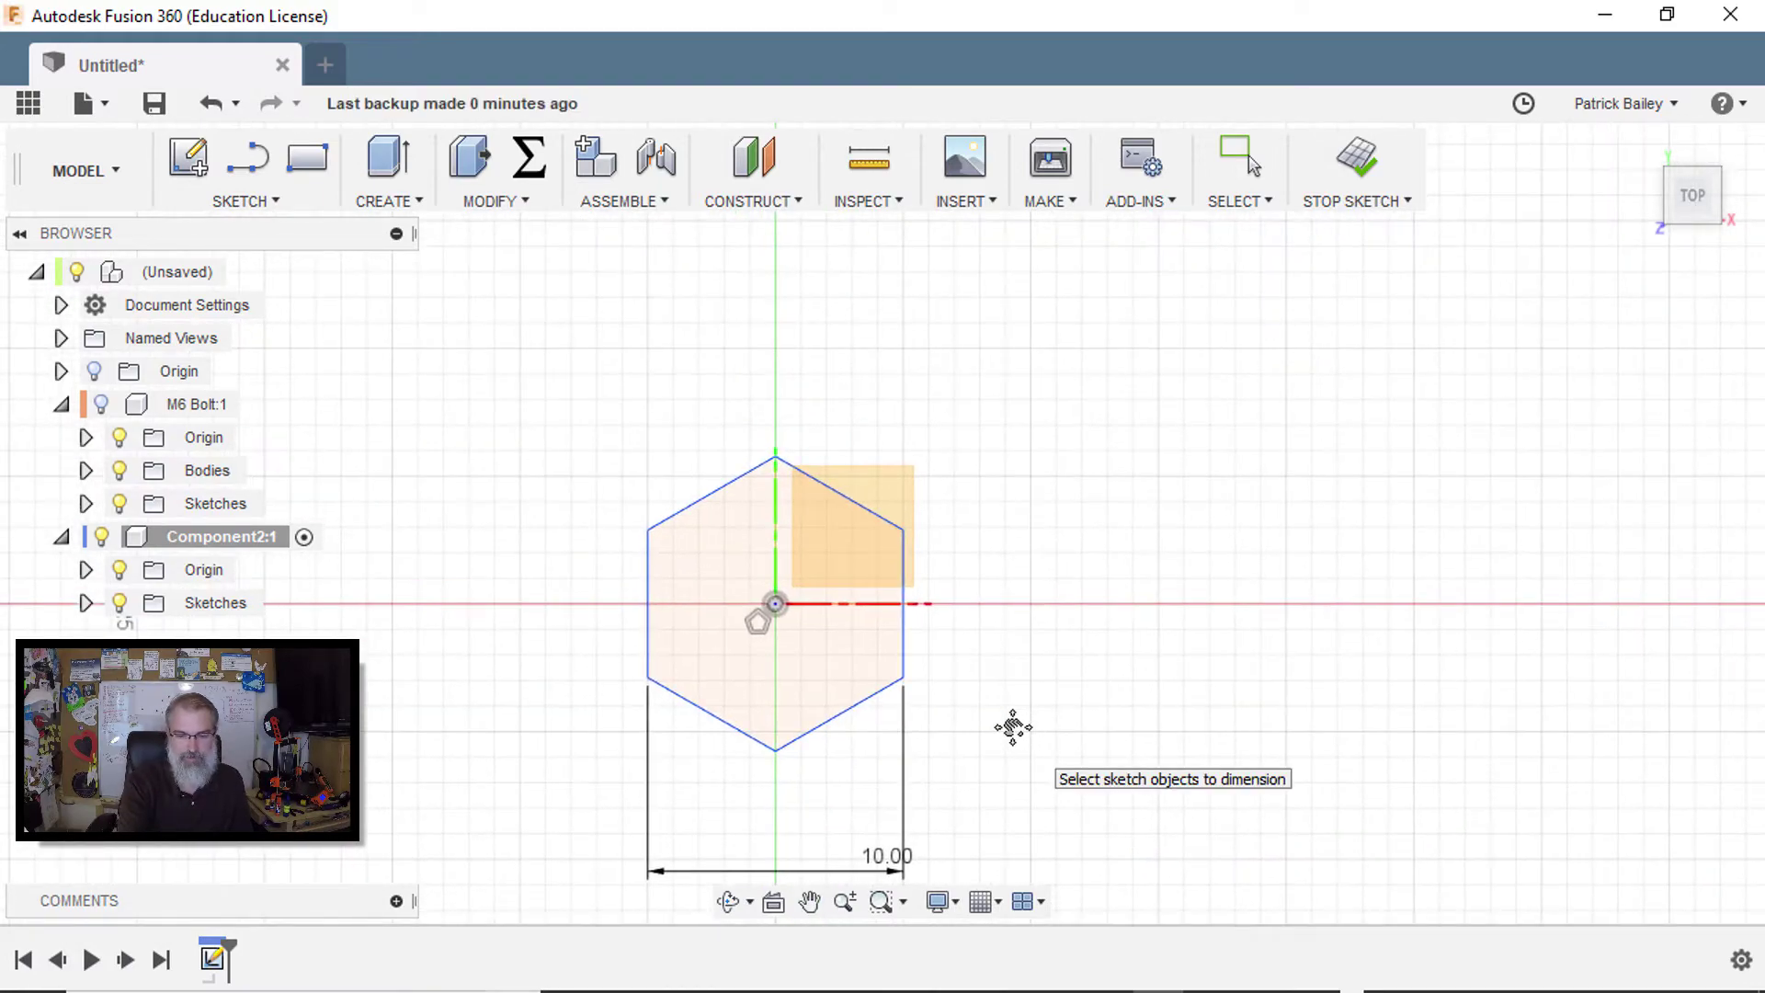
# Step: Draw a 6 mm diameter circle centred on the origin inside the hexagon
pyautogui.press('s')
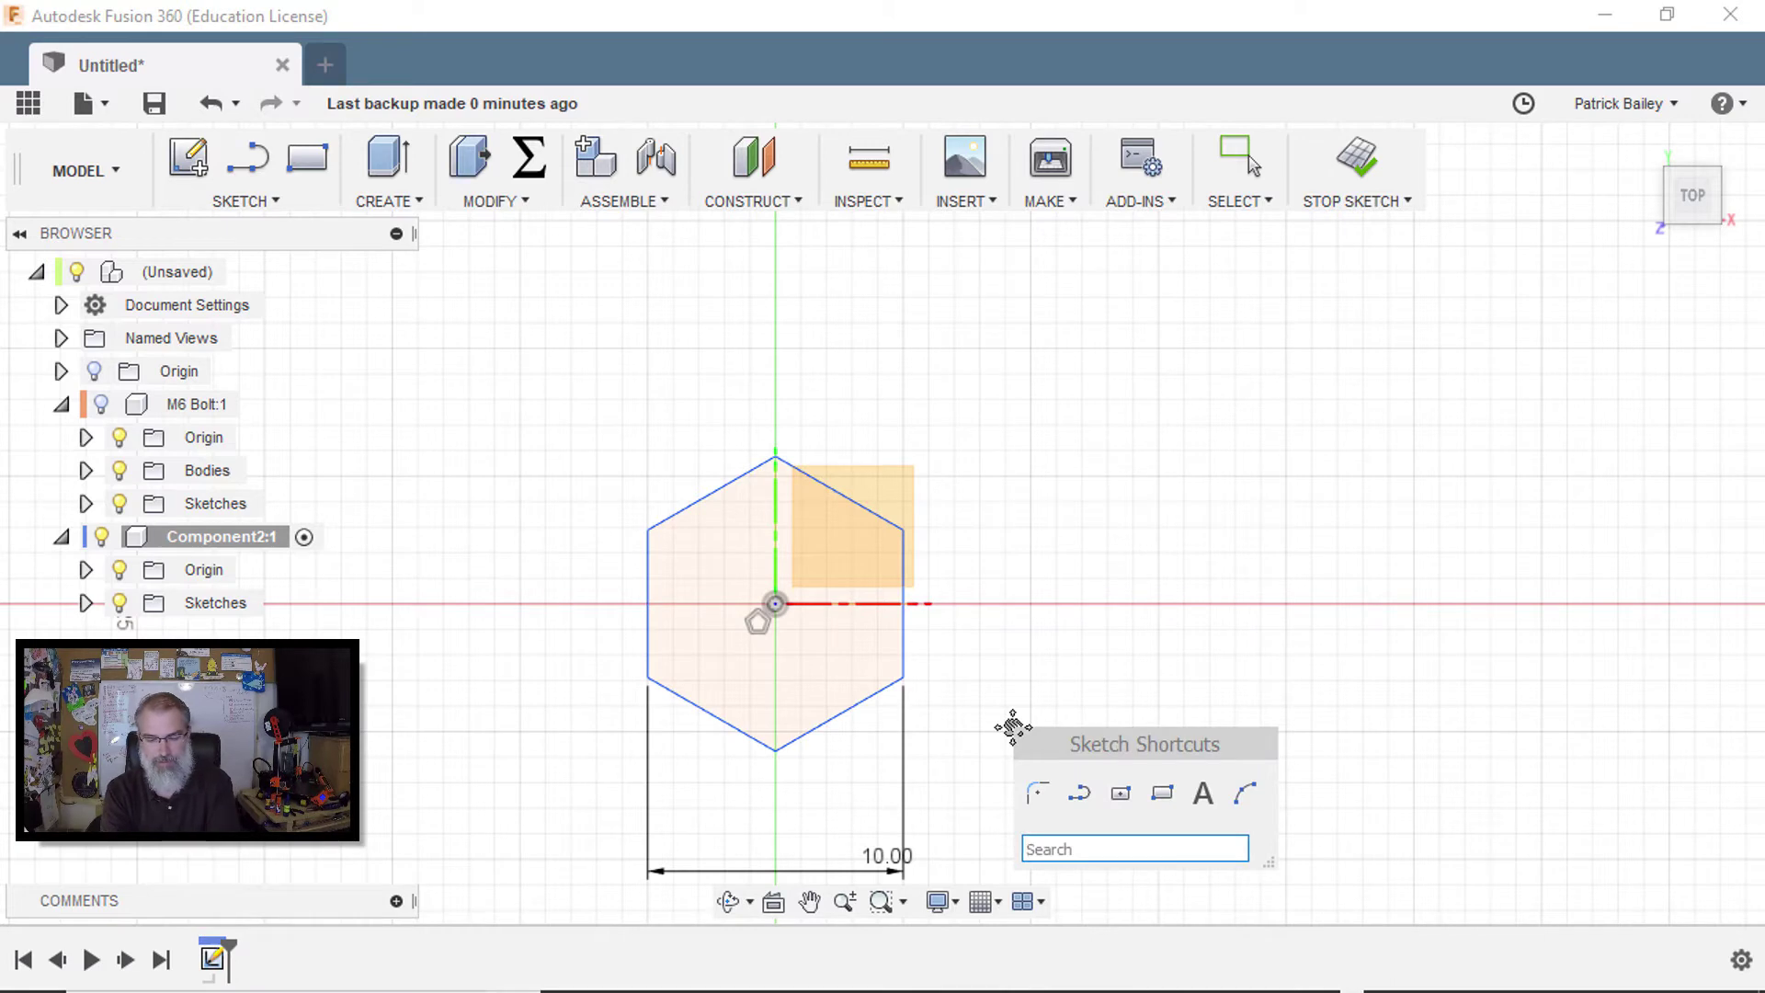
pyautogui.write('circ')
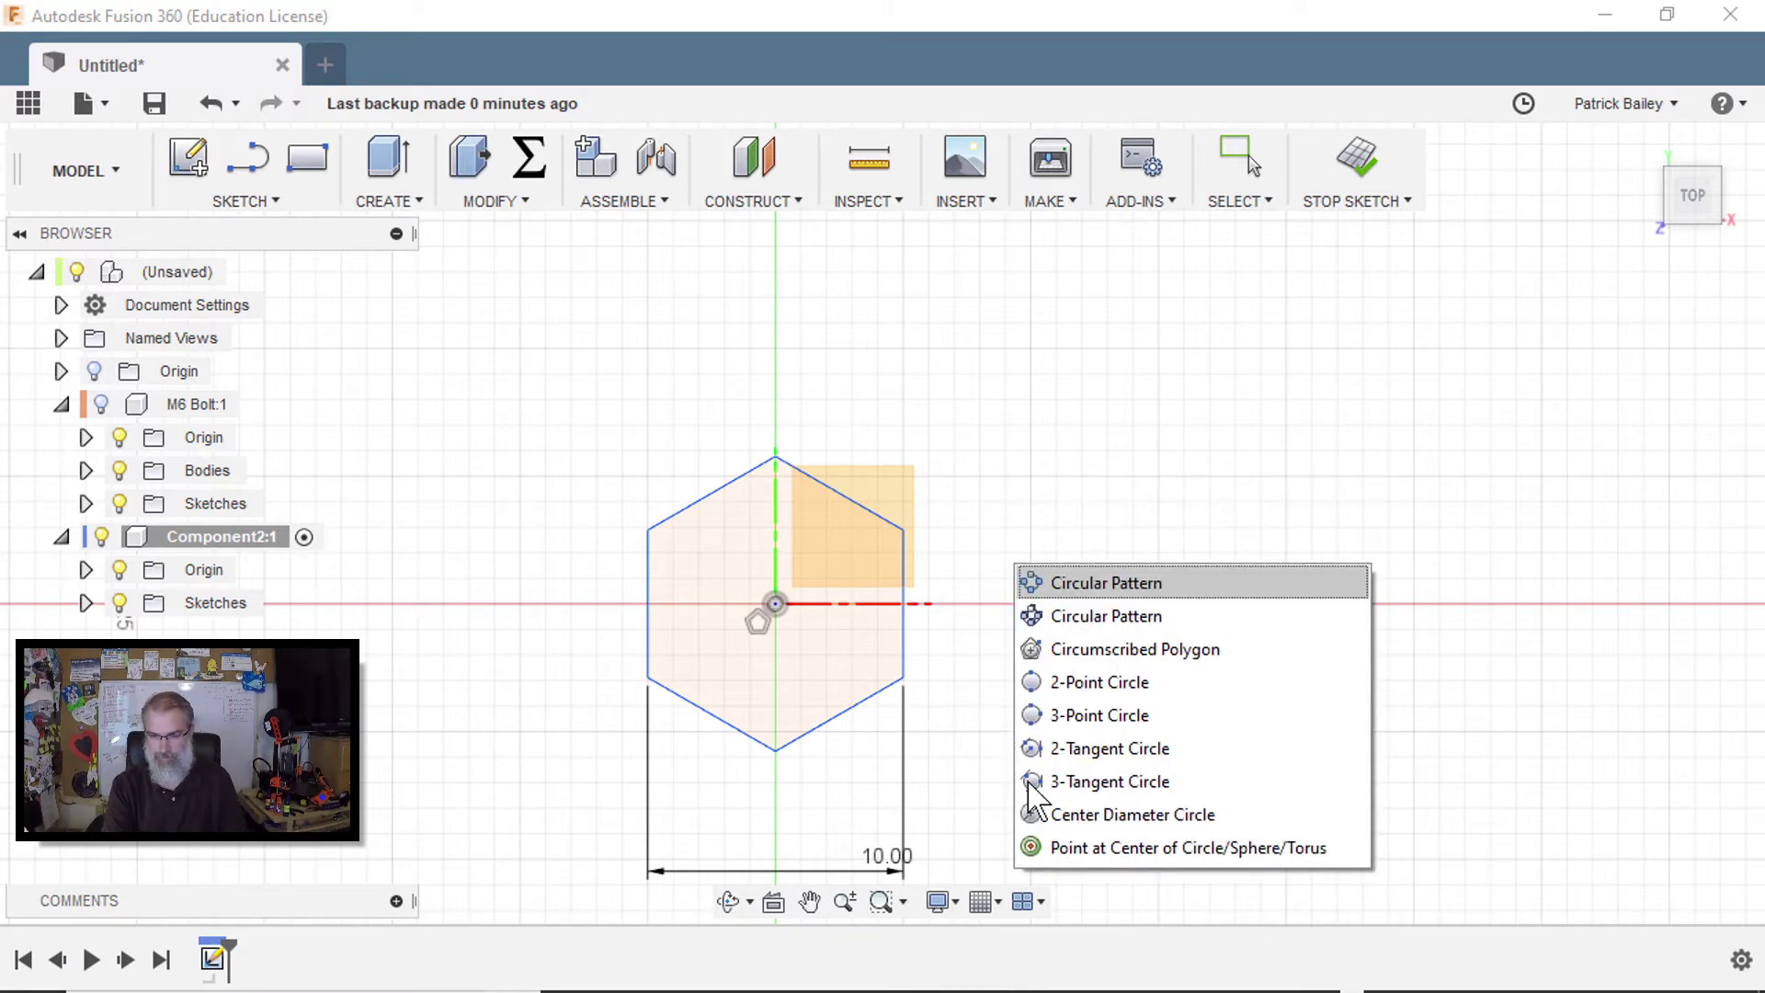
pyautogui.click(1094, 821)
pyautogui.click(775, 603)
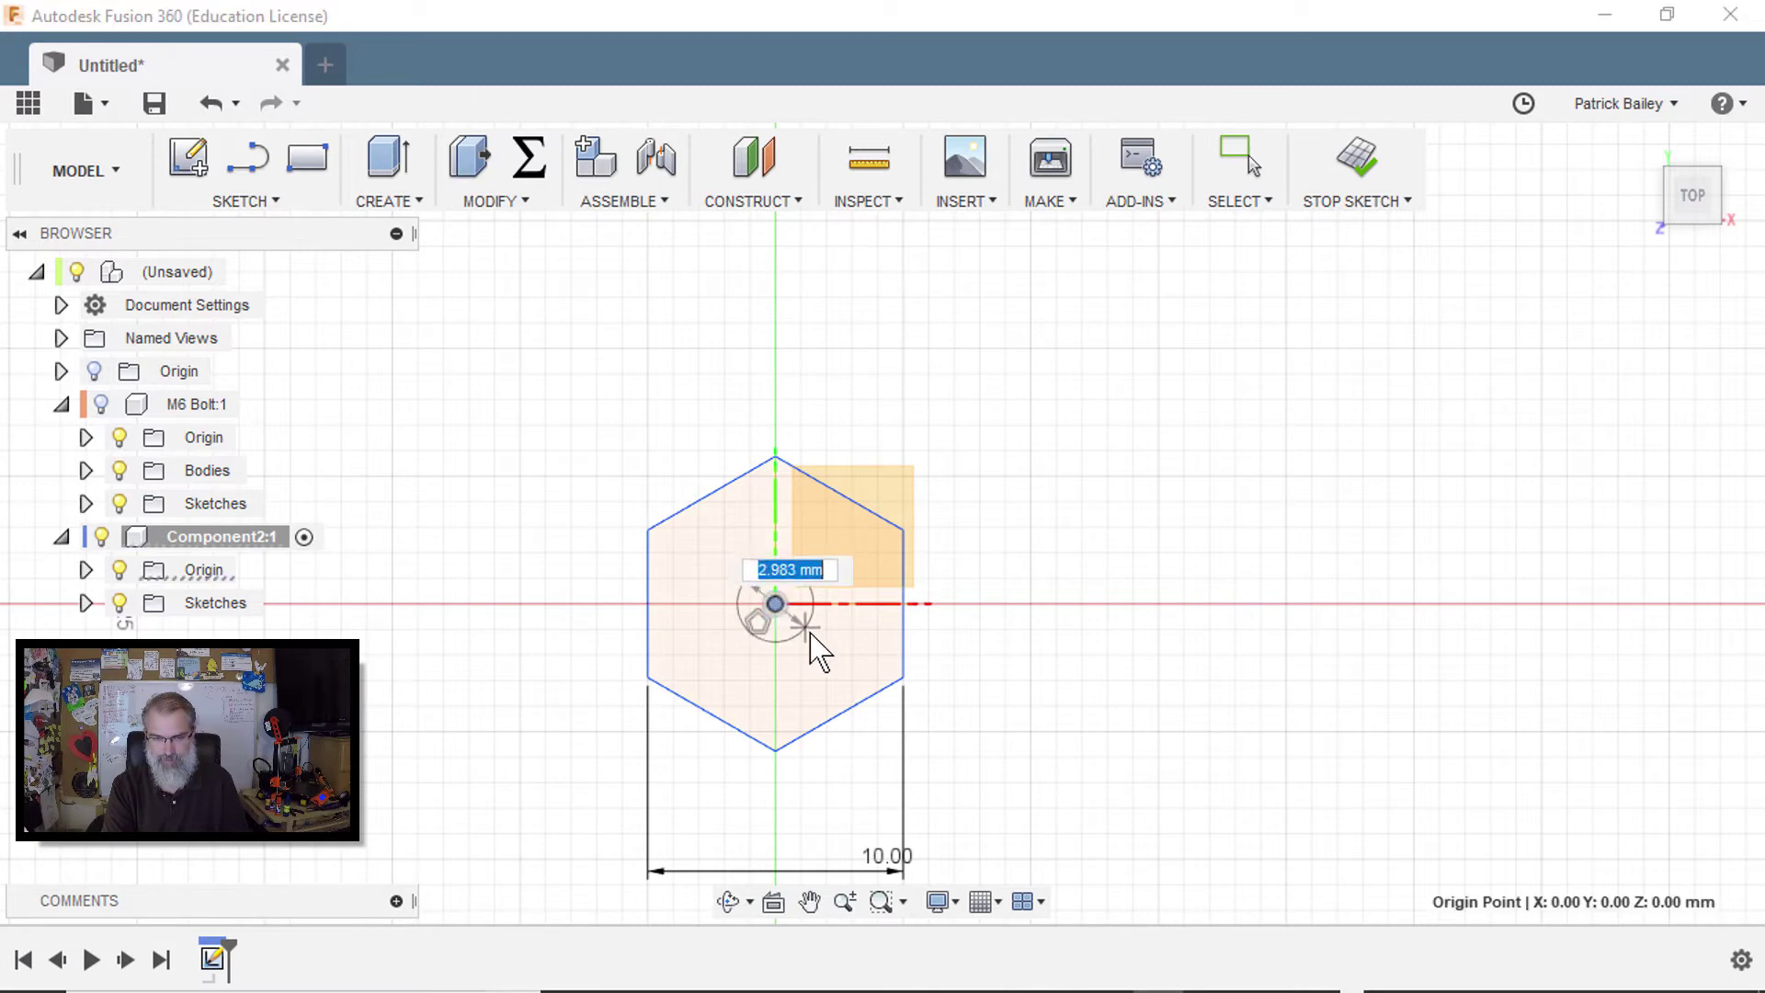
pyautogui.write('6')
pyautogui.press('Tab')
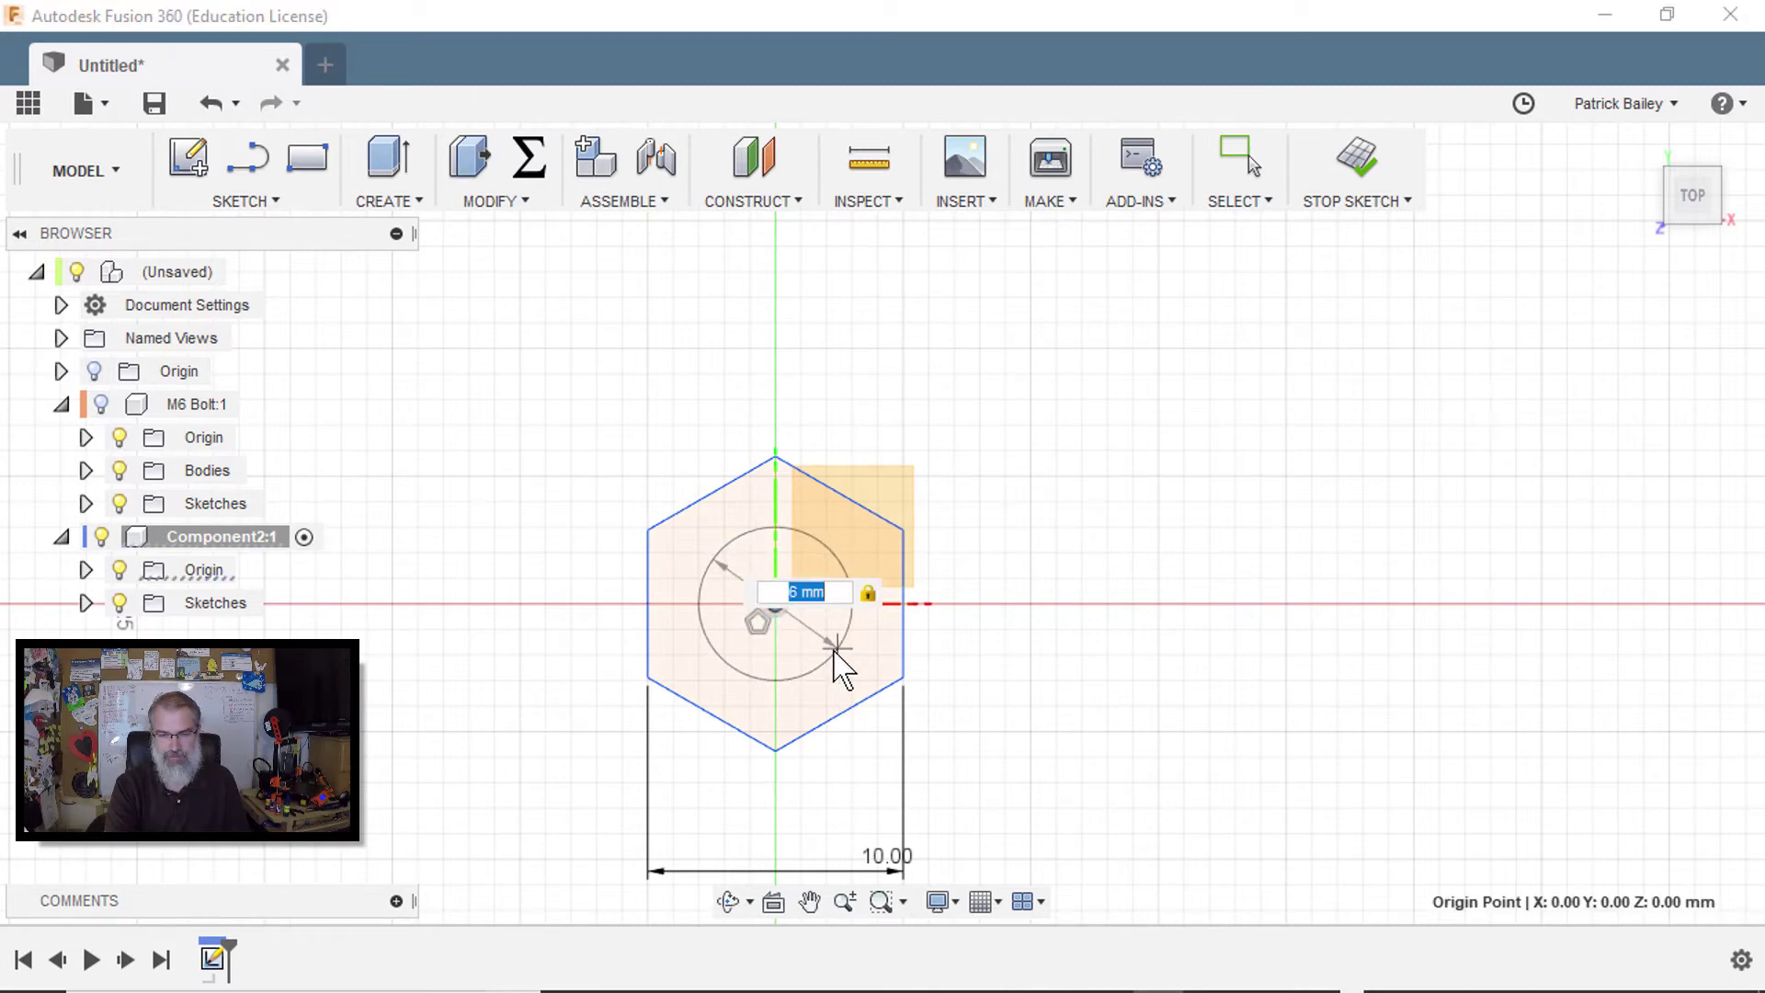
pyautogui.press('Return')
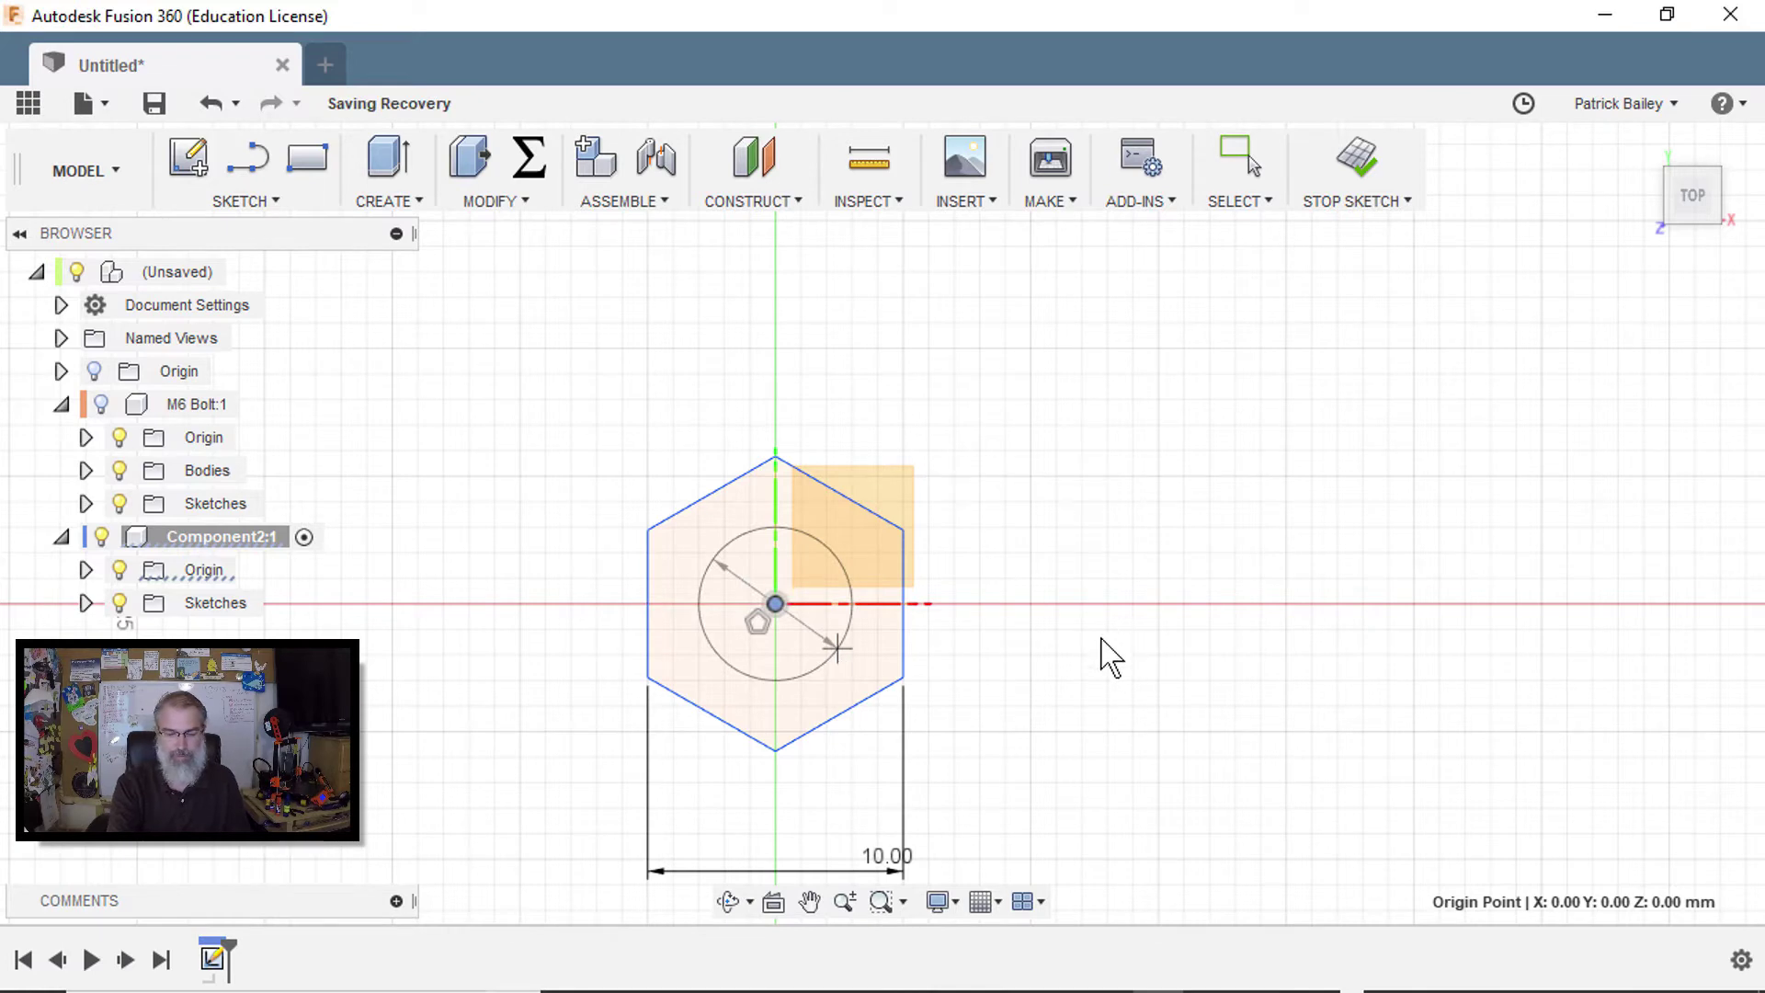
pyautogui.press('Escape')
# Step: Extrude the ring between hexagon and circle 3 mm into a new nut body
pyautogui.press('q')
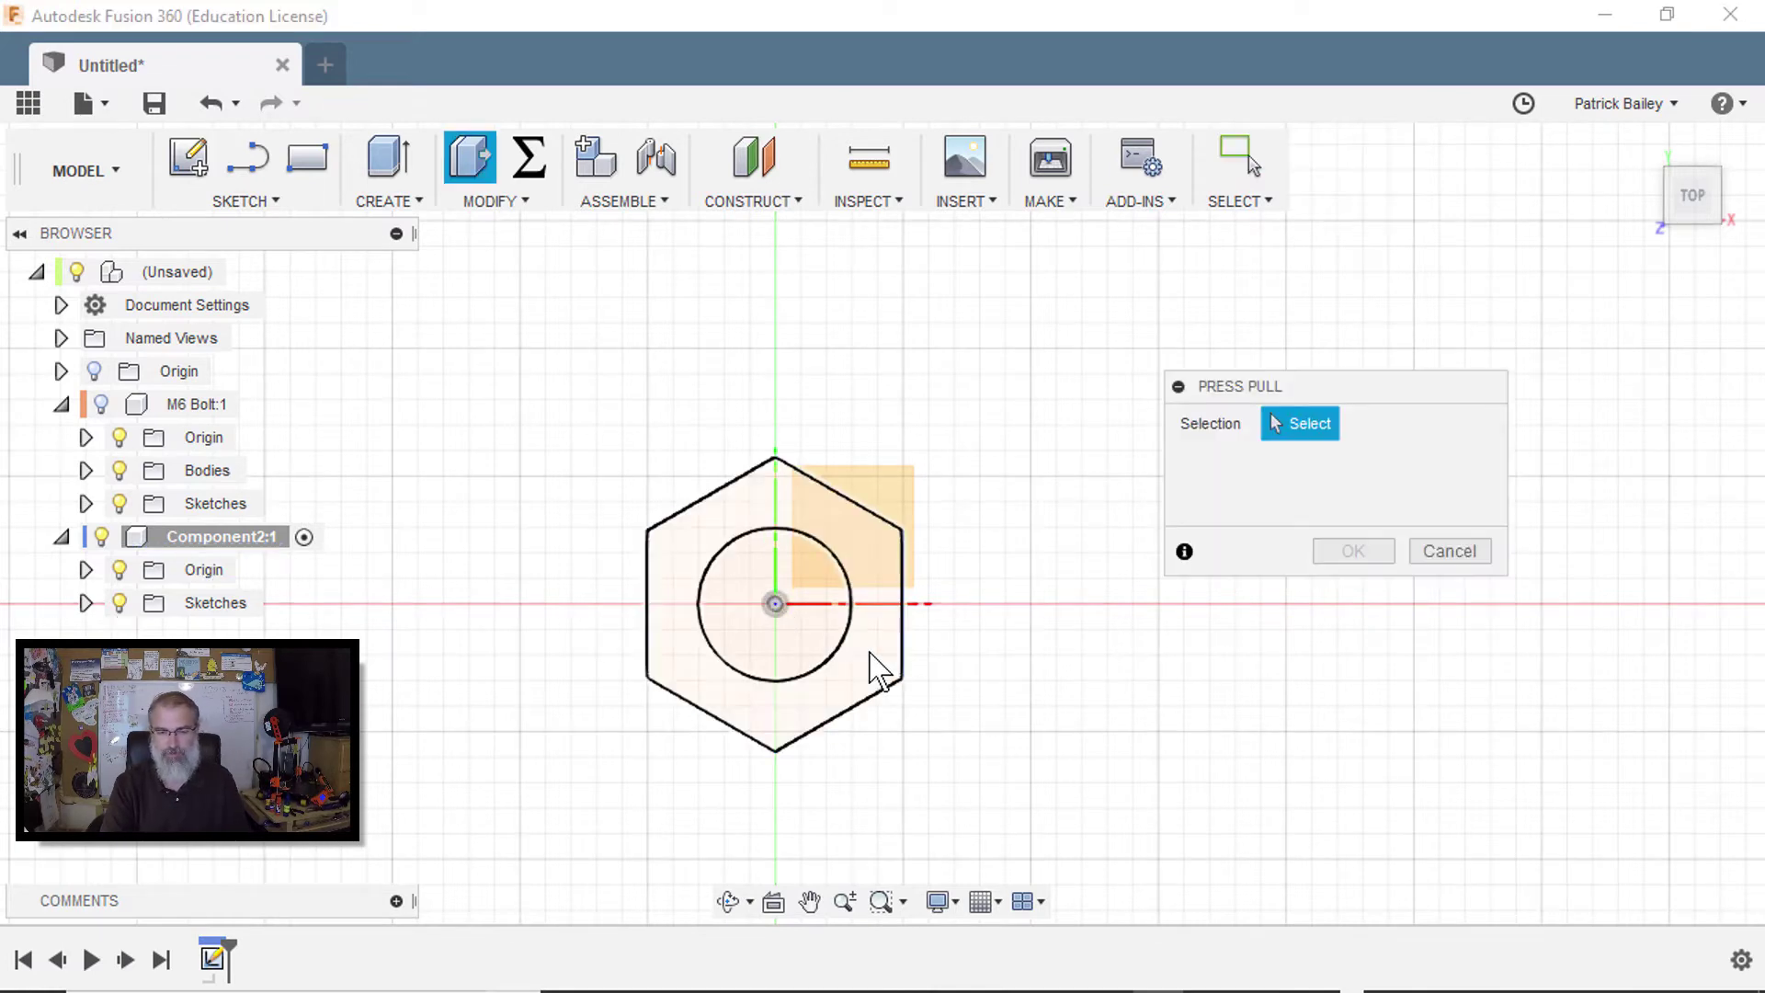
pyautogui.click(870, 654)
pyautogui.press('e')
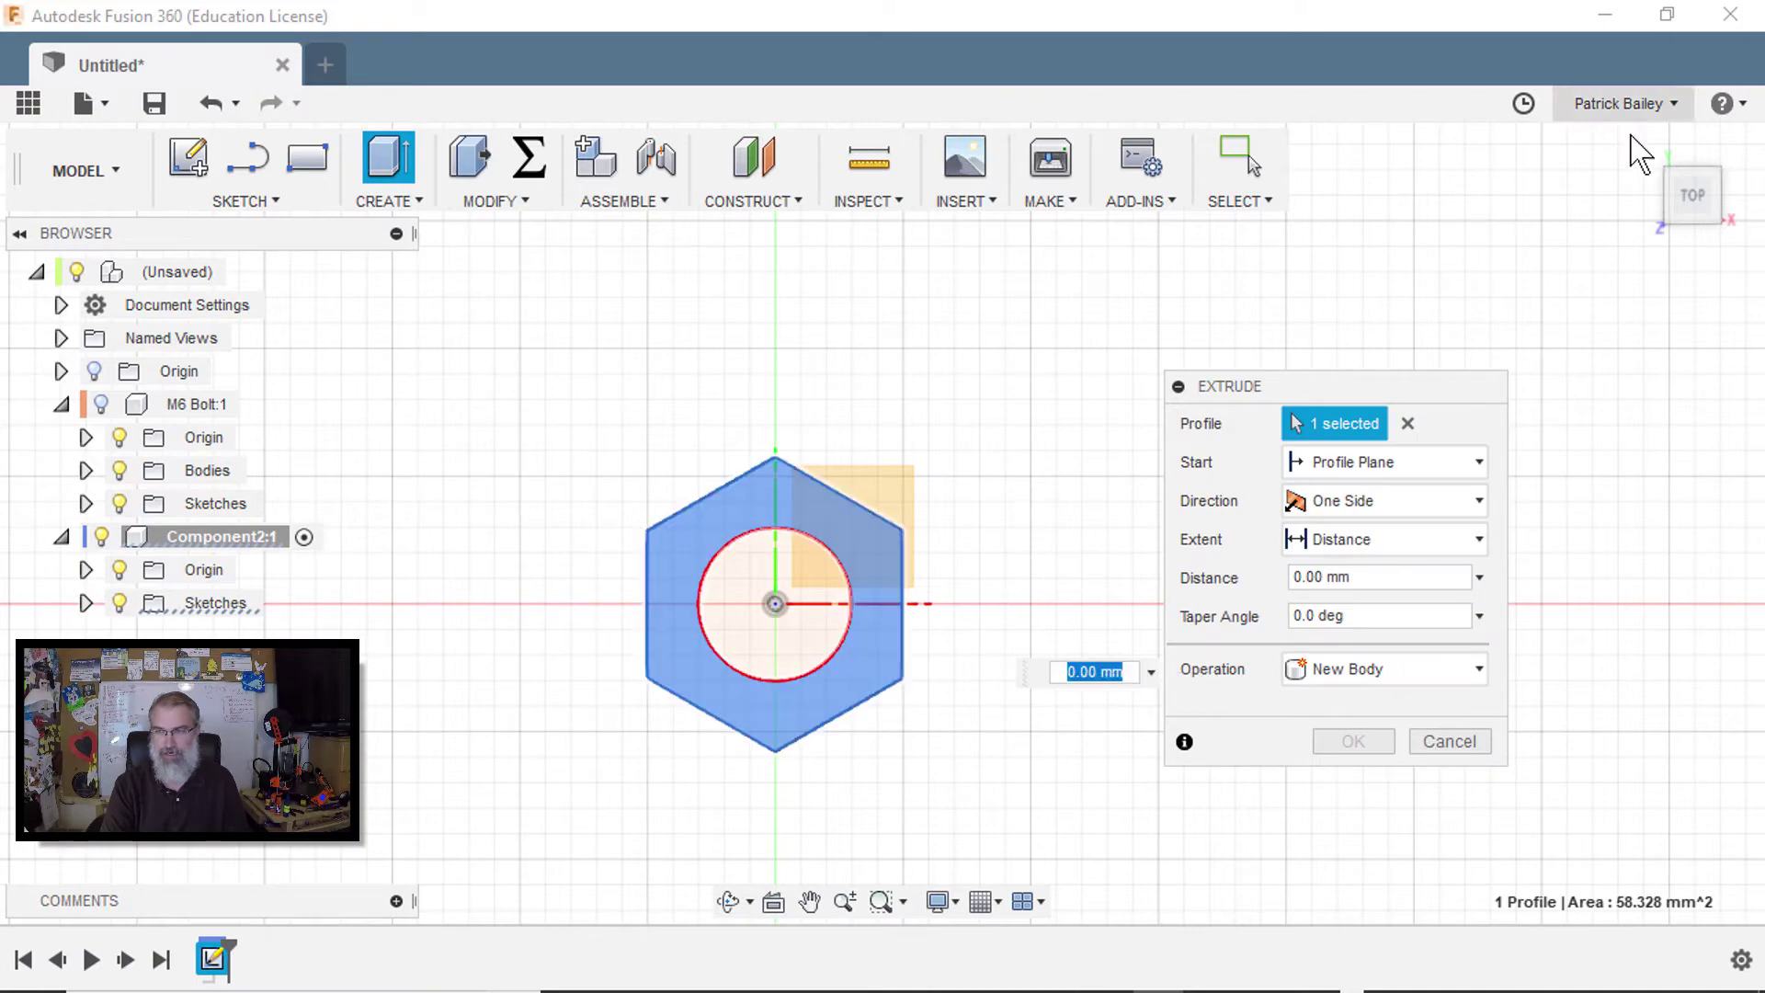
pyautogui.moveTo(1683, 175); pyautogui.dragTo(1655, 165)
pyautogui.click(1644, 144)
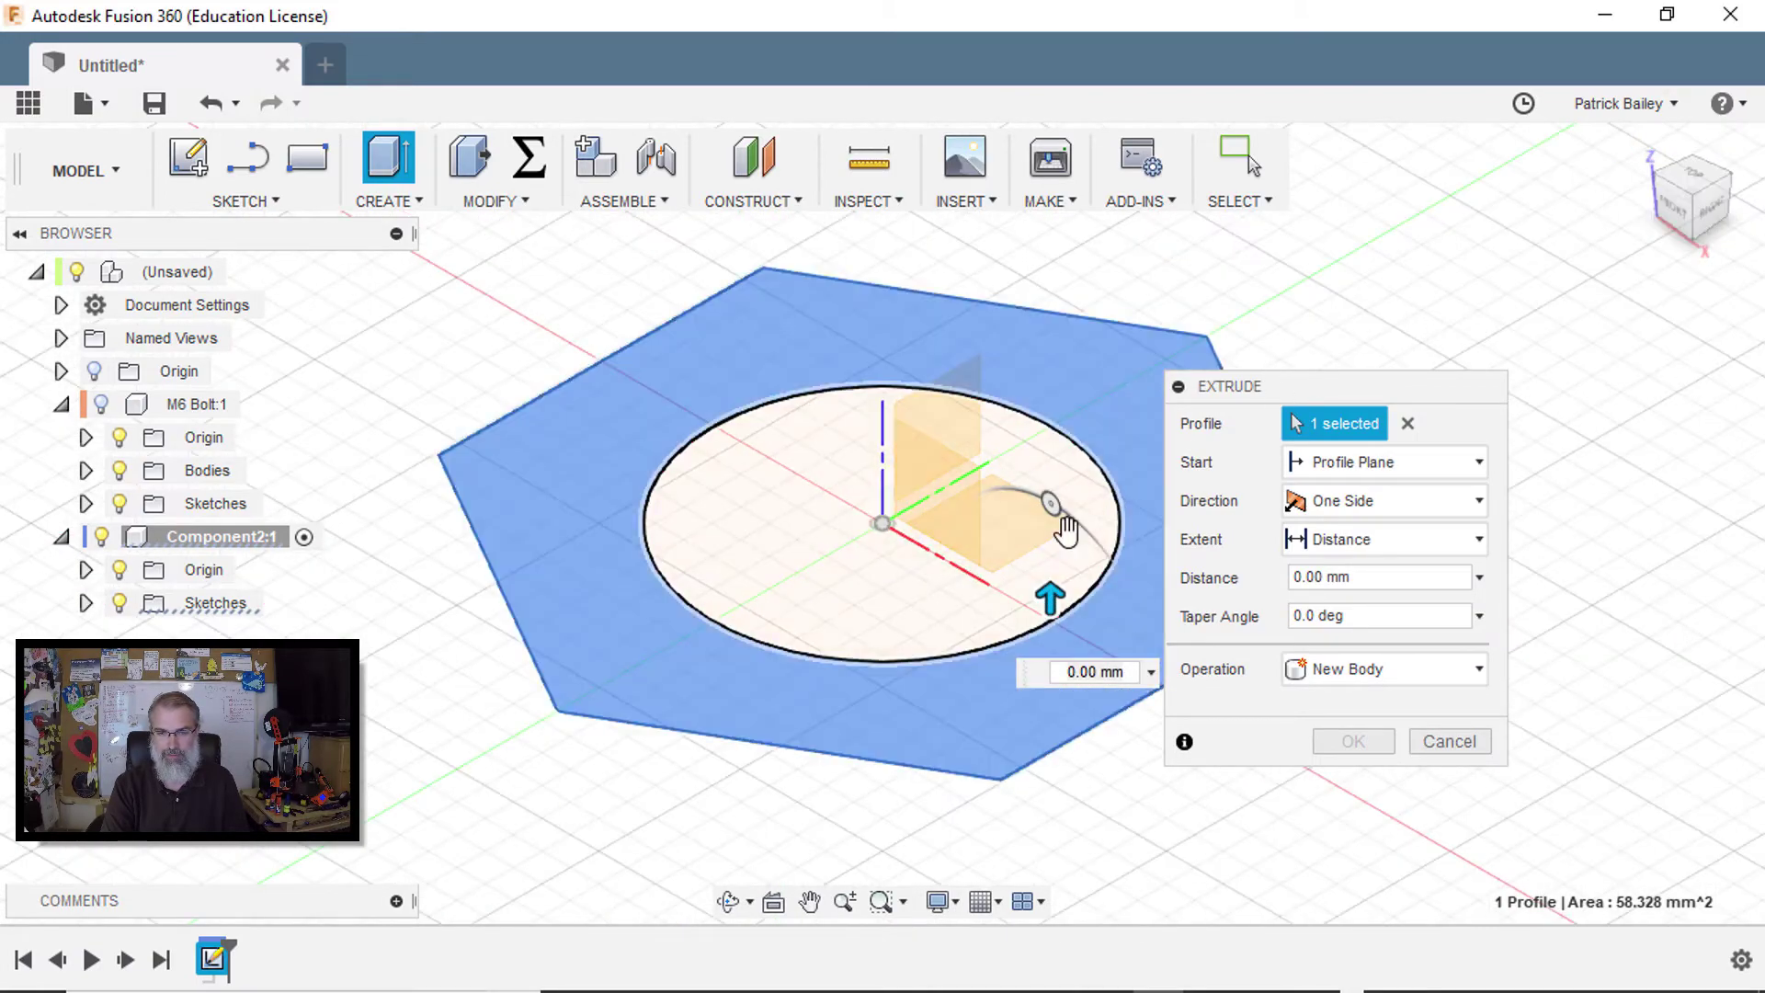
pyautogui.moveTo(1055, 579); pyautogui.dragTo(1050, 403)
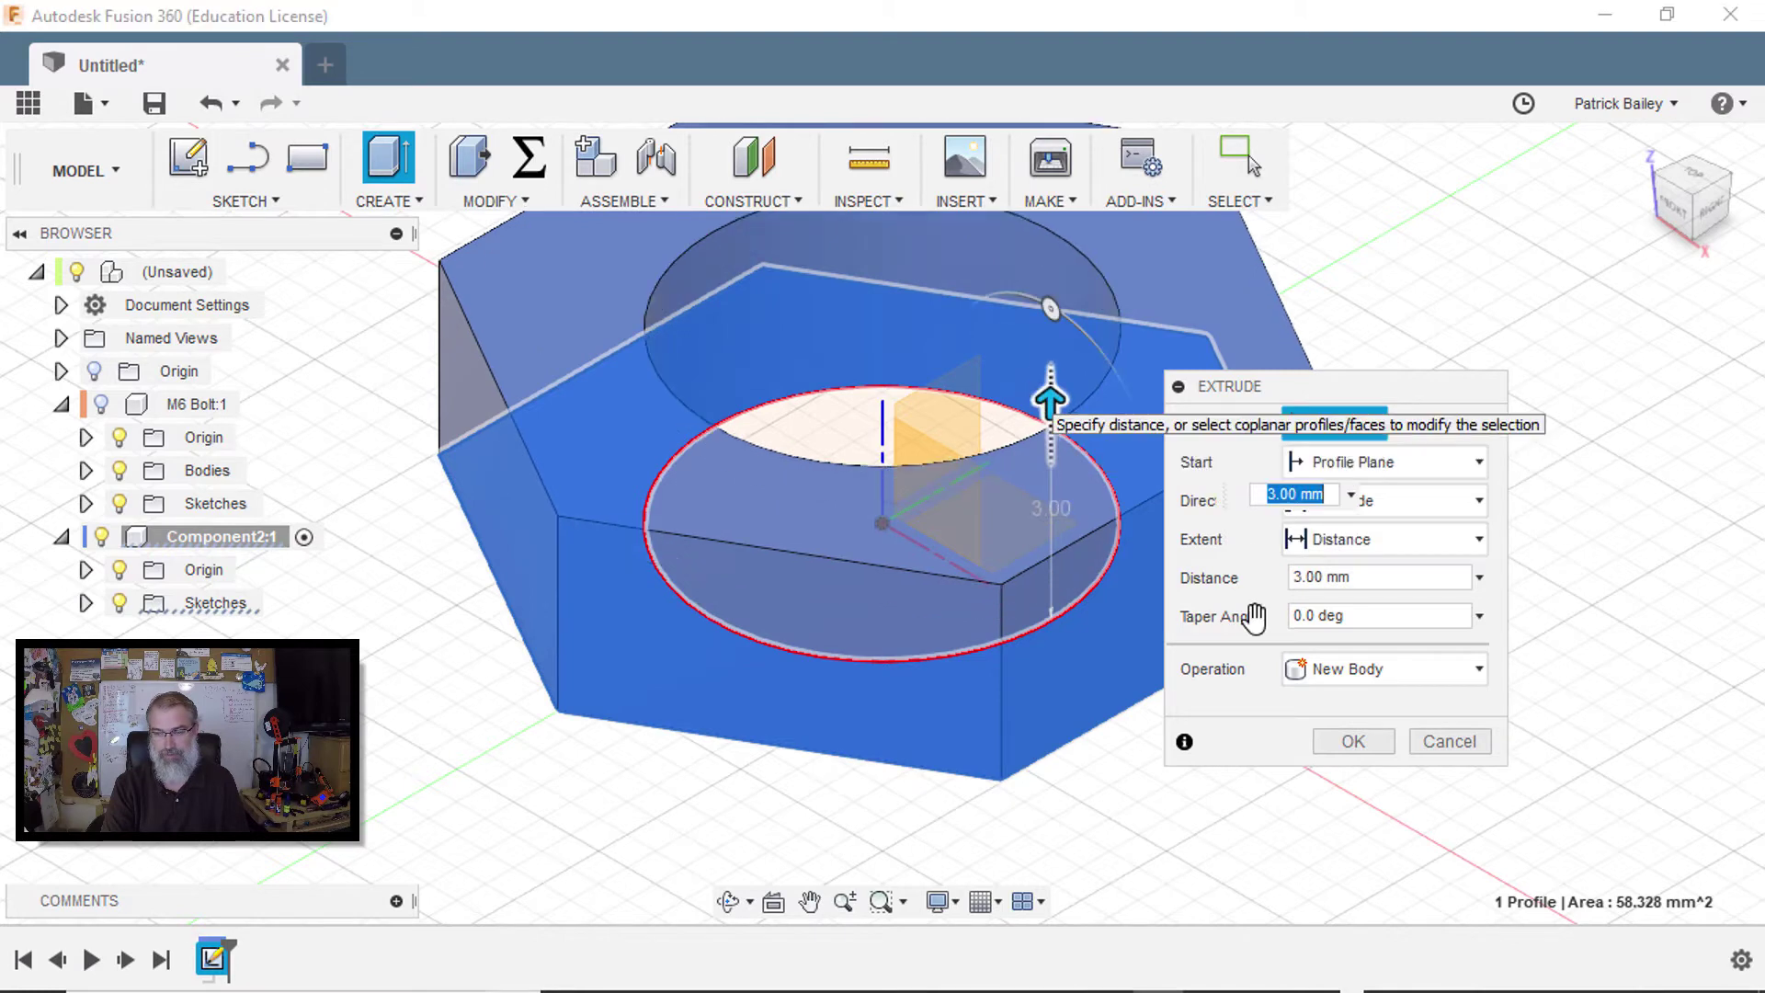
pyautogui.click(1355, 741)
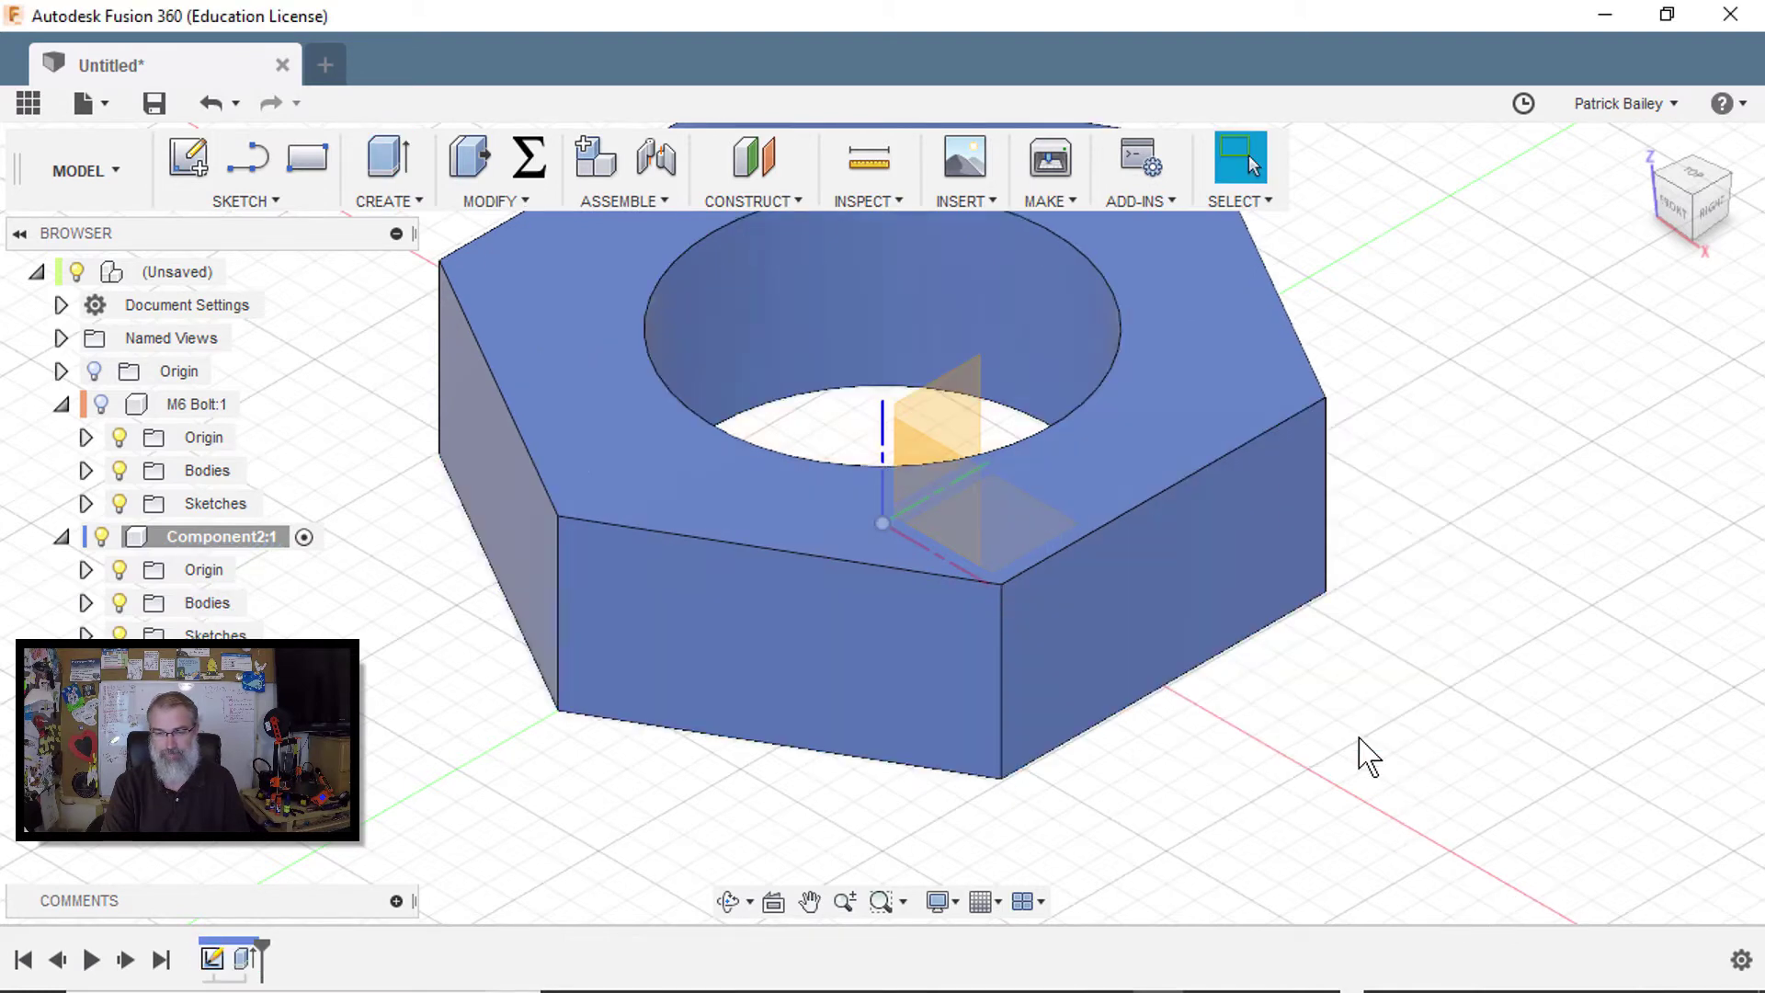
pyautogui.scroll(-3, 1359, 752)
pyautogui.moveTo(1359, 752); pyautogui.dragTo(1212, 765, button='middle')
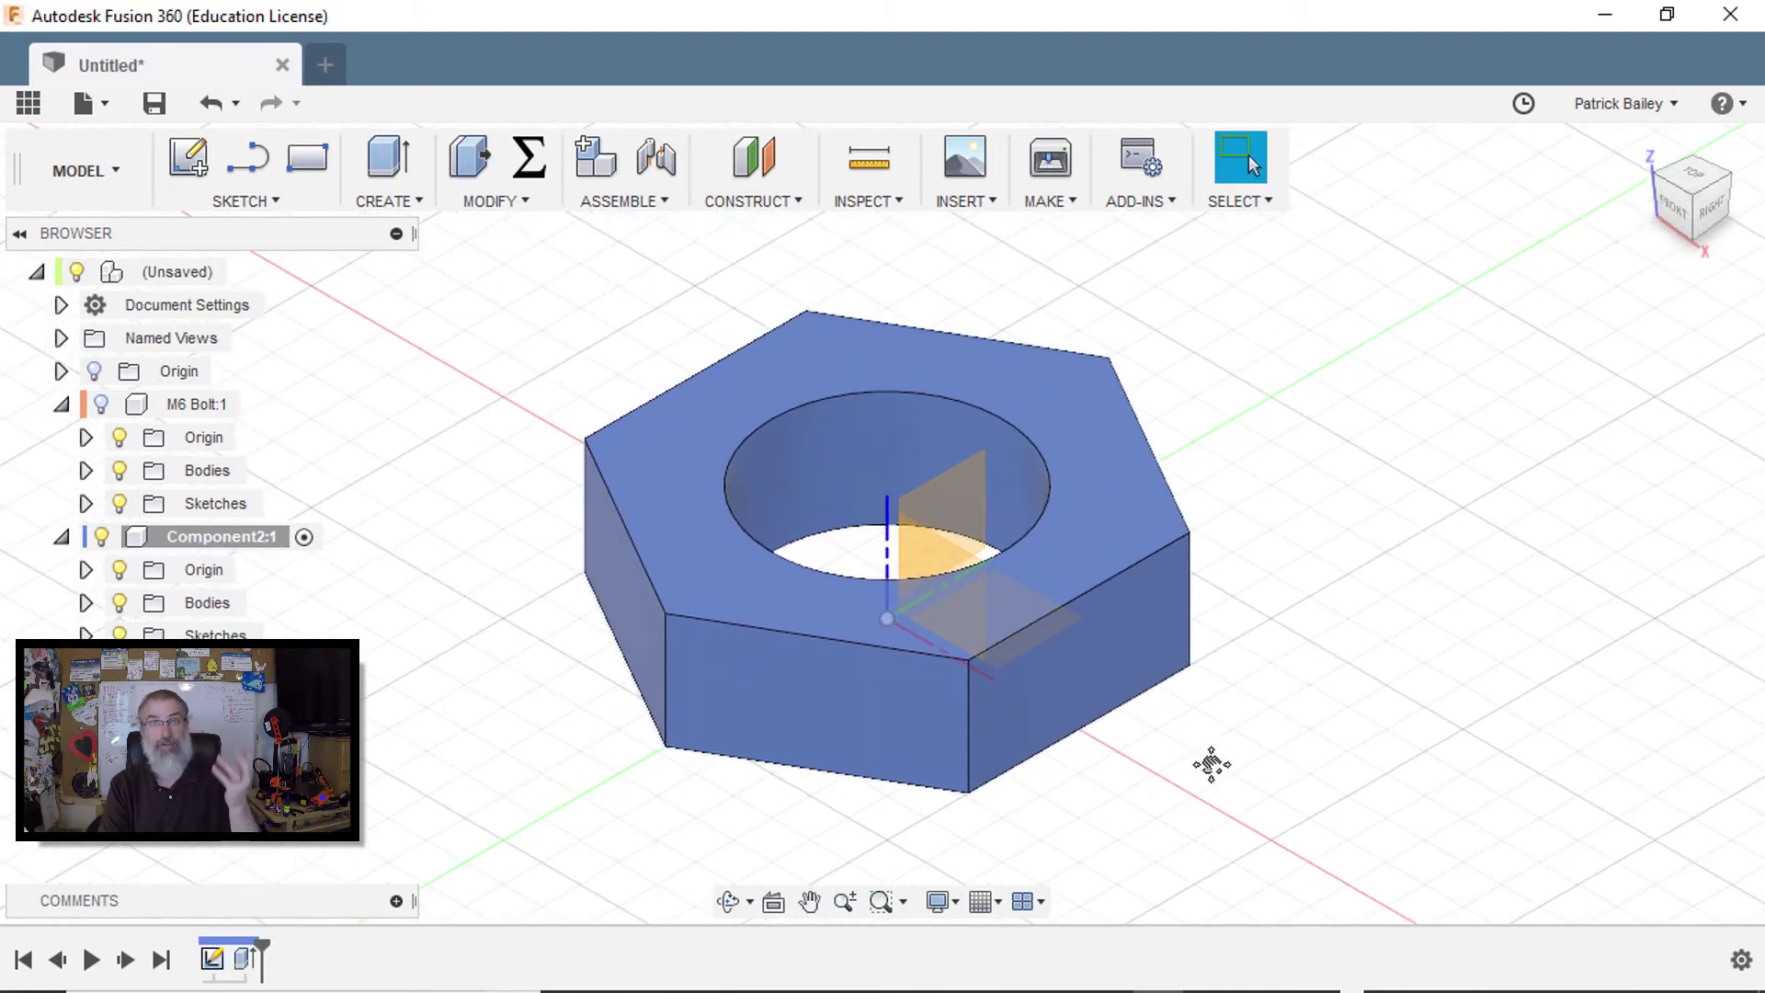
# Step: Thread the nut's hole as a modeled ISO Metric M6x1, class 6H, right-hand thread
pyautogui.write('sthread')
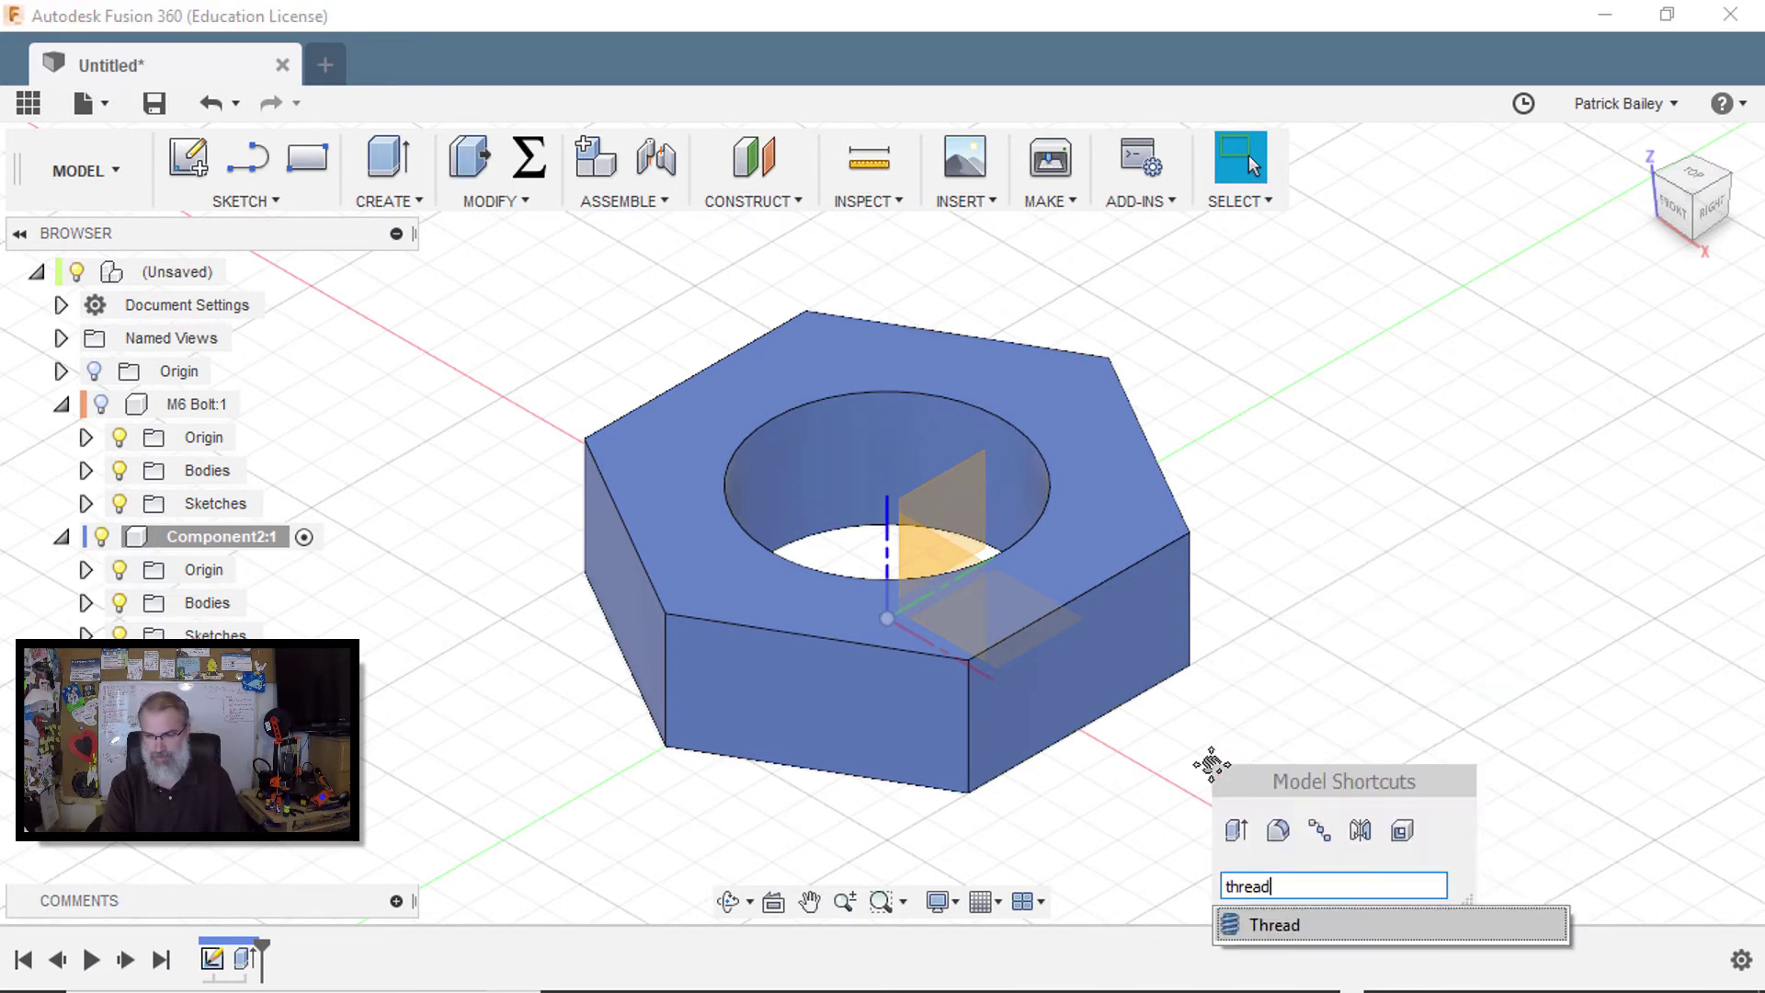
pyautogui.click(1232, 929)
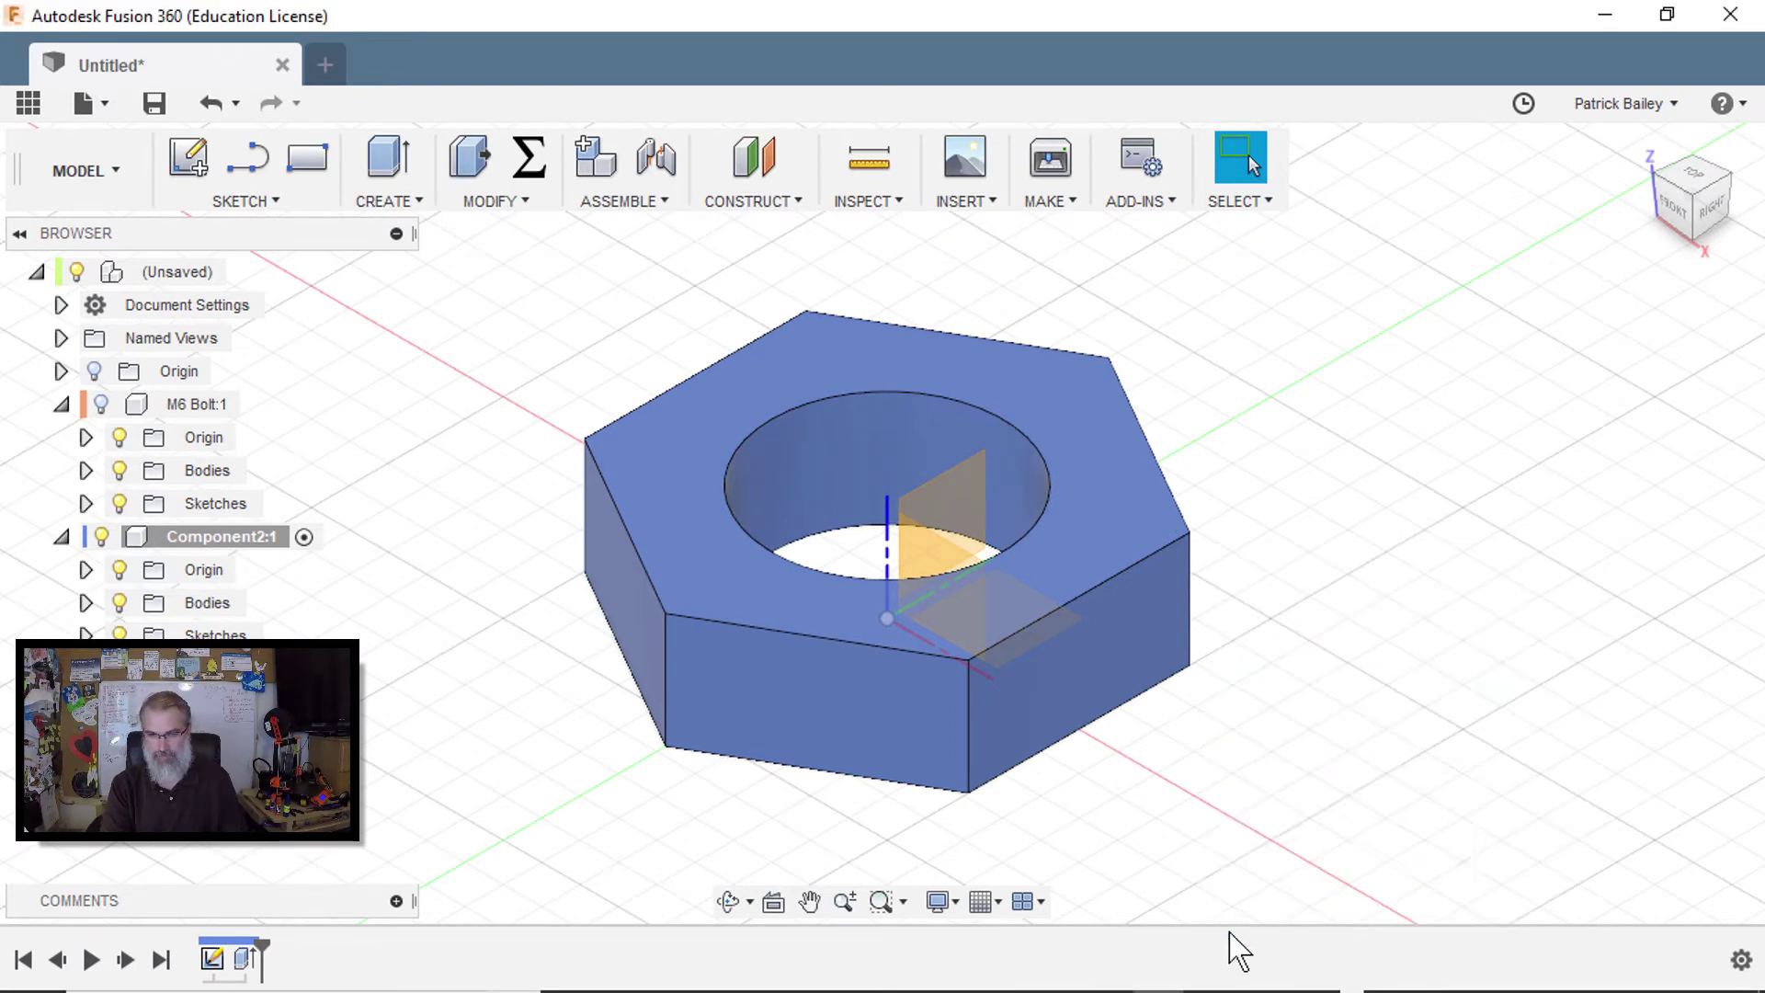
pyautogui.click(895, 449)
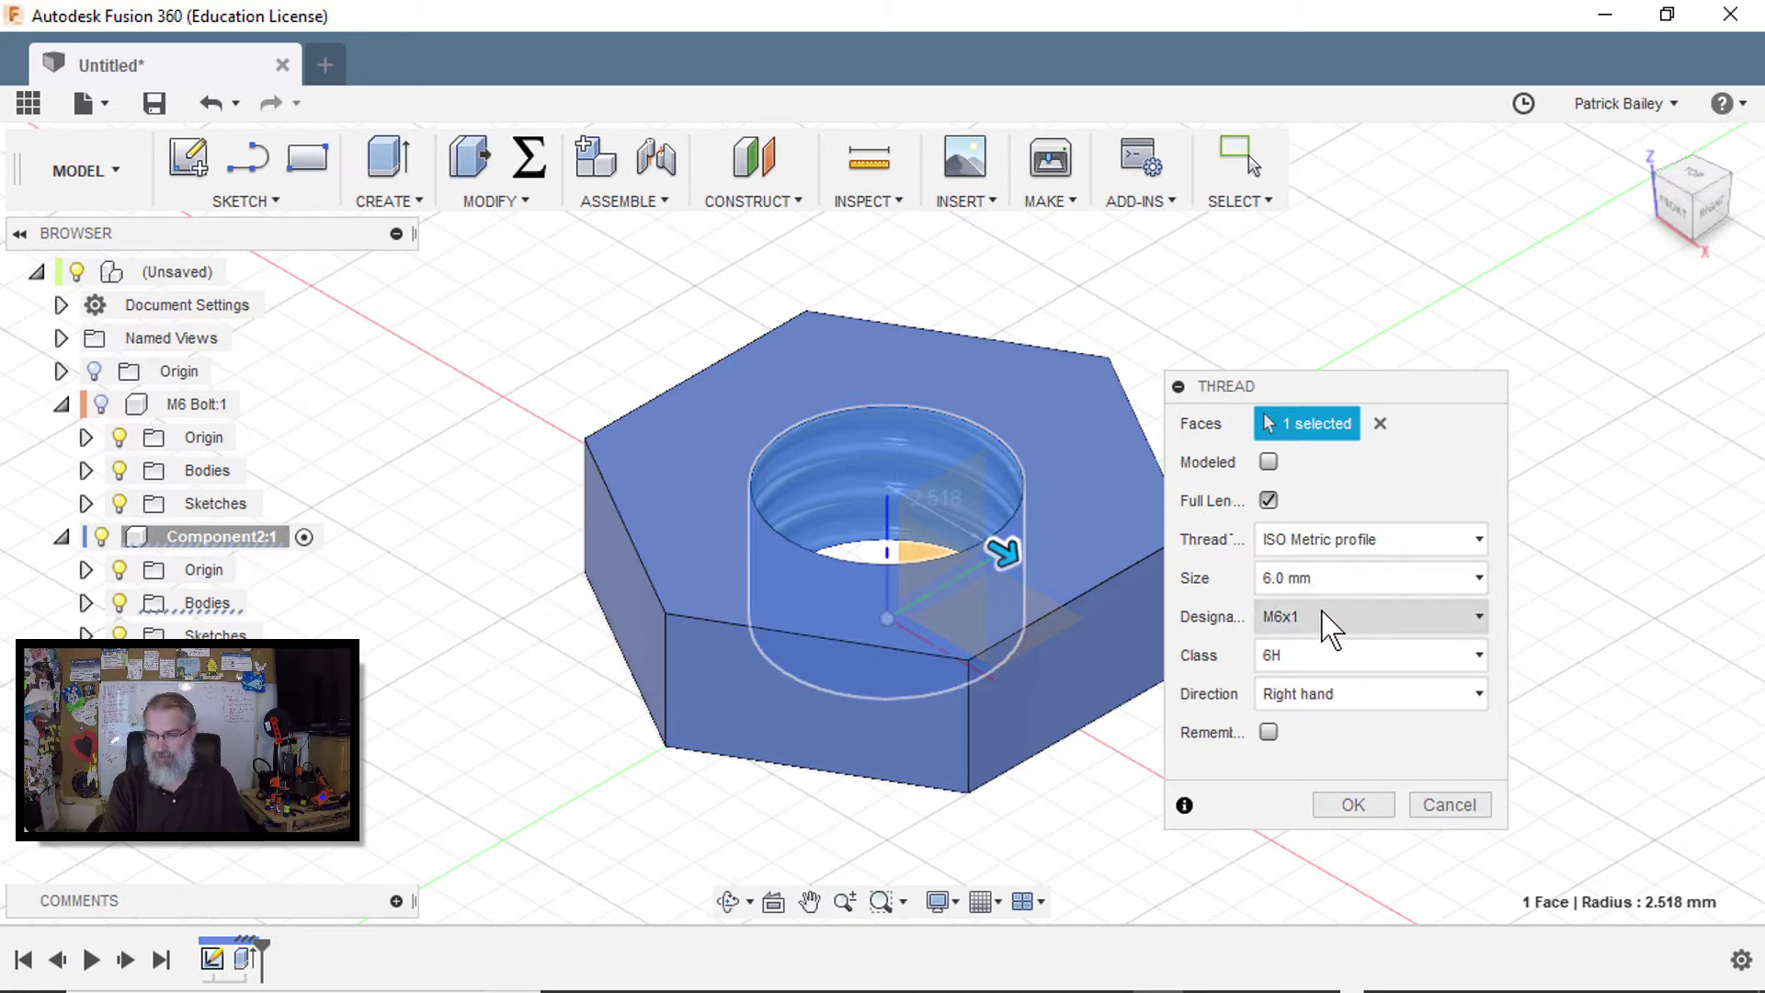
pyautogui.click(1269, 461)
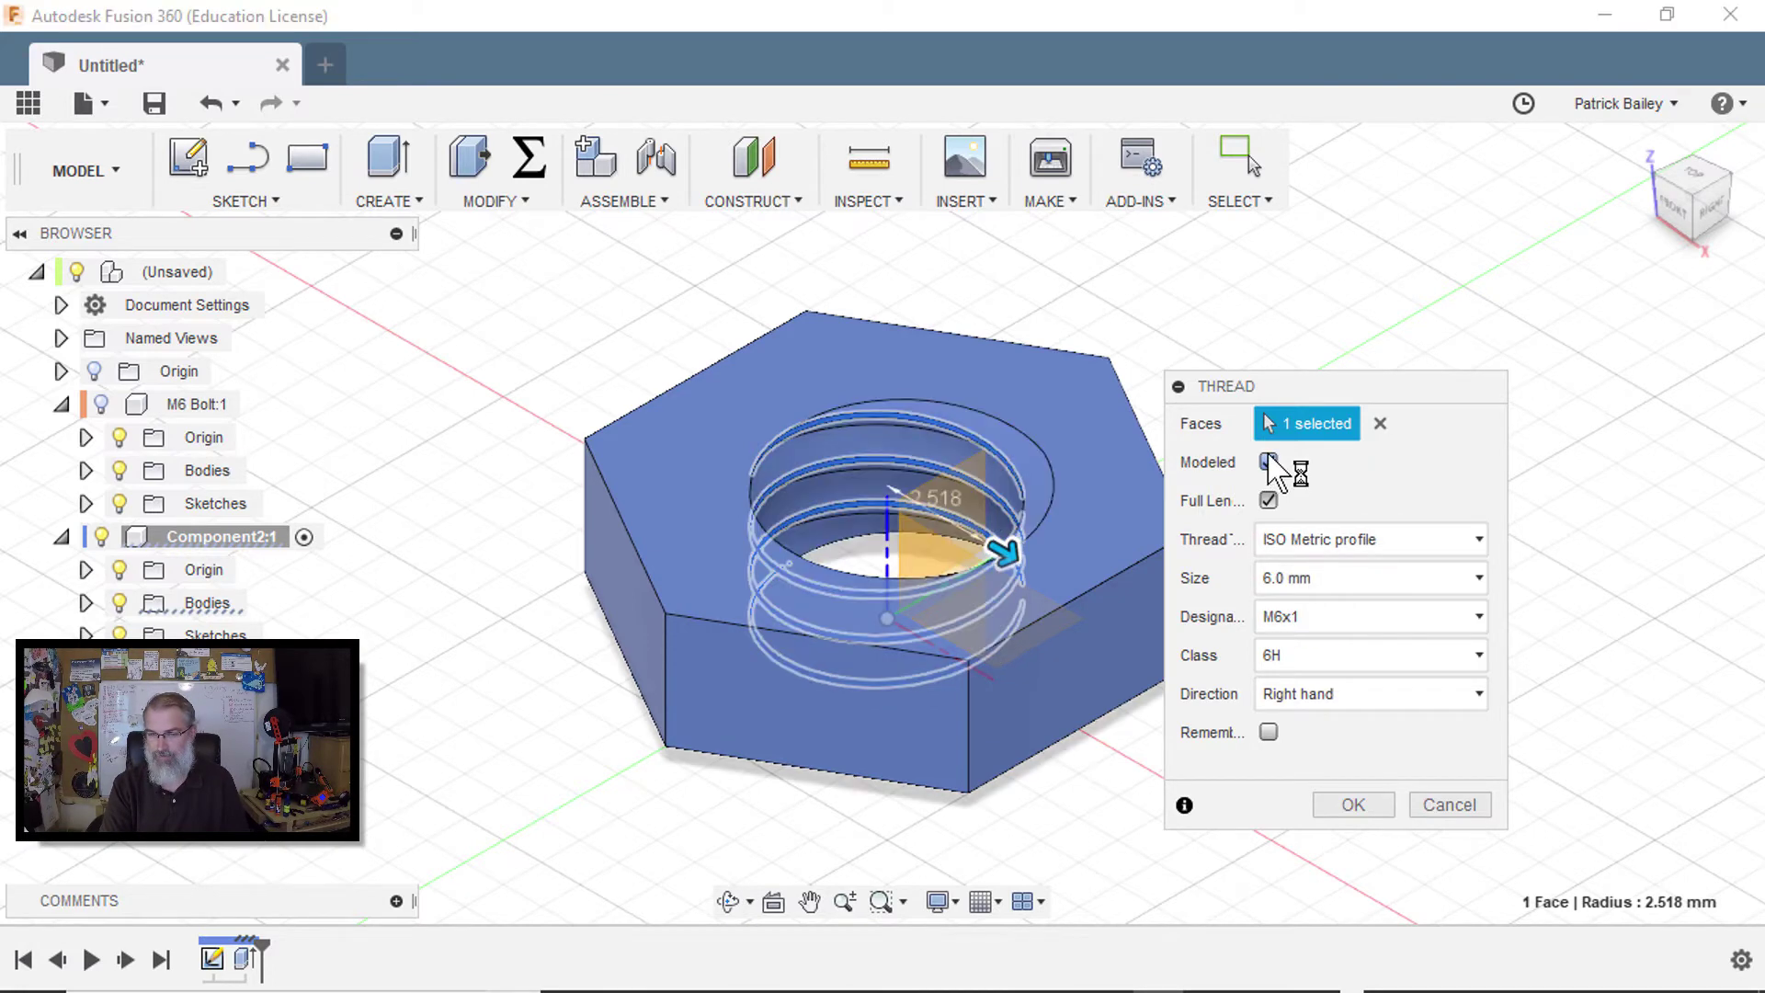
pyautogui.click(1354, 656)
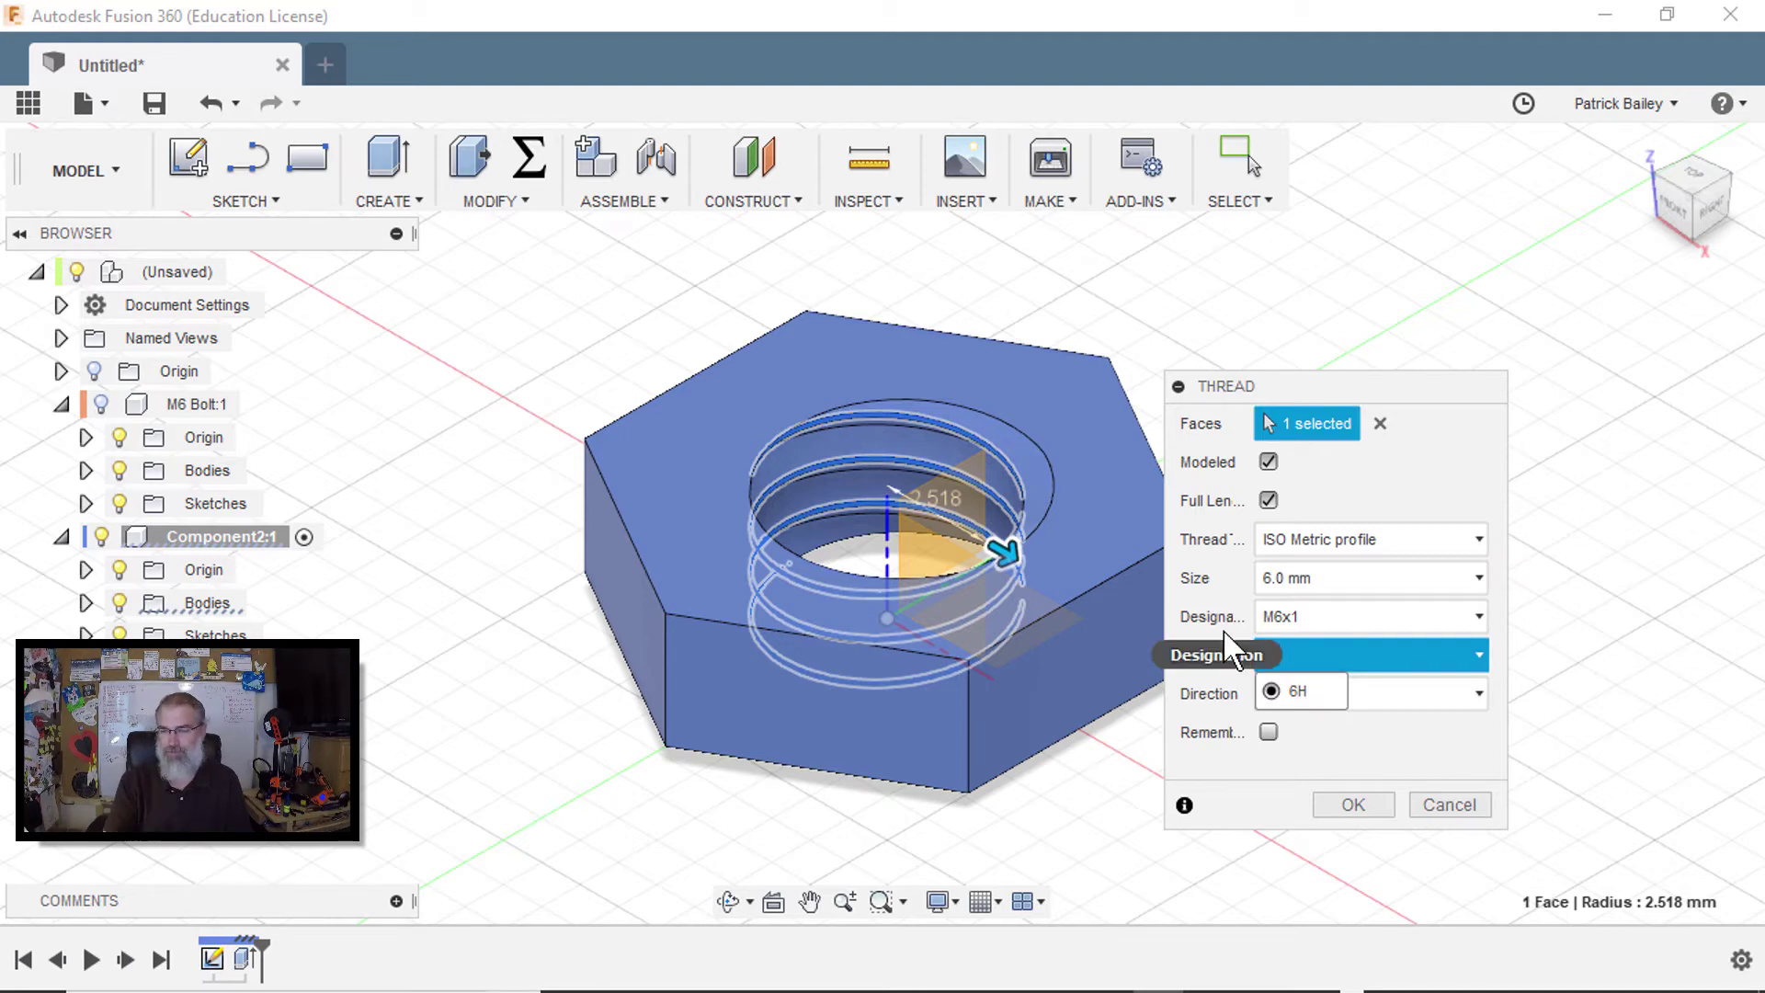
pyautogui.click(1368, 474)
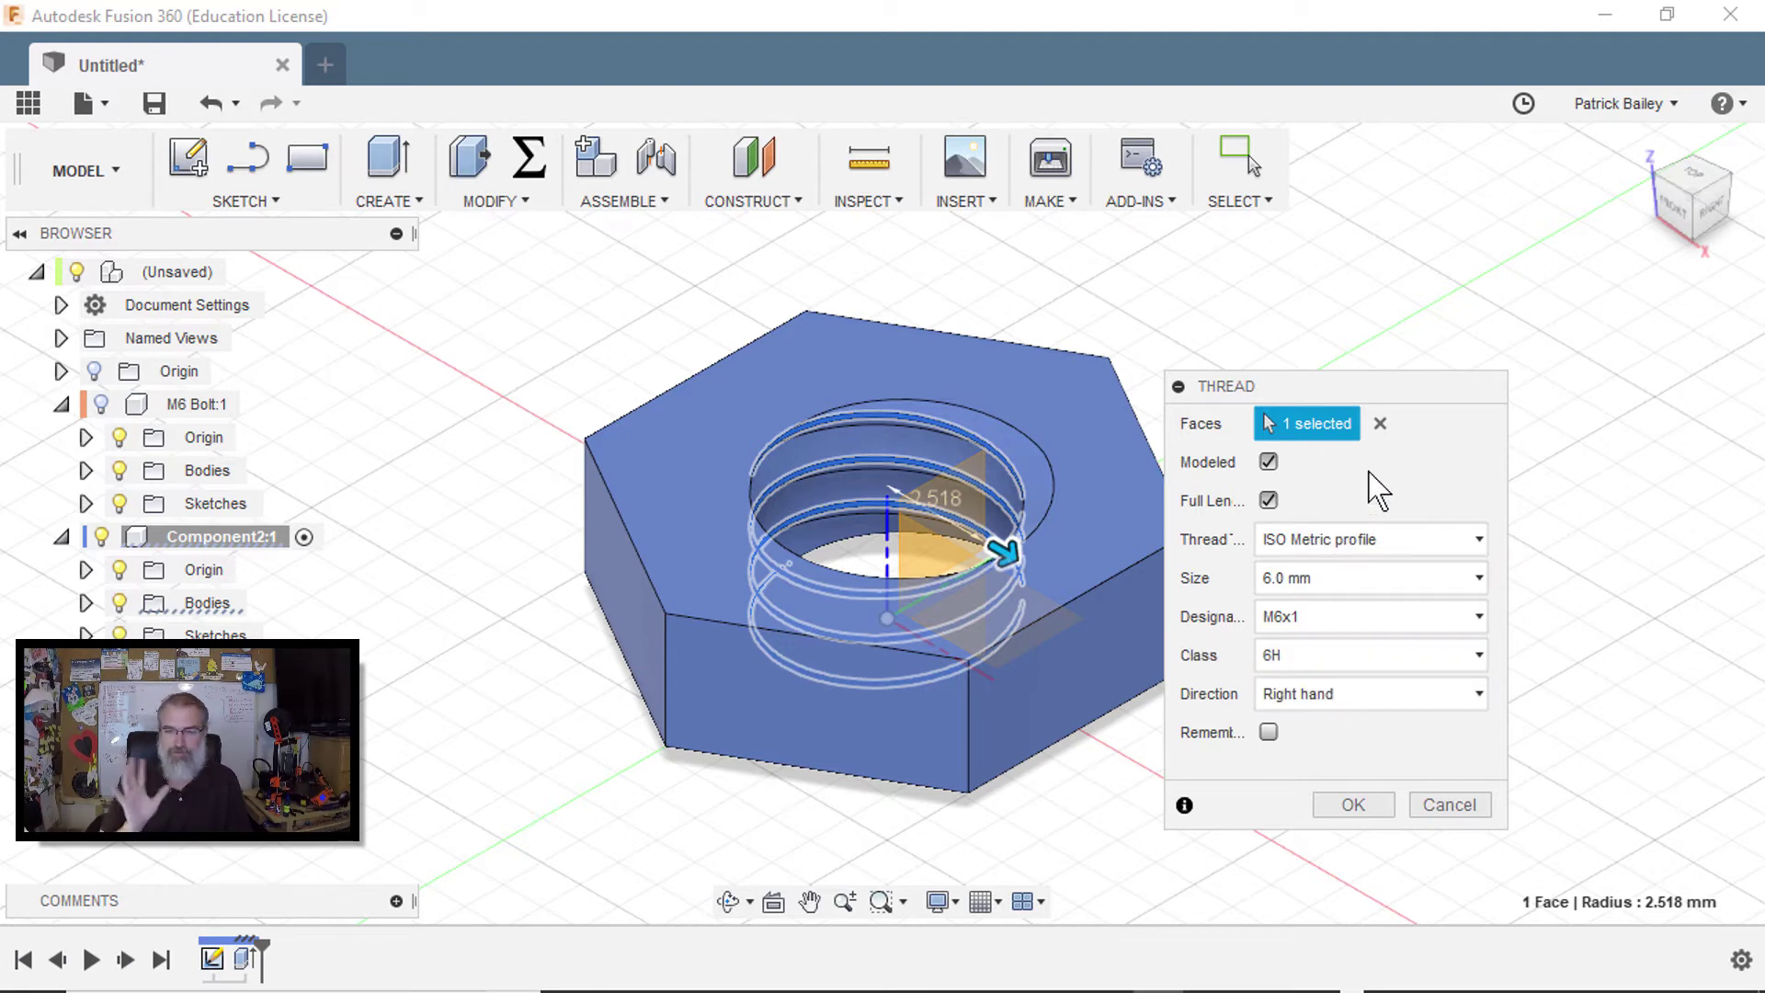
pyautogui.click(1376, 816)
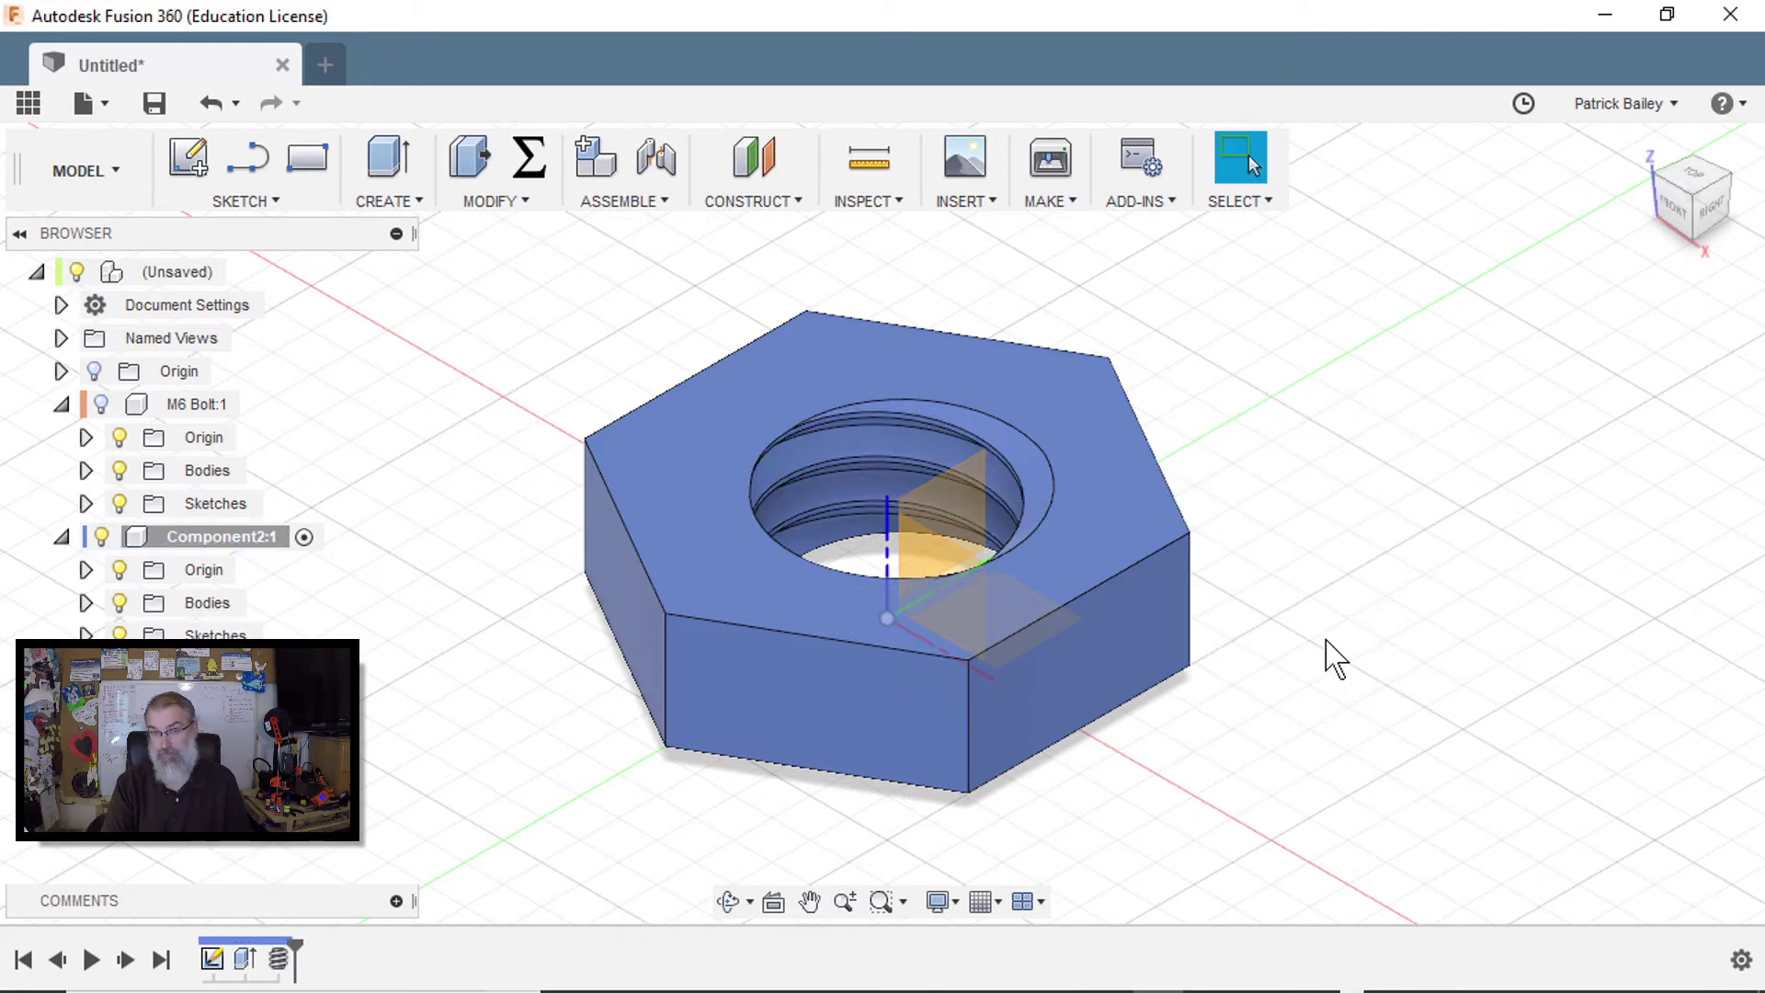
# Step: Export the nut body via 3D Print as M6_nut.stl in the bolt_test folder
pyautogui.click(1046, 201)
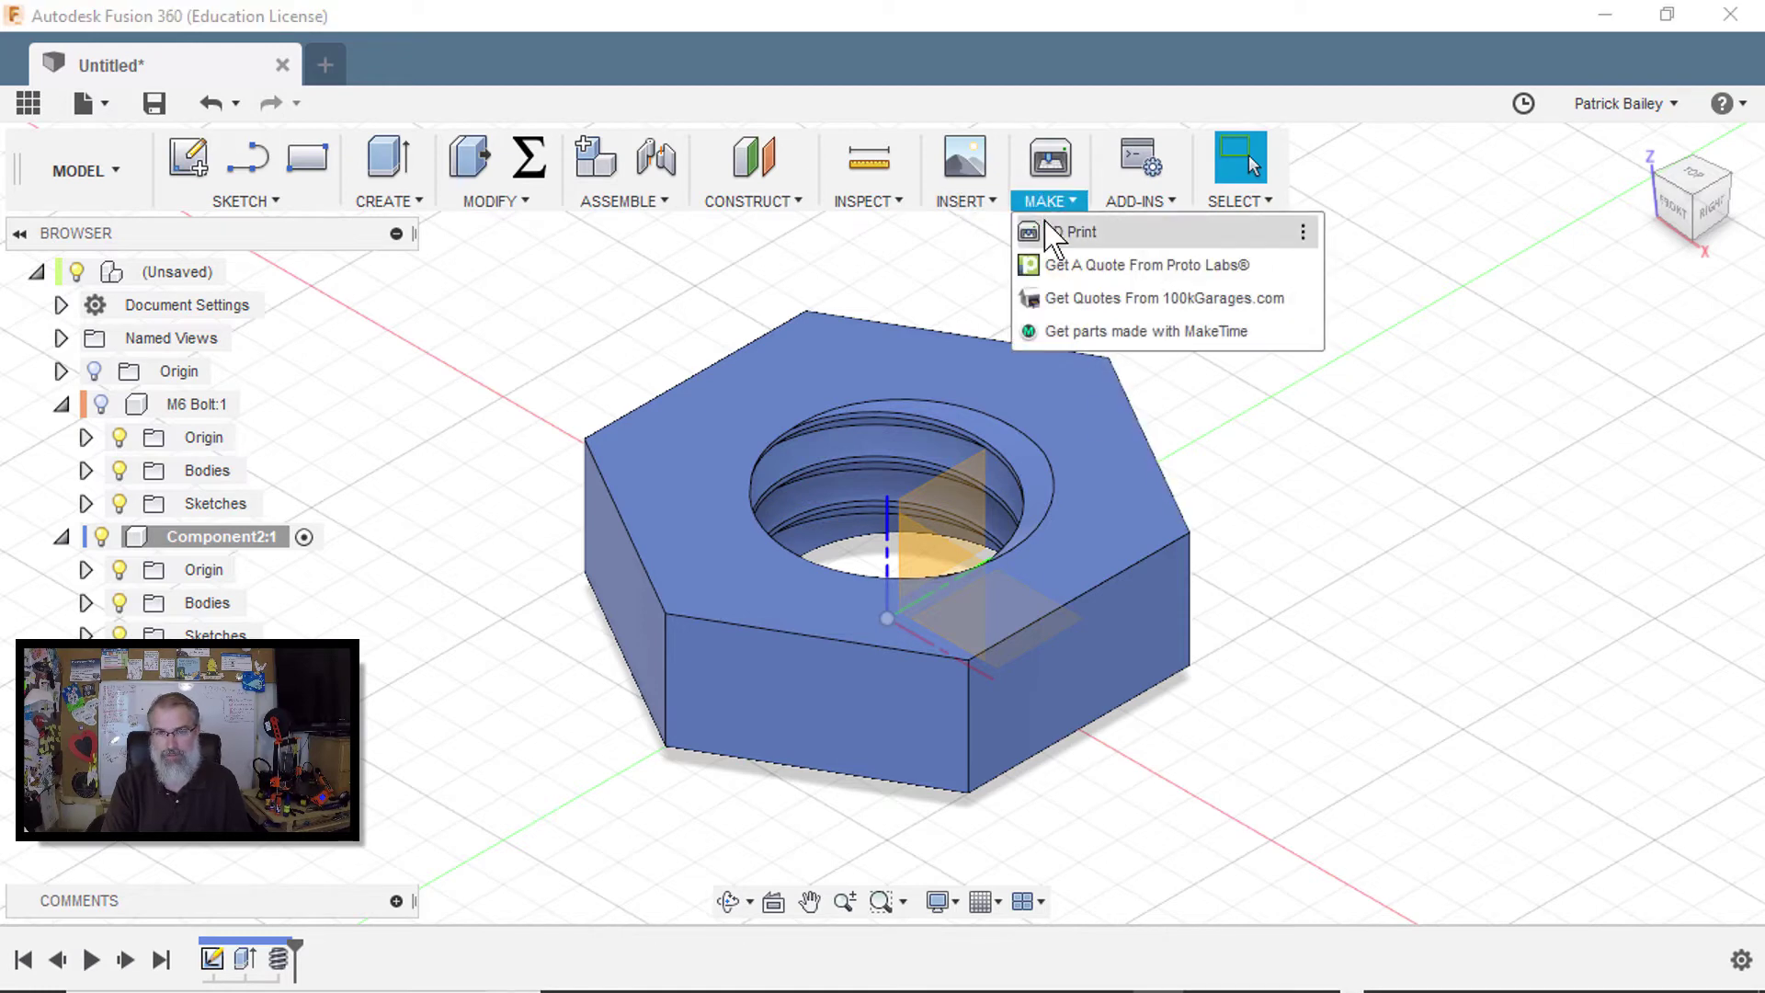
pyautogui.click(1048, 232)
pyautogui.click(1046, 412)
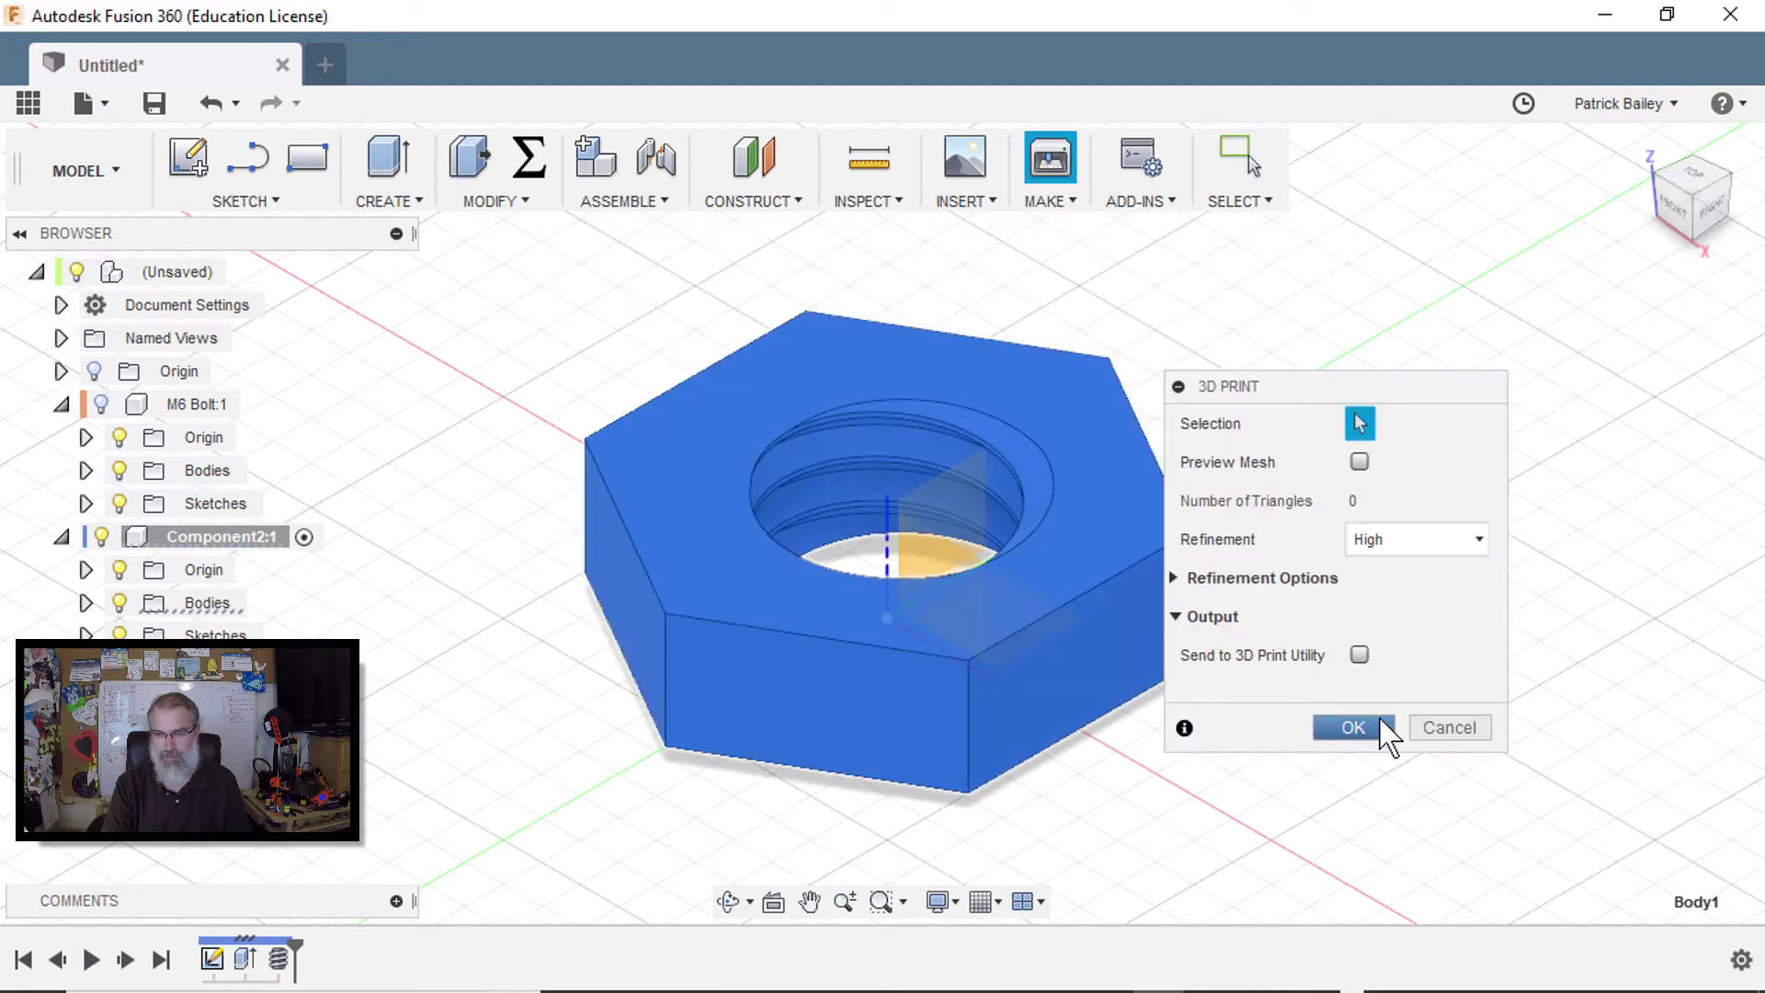
pyautogui.click(1354, 727)
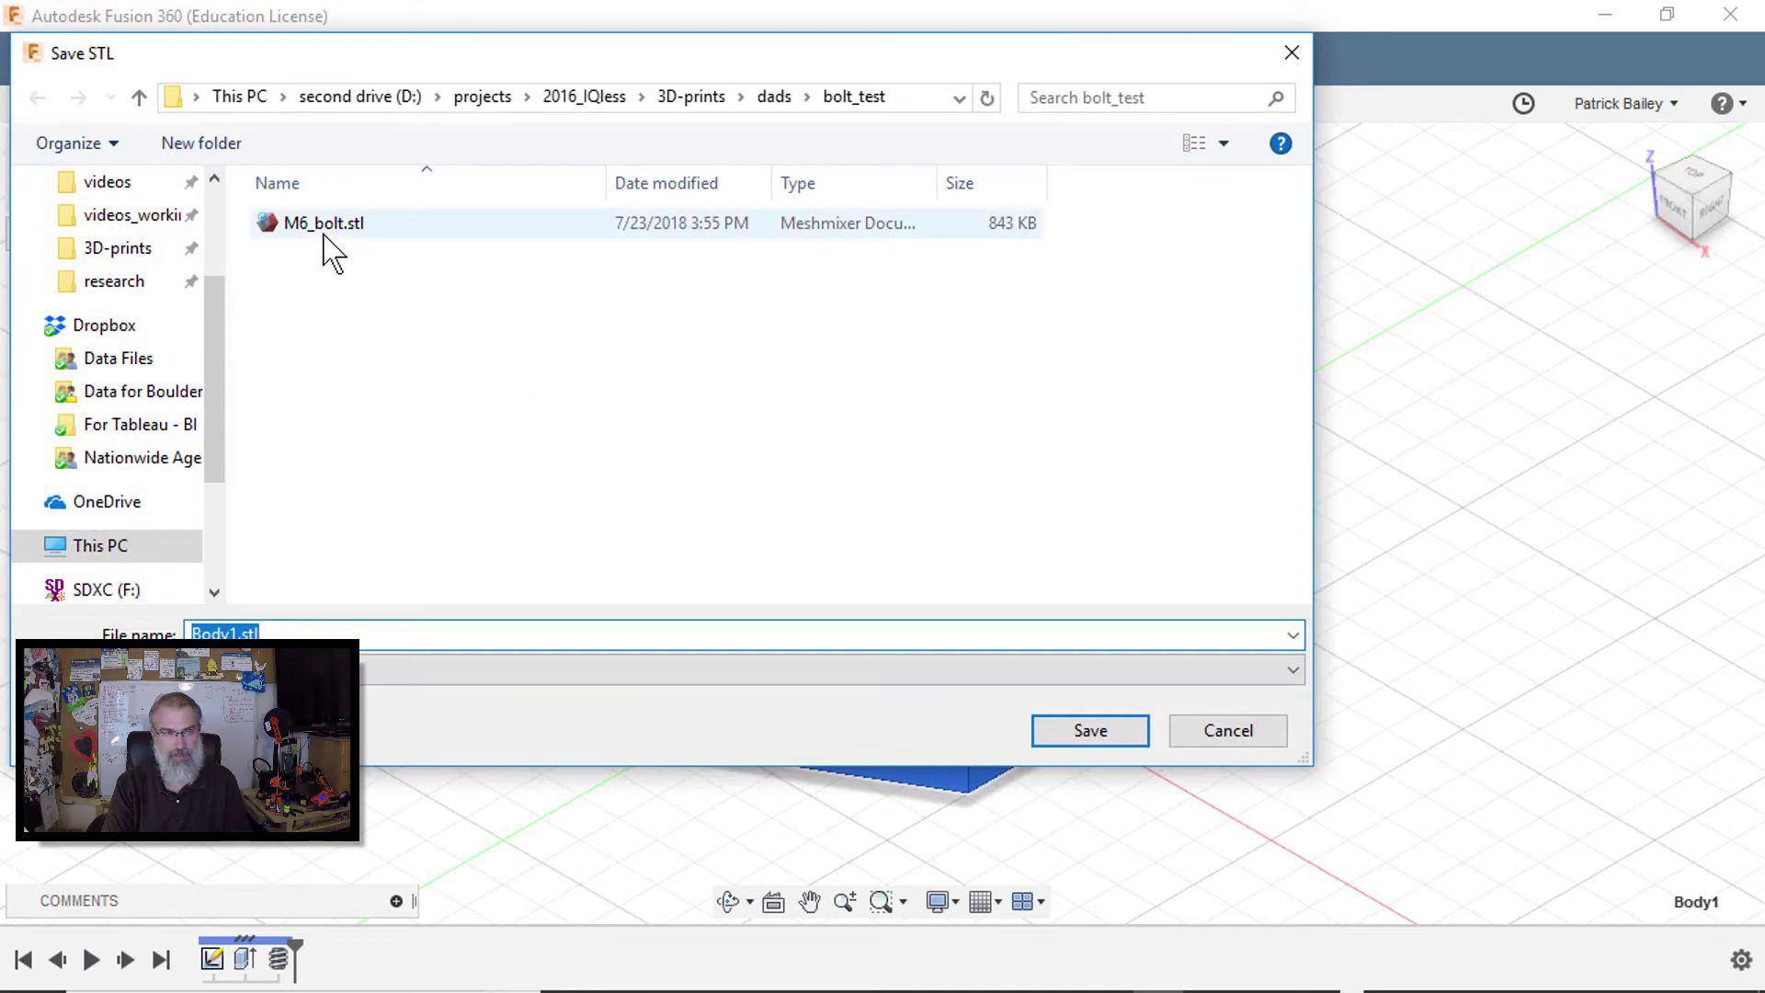
pyautogui.click(323, 232)
pyautogui.click(253, 633)
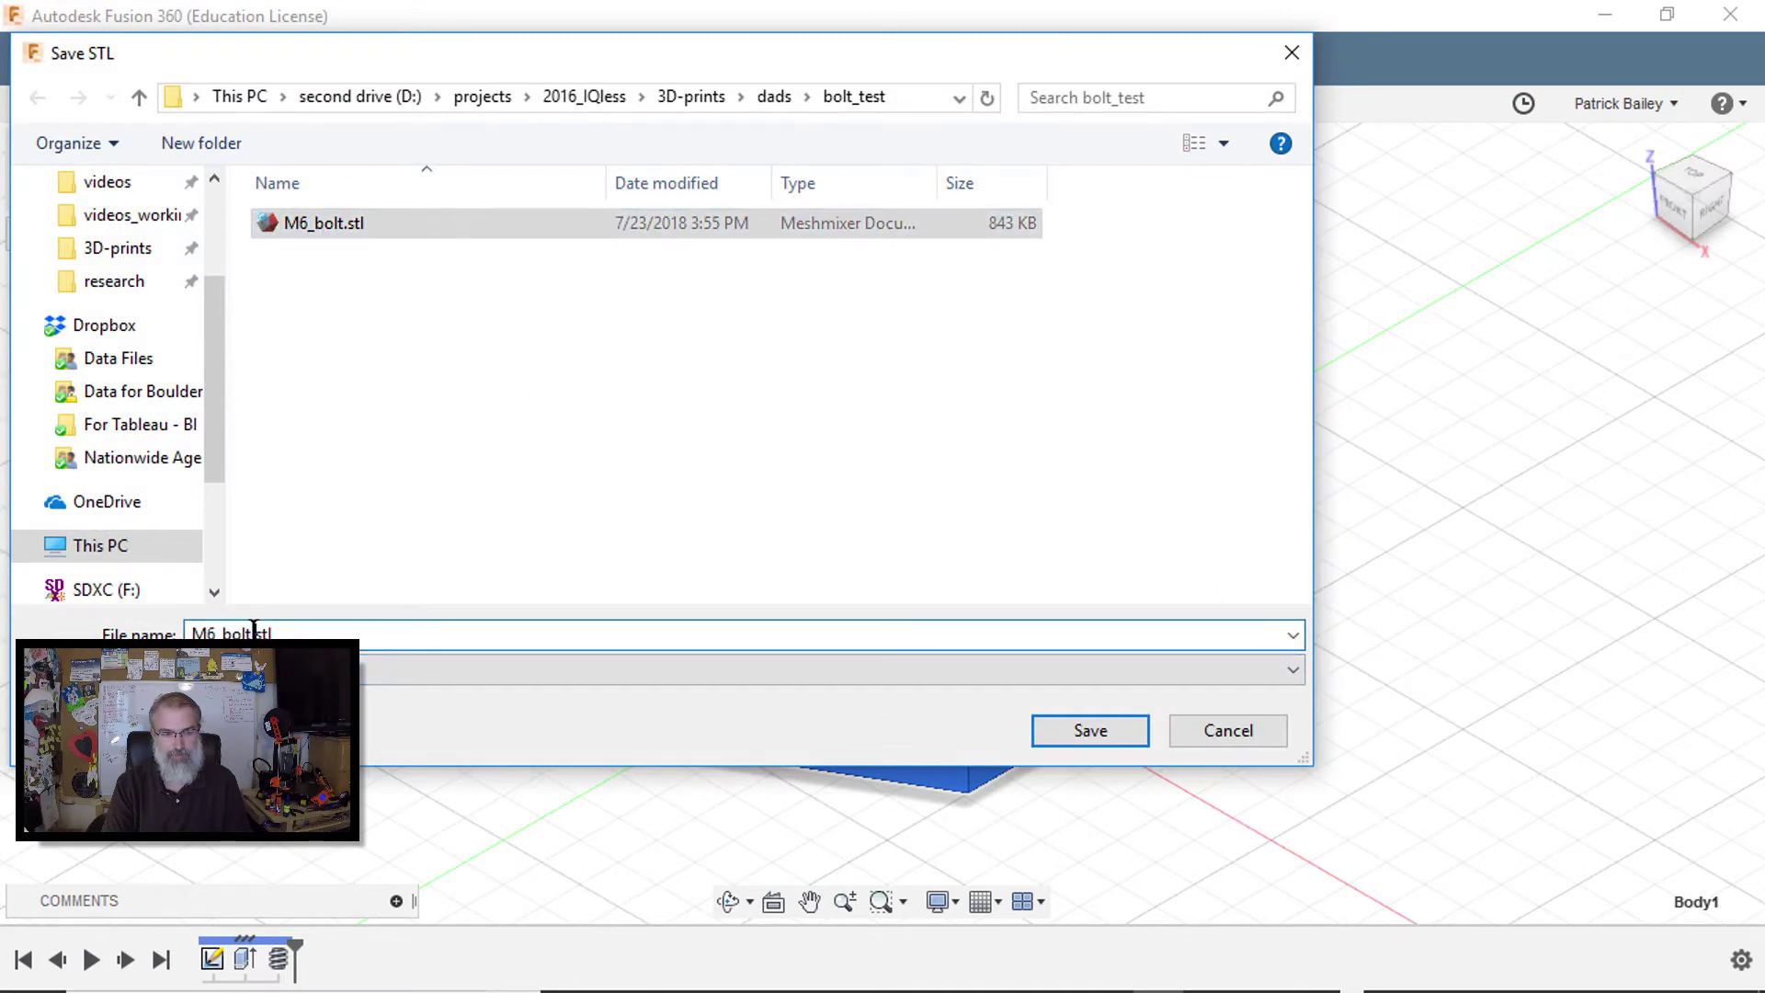
pyautogui.press('BackSpace')
pyautogui.press('BackSpace')
pyautogui.press('BackSpace')
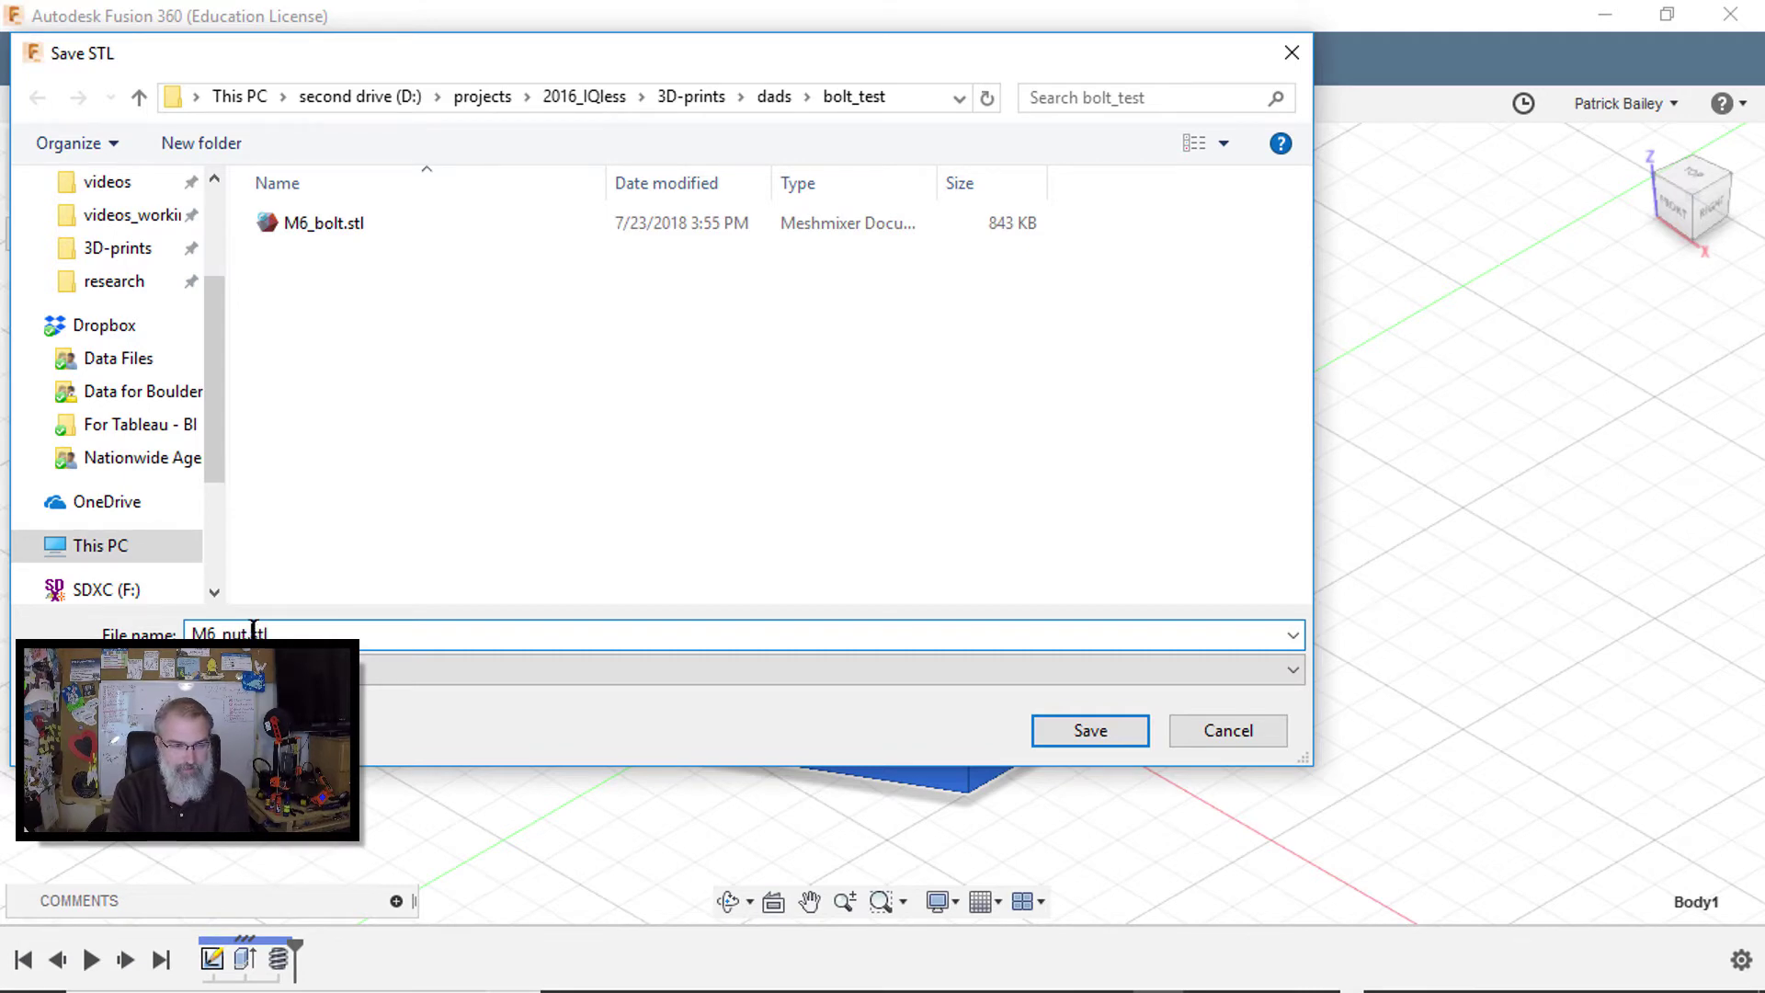
pyautogui.press('Return')
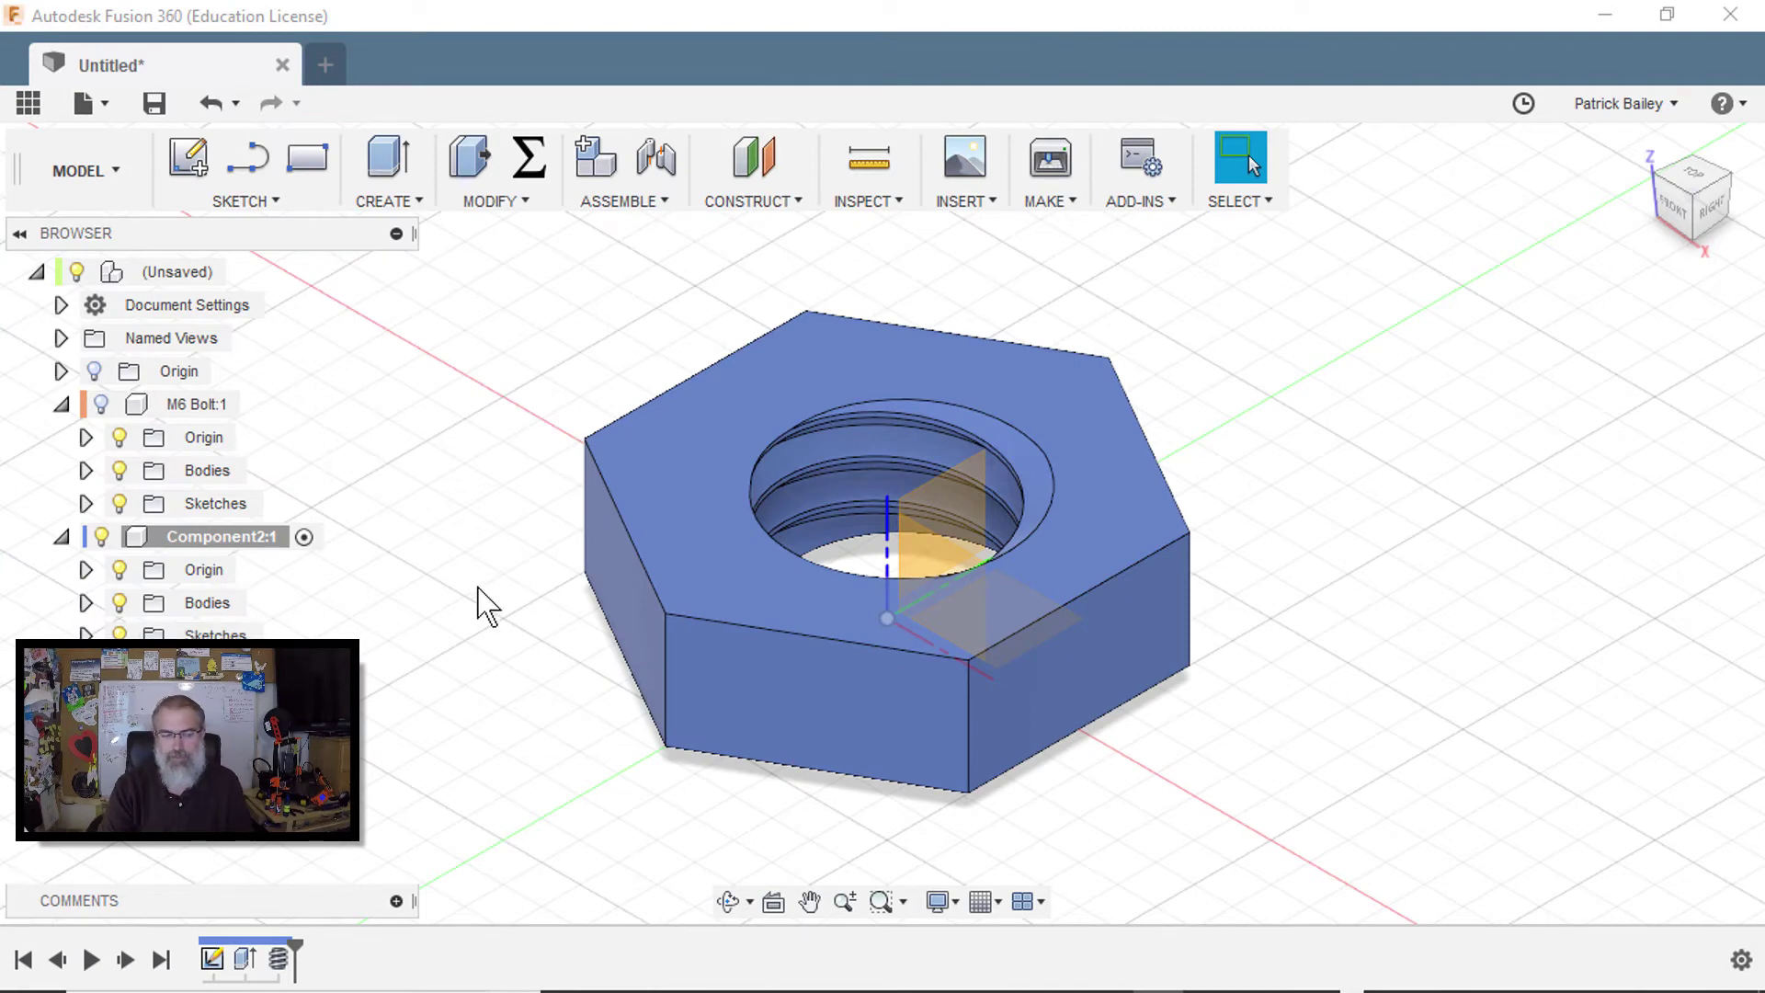
# Step: Unhide the M6 Bolt and zoom in on its threads from the front view
pyautogui.click(104, 407)
pyautogui.click(102, 405)
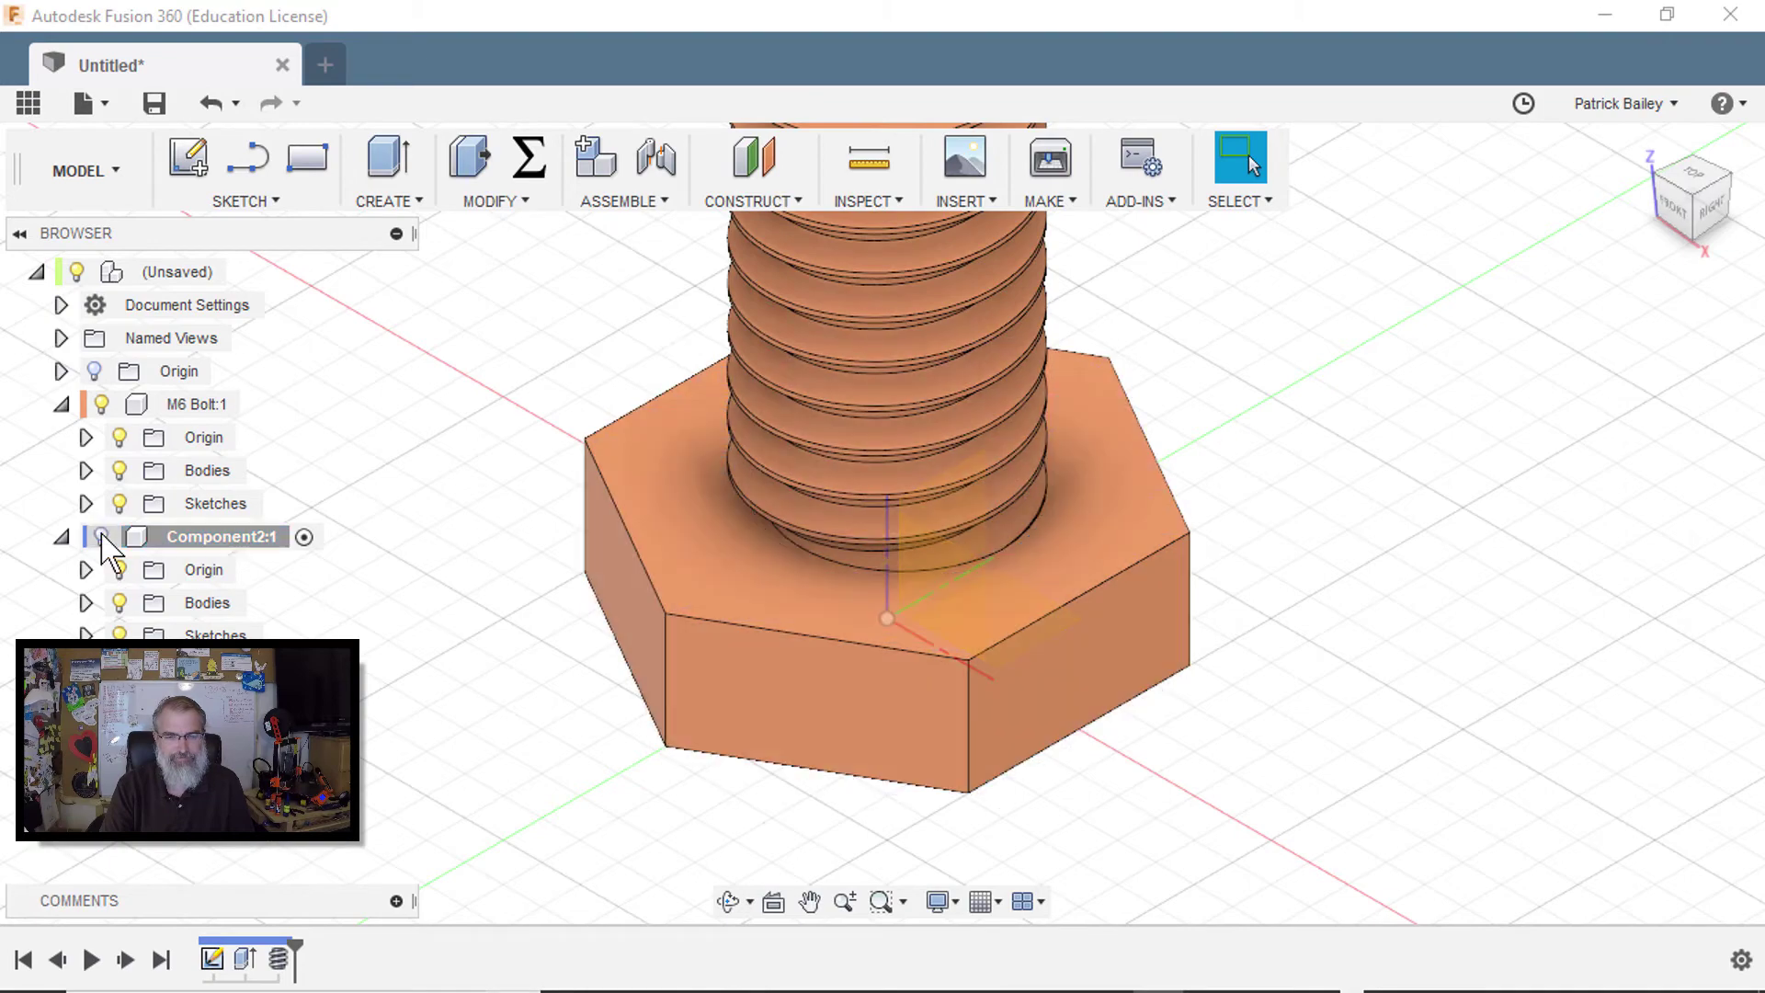
pyautogui.scroll(-3, 1232, 509)
pyautogui.moveTo(1222, 500); pyautogui.dragTo(1115, 769, button='middle')
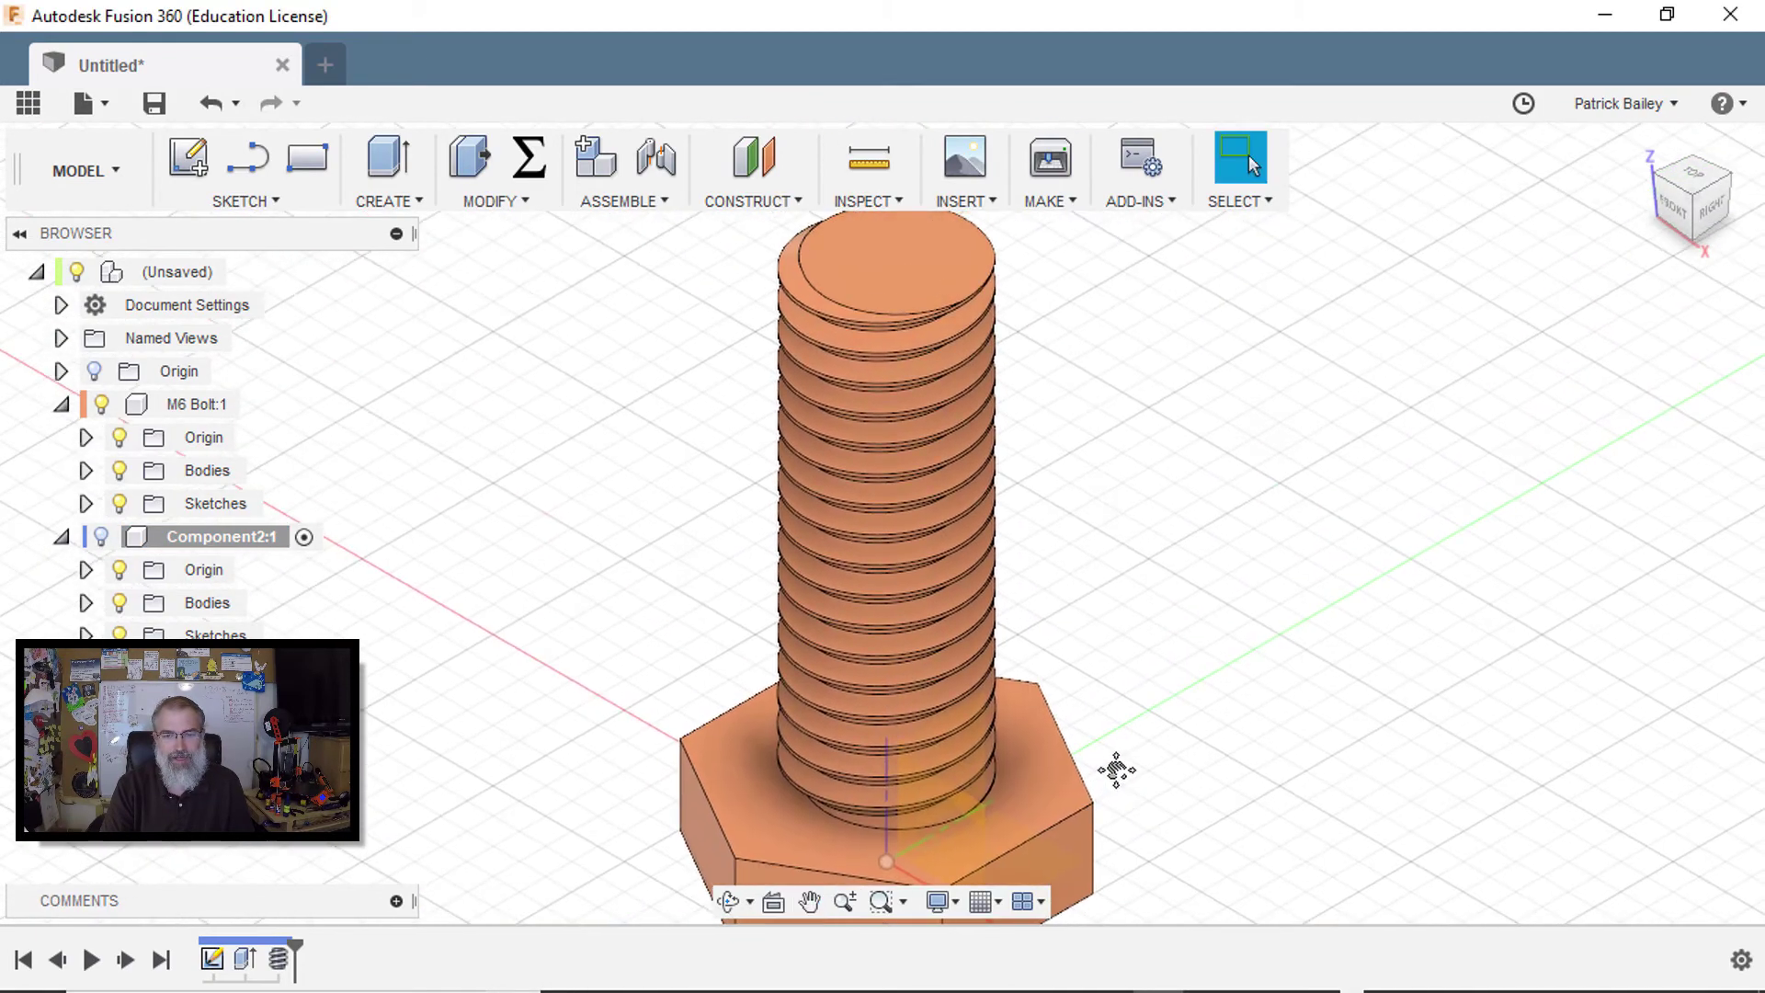
pyautogui.click(1672, 216)
pyautogui.scroll(3, 1057, 516)
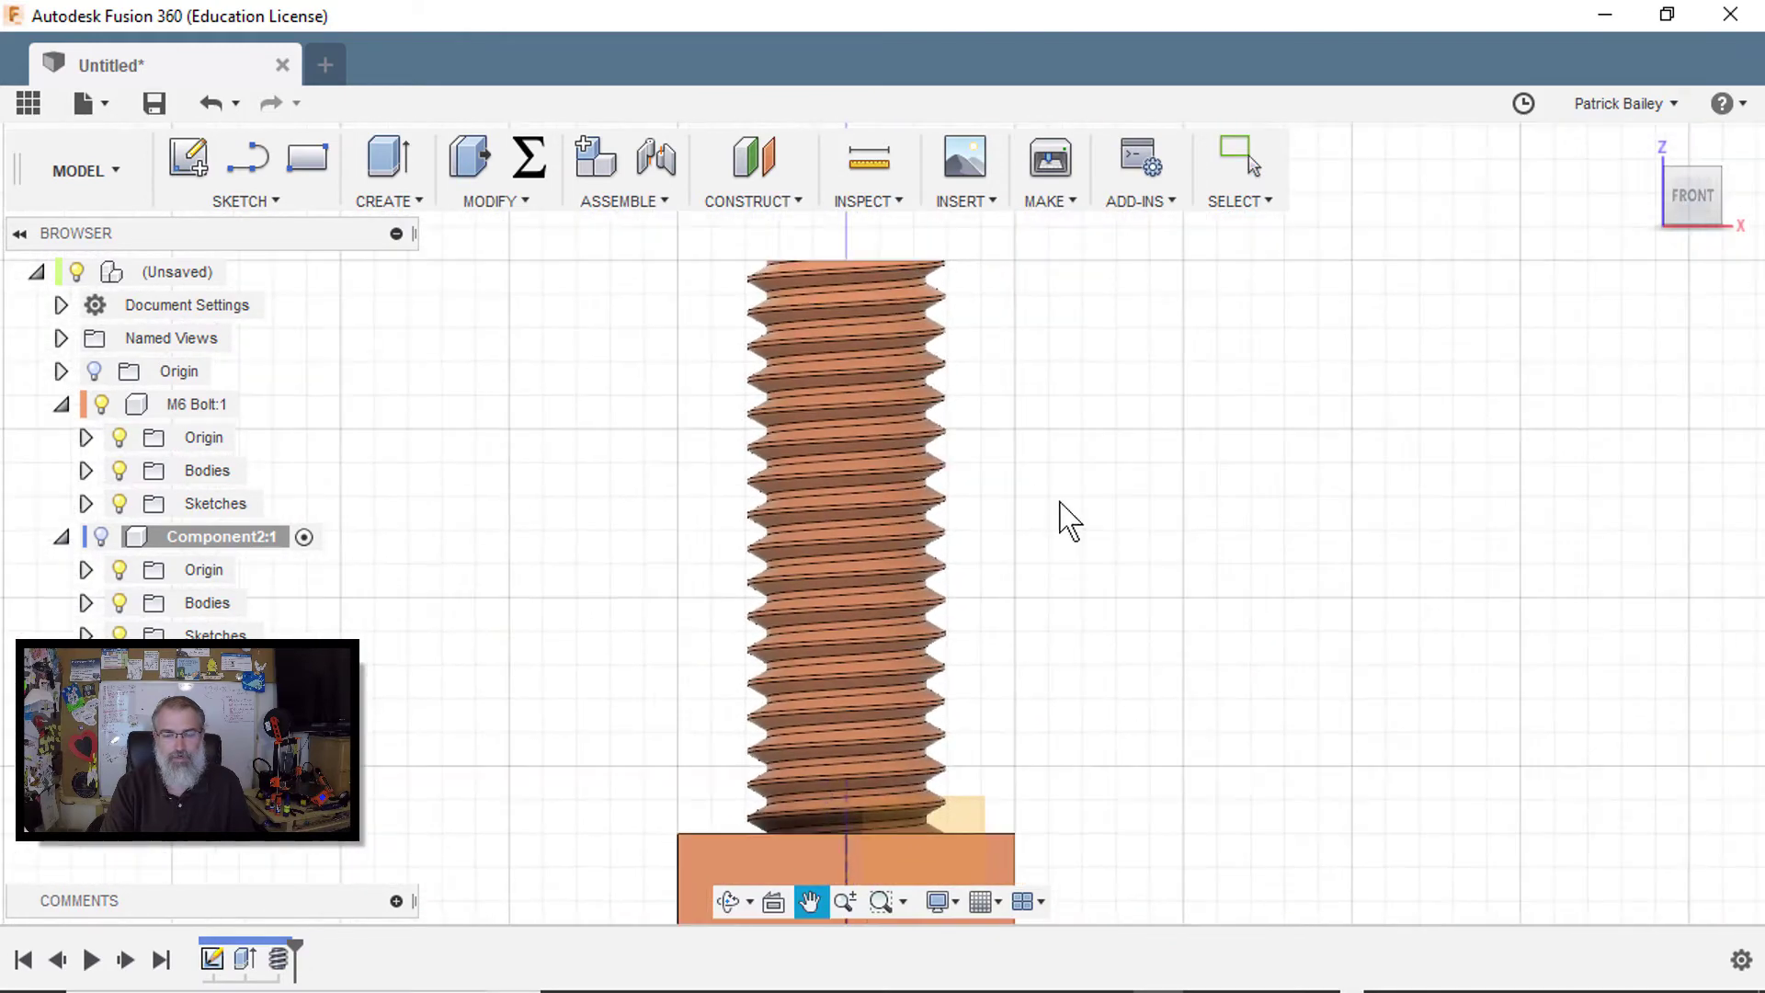
pyautogui.scroll(2, 1057, 517)
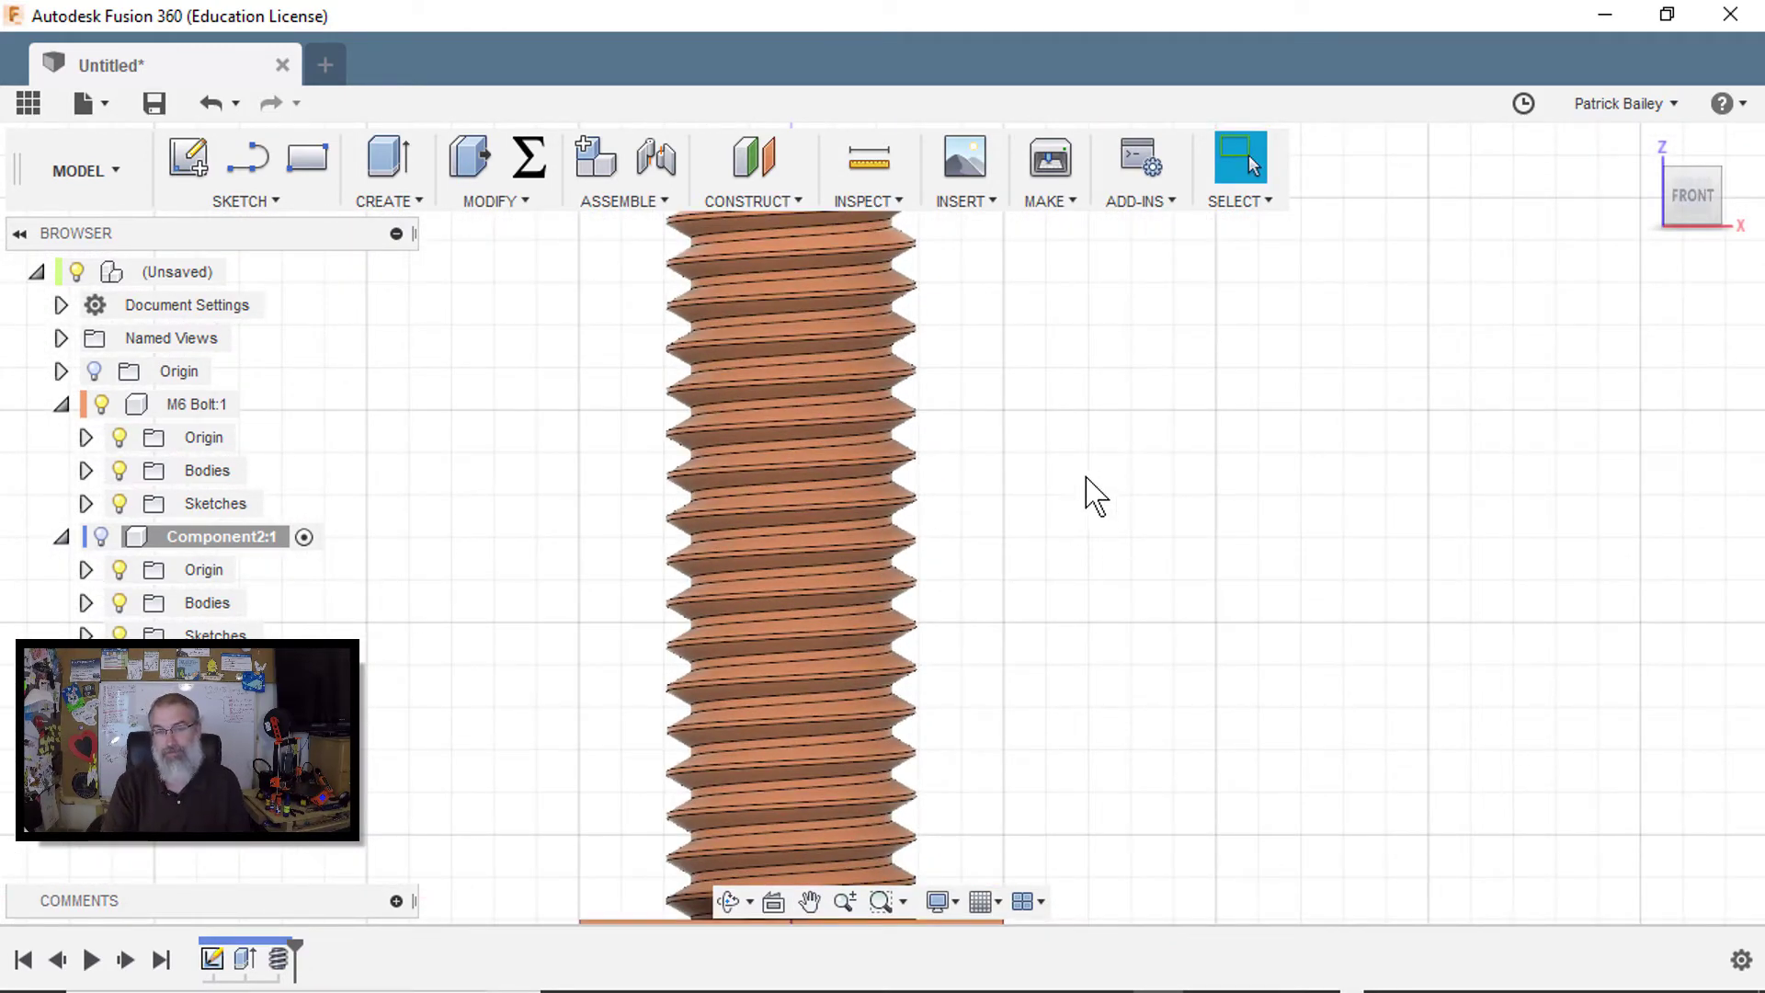
pyautogui.scroll(2, 1067, 487)
pyautogui.moveTo(875, 465); pyautogui.dragTo(893, 457, button='middle')
pyautogui.scroll(3, 901, 474)
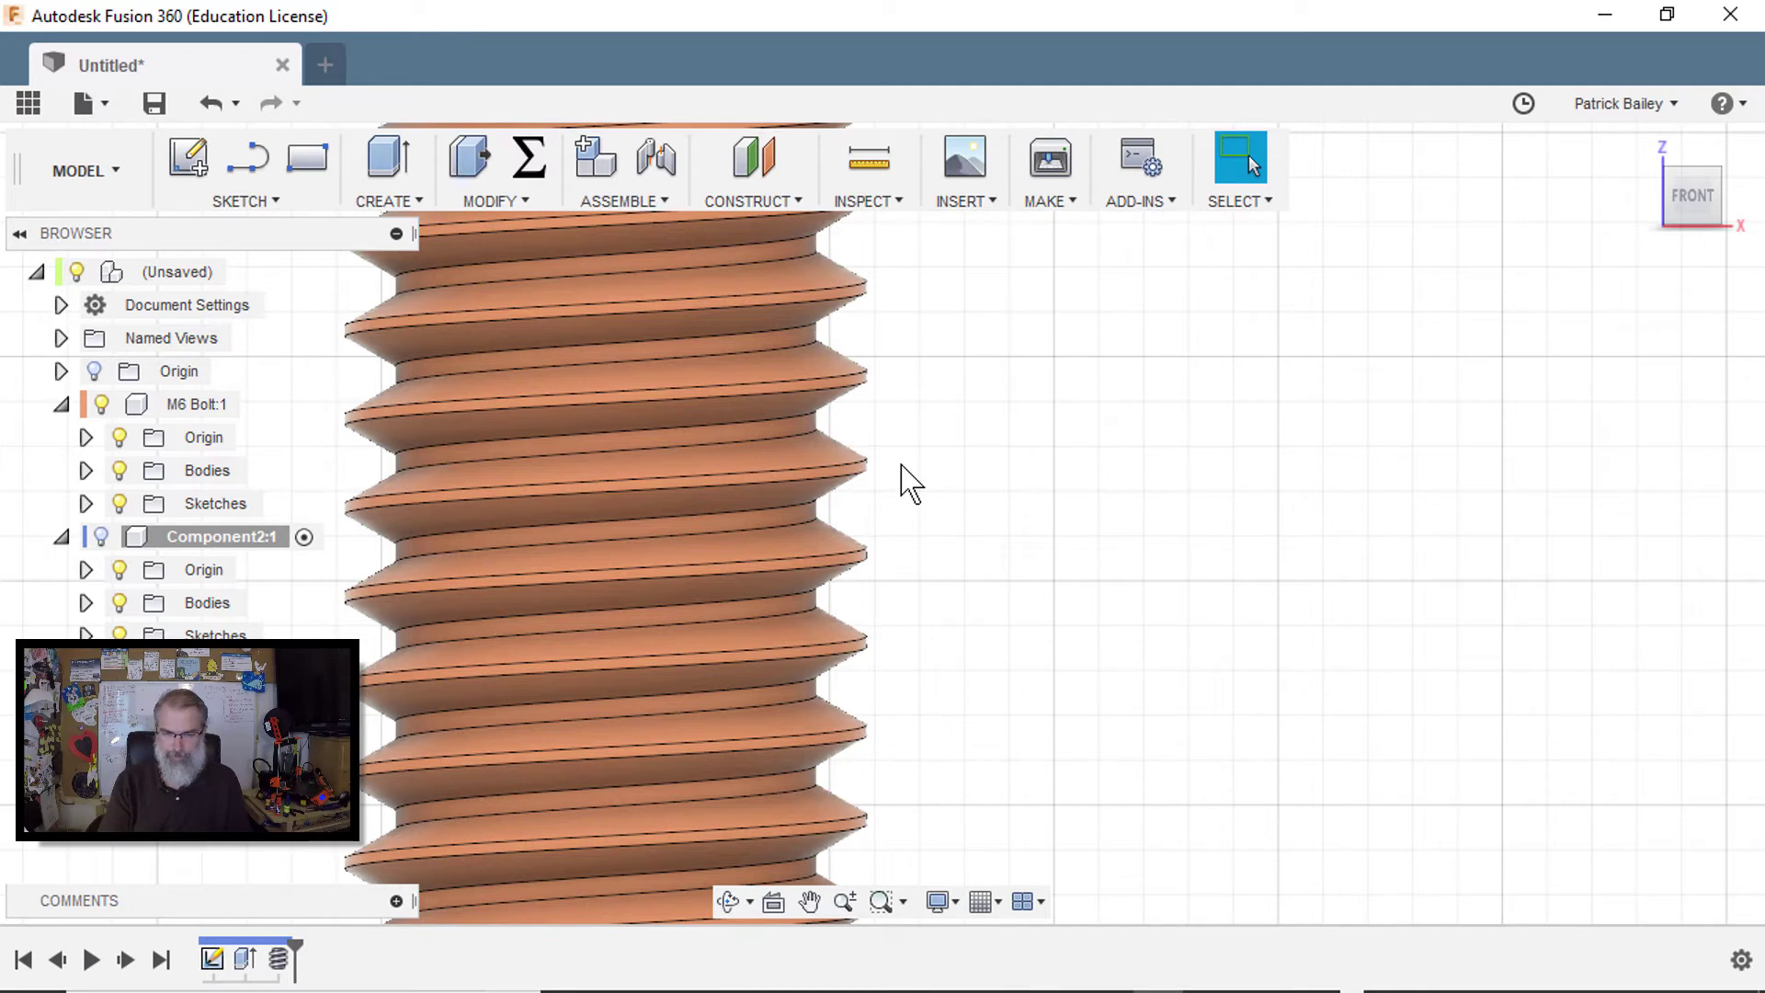
pyautogui.scroll(1, 910, 483)
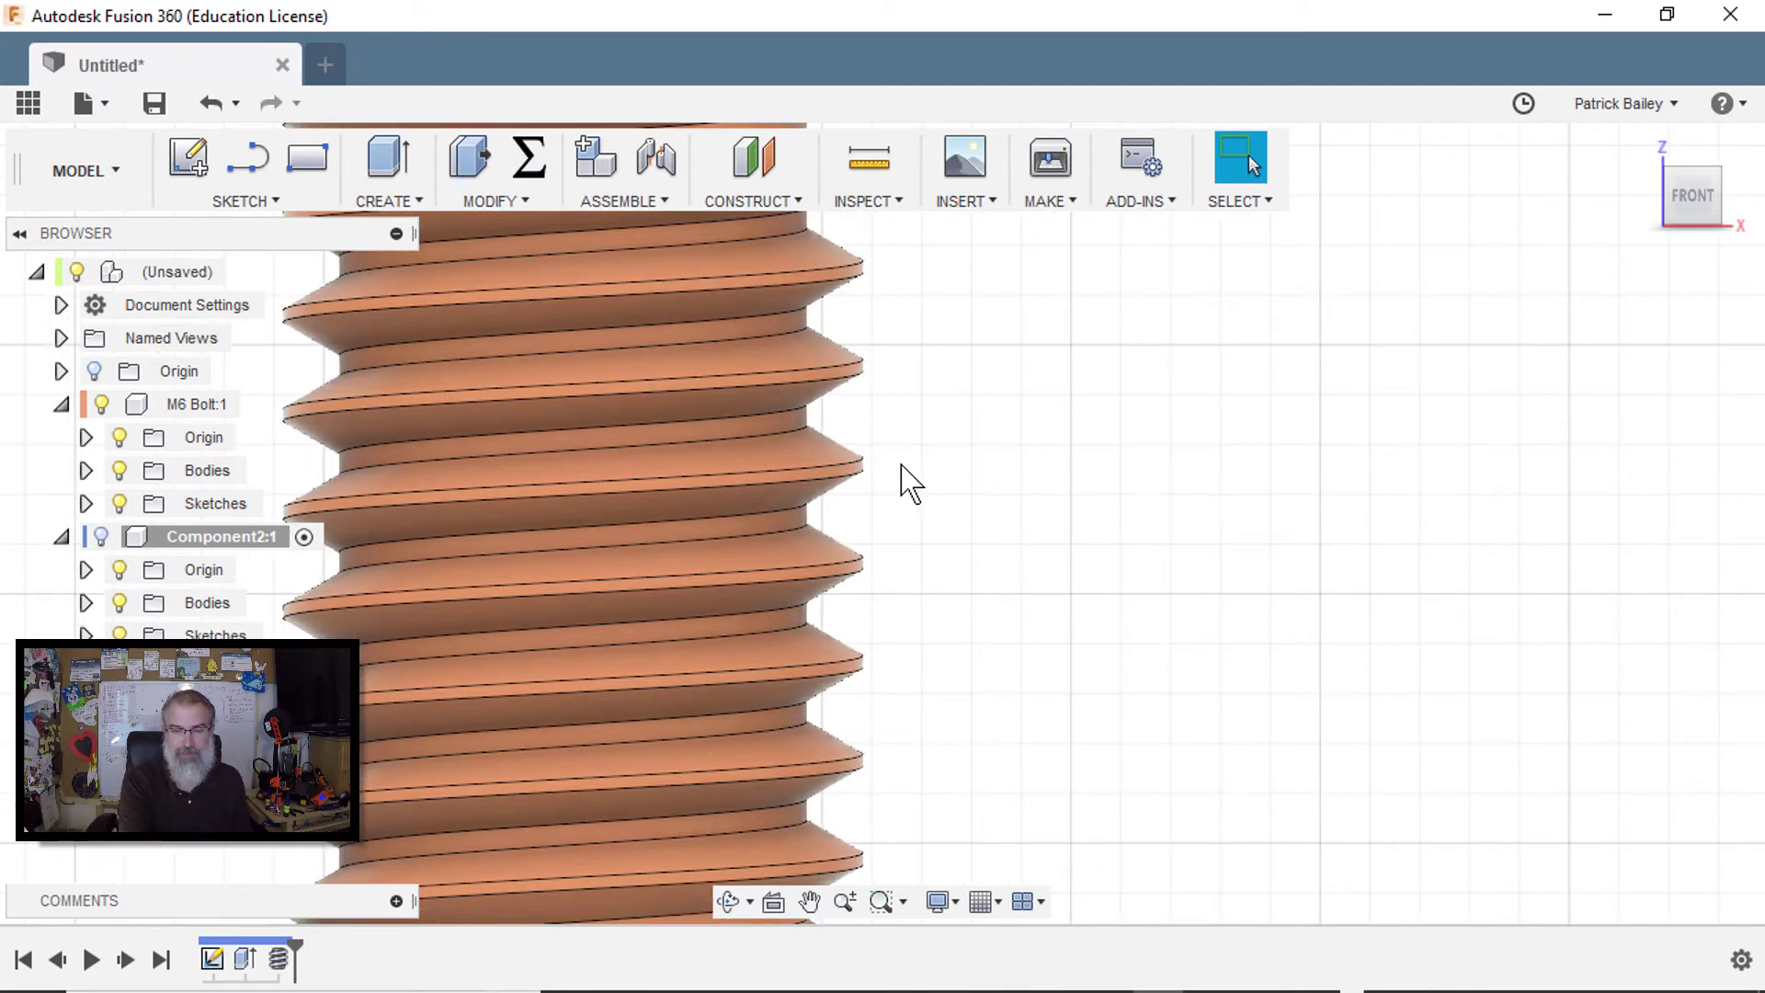
# Step: Press Pull a bolt thread face by -0.05 mm
pyautogui.press('q')
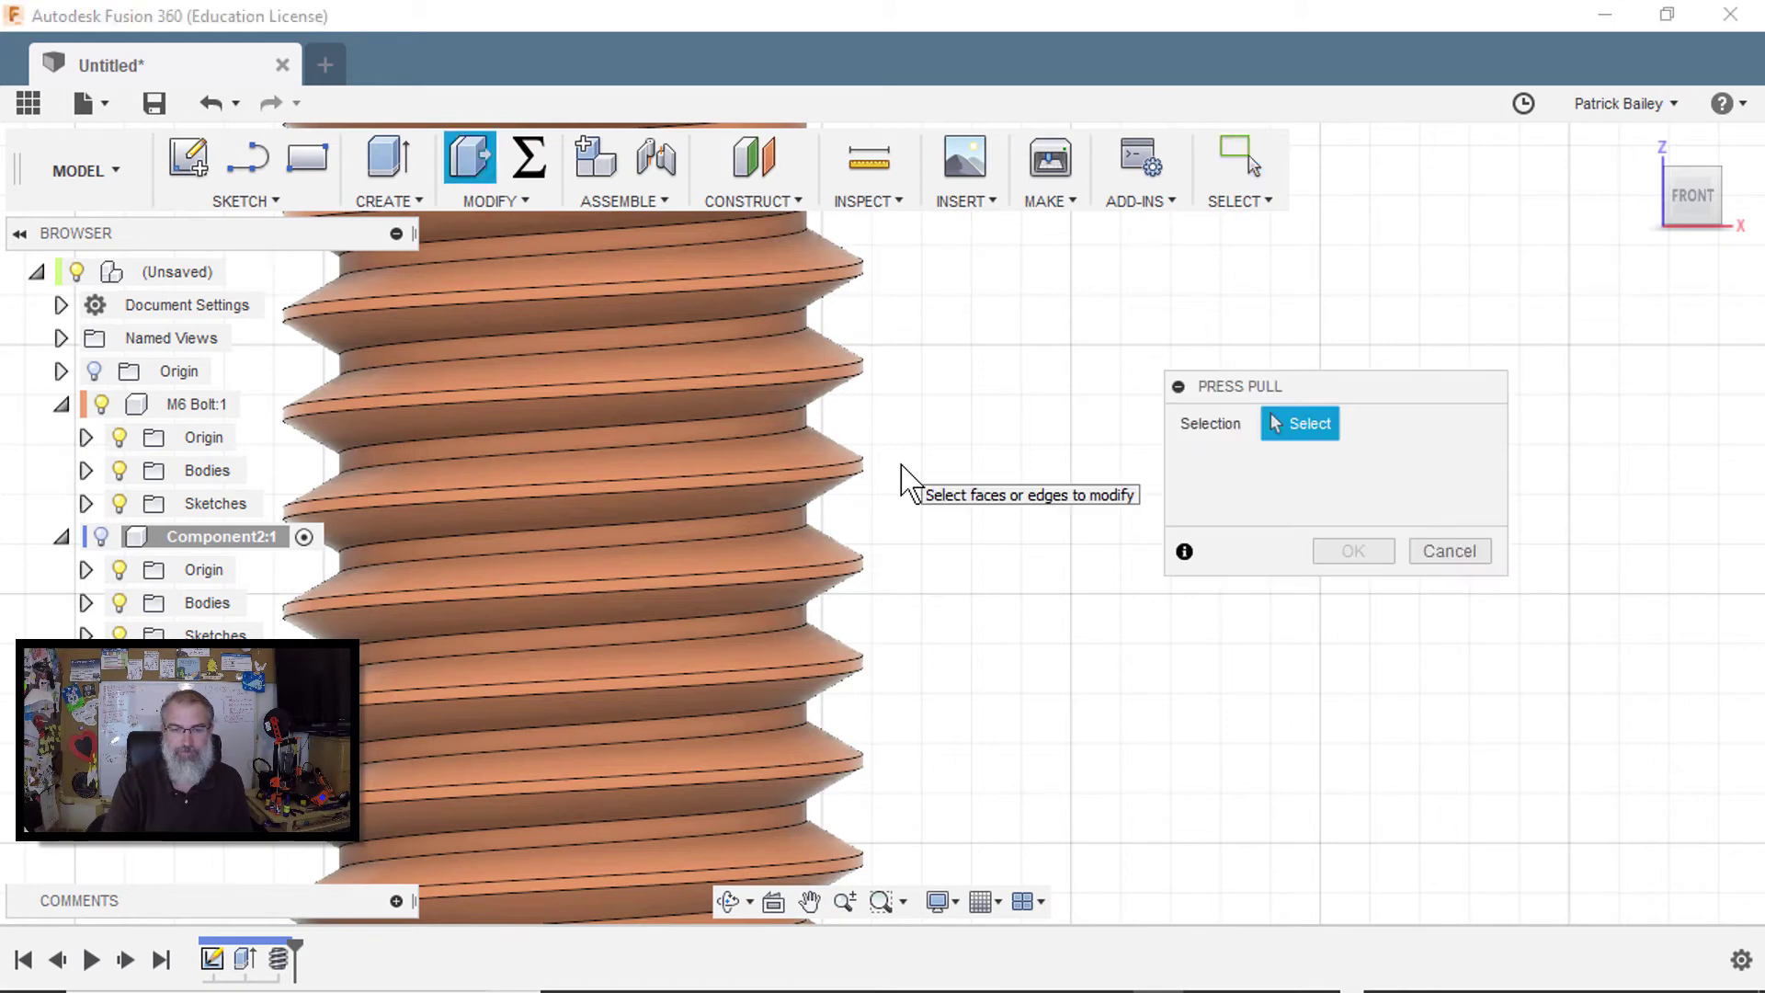
pyautogui.scroll(3, 910, 483)
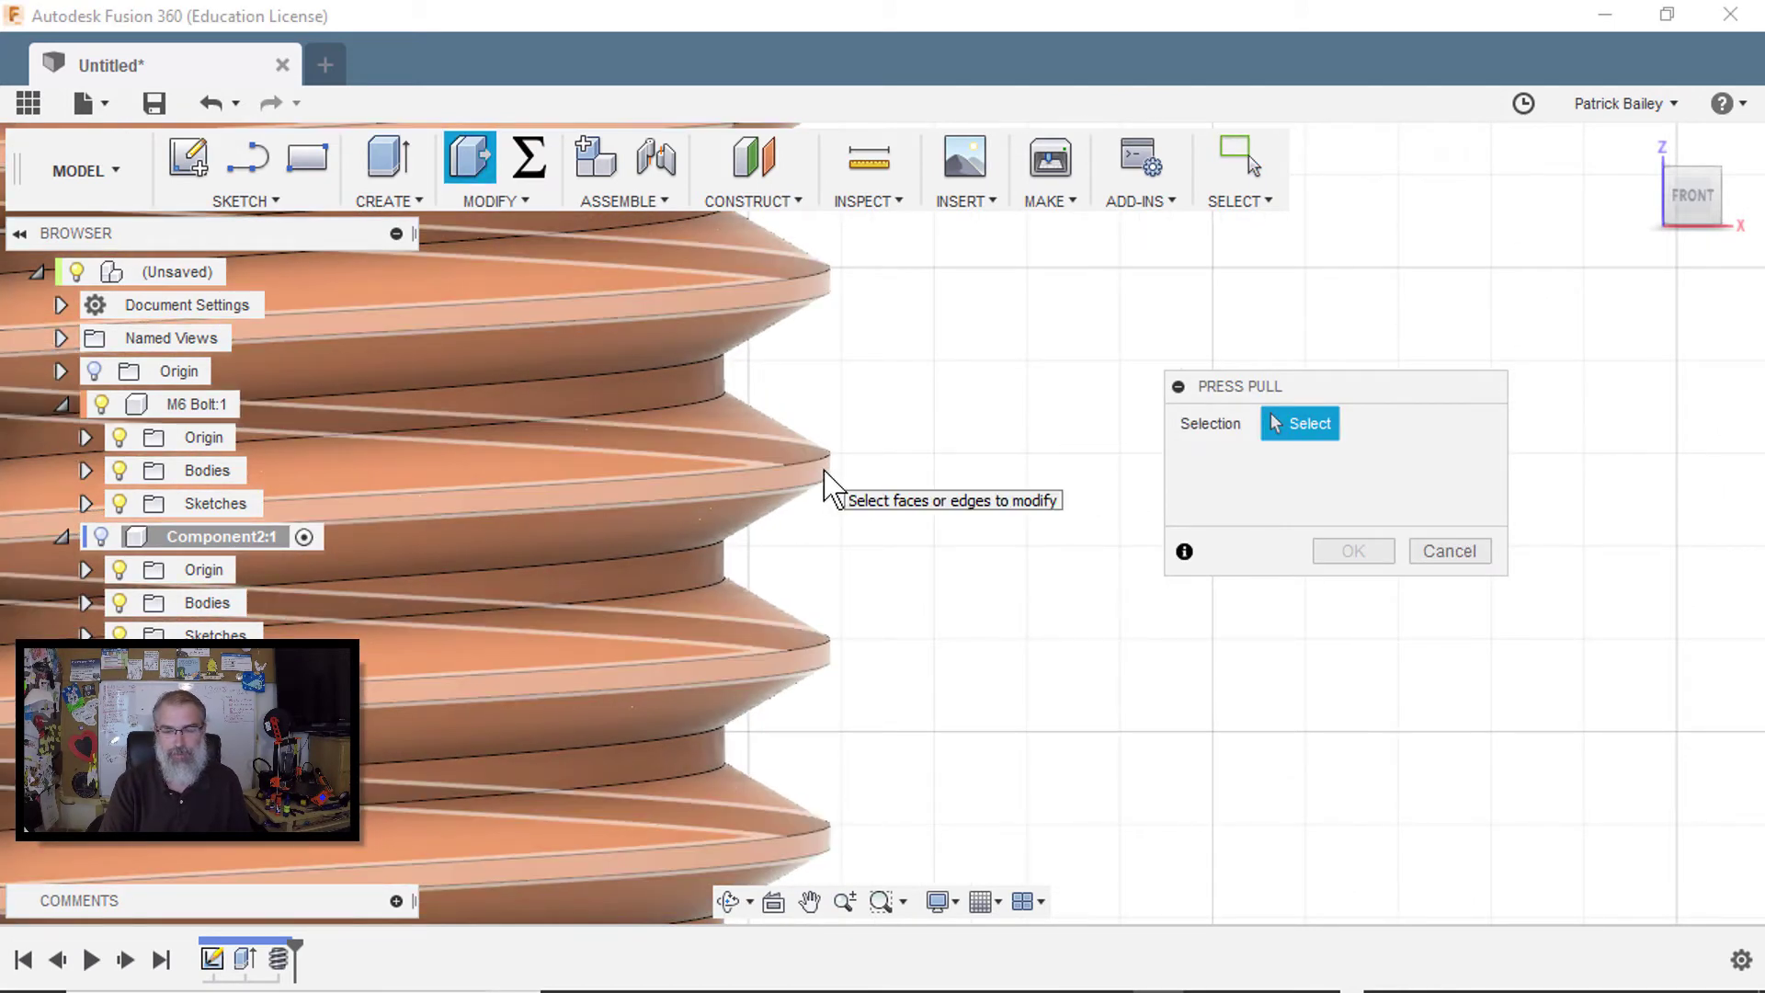
pyautogui.click(824, 474)
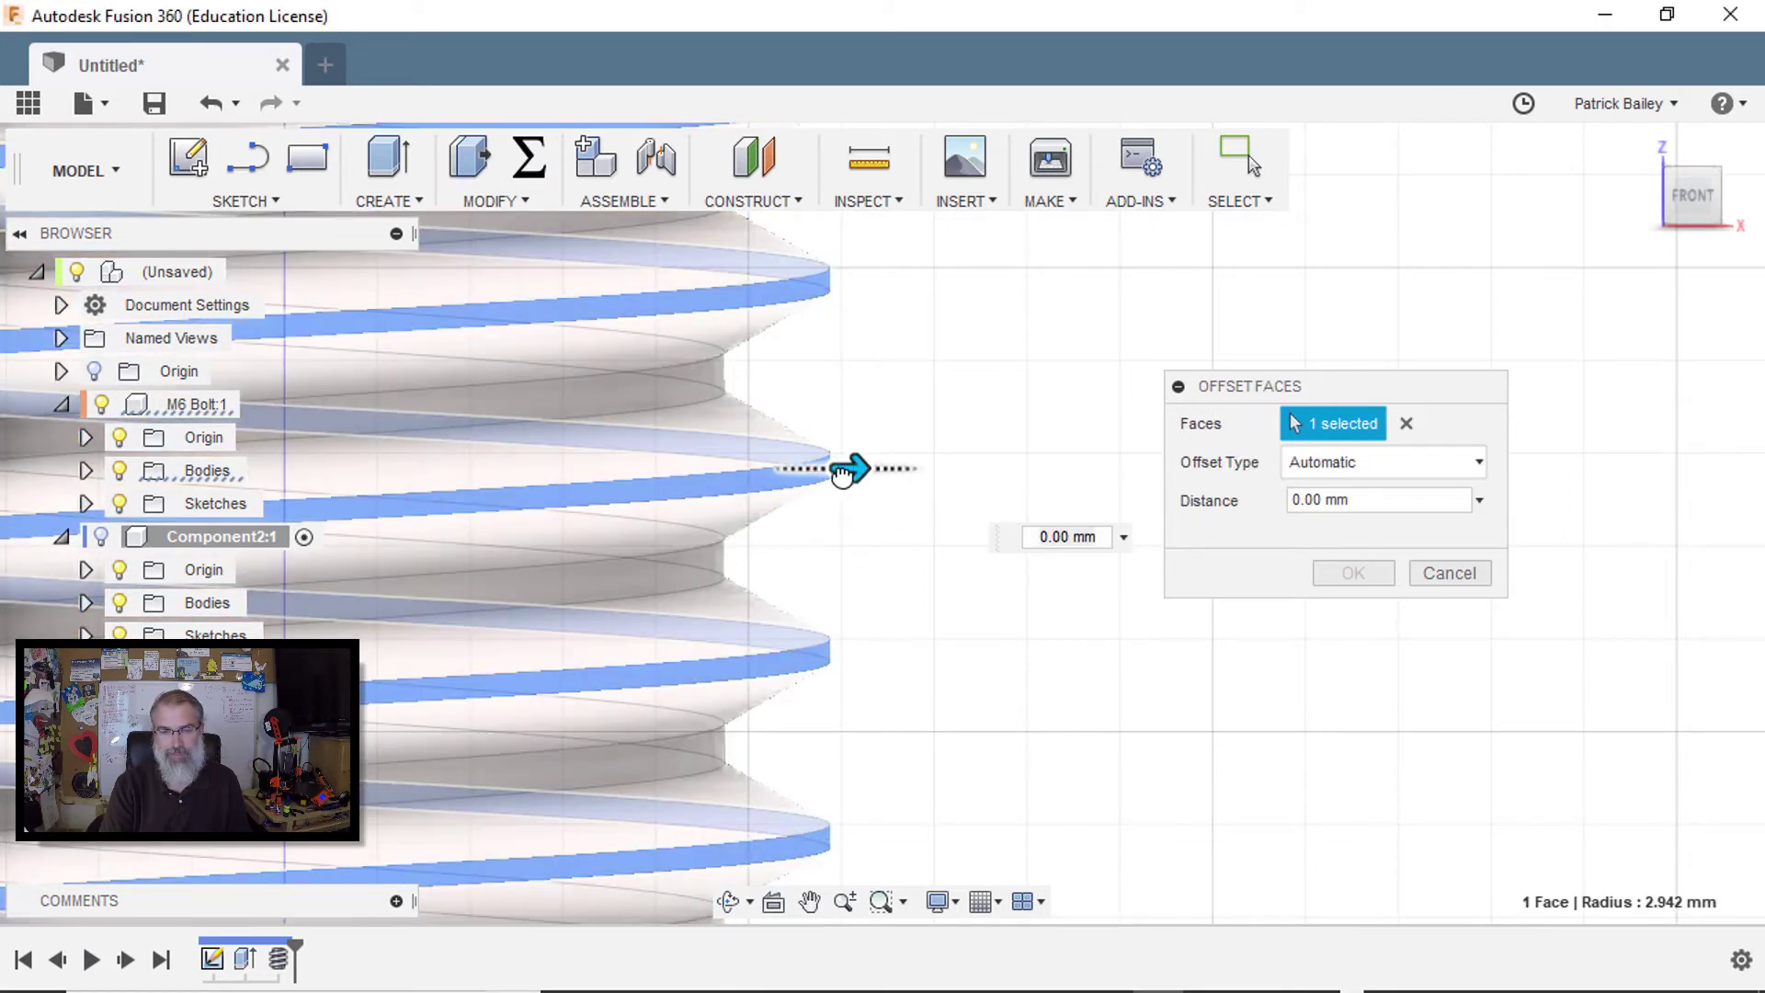
pyautogui.moveTo(841, 474)
pyautogui.mouseDown()
pyautogui.moveTo(826, 475)
pyautogui.moveTo(847, 469)
pyautogui.mouseUp()
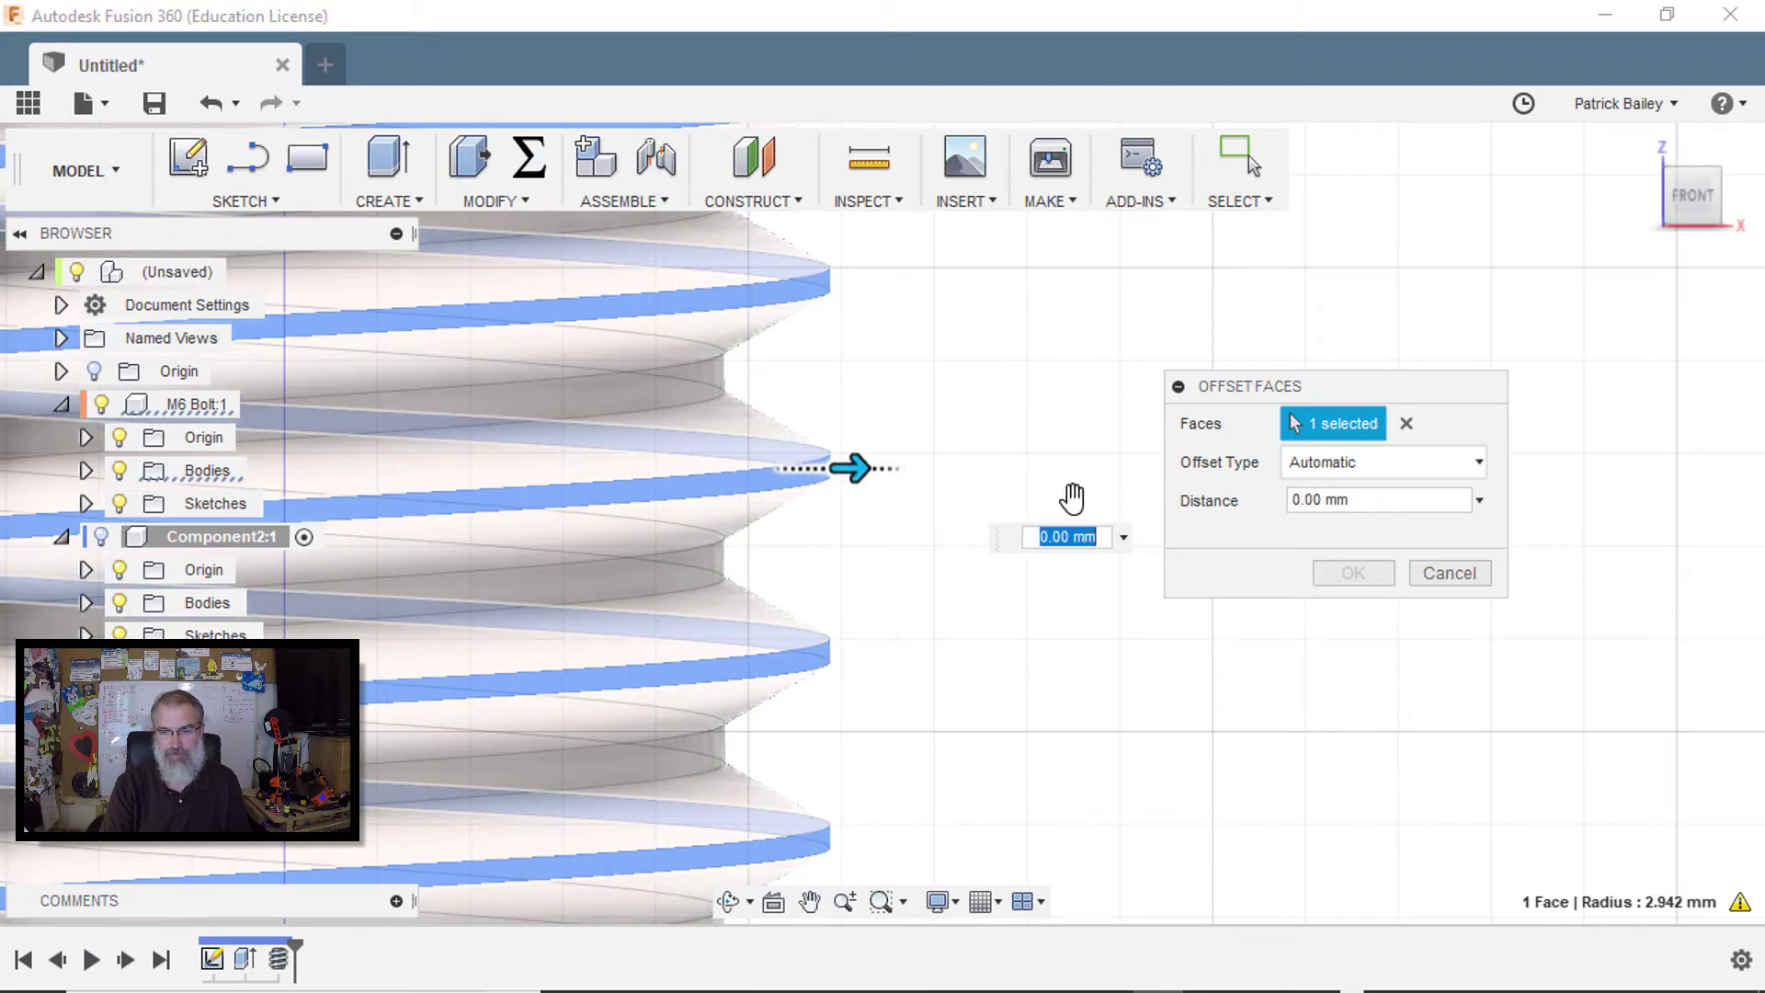
pyautogui.tripleClick(1344, 499)
pyautogui.write('-.0')
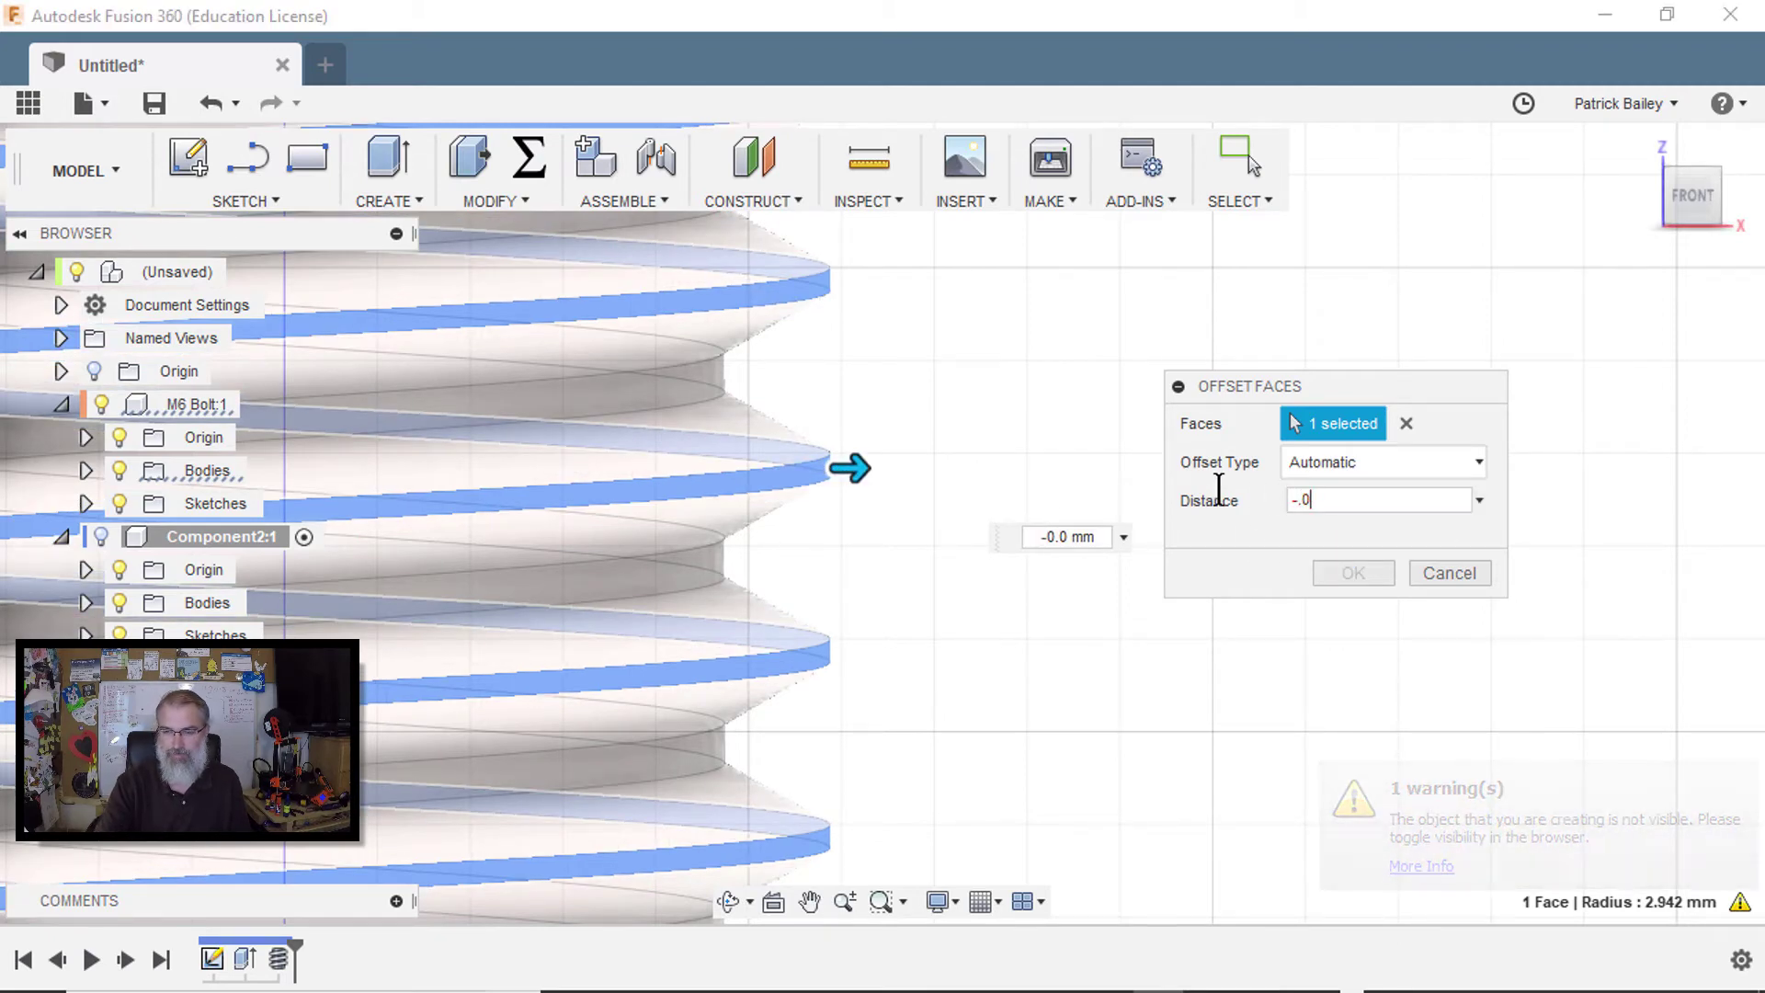
pyautogui.write('5')
pyautogui.press('Return')
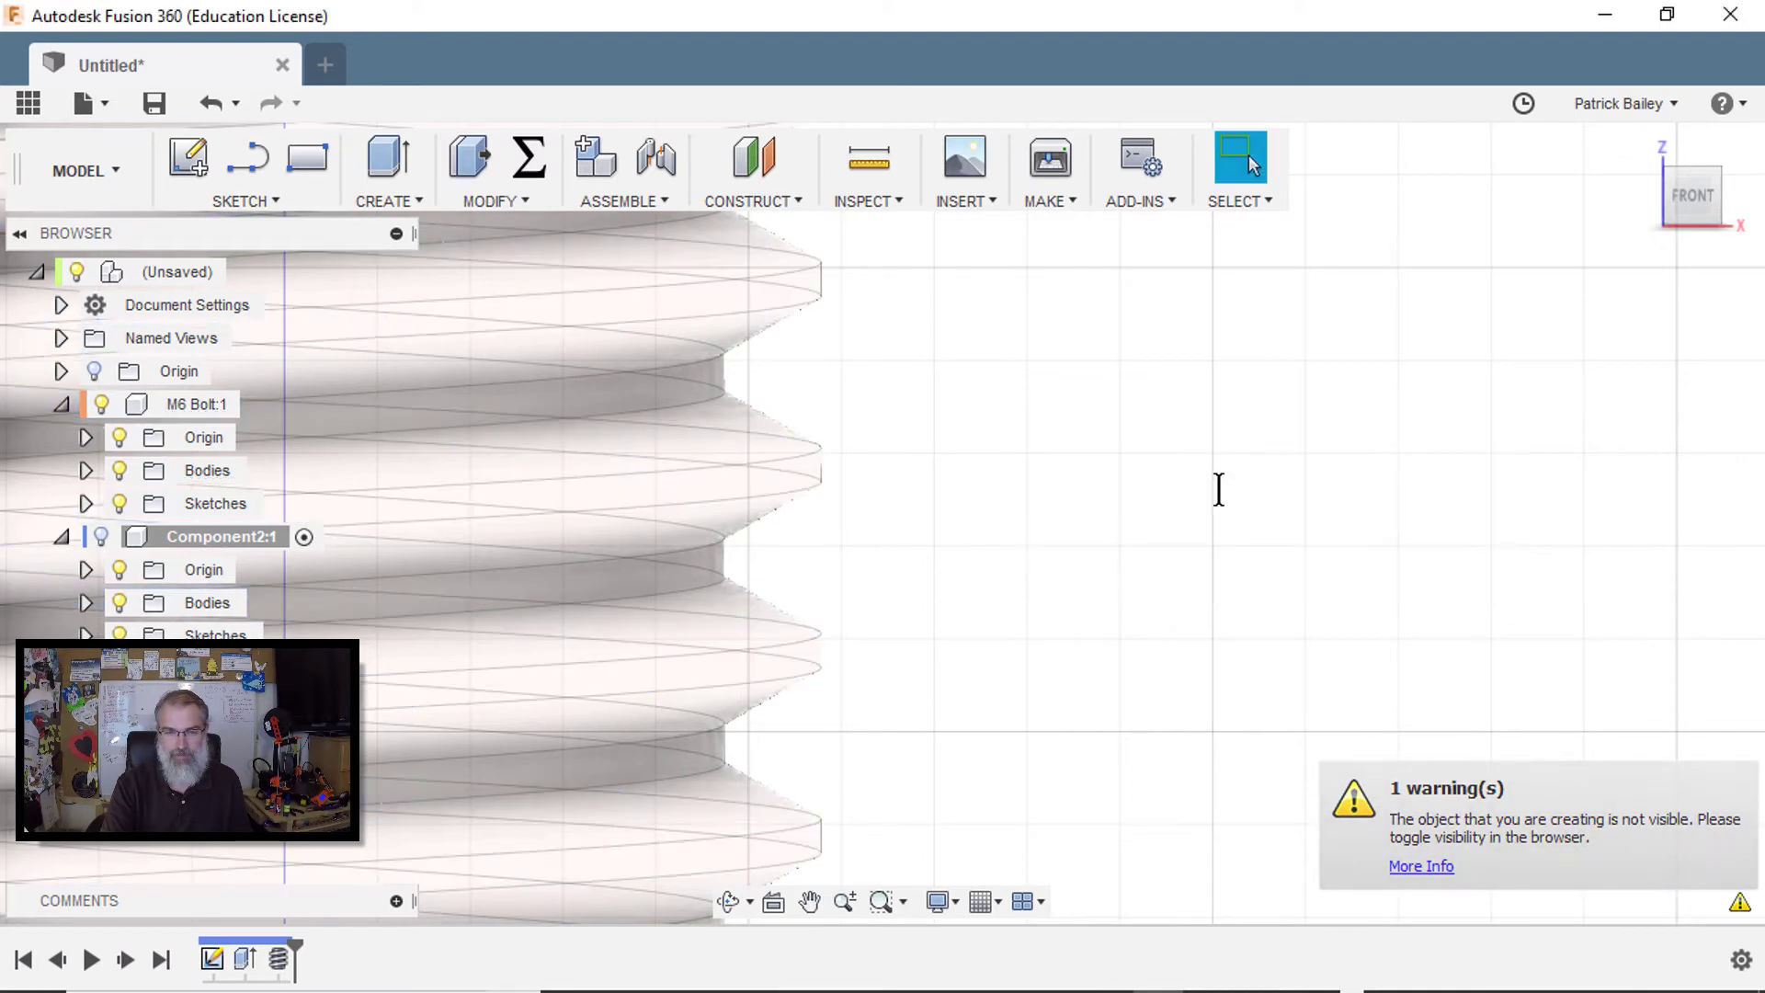
# Step: Cancel a second Press Pull, toggle the M6 Bolt's visibility, and undo activating it
pyautogui.click(138, 539)
pyautogui.click(935, 454)
pyautogui.press('q')
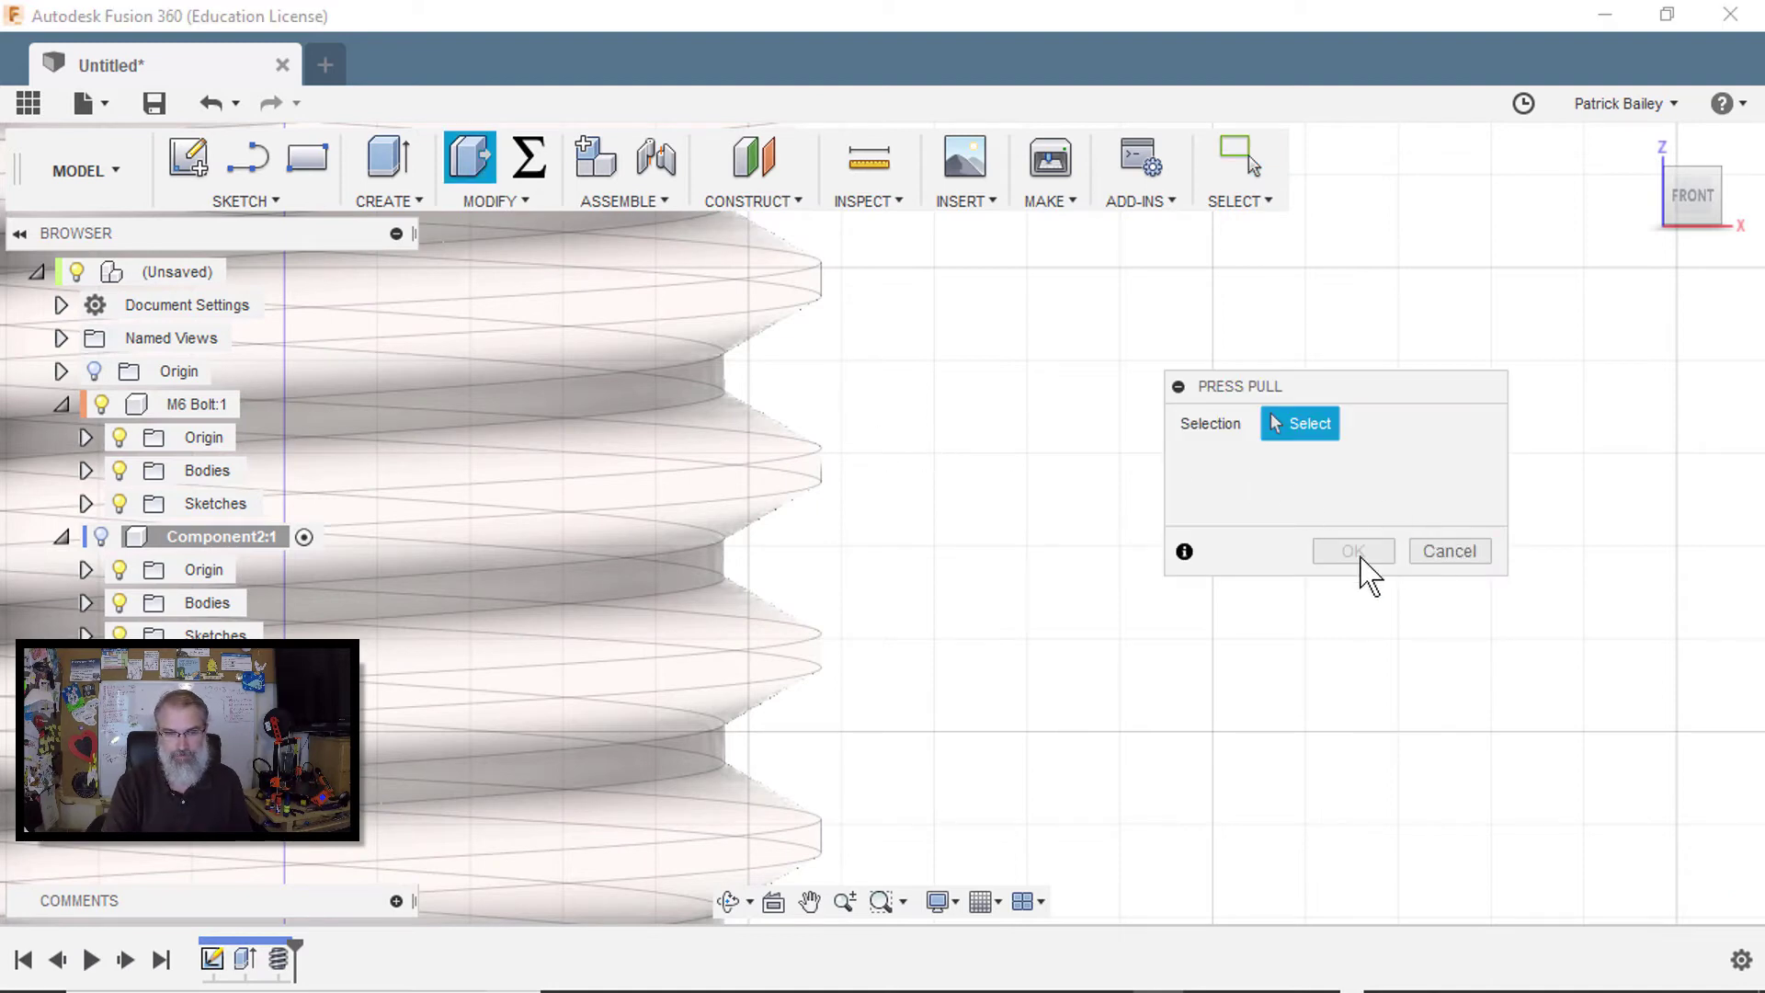
pyautogui.click(1450, 550)
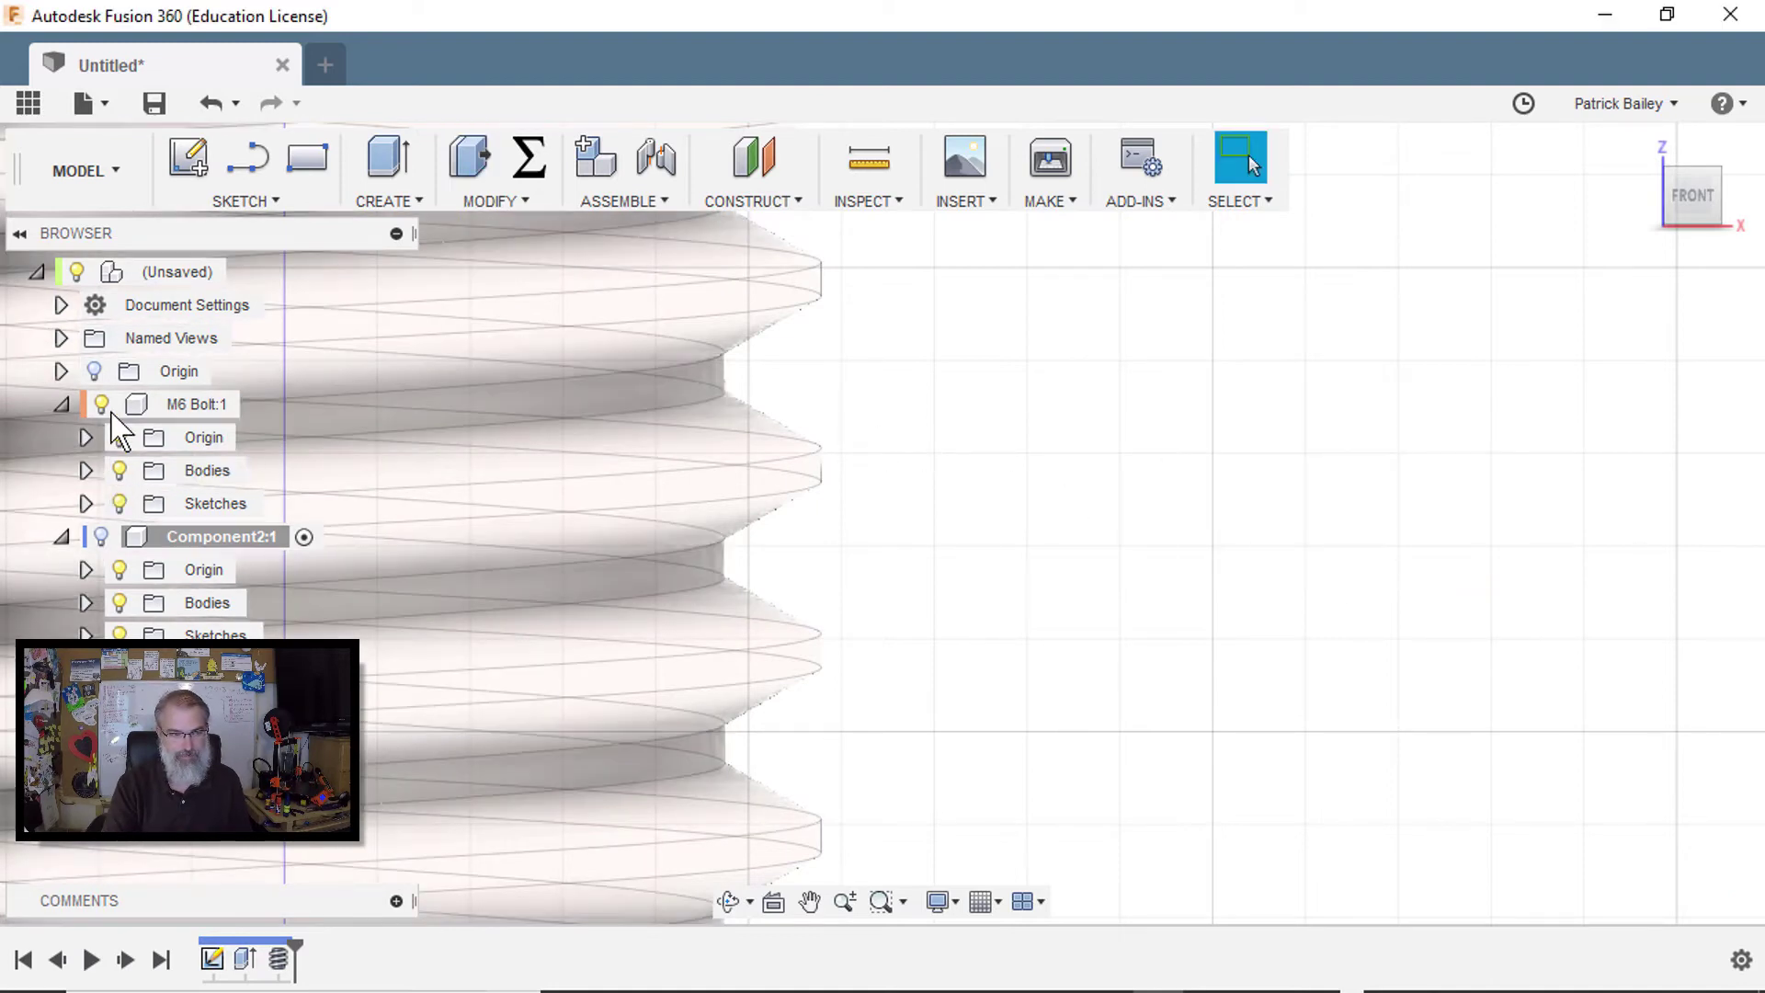
pyautogui.click(102, 405)
pyautogui.click(102, 405)
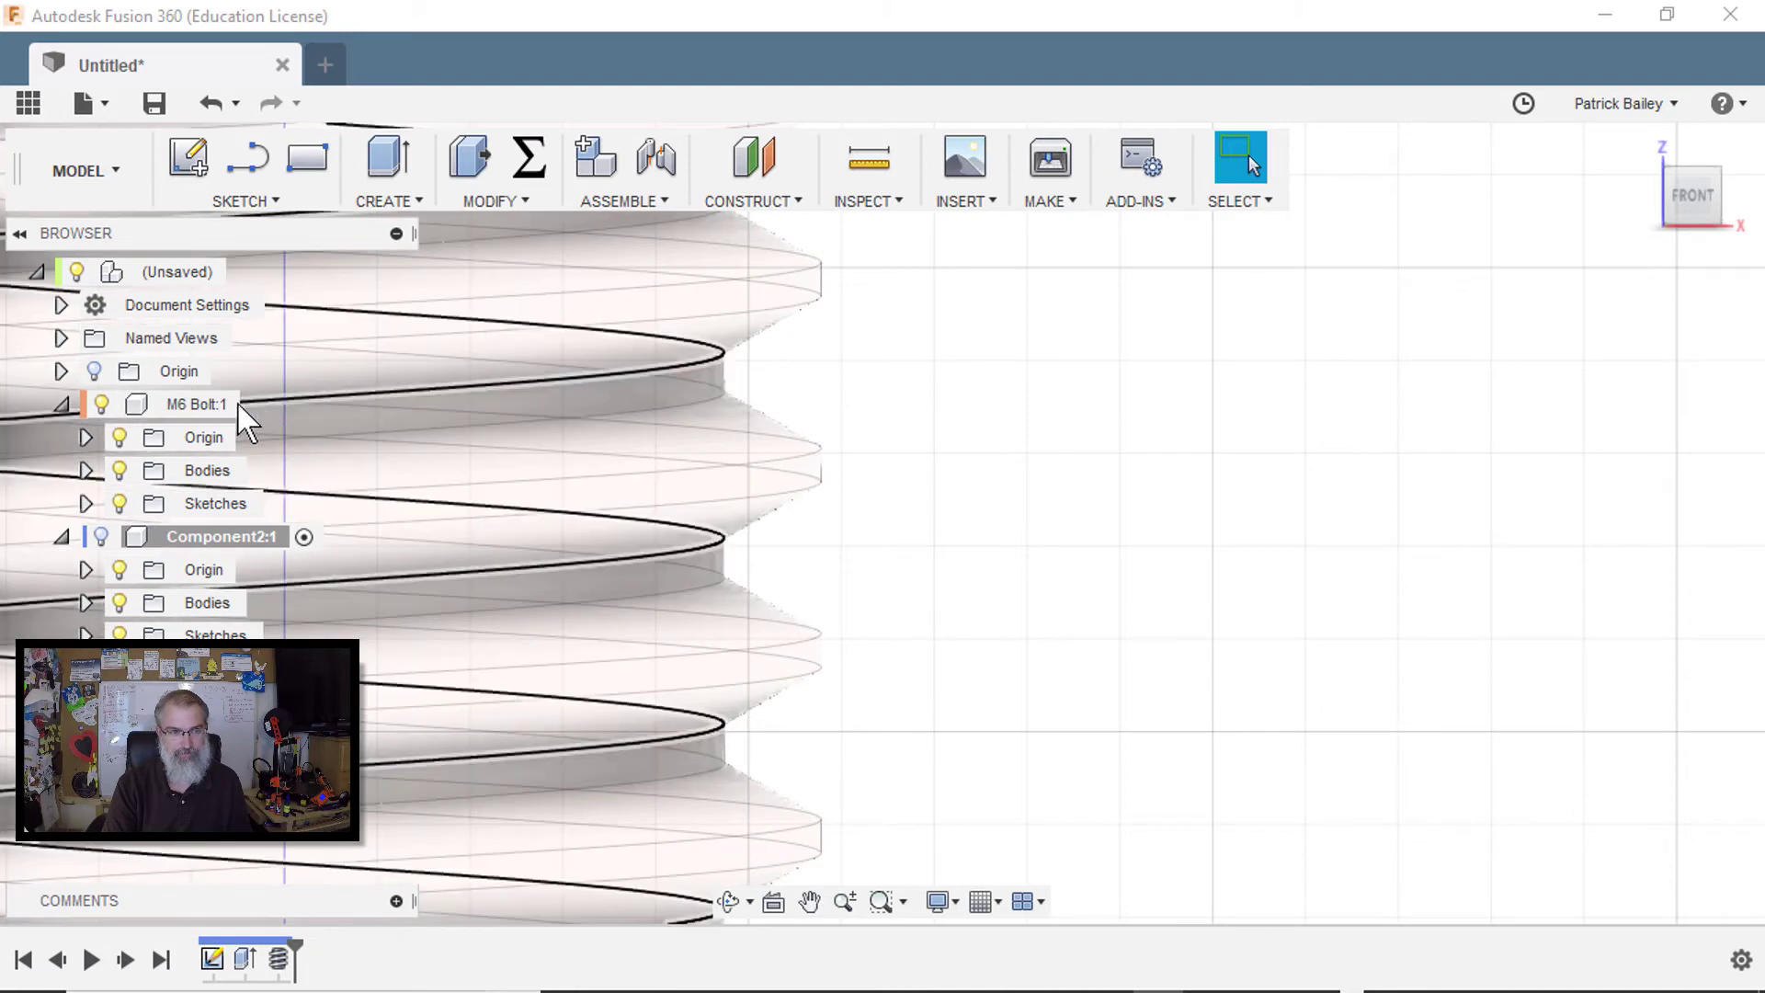
pyautogui.click(260, 405)
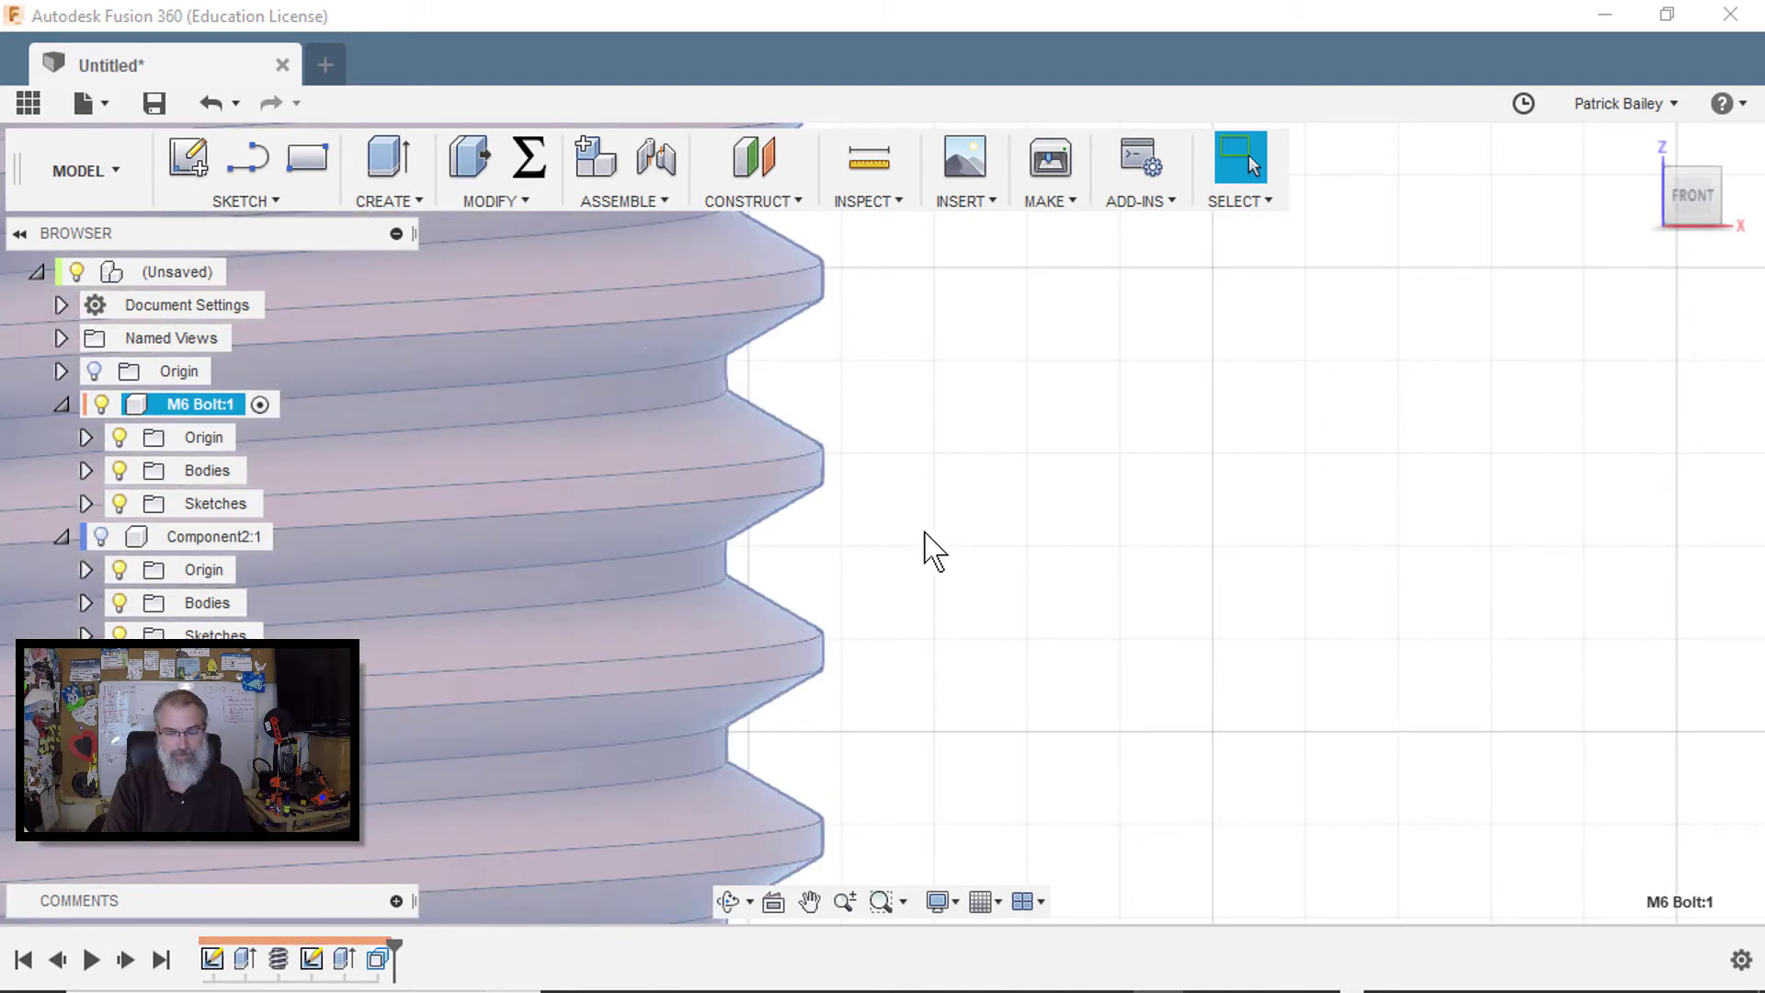
pyautogui.hotkey('ctrl', 'z')
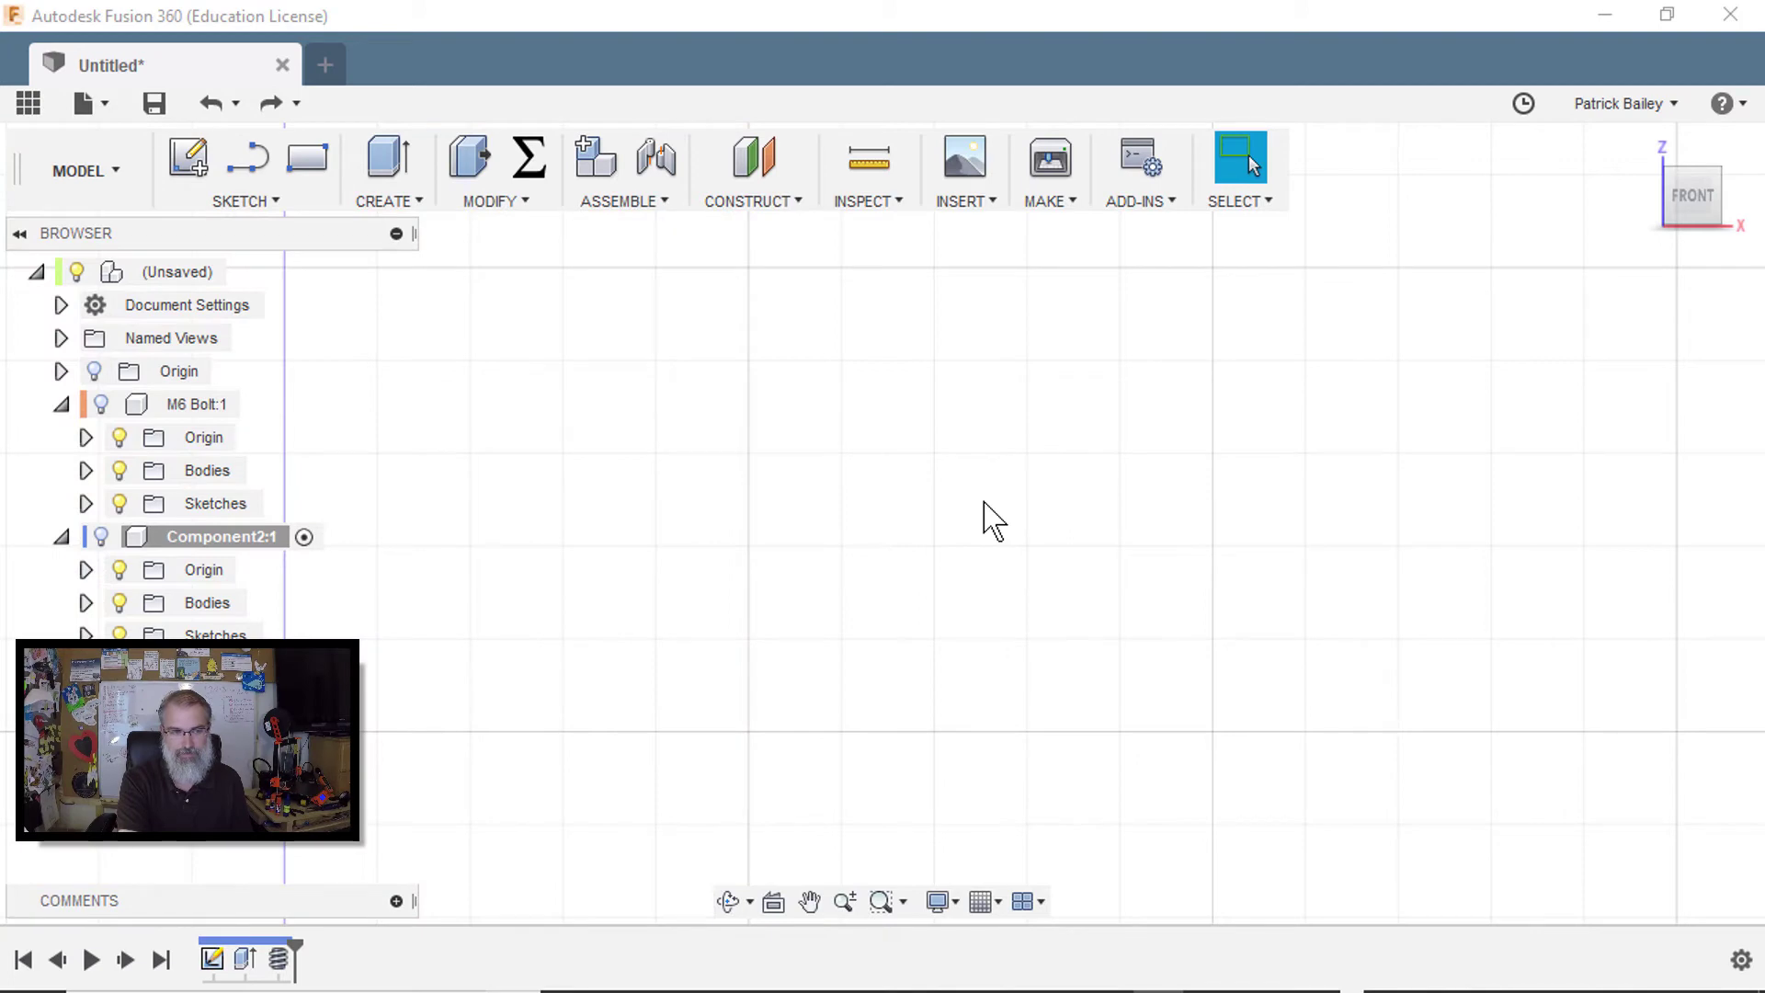
# Step: Activate the M6 Bolt component and zoom into its threads from the front view
pyautogui.click(212, 406)
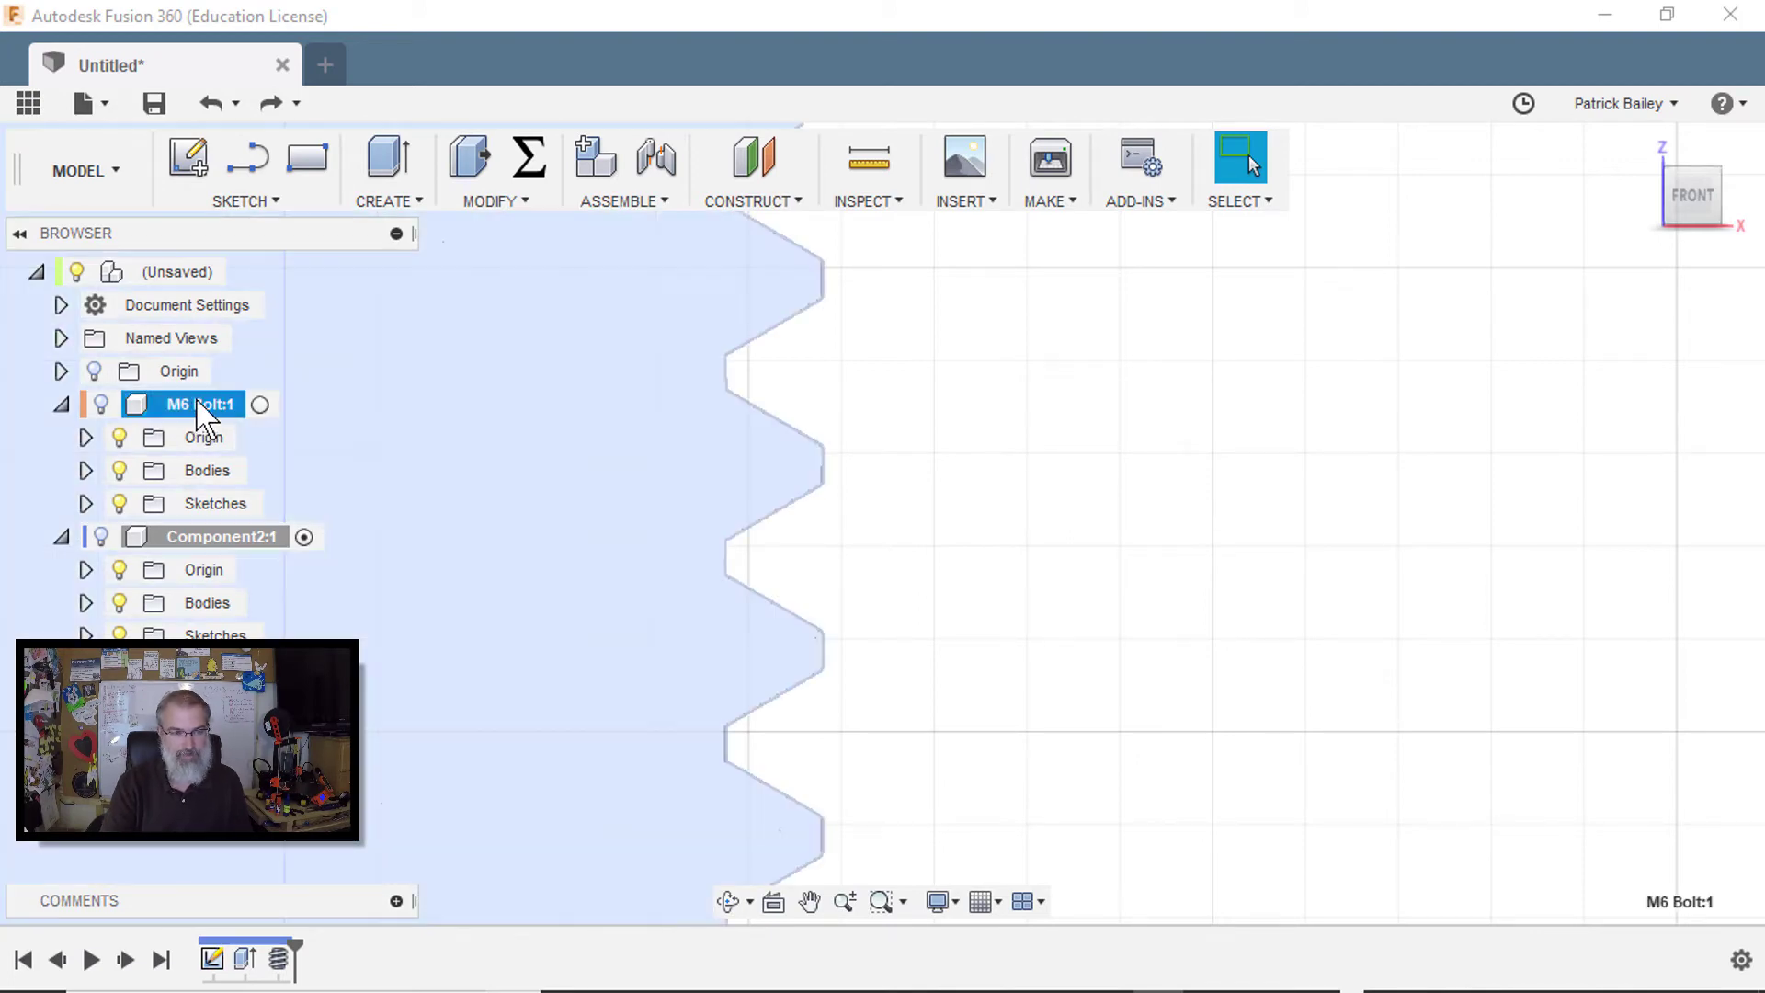
pyautogui.click(260, 405)
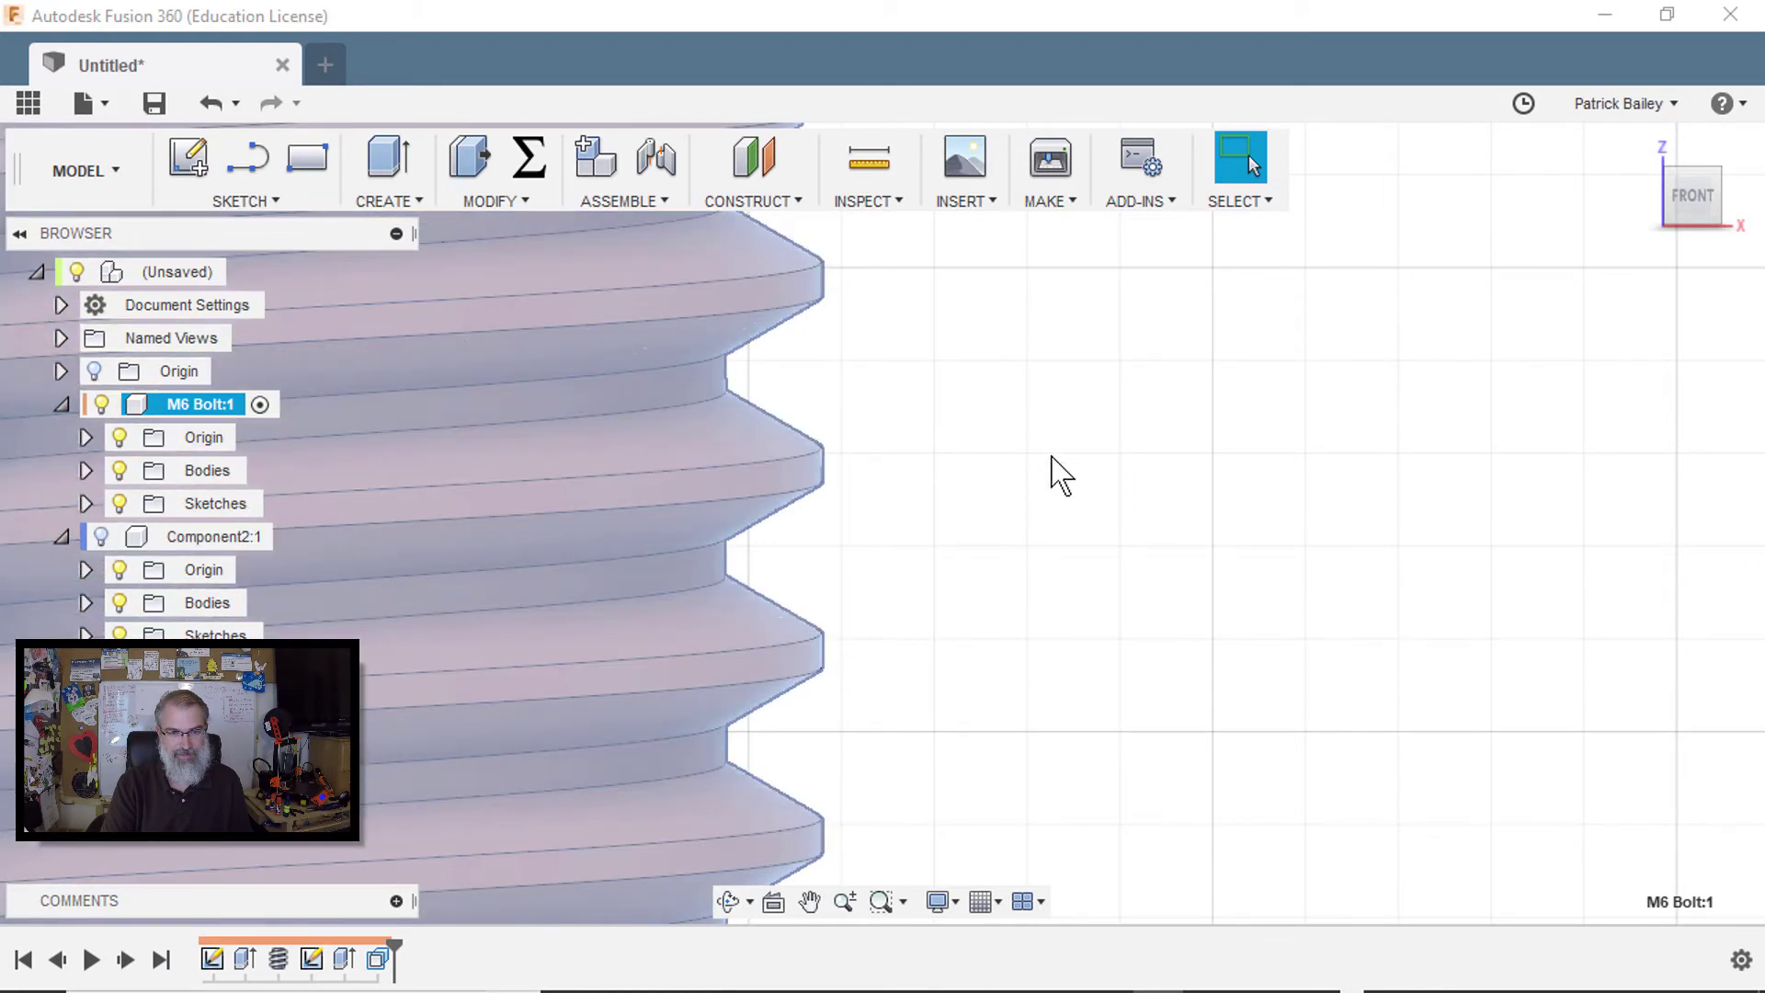
pyautogui.moveTo(1699, 163)
pyautogui.click(1642, 144)
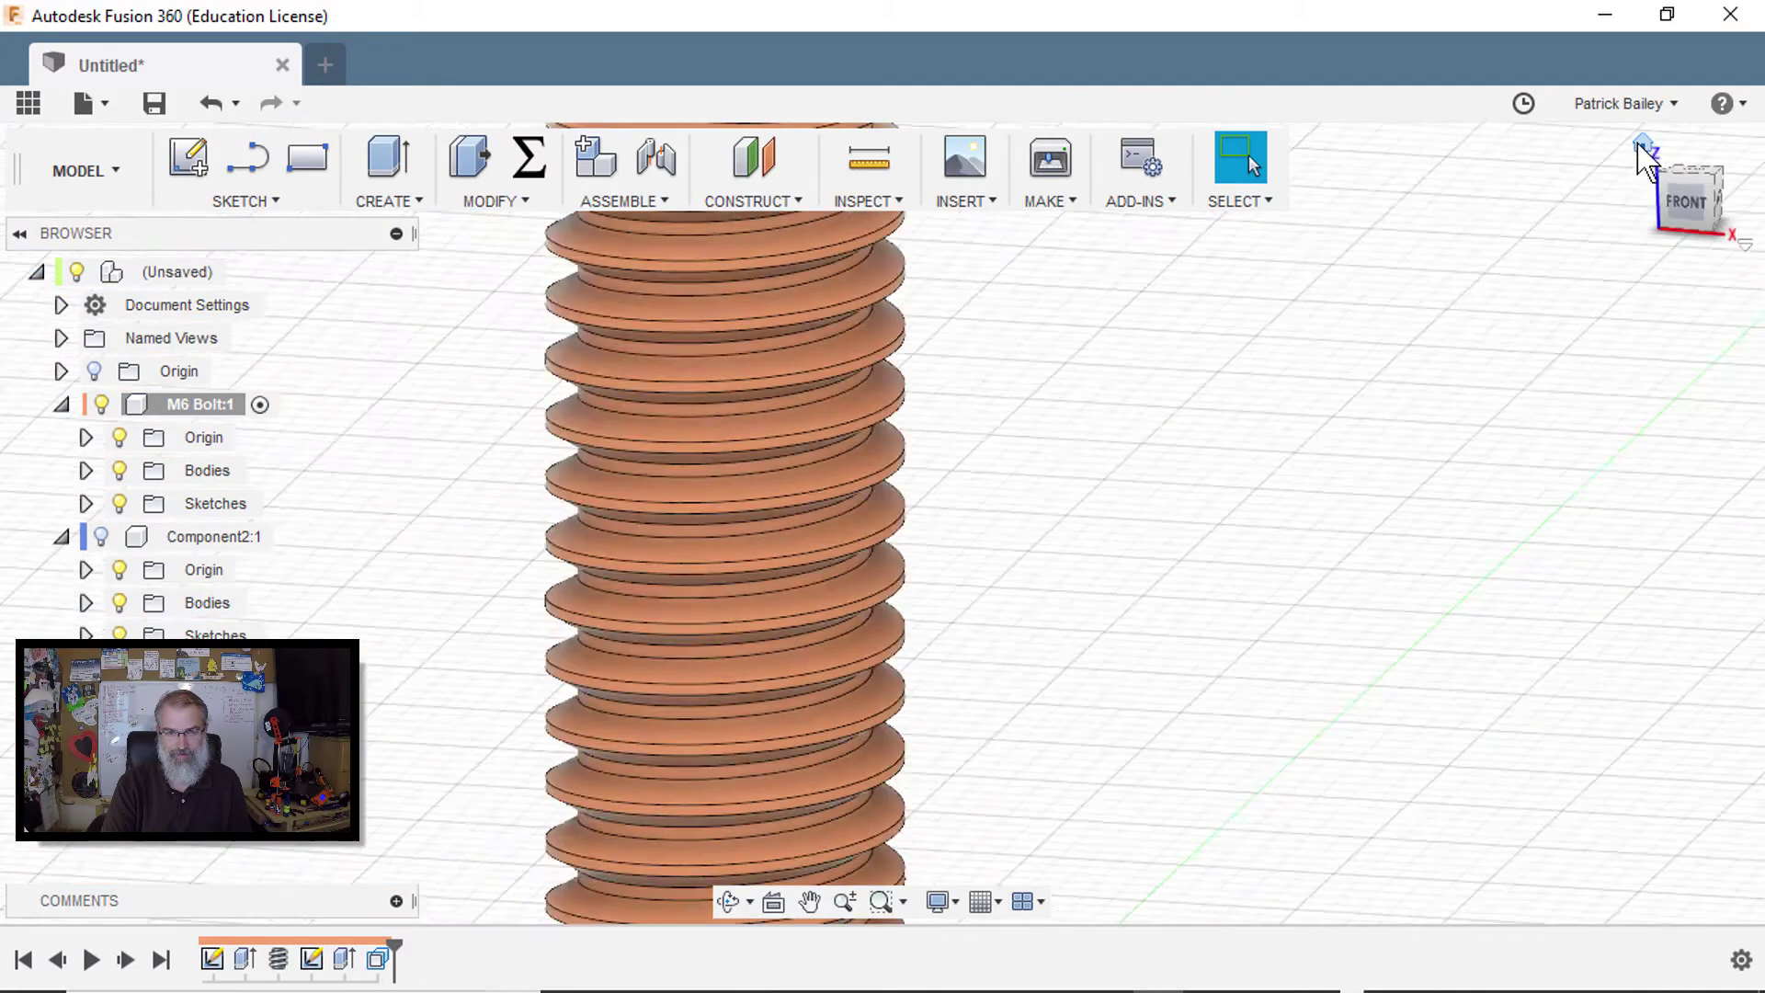
pyautogui.scroll(5, 1039, 543)
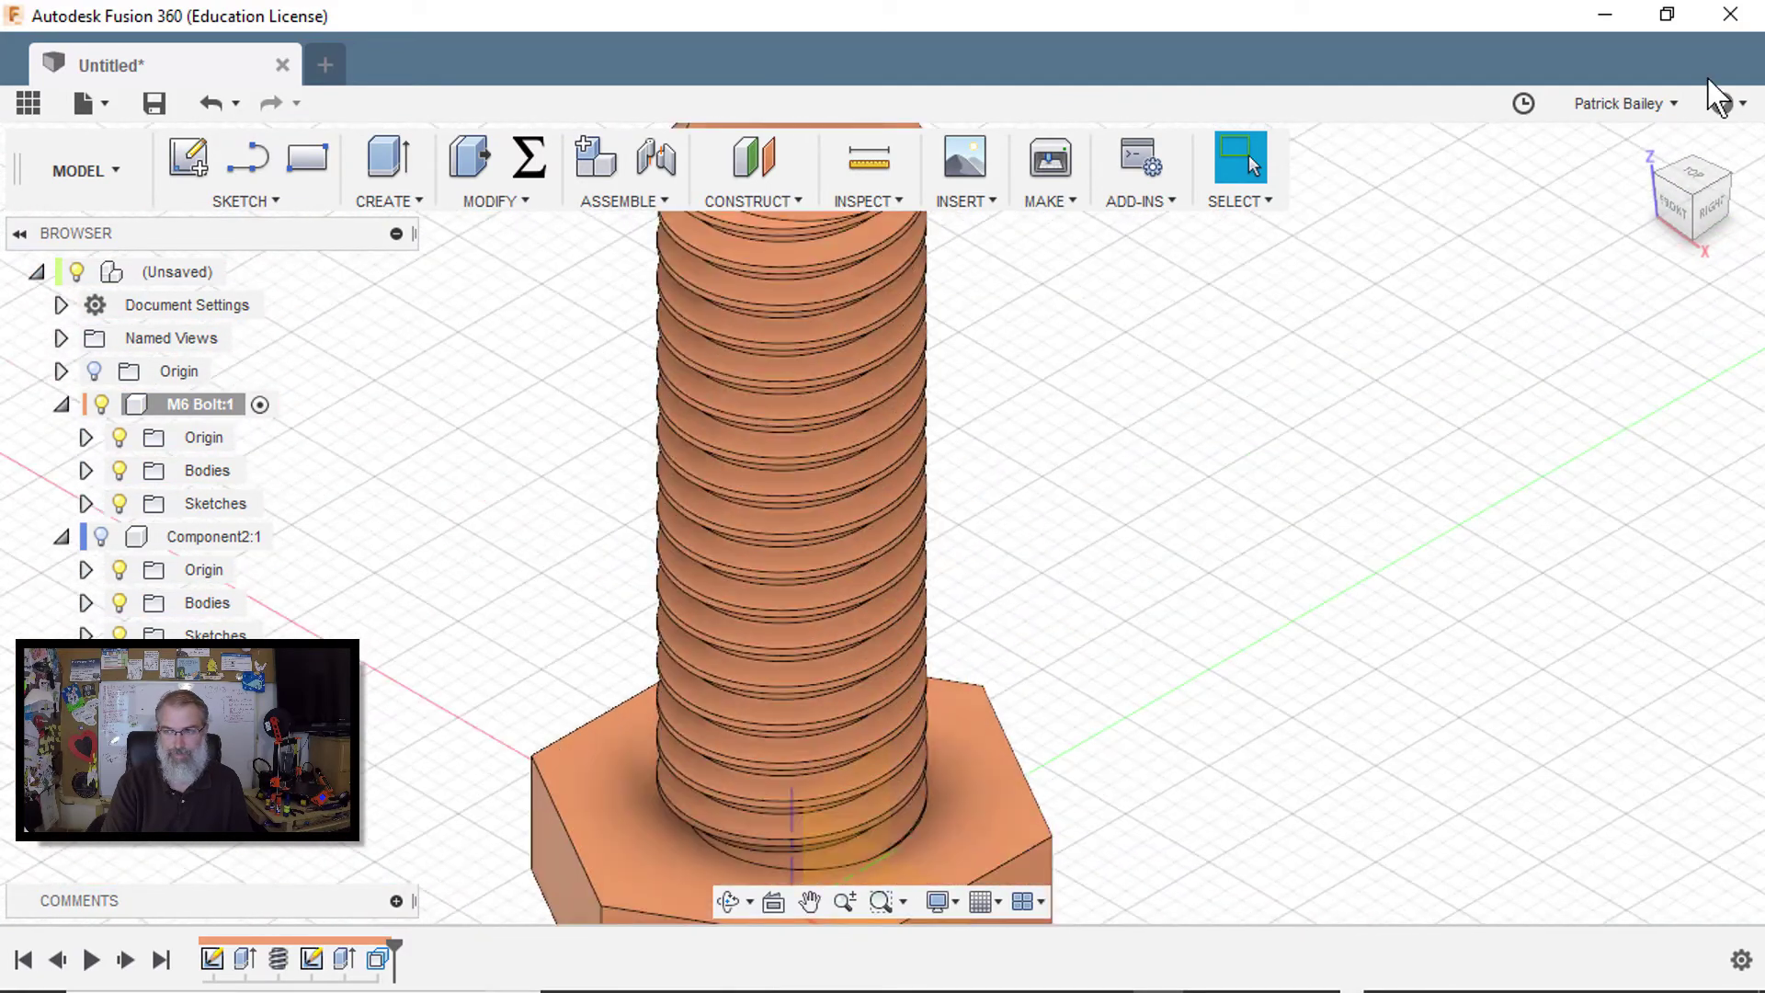
pyautogui.click(1669, 217)
pyautogui.scroll(3, 1324, 405)
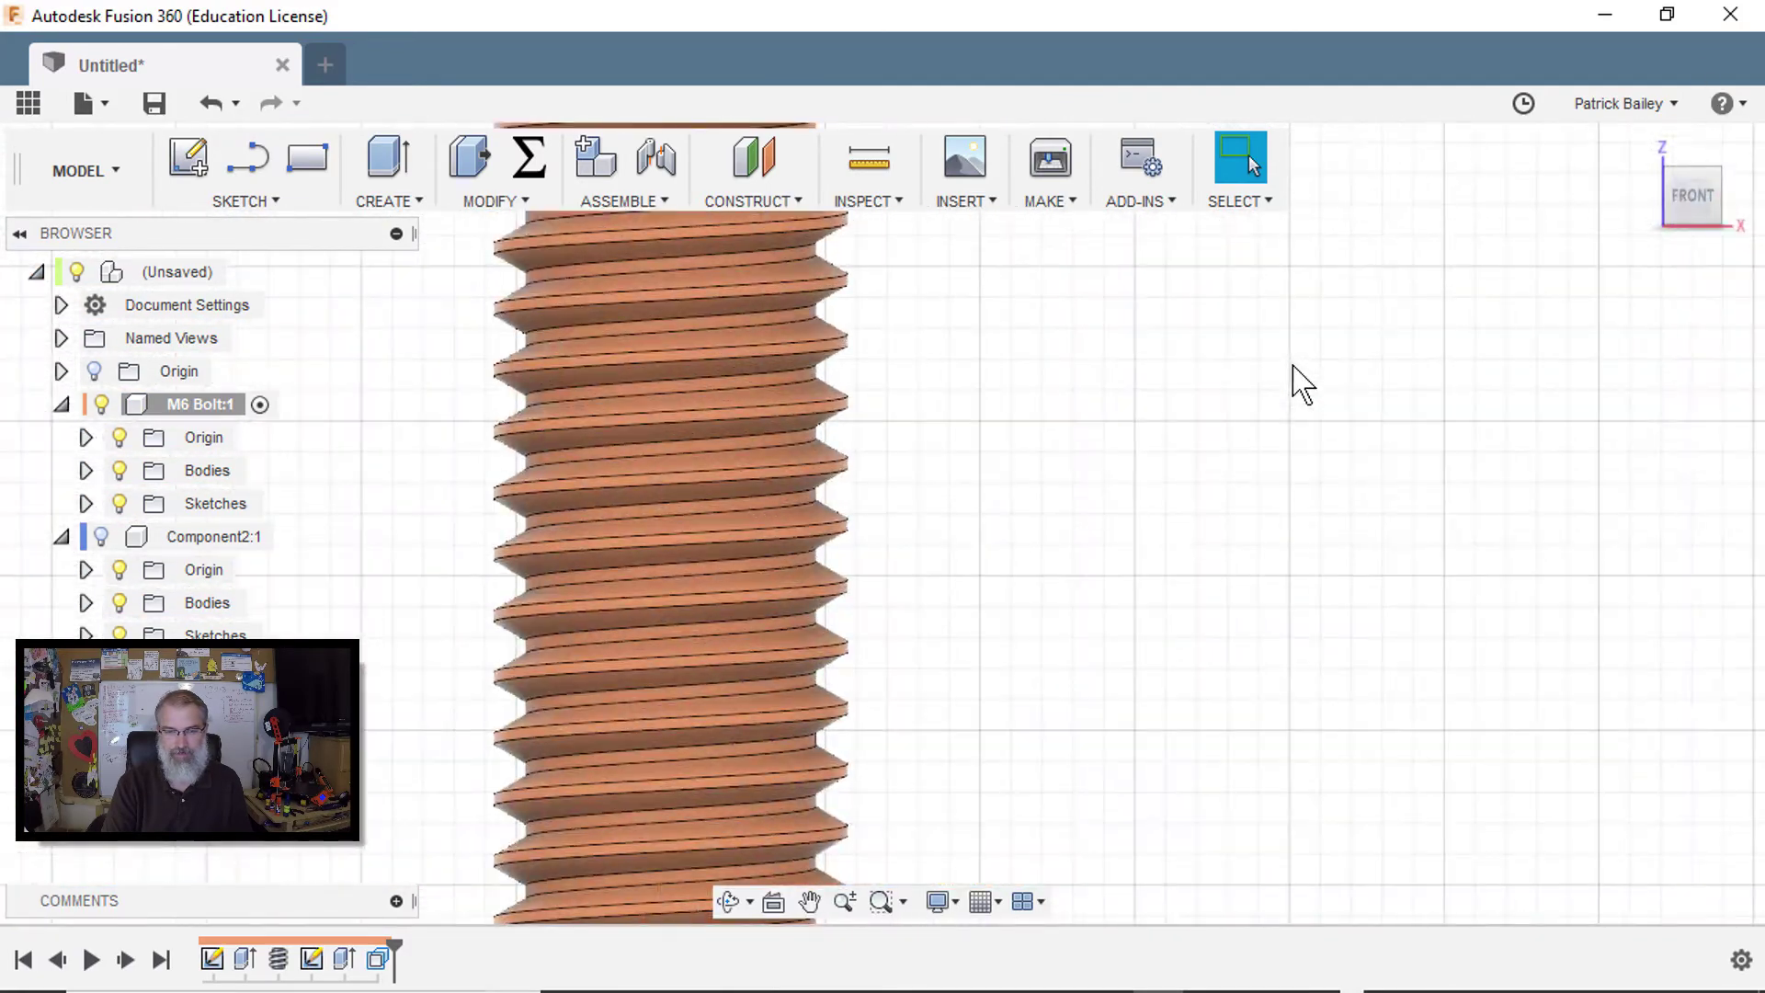
pyautogui.scroll(4, 1253, 488)
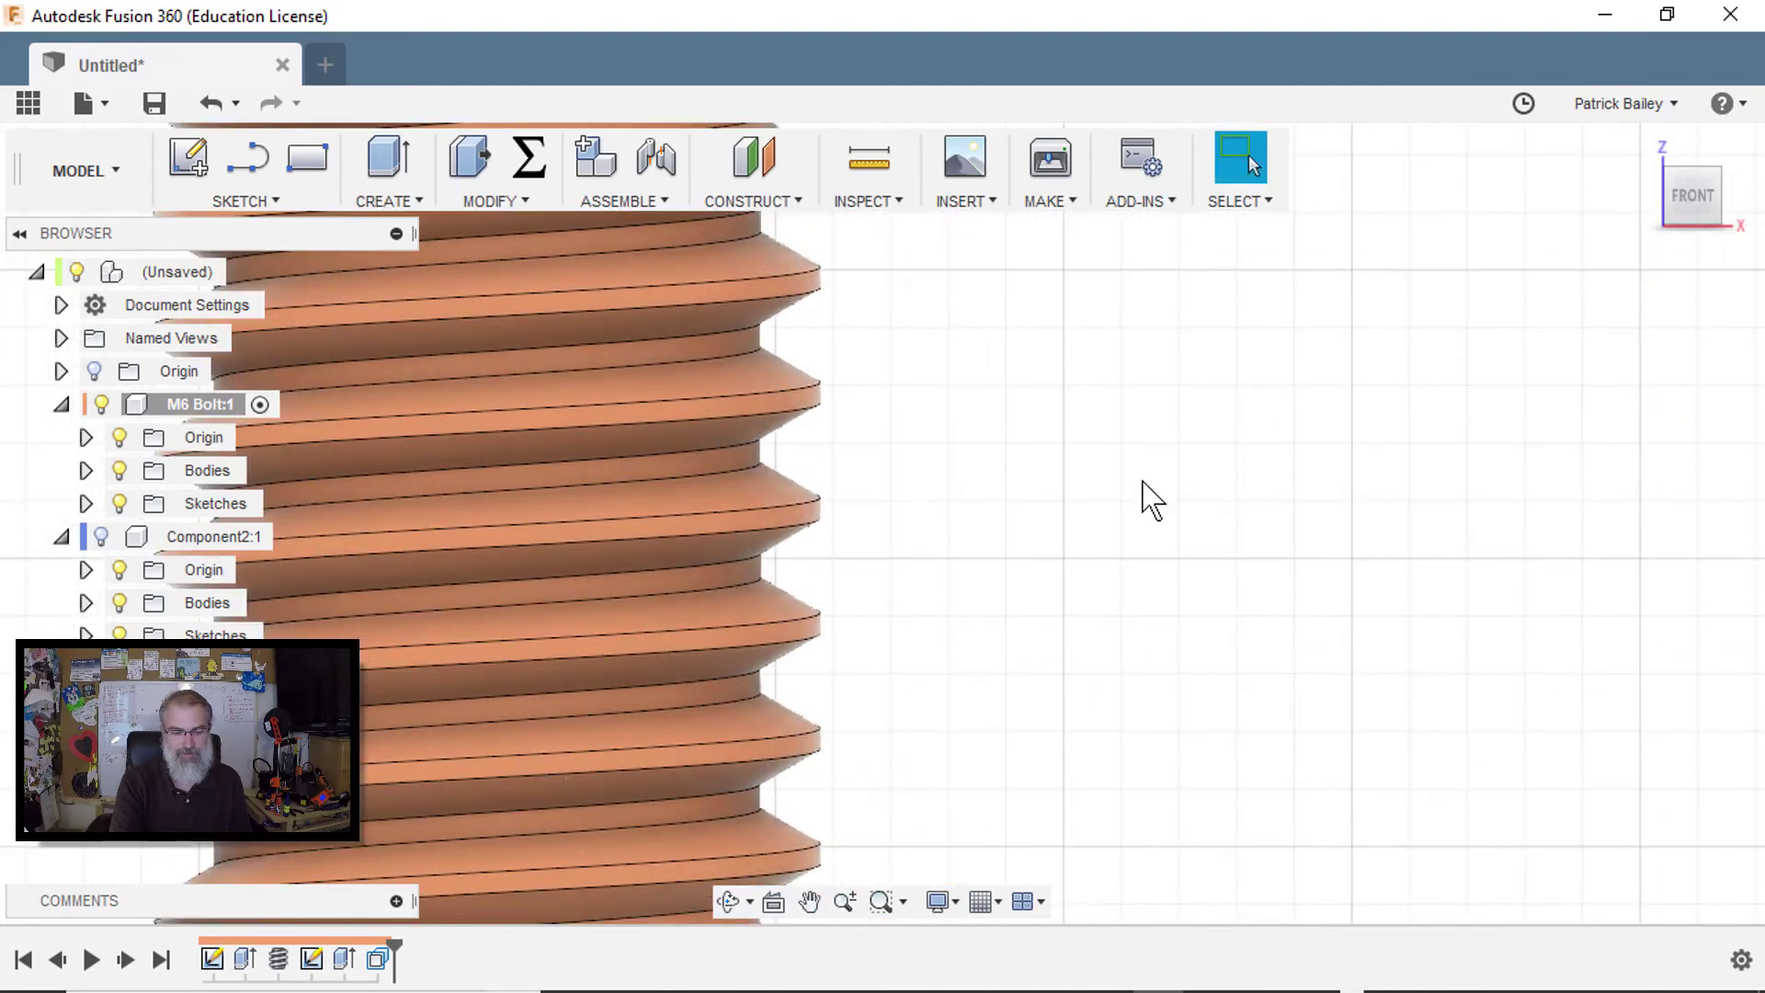
# Step: Press Pull one thread flank face inward by -0.10 mm
pyautogui.press('q')
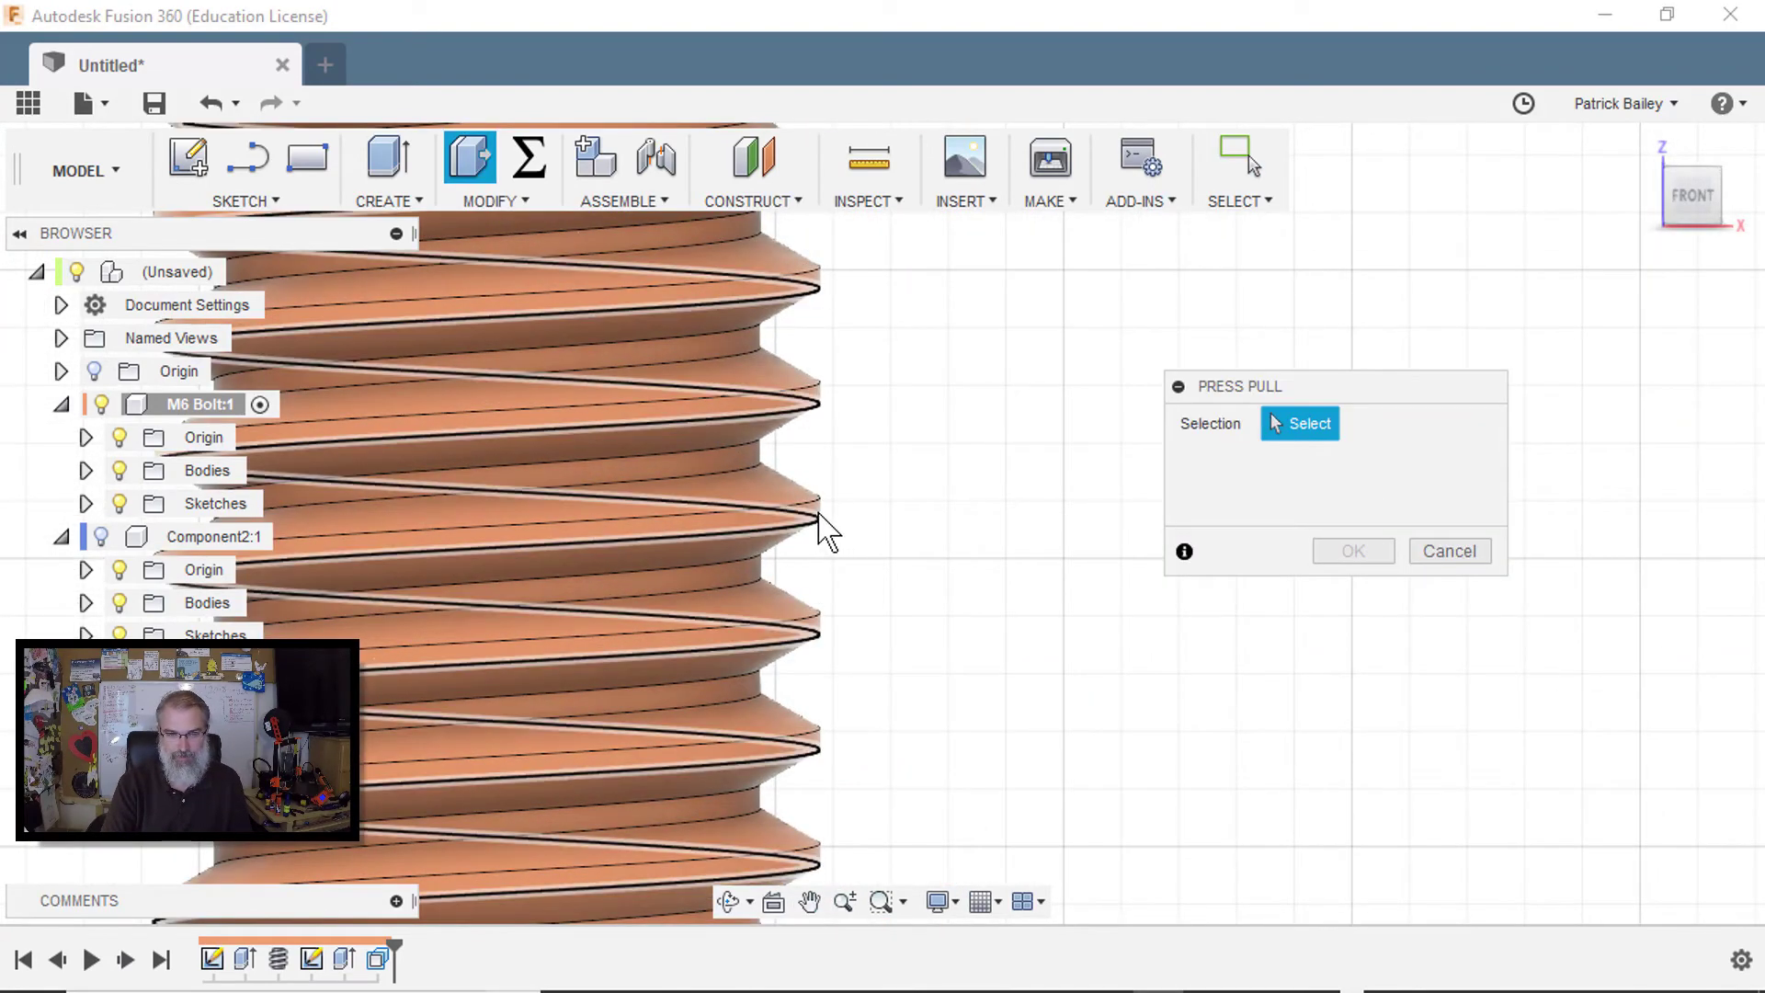
pyautogui.scroll(3, 820, 524)
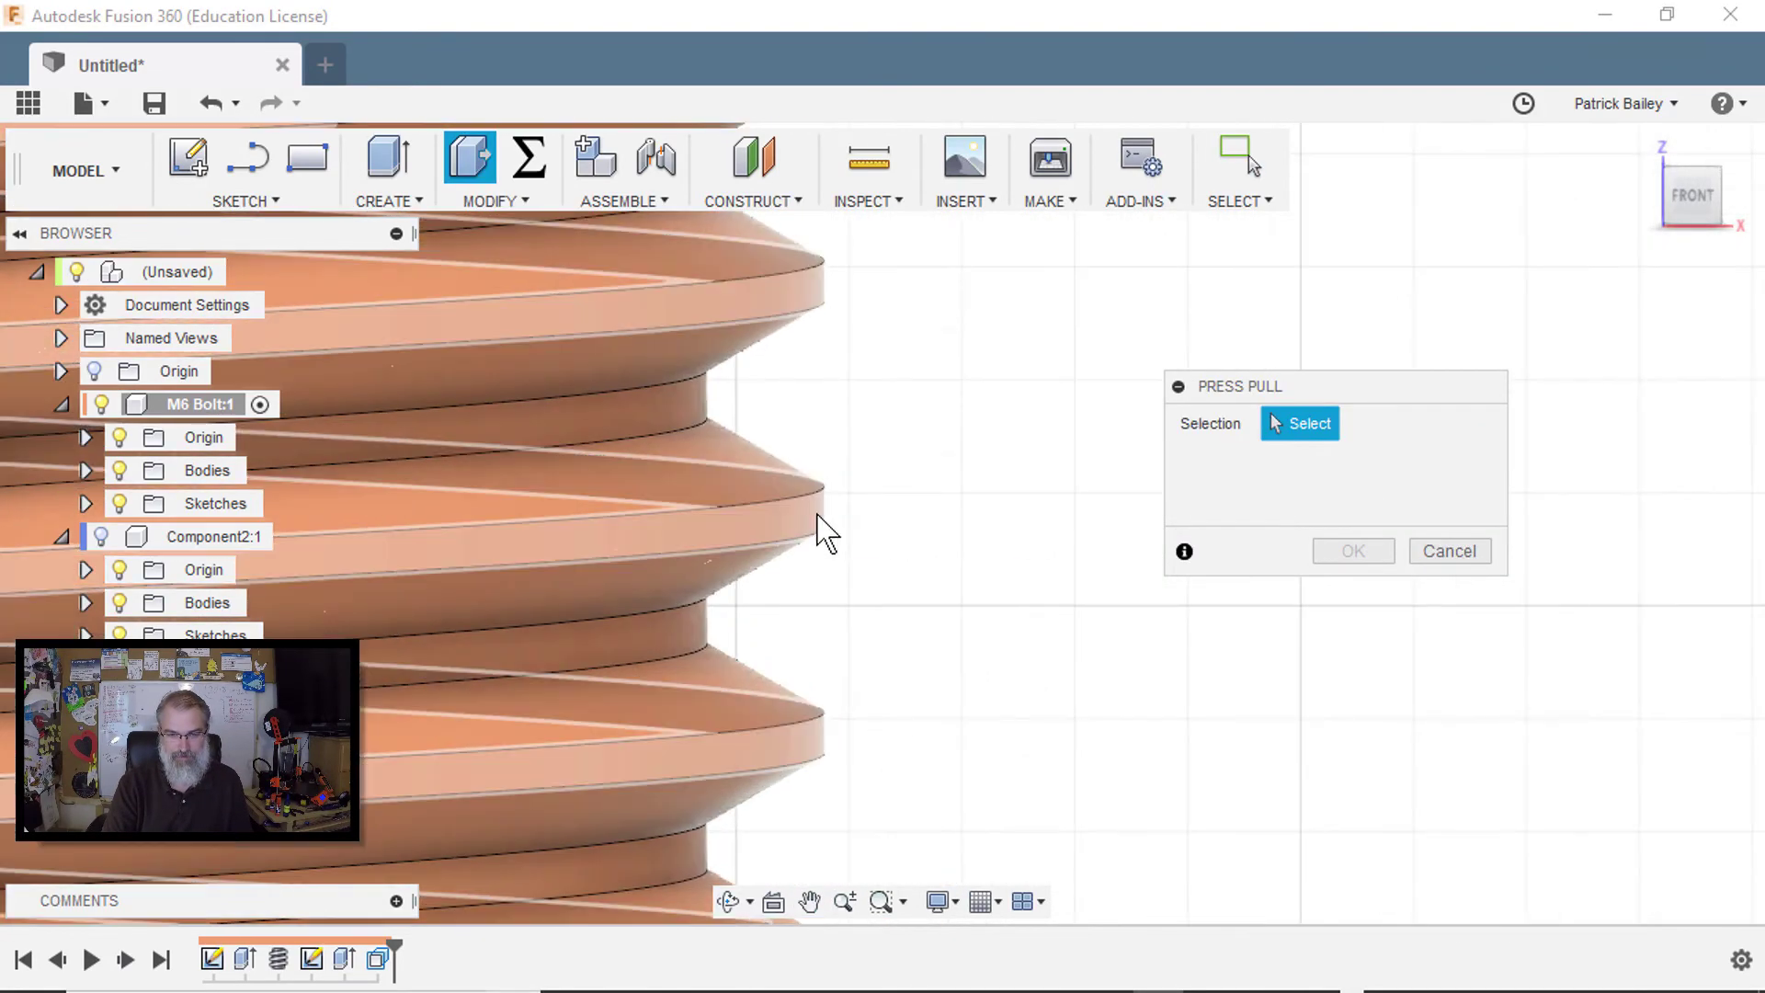
pyautogui.click(821, 527)
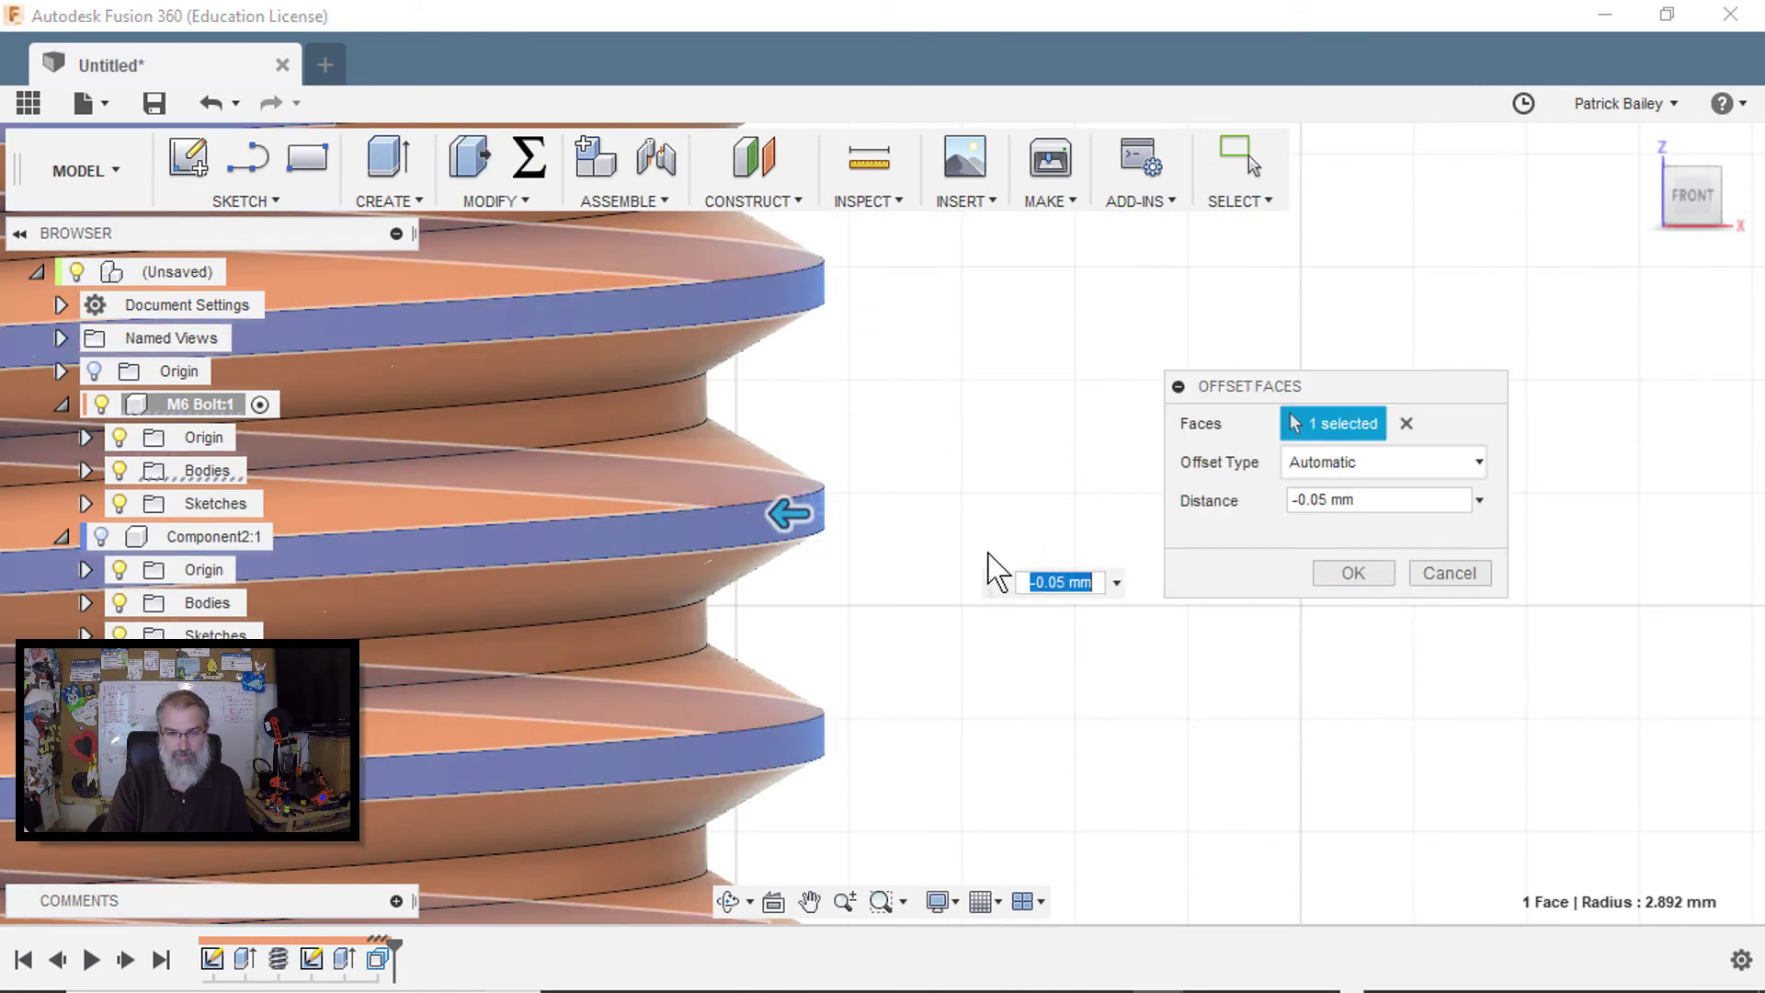
pyautogui.moveTo(783, 513); pyautogui.dragTo(777, 513)
pyautogui.click(1355, 579)
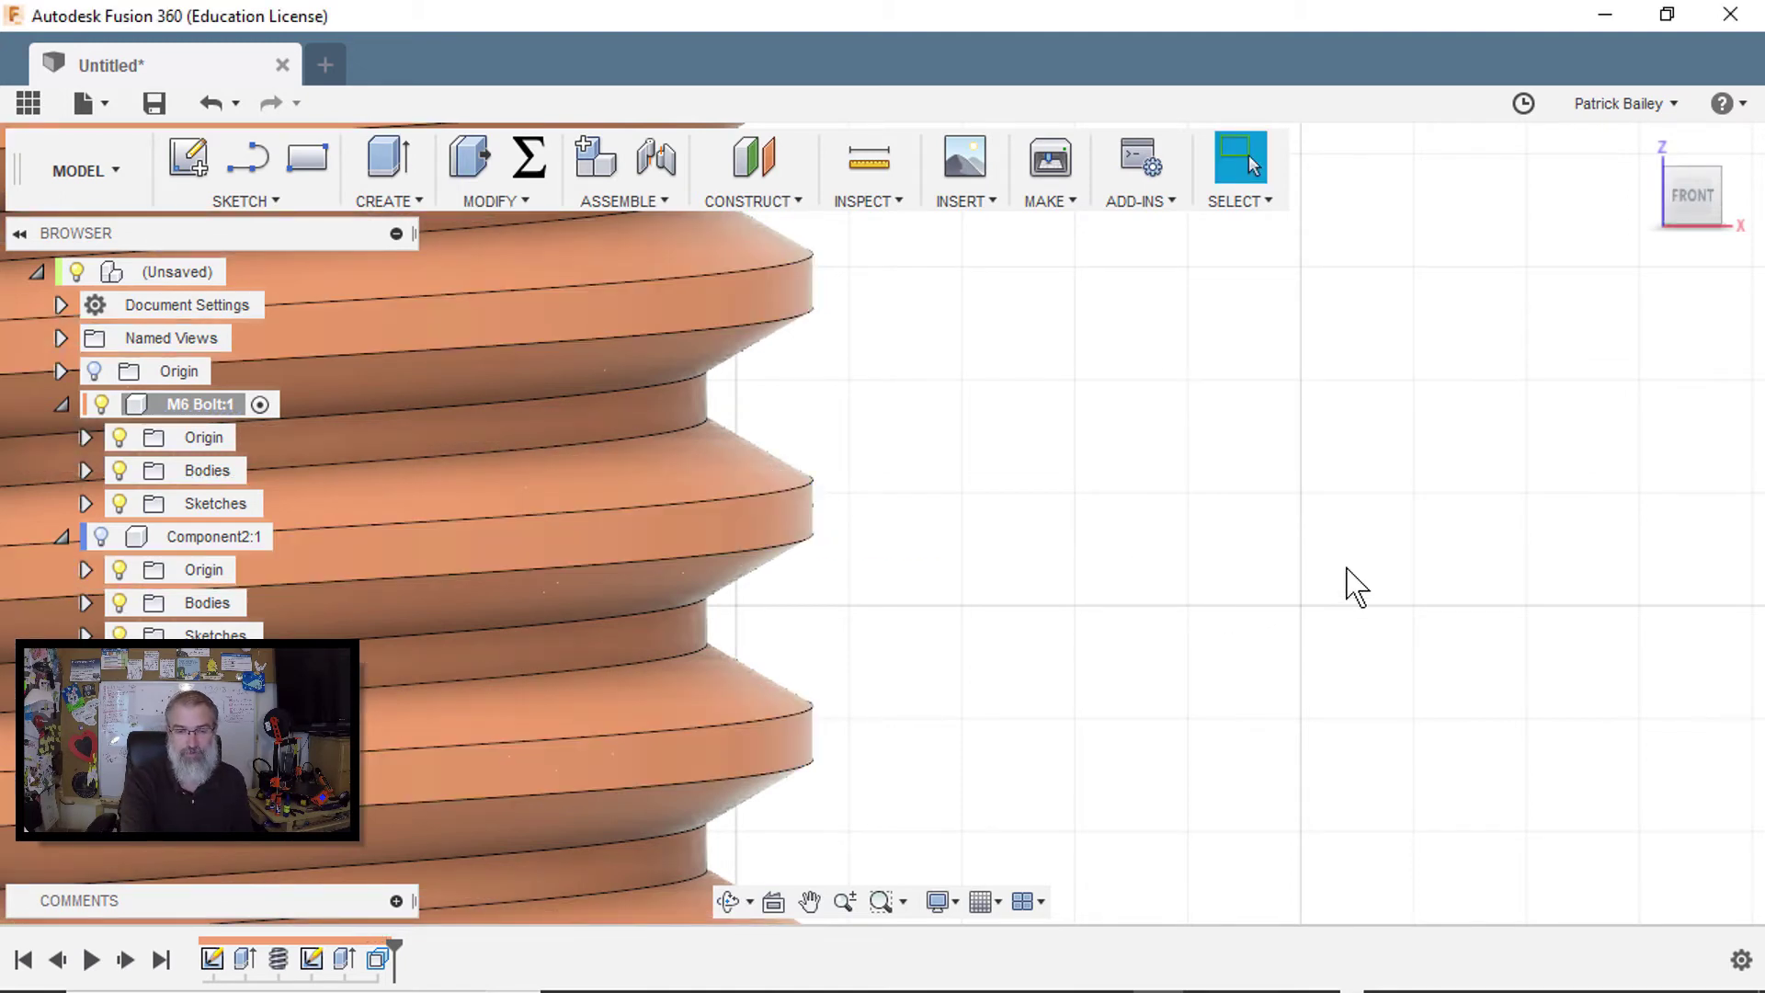
# Step: Offset the other thread flank face inward by -0.10 mm
pyautogui.press('q')
pyautogui.click(741, 483)
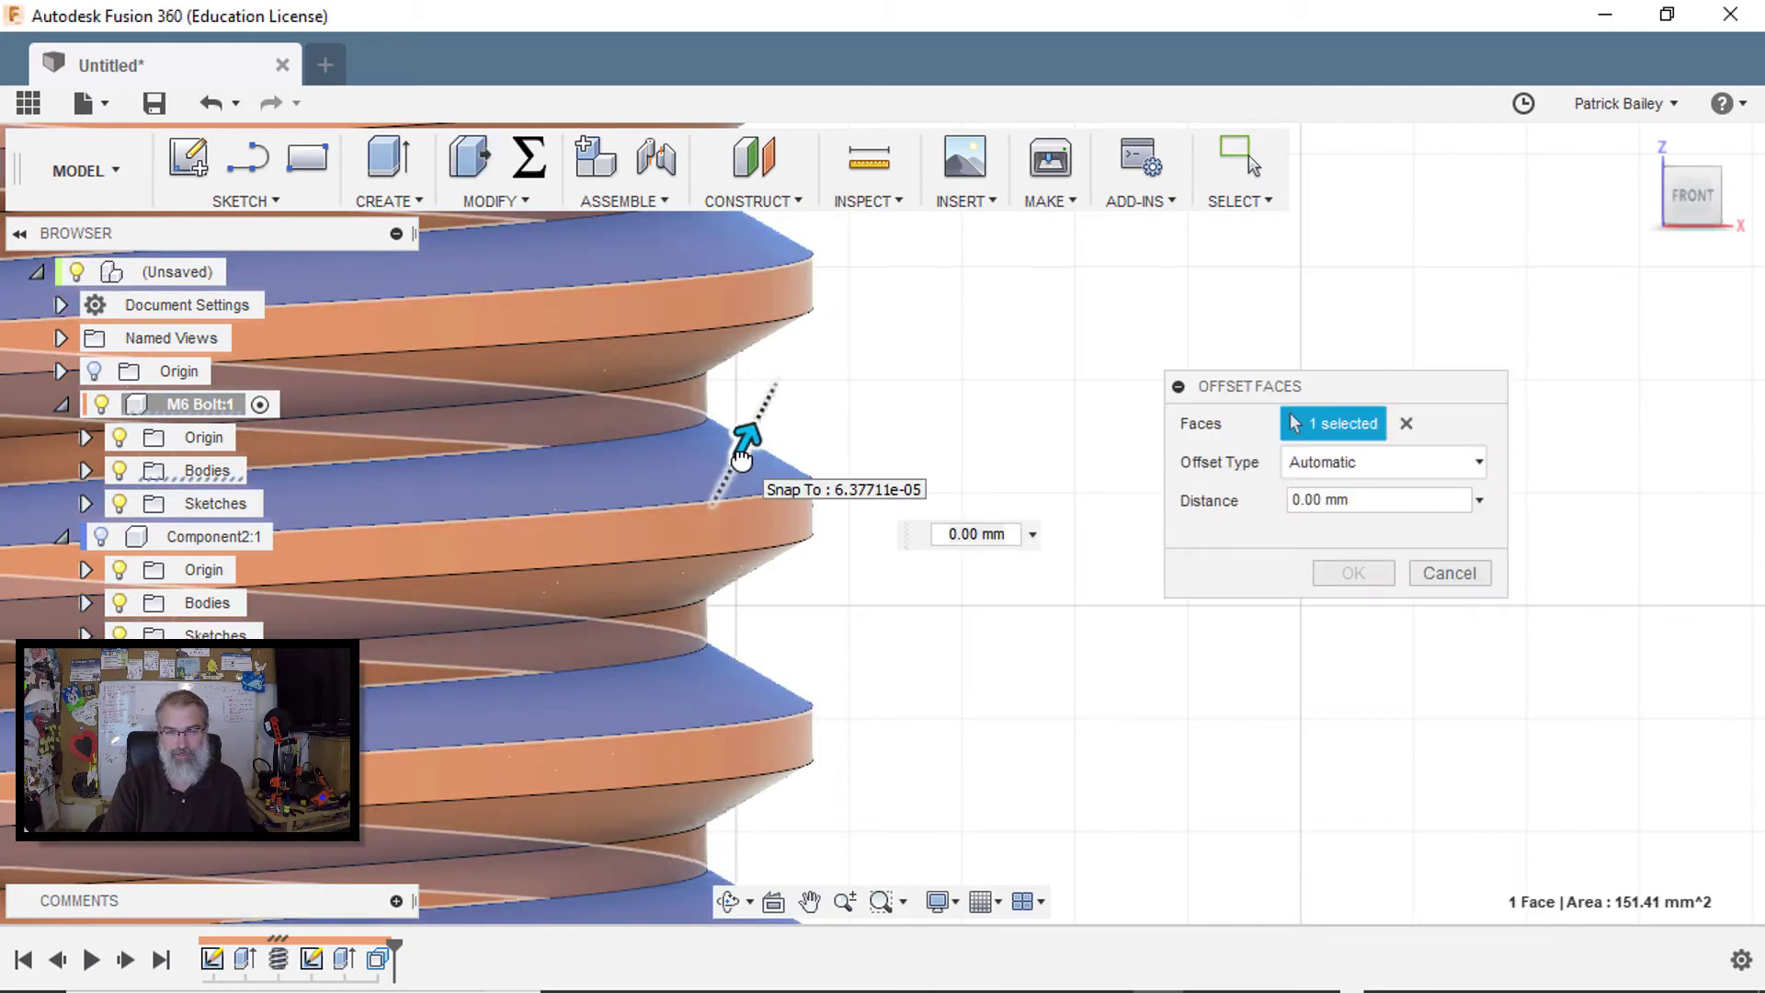
pyautogui.moveTo(741, 457); pyautogui.dragTo(723, 489)
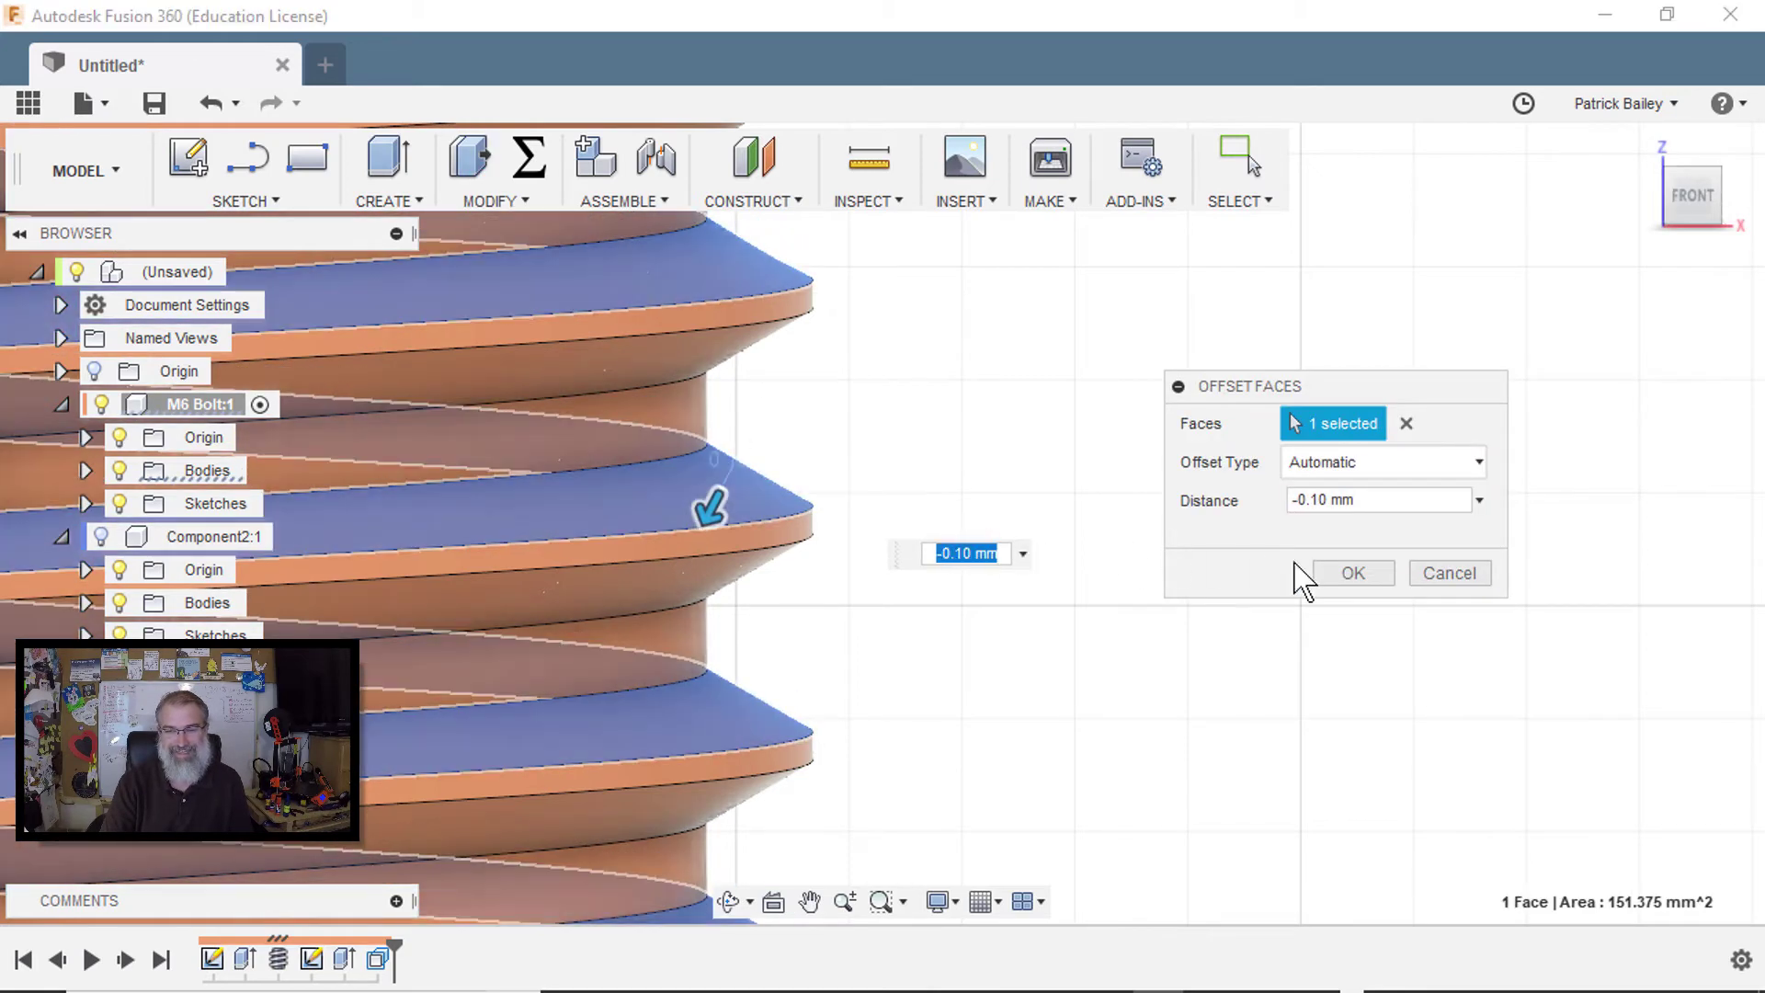
pyautogui.click(1338, 575)
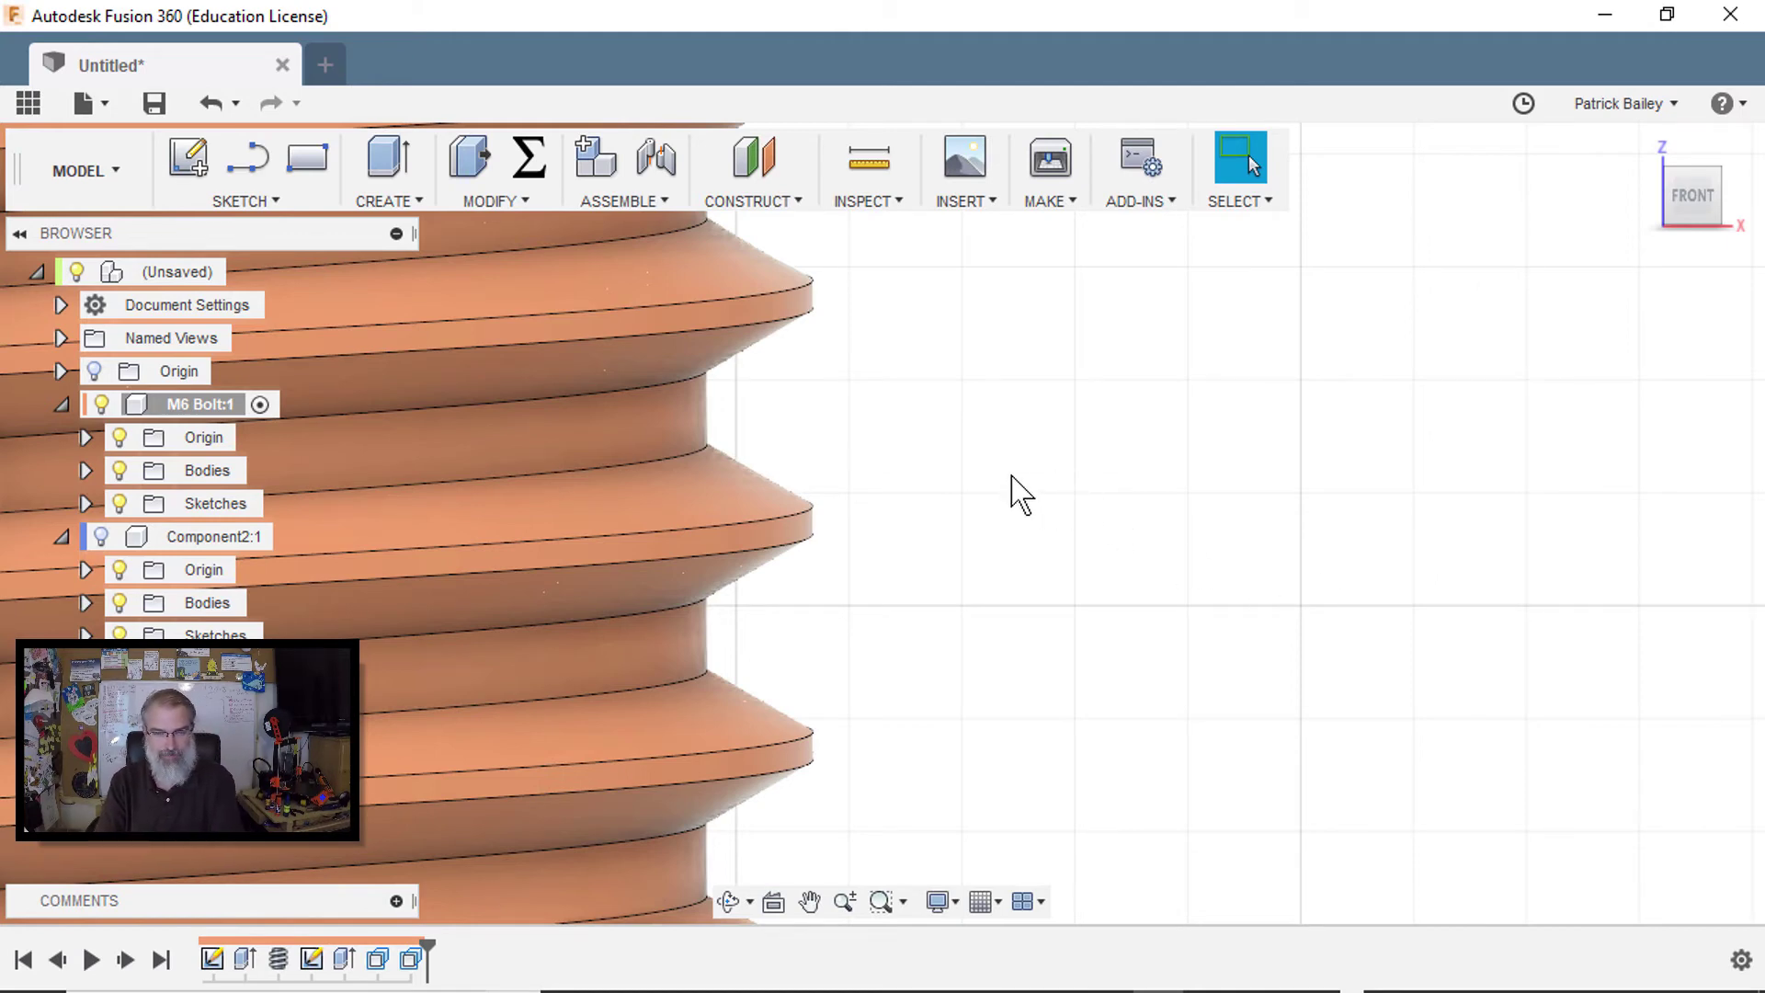
# Step: Undo twice, leaving Component2:1 as the active component
pyautogui.hotkey('ctrl', 'z')
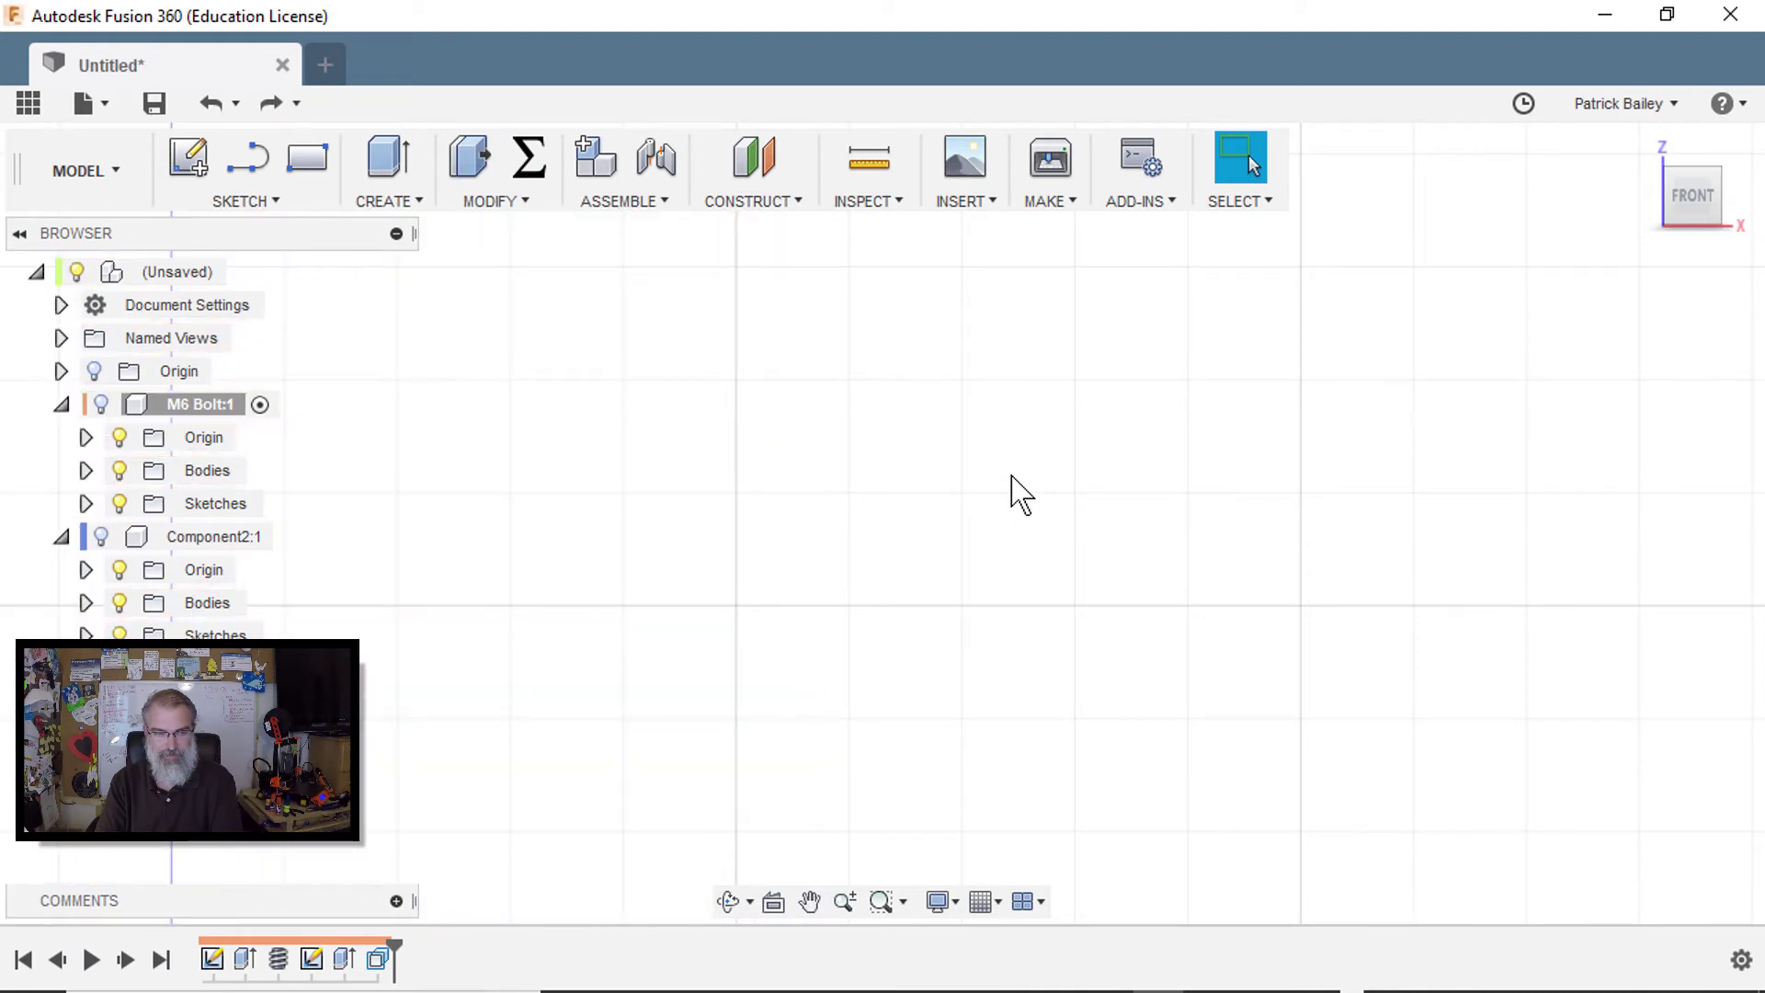
pyautogui.hotkey('ctrl', 'z')
pyautogui.hotkey('ctrl', 'z')
pyautogui.hotkey('ctrl', 'z')
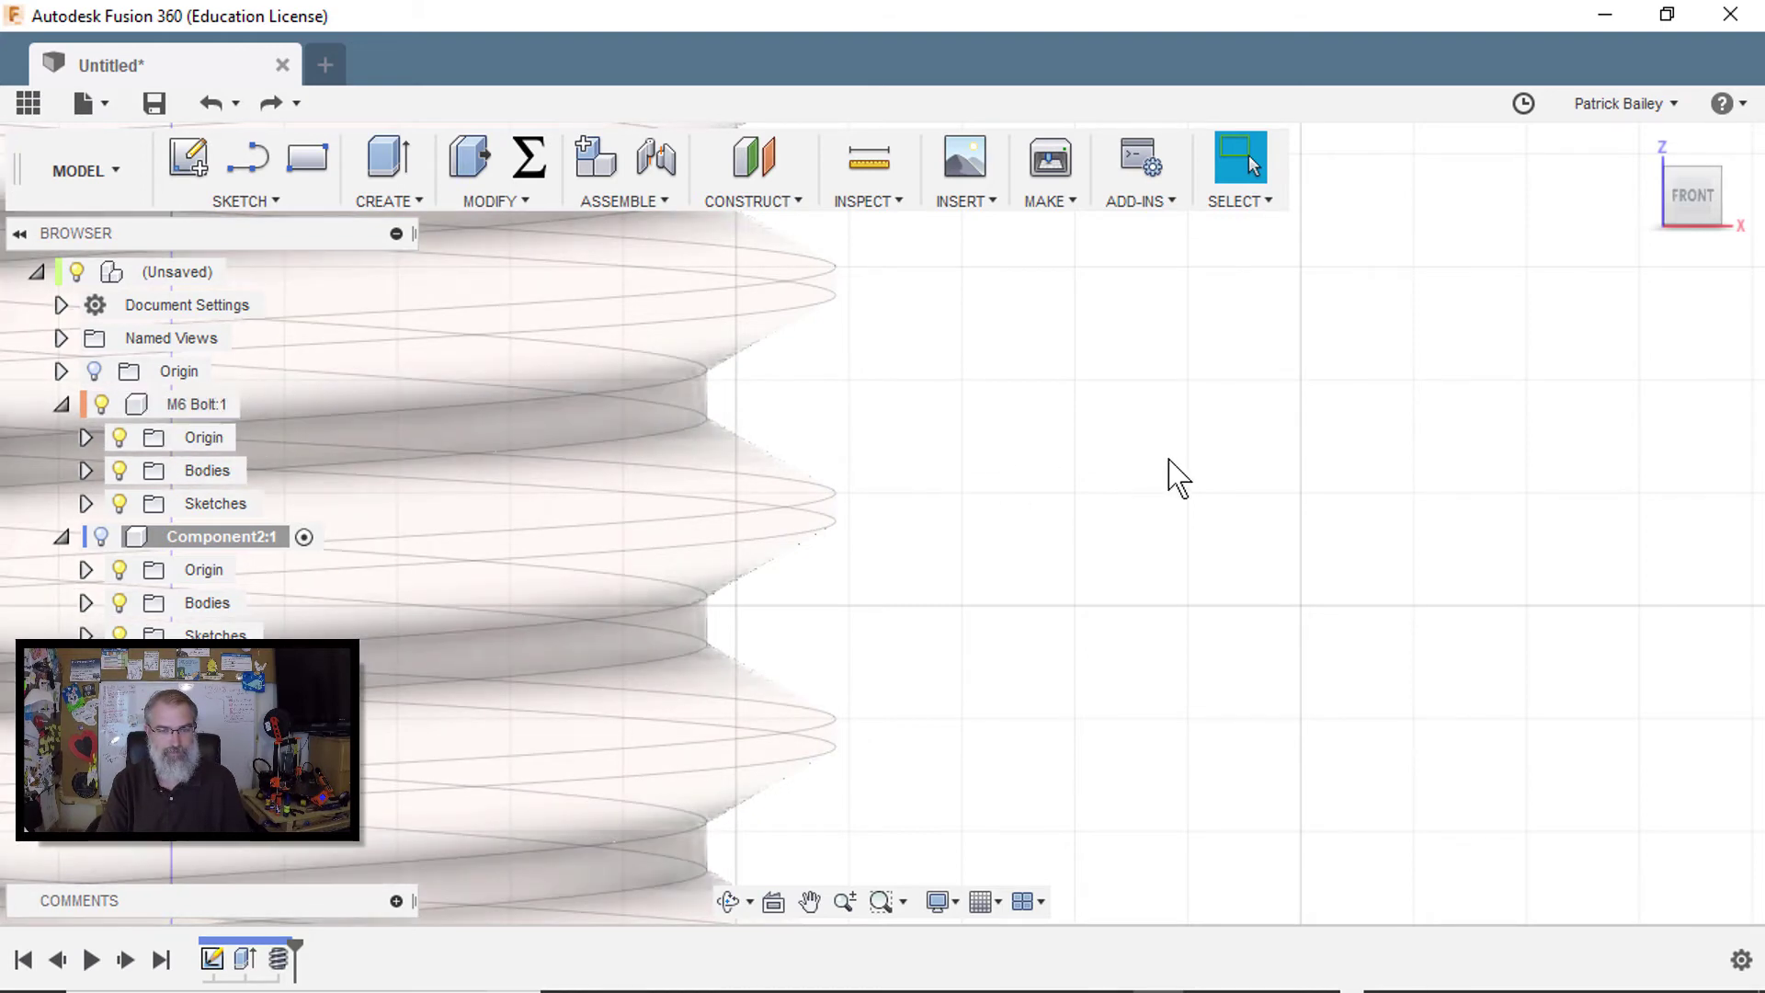
pyautogui.moveTo(1066, 979)
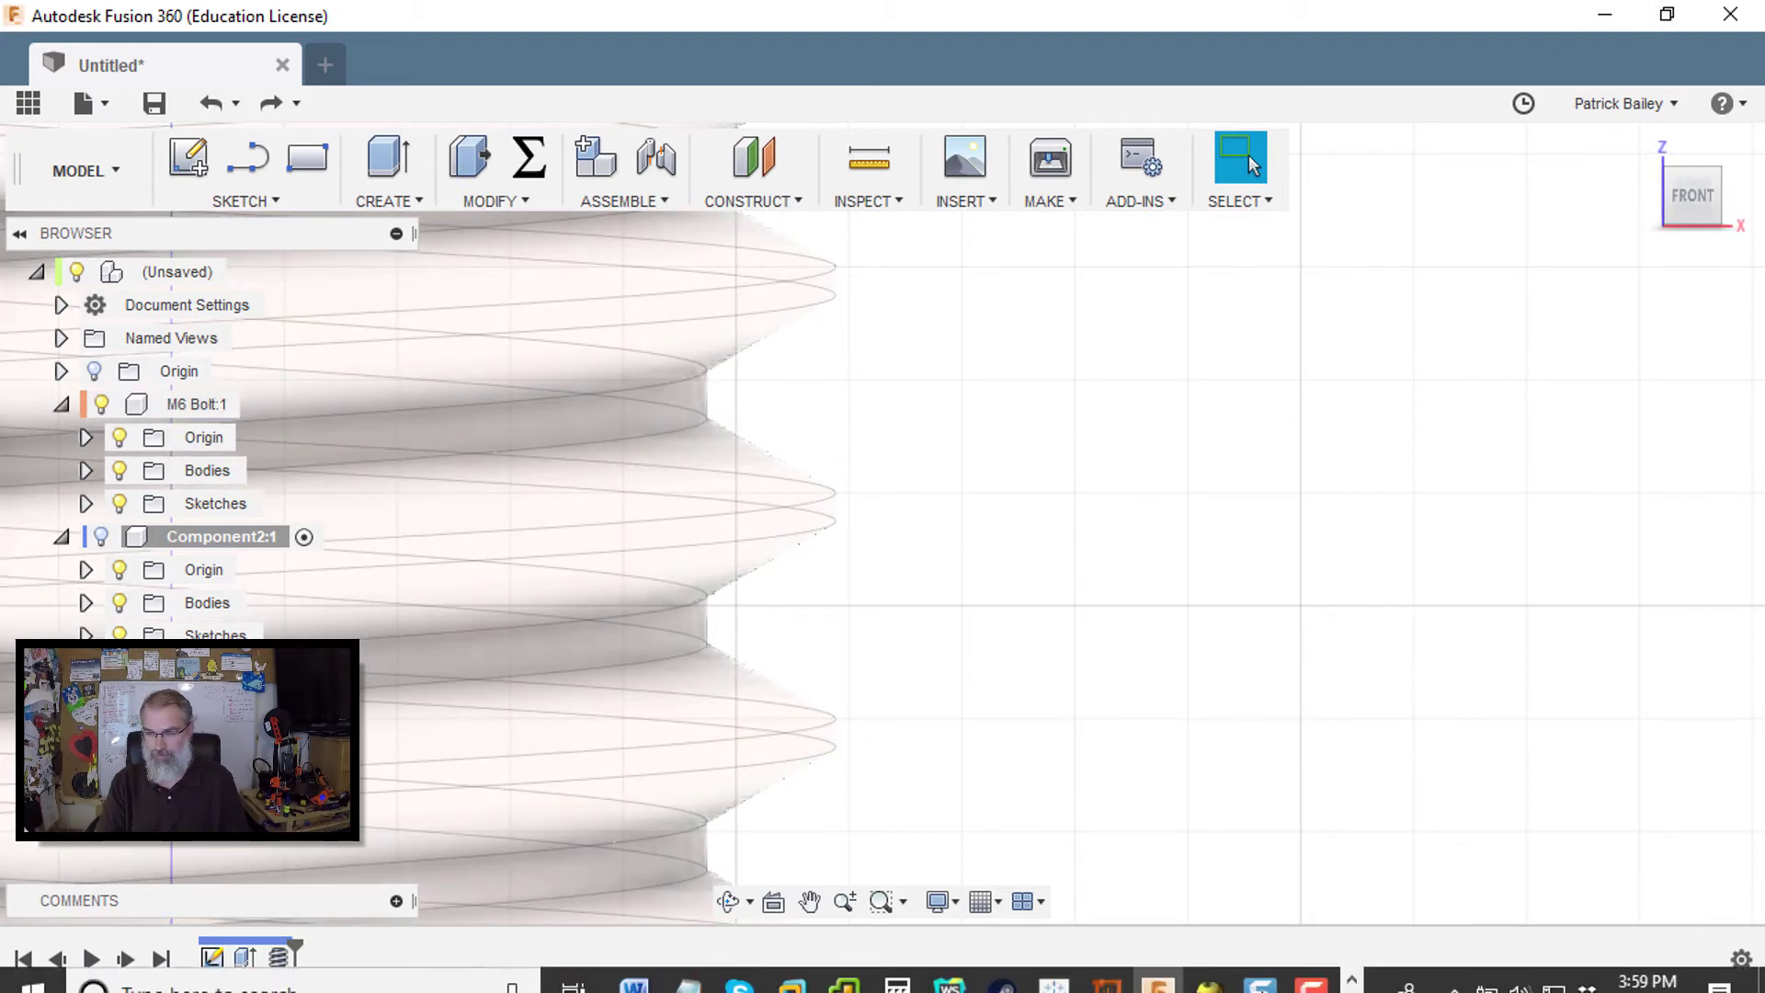
# Step: Leave the G-code preview and delete the old nut and bolt from the print plate
pyautogui.click(1108, 965)
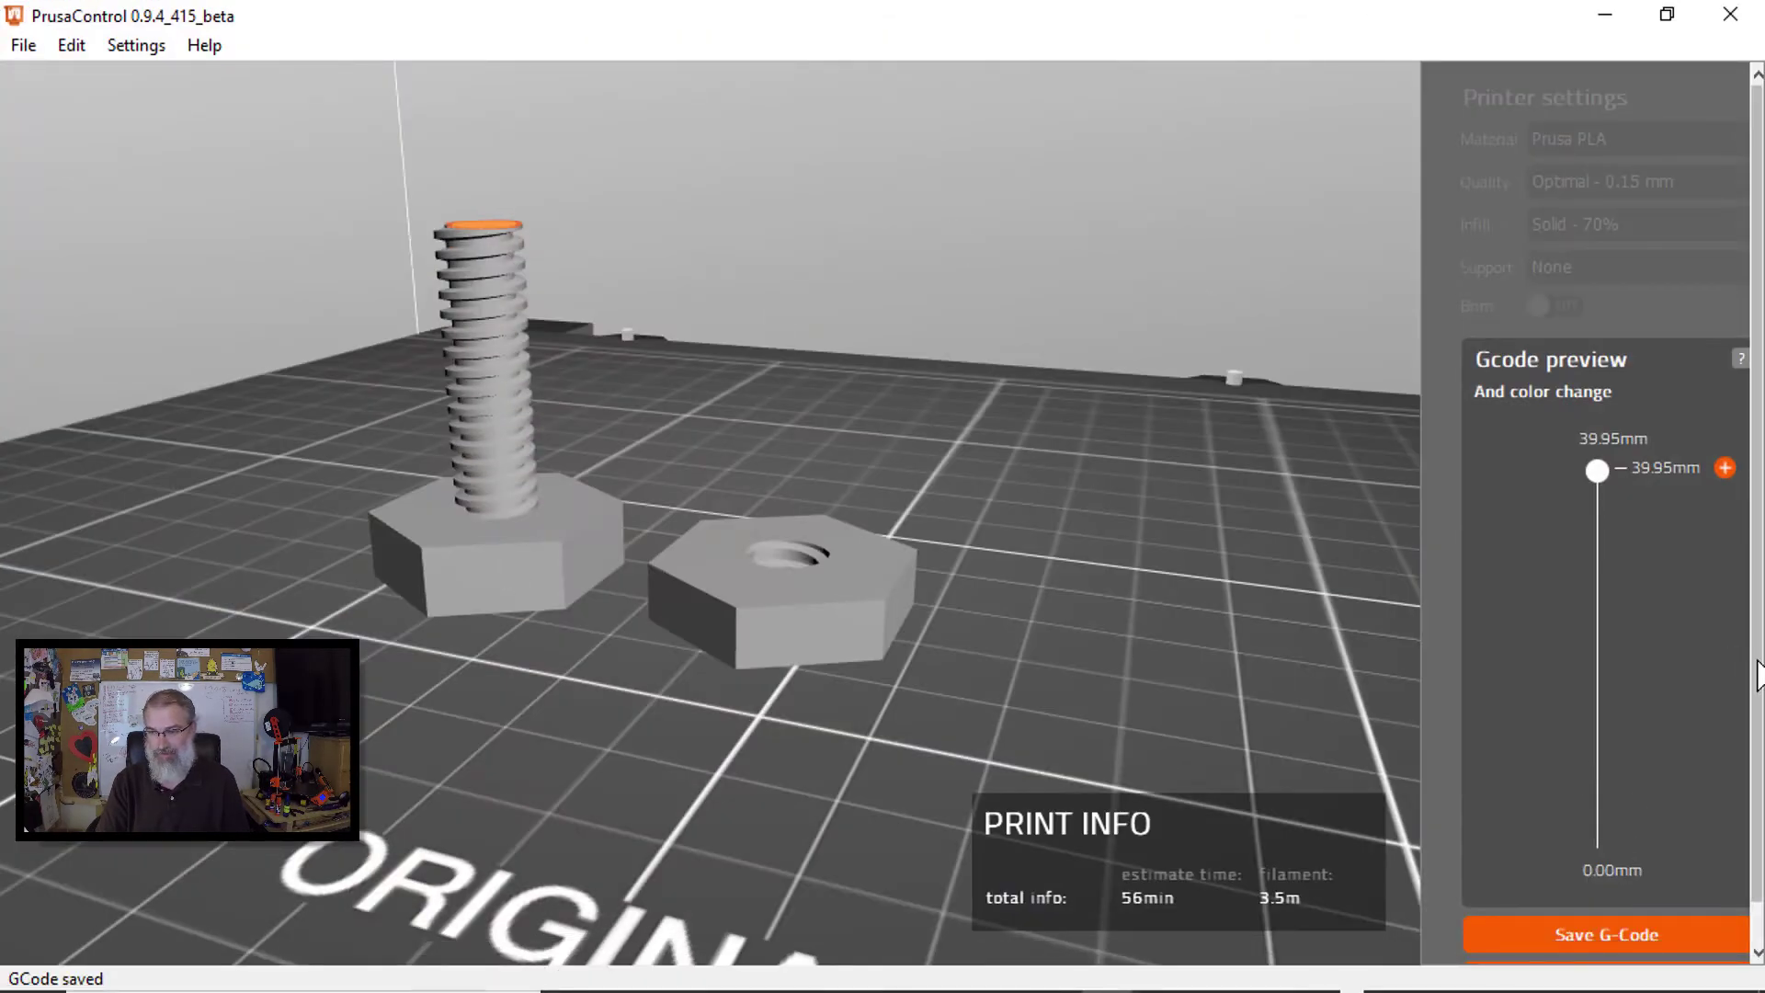
pyautogui.scroll(-1, 1737, 662)
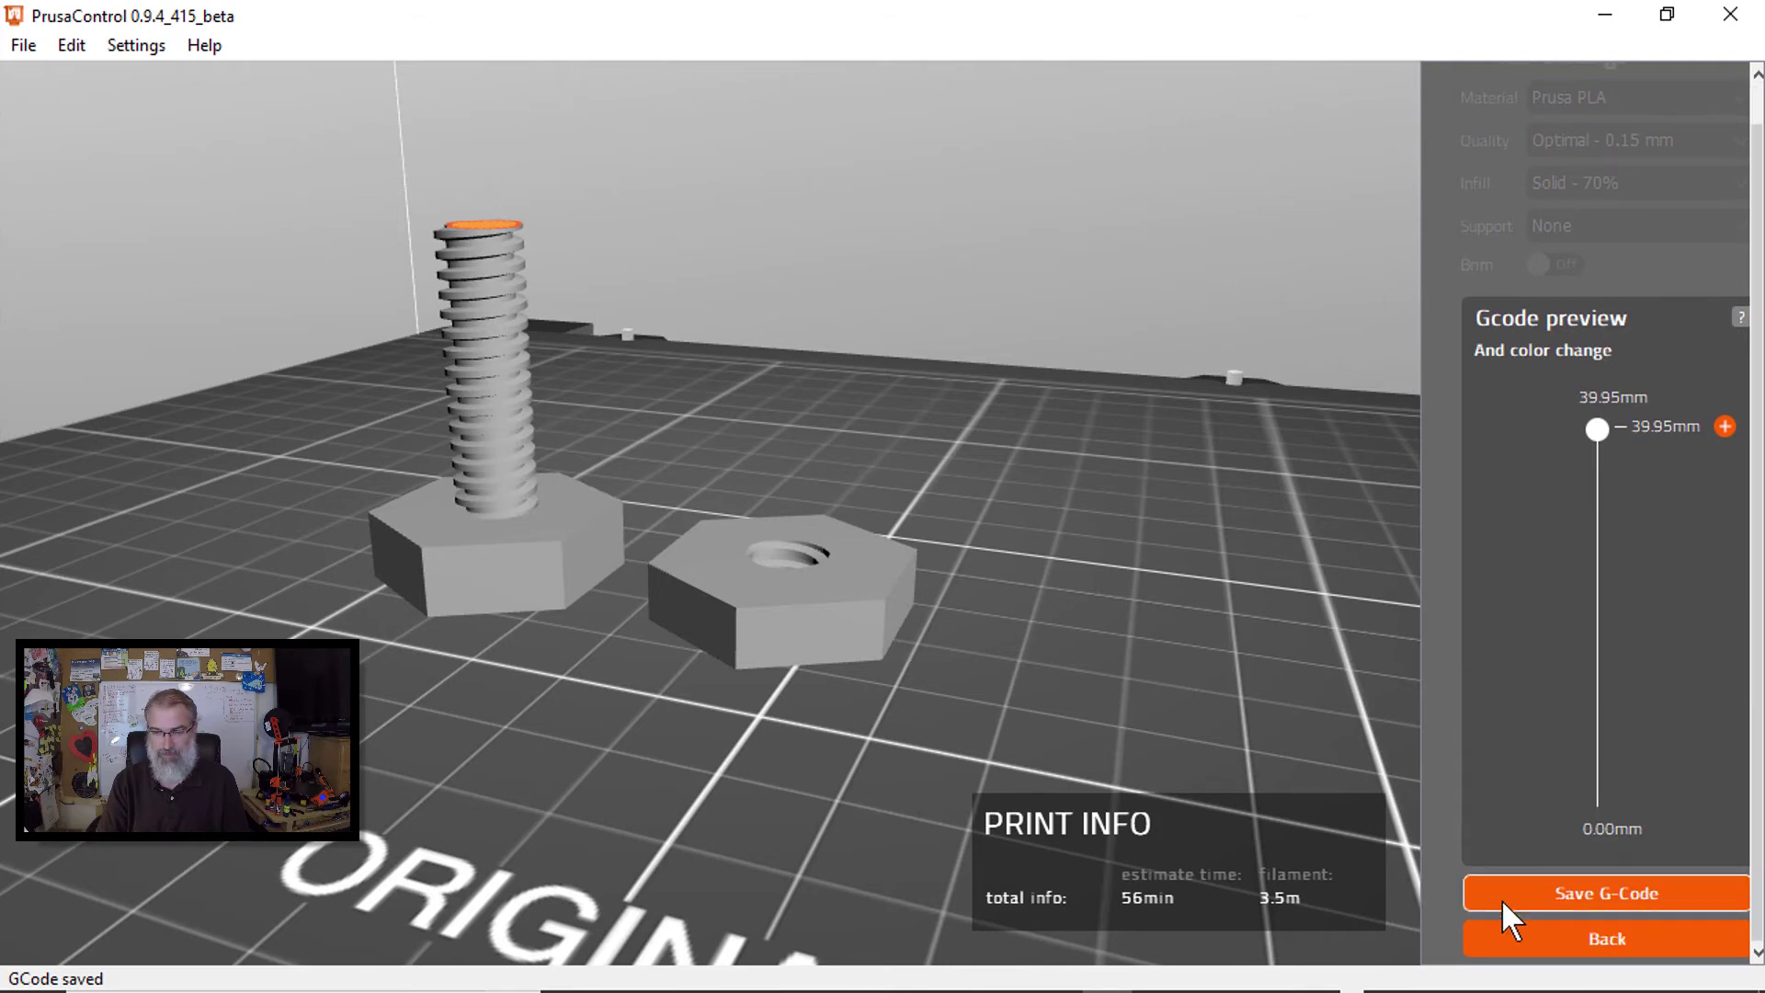
pyautogui.click(1517, 933)
pyautogui.click(816, 623)
pyautogui.press('Delete')
pyautogui.click(552, 537)
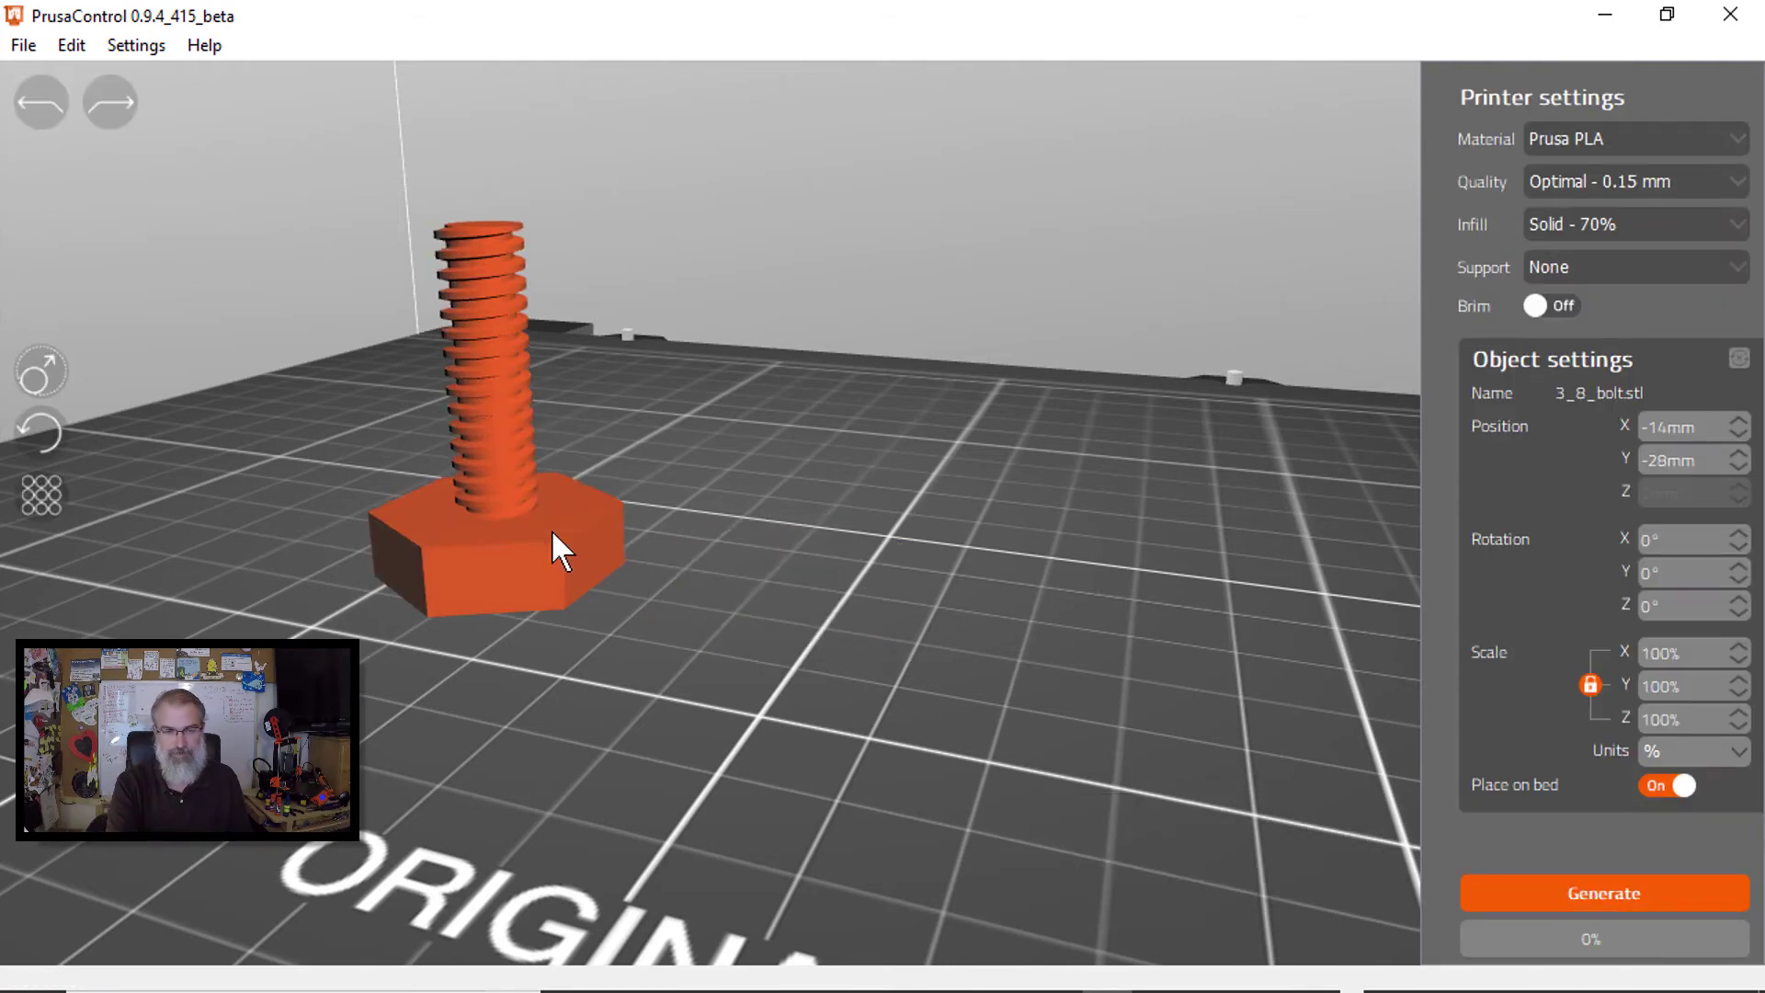
pyautogui.press('Delete')
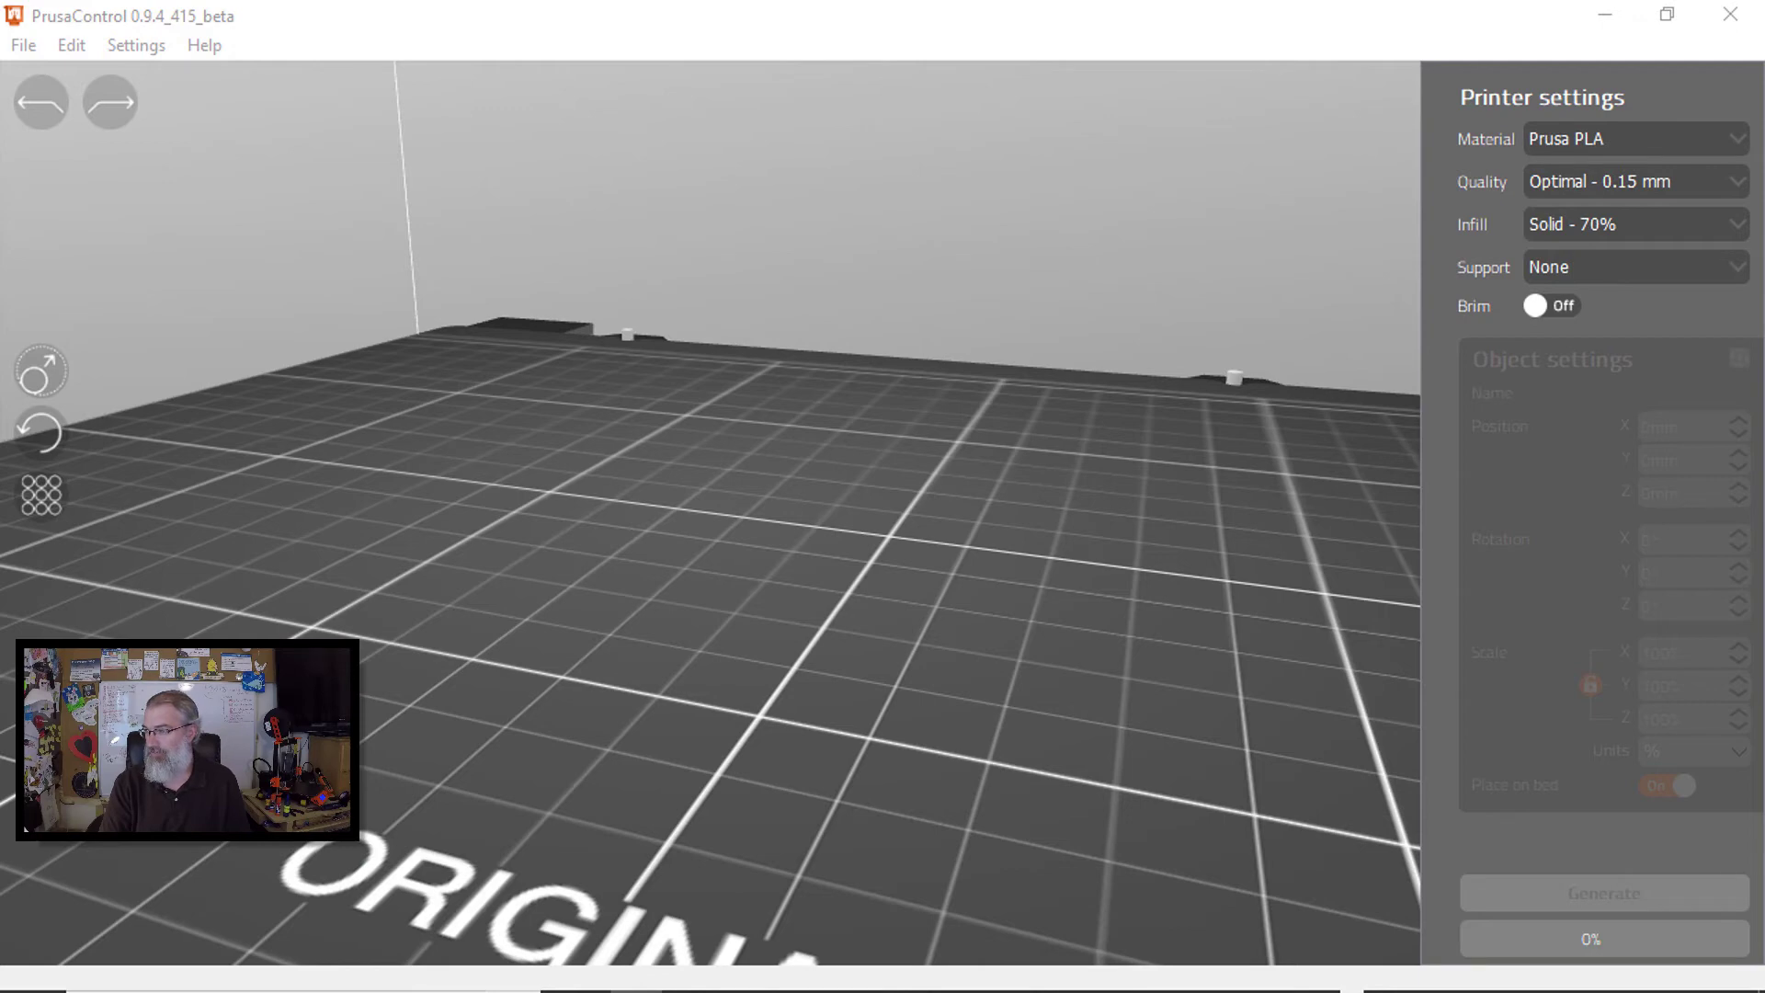
# Step: Drag M6_bolt.stl and M6_nut.stl from the bolt_test folder onto the print plate
pyautogui.hotkey('alt', 'Tab')
pyautogui.moveTo(1055, 256); pyautogui.dragTo(1588, 188)
pyautogui.moveTo(1287, 460); pyautogui.dragTo(548, 528)
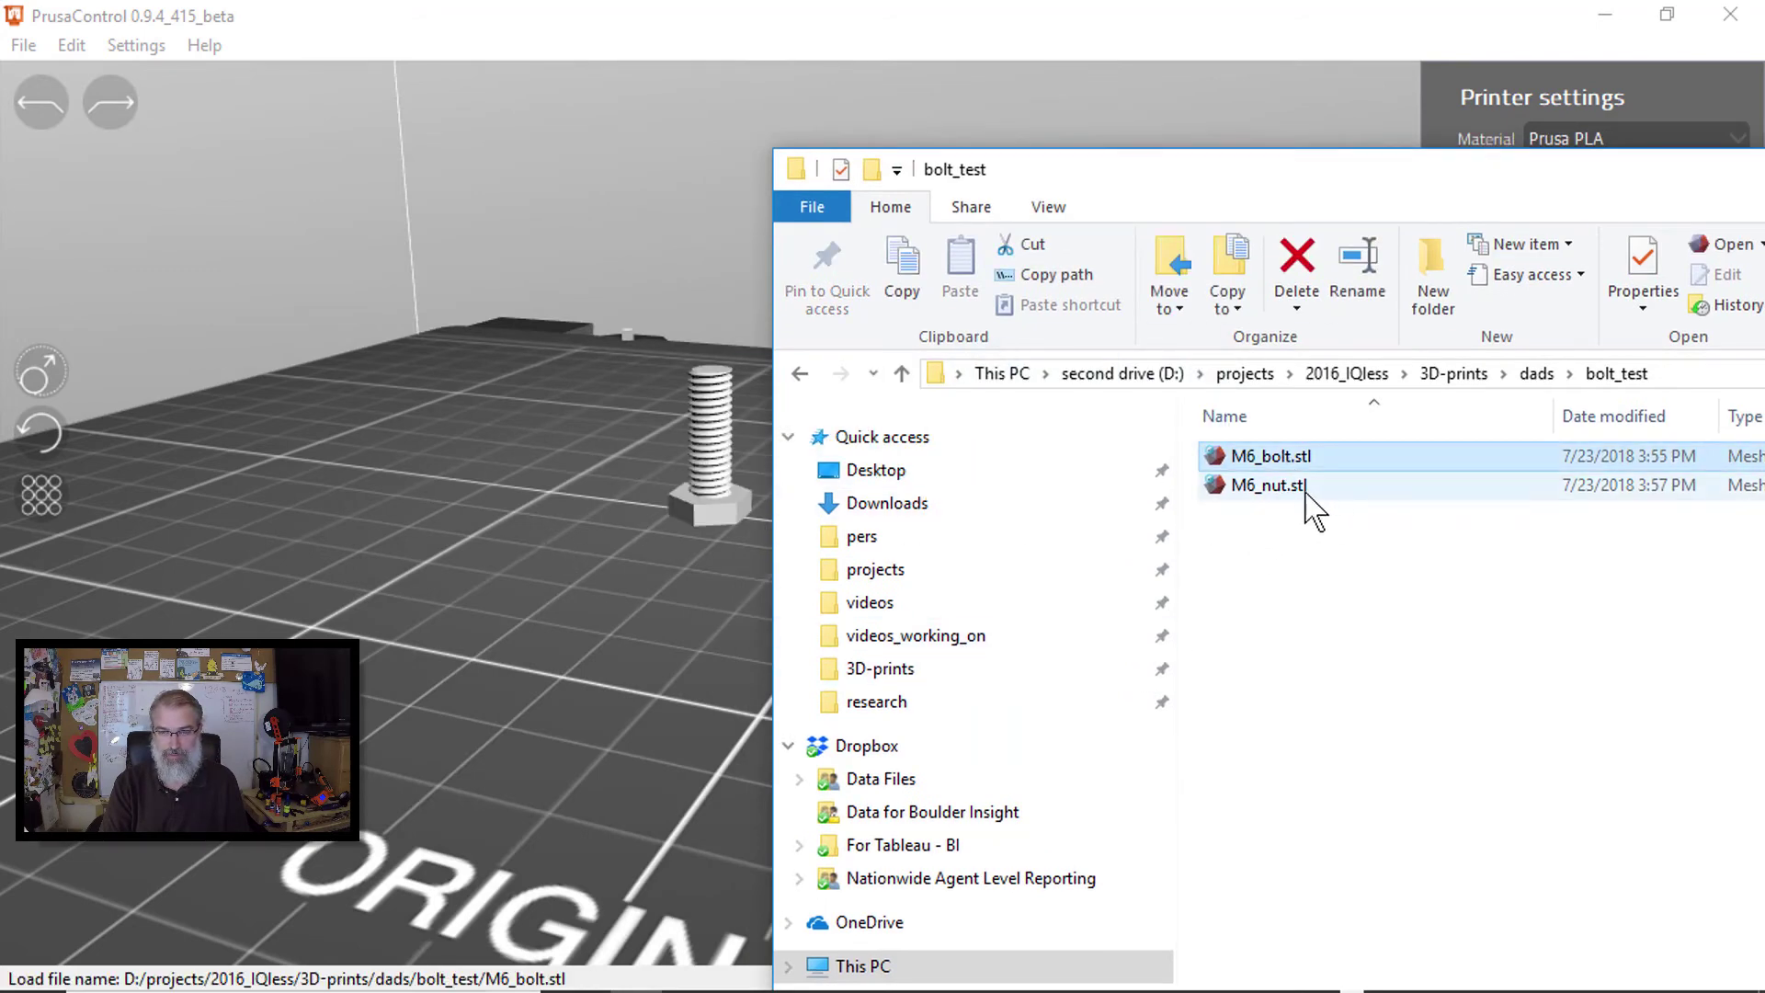
pyautogui.moveTo(1255, 488); pyautogui.dragTo(487, 548)
# Step: Place the bolt and nut side by side and keep Solid - 70% infill
pyautogui.scroll(3, 741, 570)
pyautogui.click(643, 483)
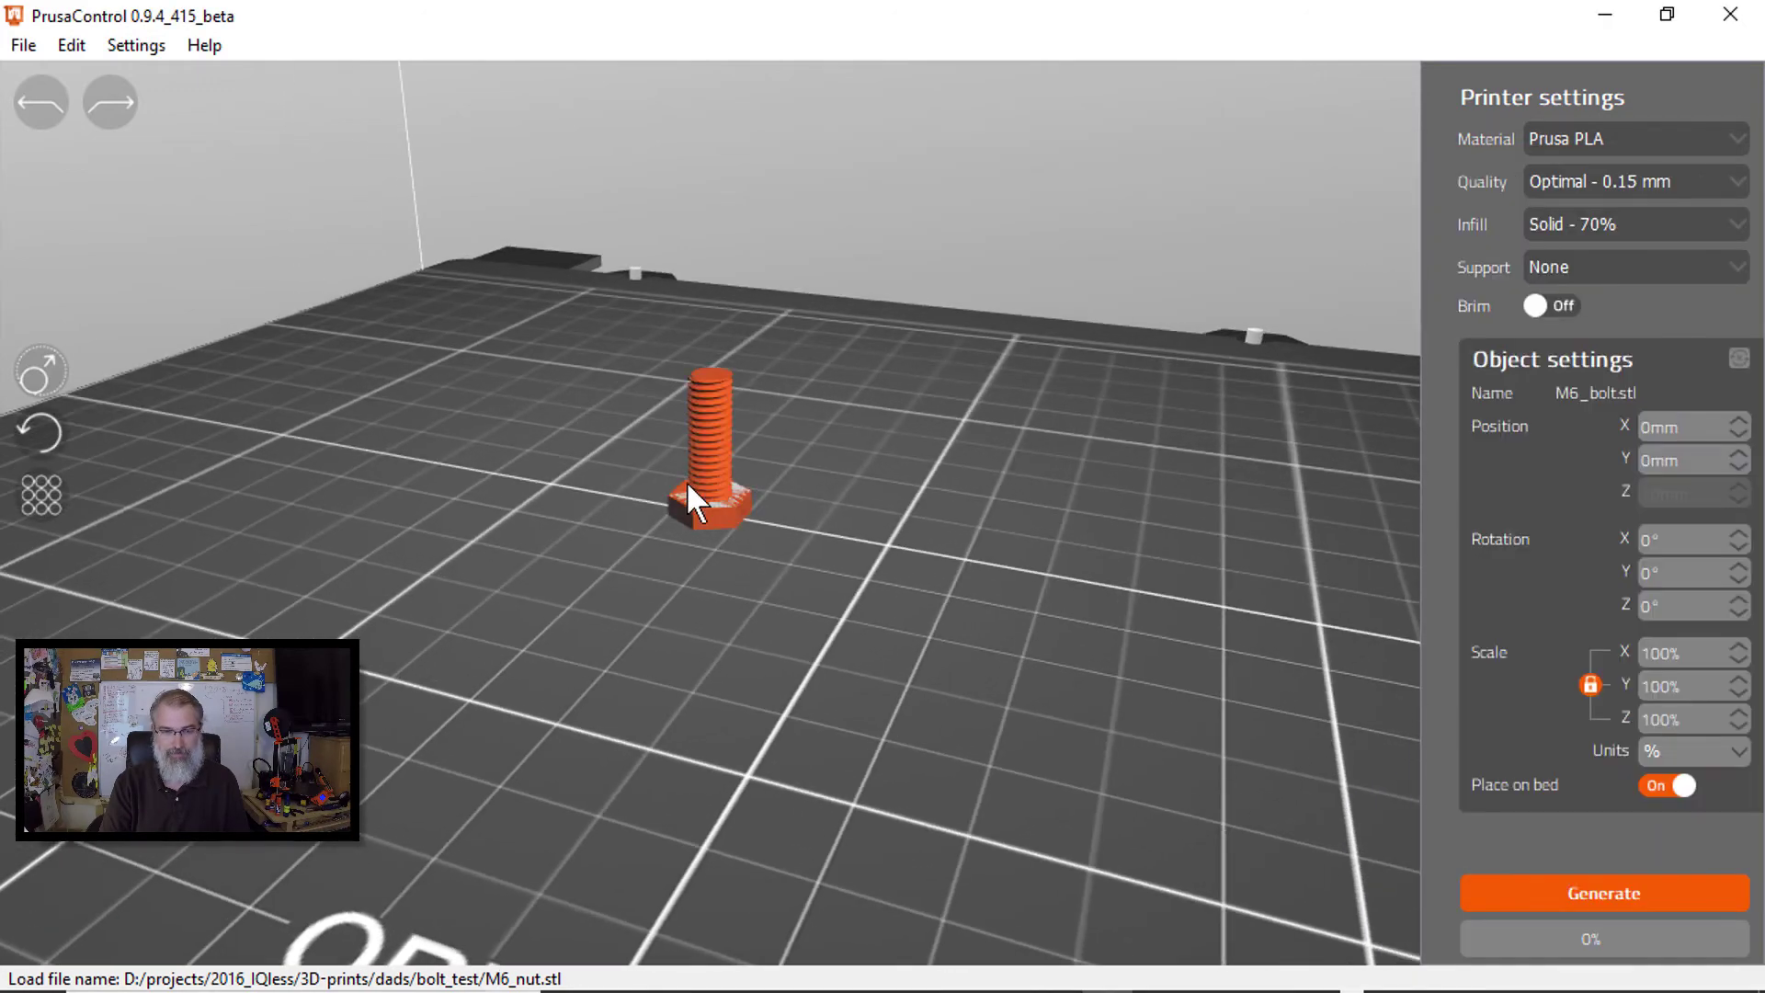
pyautogui.scroll(3, 644, 510)
pyautogui.moveTo(655, 506); pyautogui.dragTo(615, 600)
pyautogui.moveTo(440, 472); pyautogui.dragTo(426, 548)
pyautogui.moveTo(497, 642); pyautogui.dragTo(625, 713)
pyautogui.click(667, 660)
pyautogui.moveTo(622, 798); pyautogui.dragTo(1205, 534)
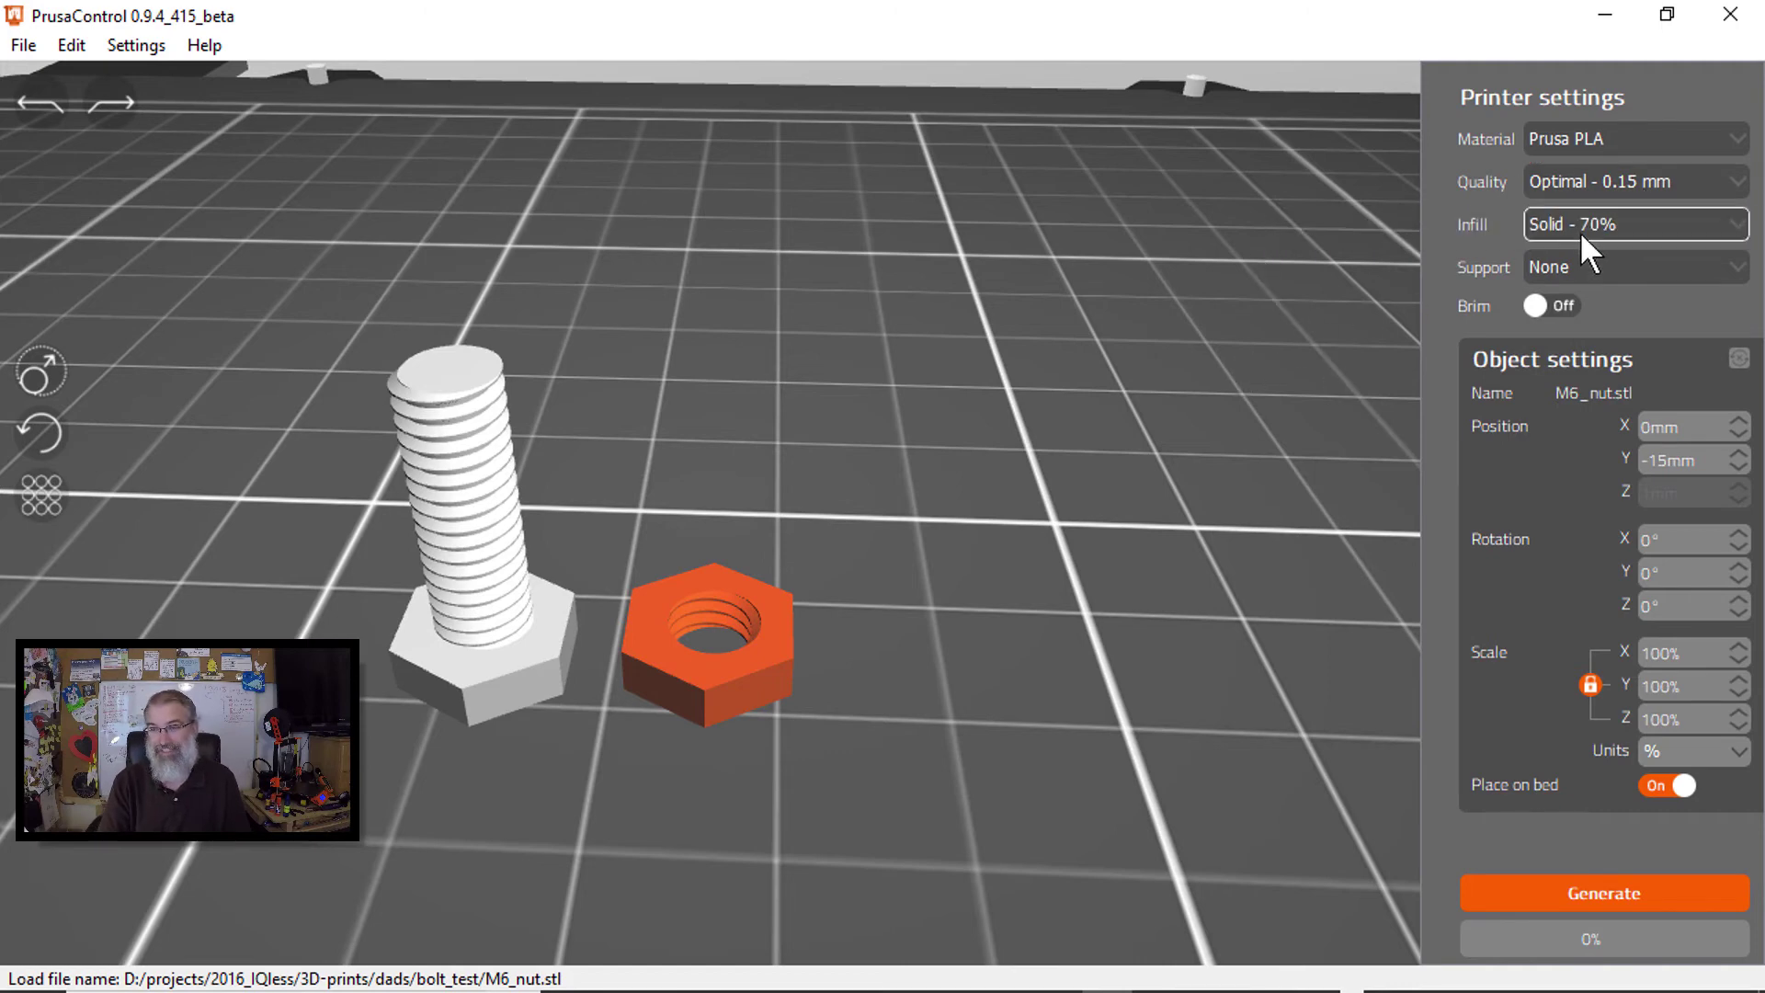
pyautogui.click(1581, 233)
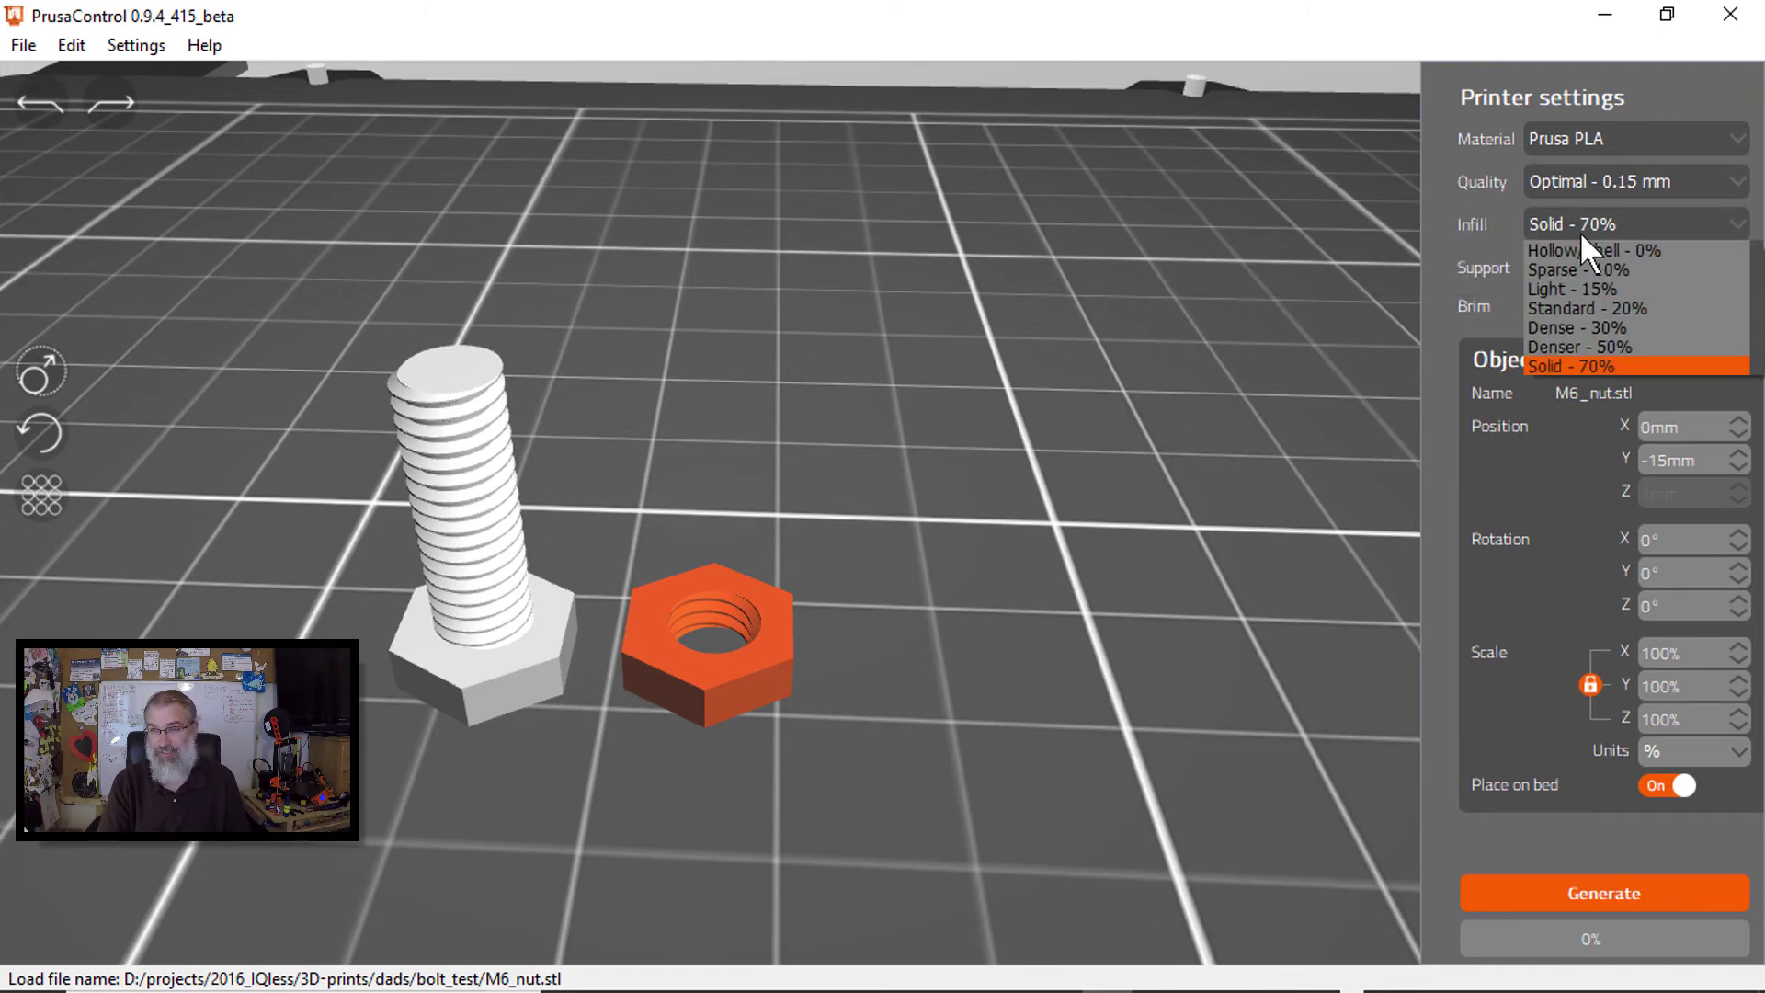
pyautogui.click(1504, 217)
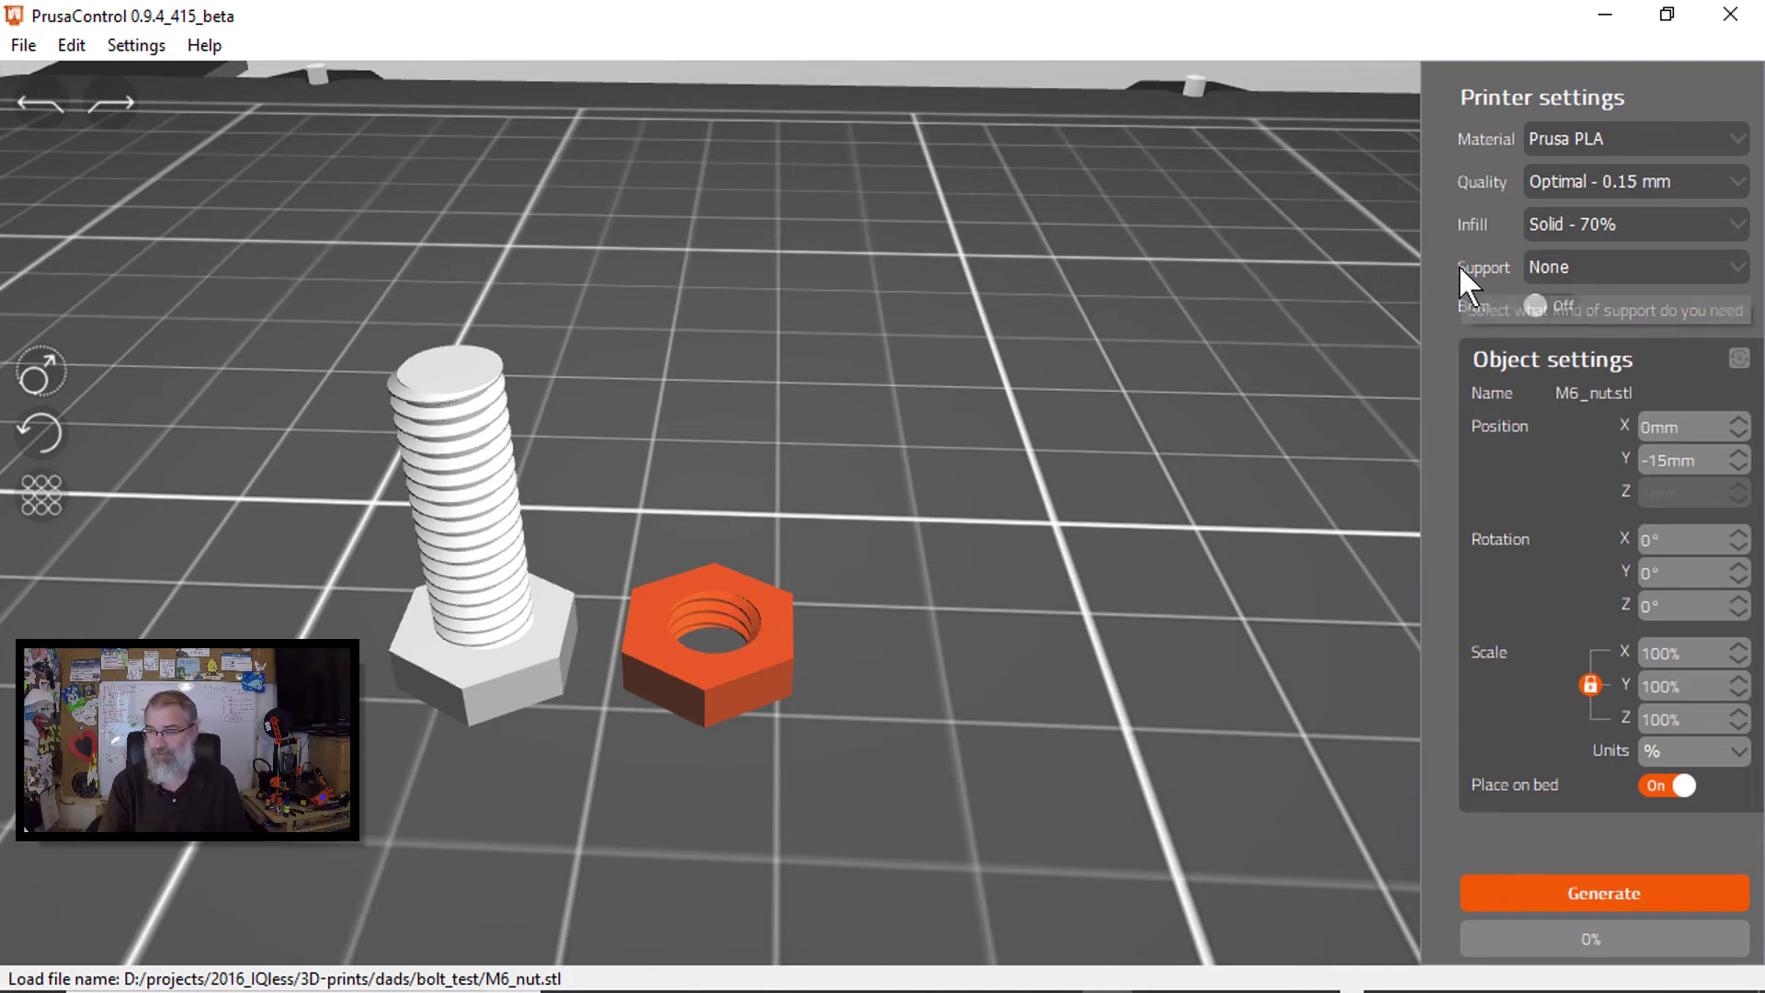
# Step: Slice, preview layers up to 3.50 mm, and save M6_bolt_PLA_OPTIMAL.gcode in bolt_test
pyautogui.click(1501, 890)
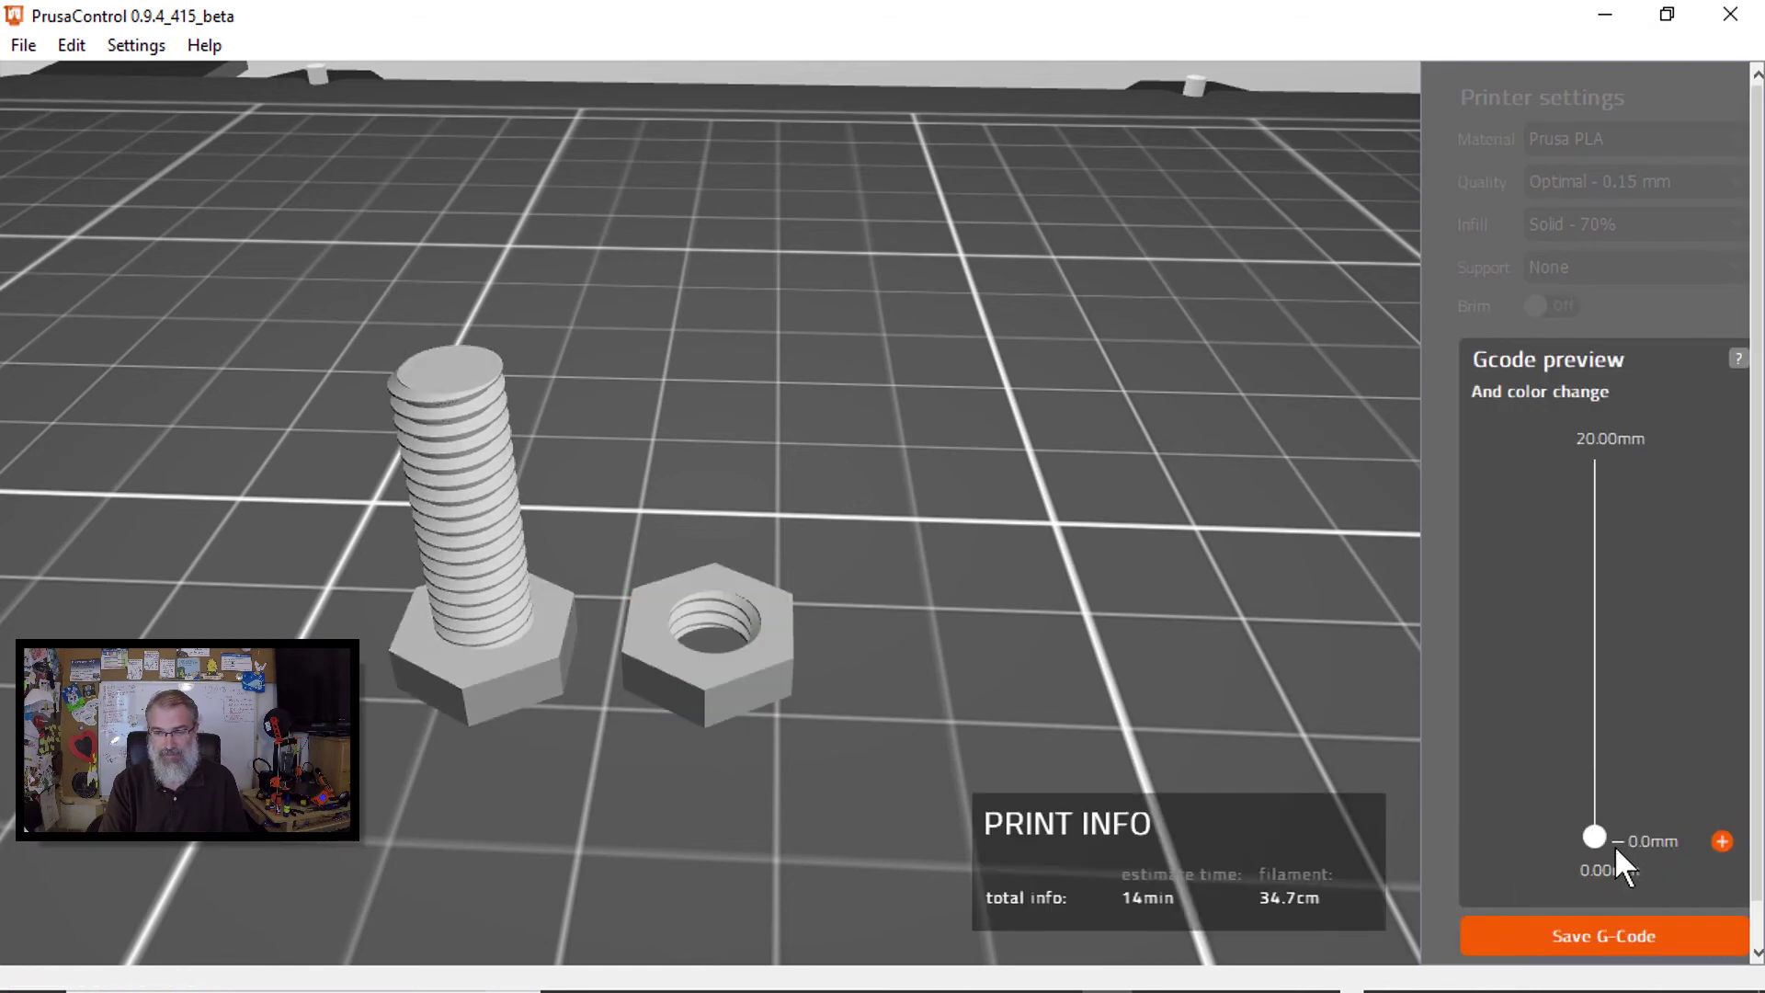
pyautogui.moveTo(1596, 836); pyautogui.dragTo(1622, 961)
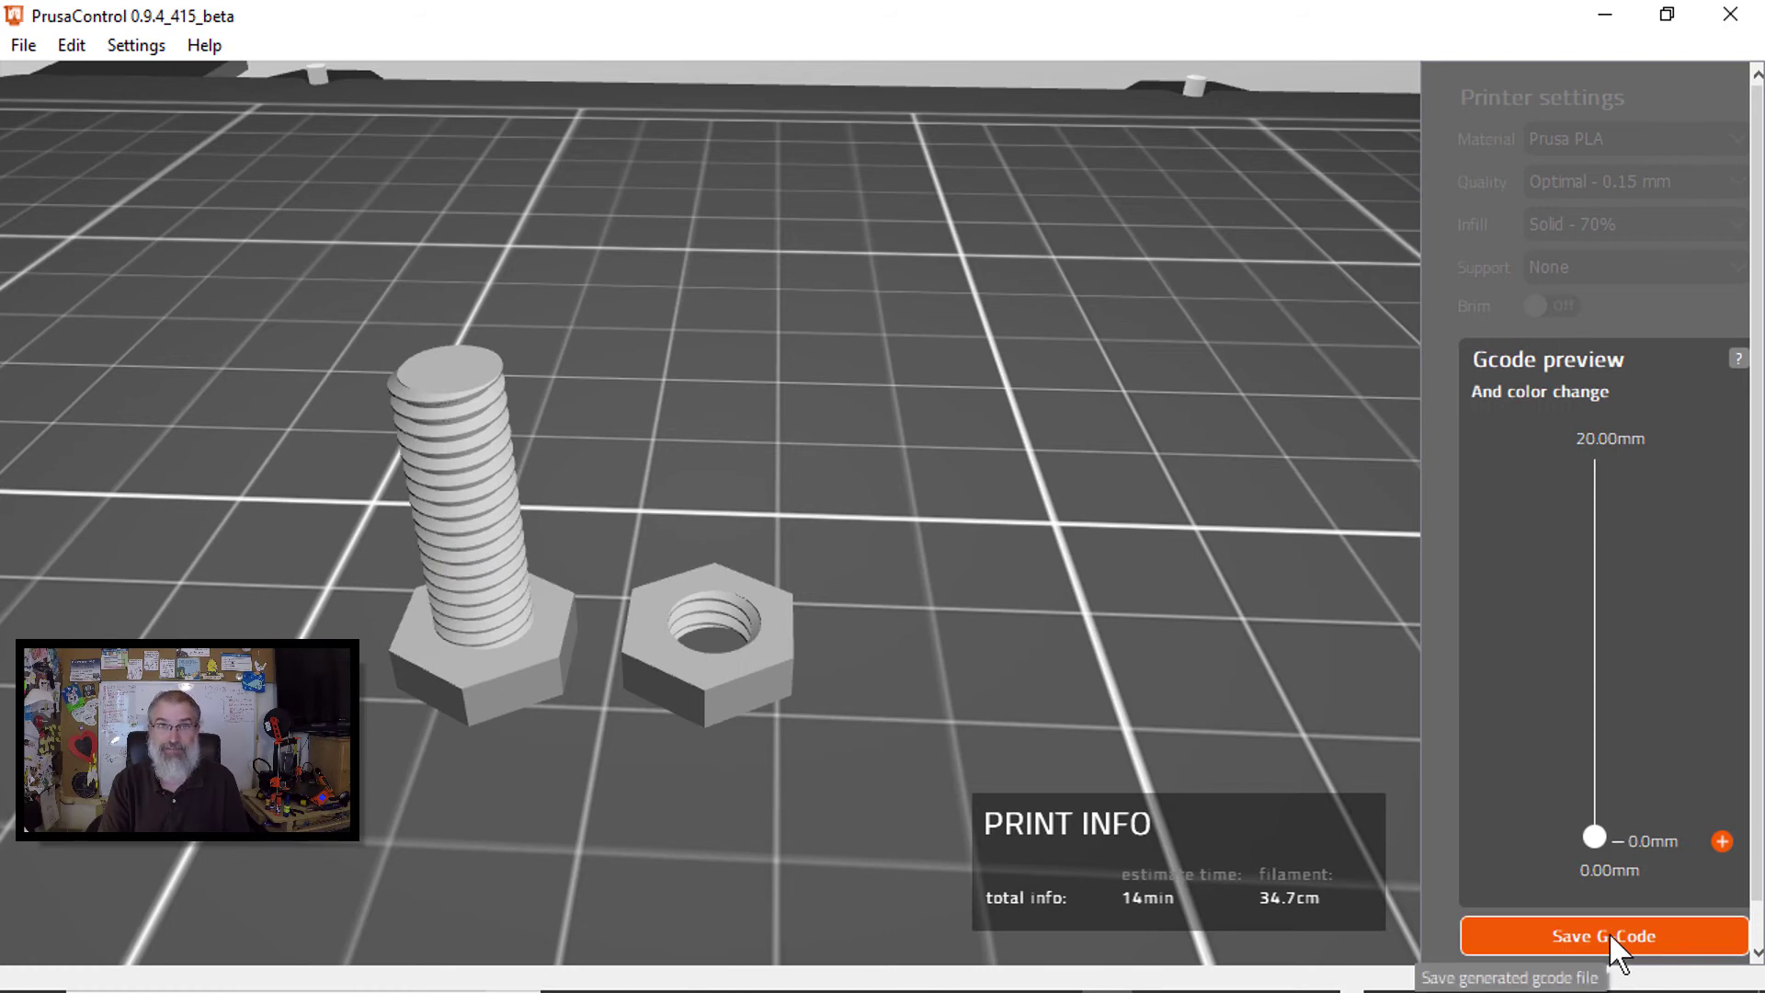
pyautogui.click(1609, 932)
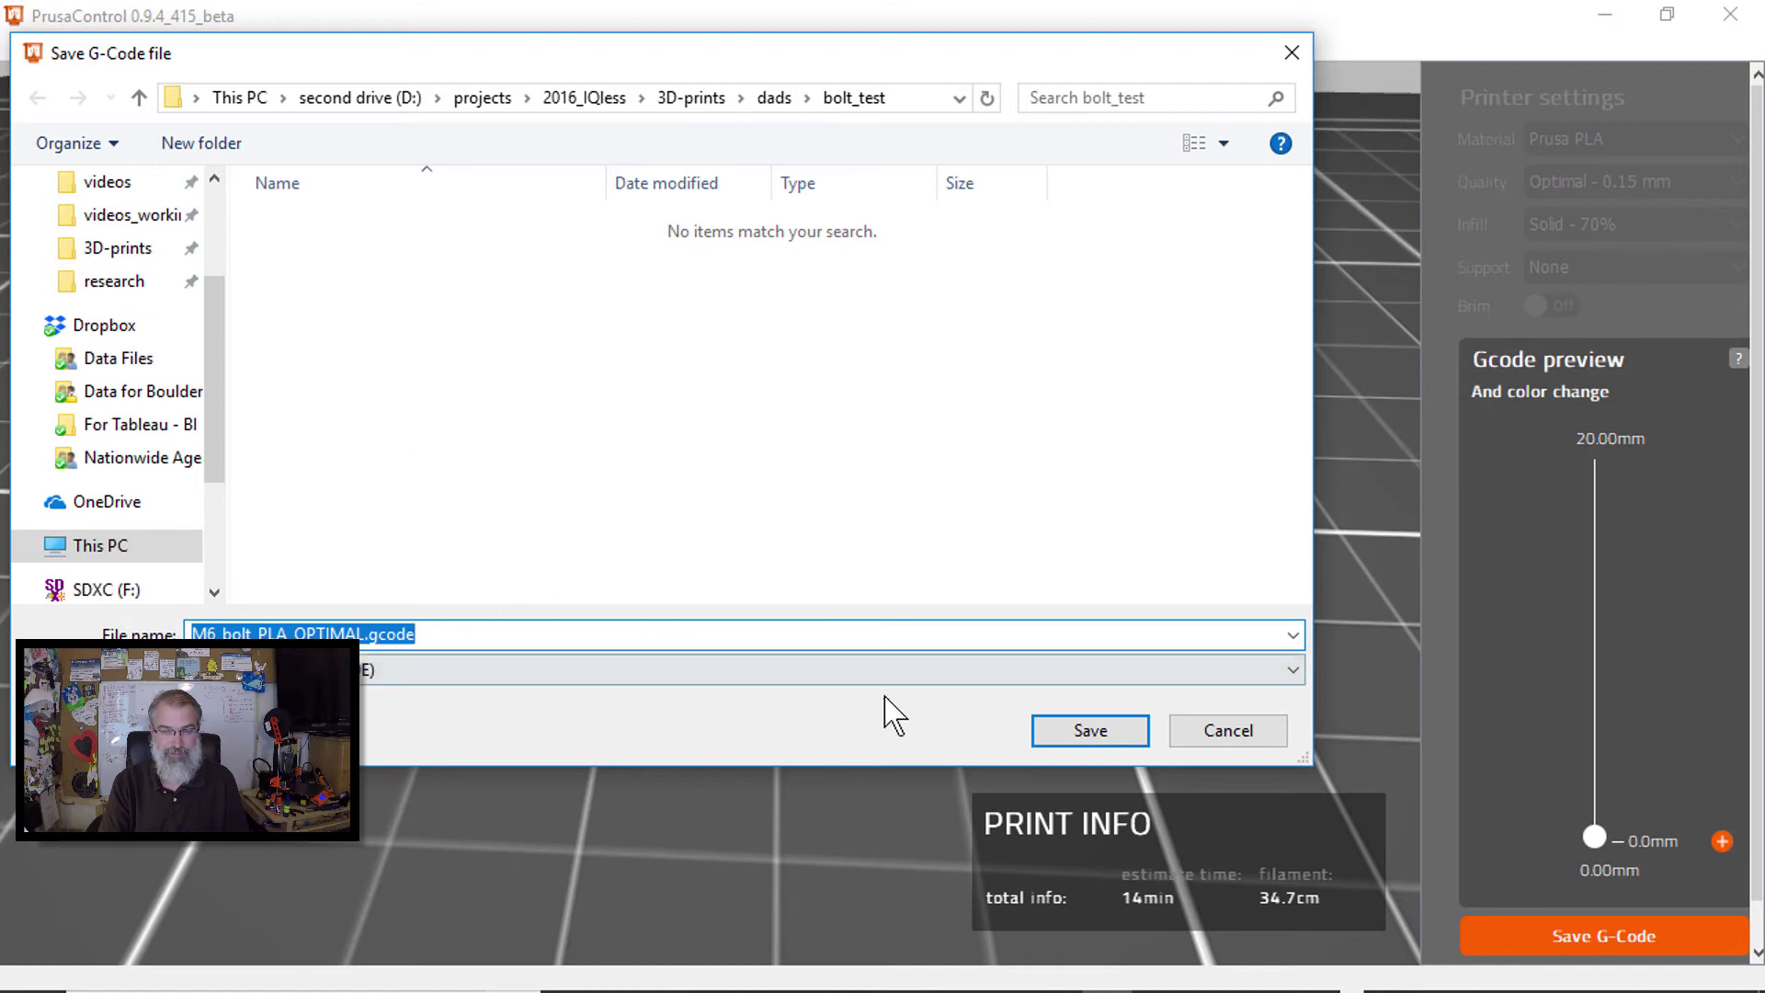
pyautogui.click(1050, 726)
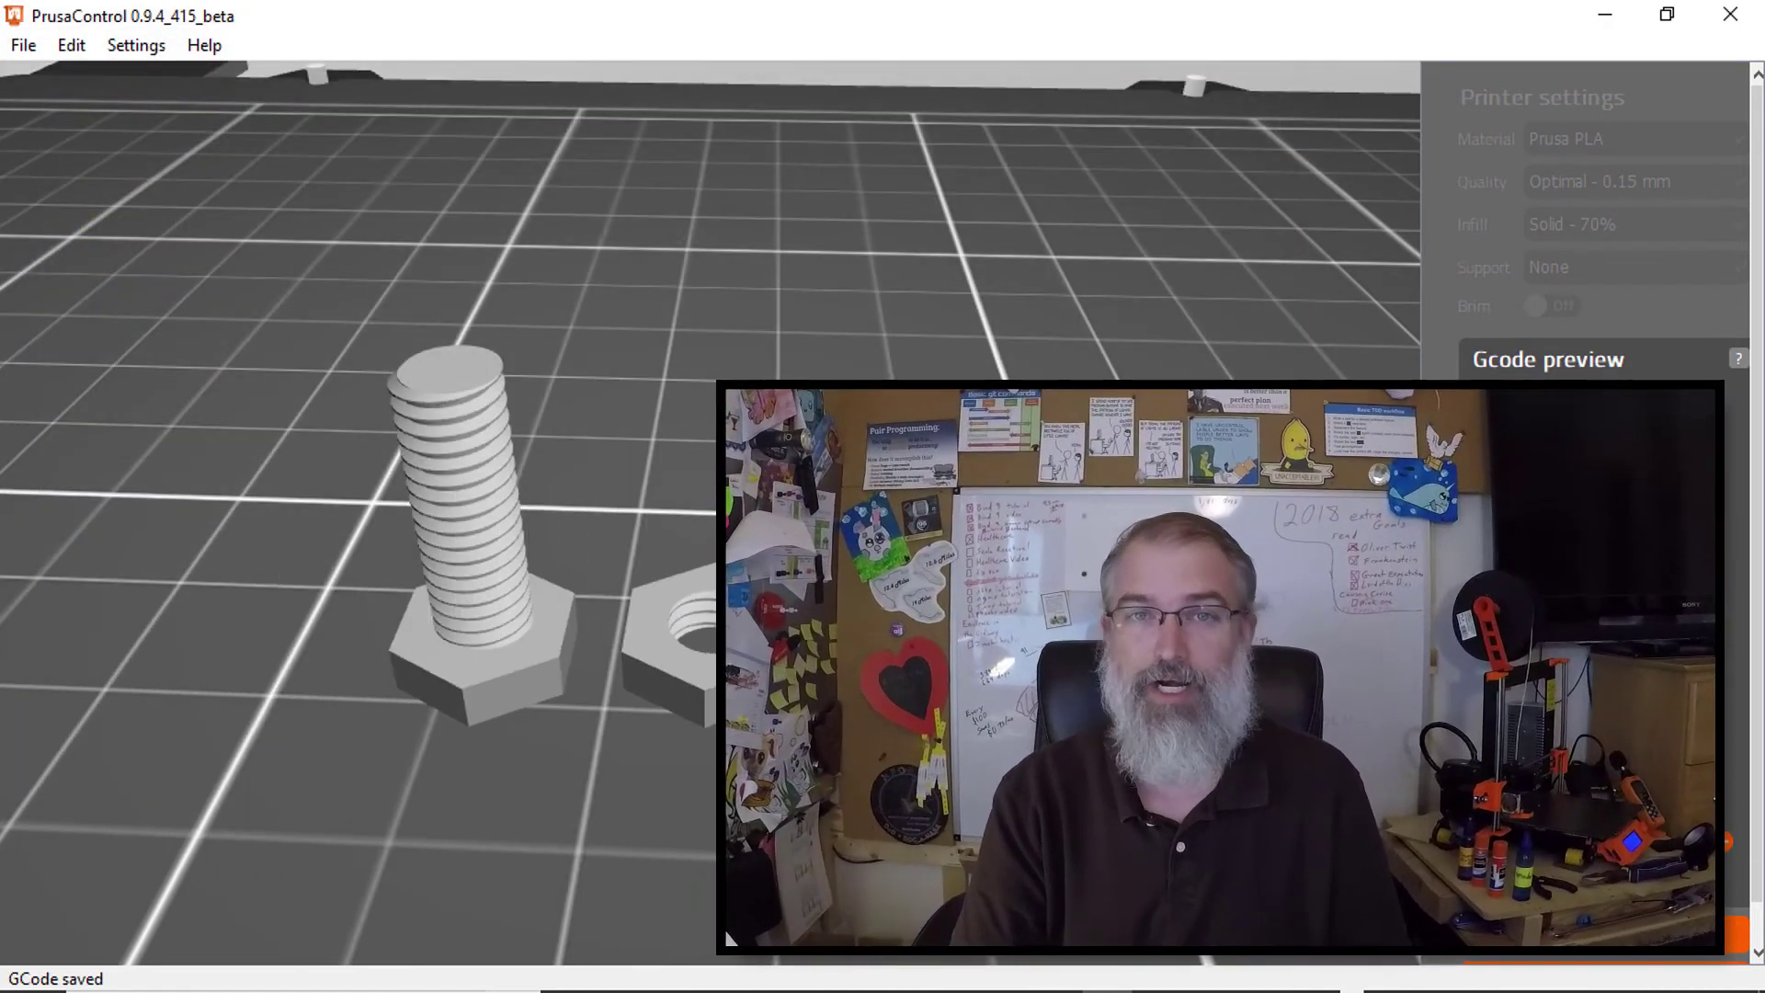